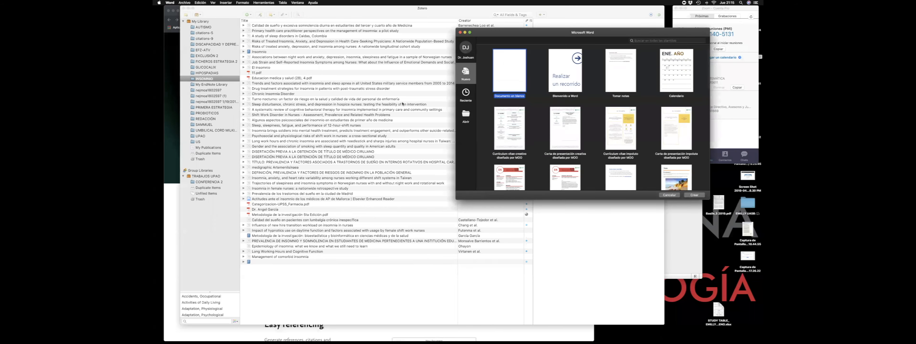
# Create a new blank document and dismiss the Mendeley plugin and Visual Basic error messages.
pyautogui.press('Return')
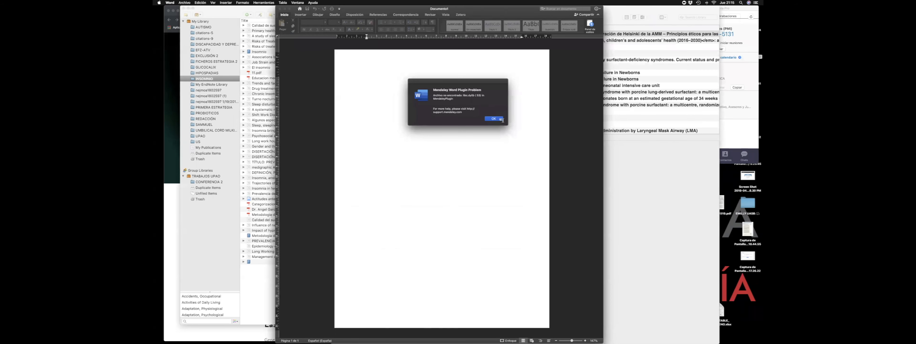
pyautogui.click(494, 118)
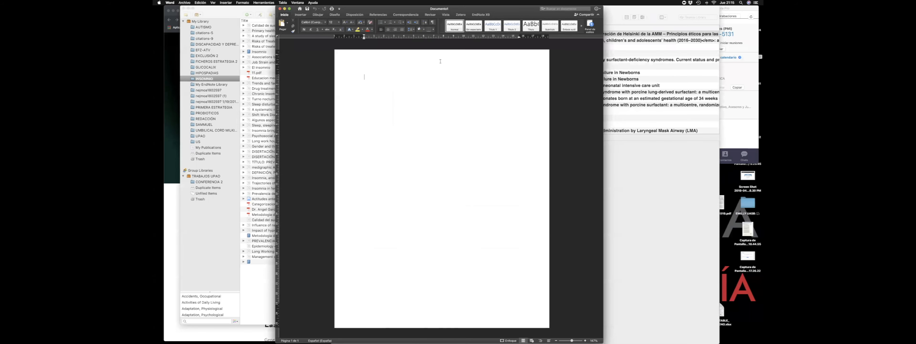
pyautogui.click(374, 15)
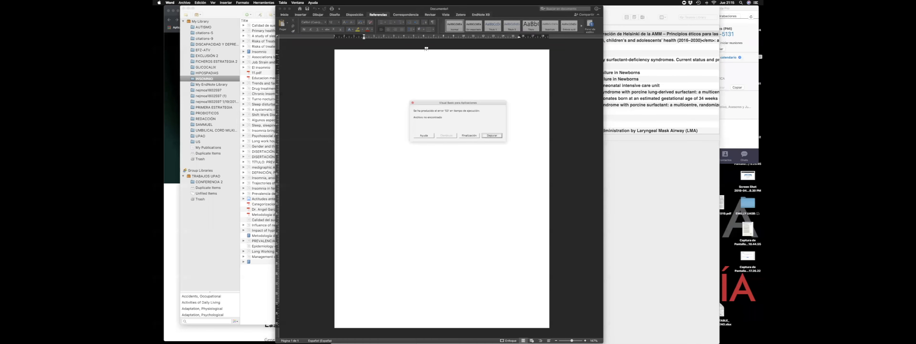
pyautogui.click(471, 138)
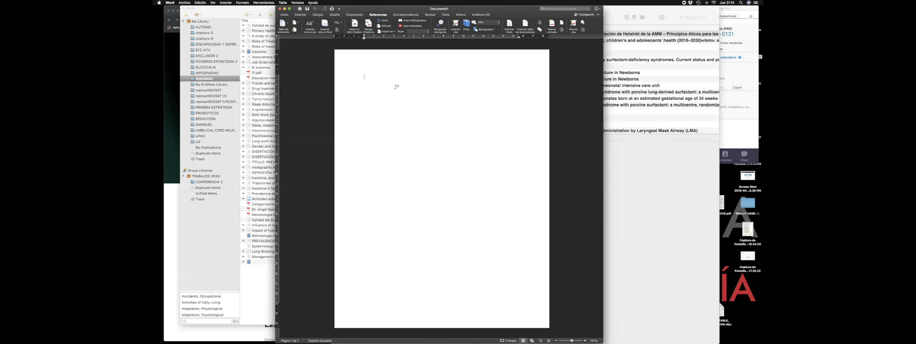
pyautogui.click(285, 15)
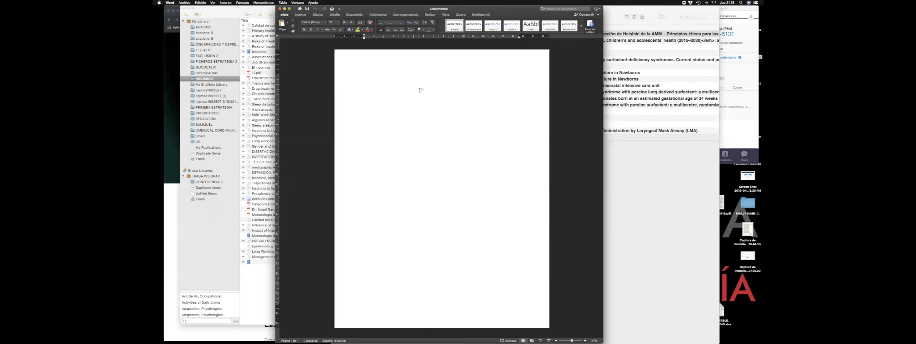
# Write the heading "Pregunta de investigación" in the blank document and enlarge its font size.
pyautogui.write('Pregunta de investigación')
pyautogui.press('super+a')
pyautogui.click(345, 22)
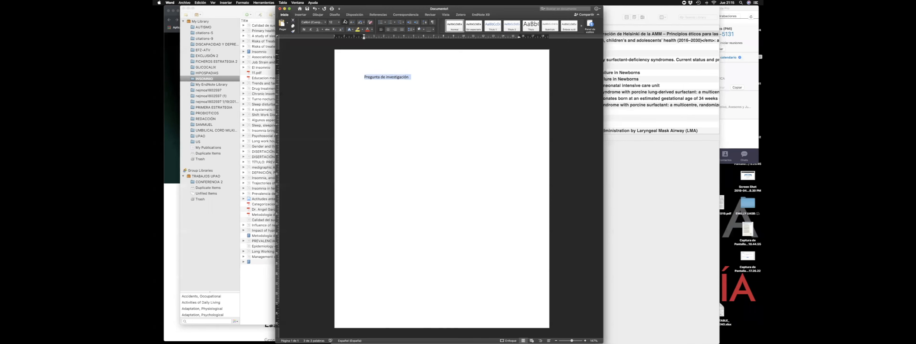
pyautogui.click(344, 22)
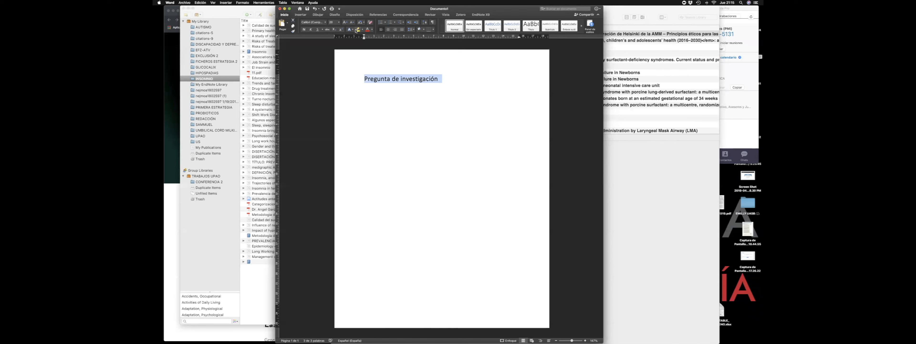
pyautogui.click(451, 81)
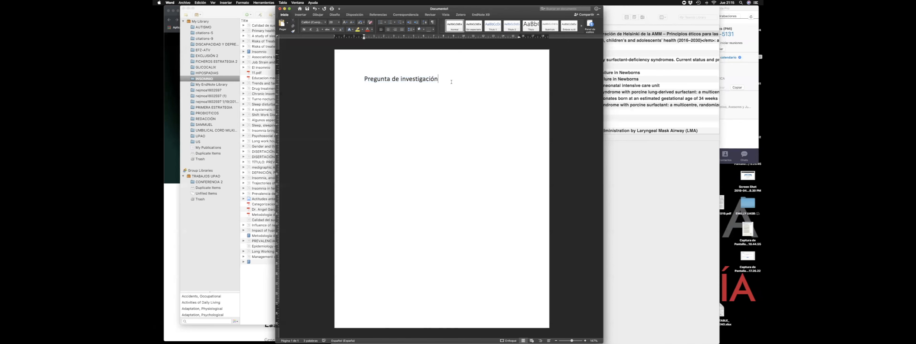
# Add three separate lines below the heading reading "P=", "E=" and "O=".
pyautogui.moveTo(451, 81); pyautogui.dragTo(364, 79)
pyautogui.click(459, 83)
pyautogui.write('P')
pyautogui.write('= ')
pyautogui.write('E=')
pyautogui.scroll(6, 401, 95)
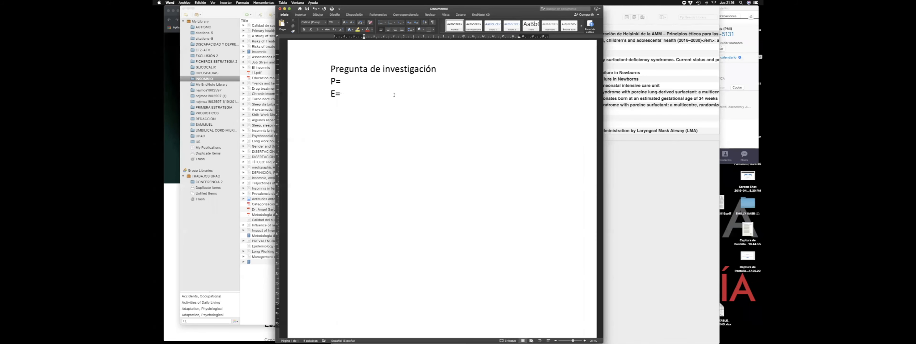
pyautogui.scroll(2, 358, 104)
pyautogui.tripleClick(340, 100)
pyautogui.tripleClick(334, 113)
pyautogui.click(341, 128)
pyautogui.write('O=')
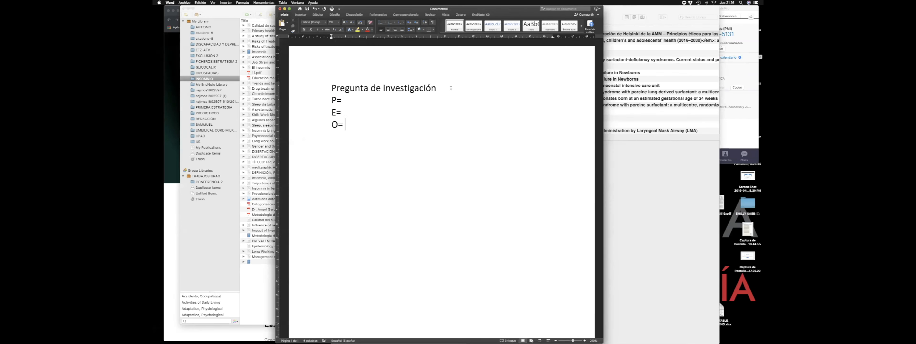
# Insert the line "Idea de investigación: Lactancia materna y ictericia" between the heading and the "P=" line.
pyautogui.press('Return')
pyautogui.write('Idea de investigación: ')
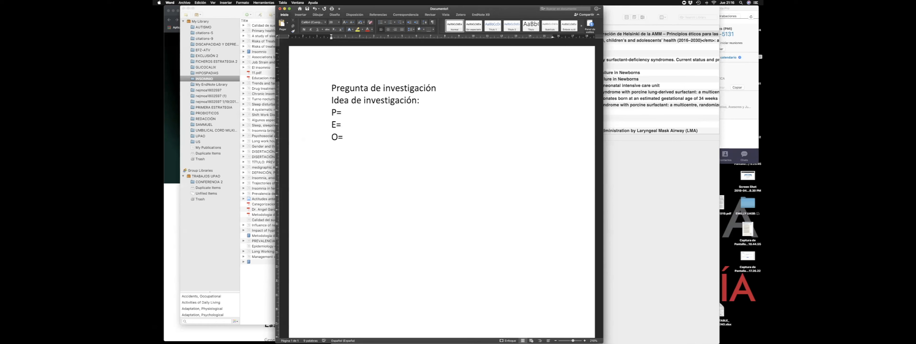
pyautogui.write('Lactancia materna y ')
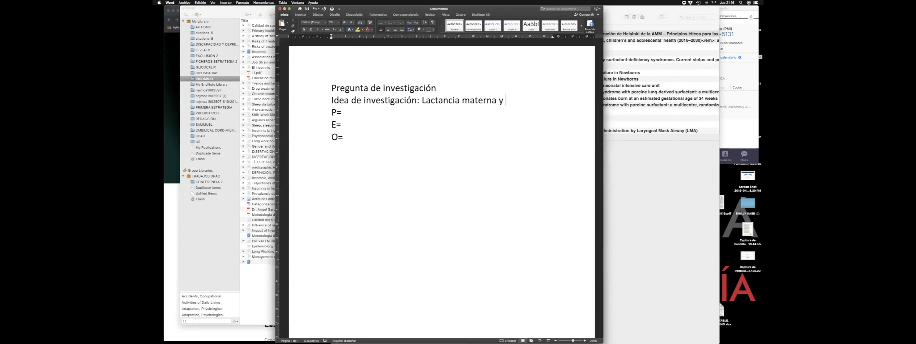
pyautogui.write('ictericia')
# Switch to Chrome and review the Just Published articles on the JAMA Pediatrics home page for research ideas.
pyautogui.moveTo(313, 343)
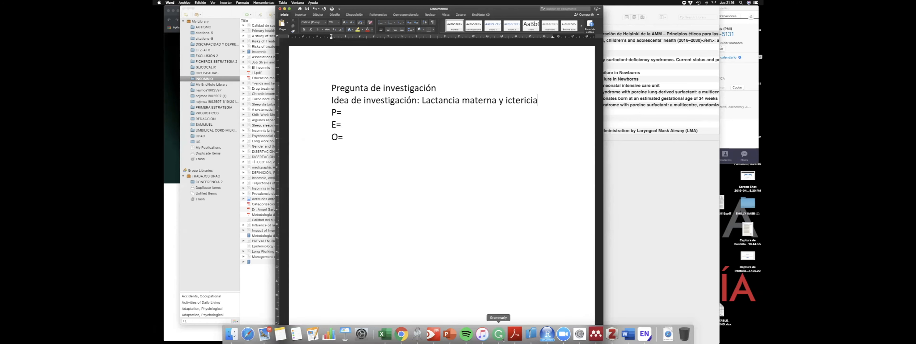
pyautogui.click(401, 334)
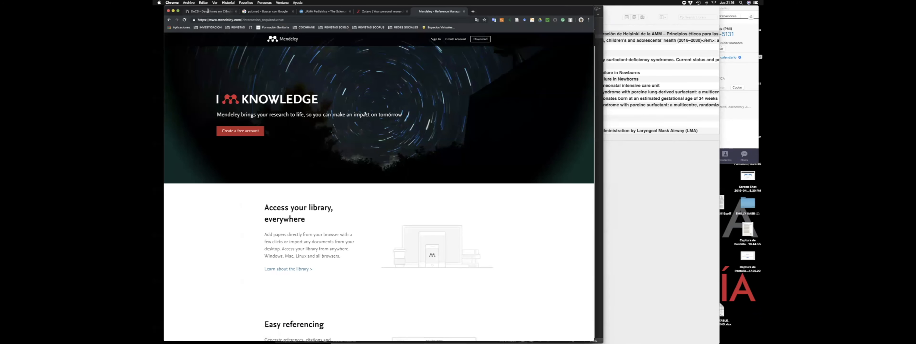
pyautogui.click(309, 11)
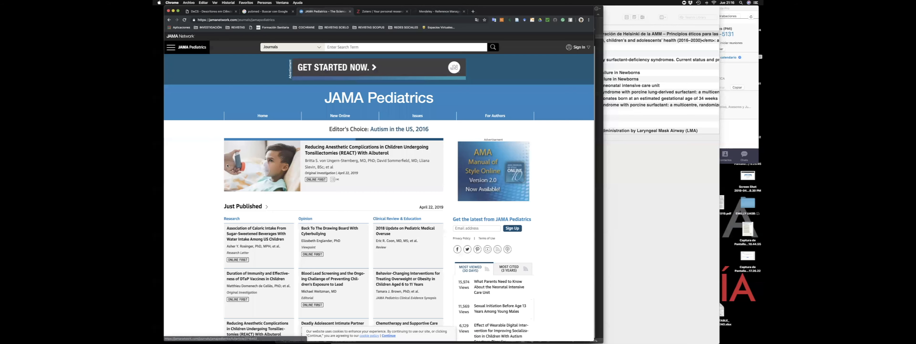
pyautogui.scroll(-5, 227, 190)
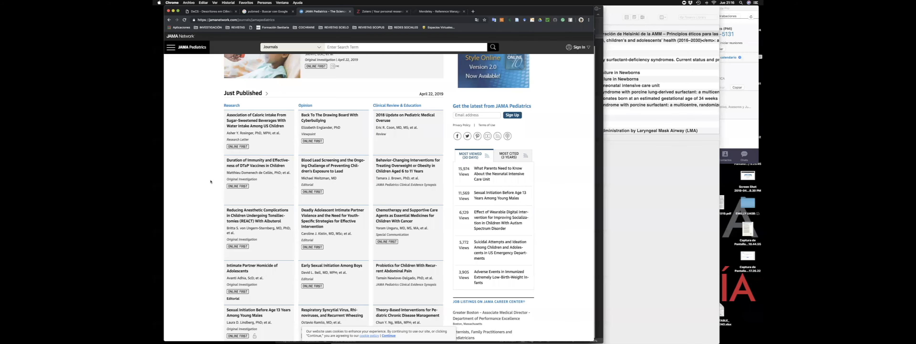
pyautogui.scroll(-1, 210, 182)
pyautogui.scroll(1, 210, 181)
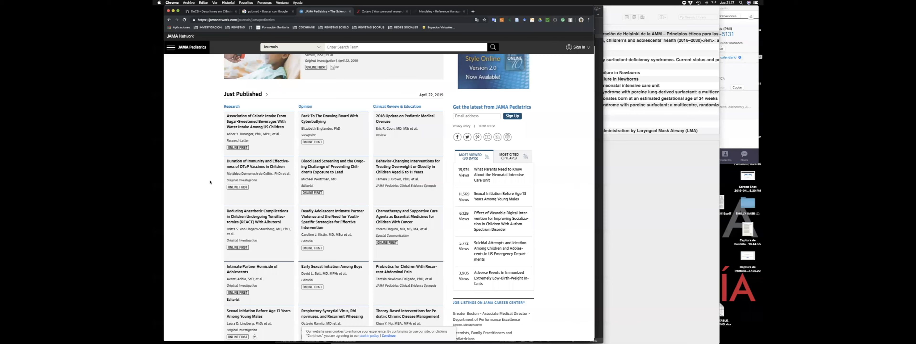
pyautogui.scroll(-2, 210, 182)
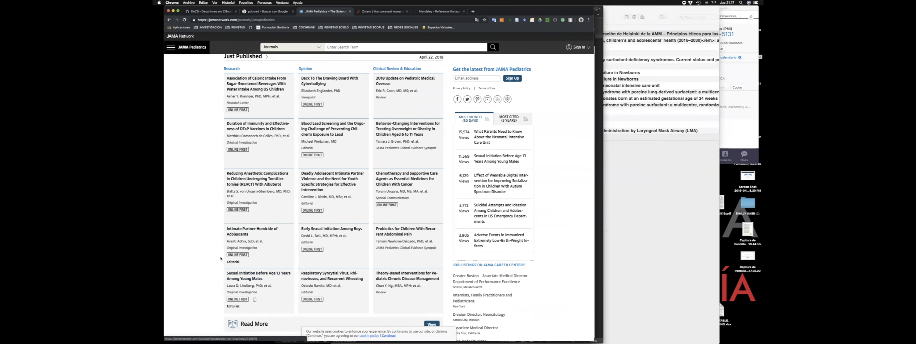
pyautogui.scroll(-3, 221, 259)
# Open the JAMA Pediatrics New Online list, close the advertisement and look through the April 2019 article titles.
pyautogui.click(309, 276)
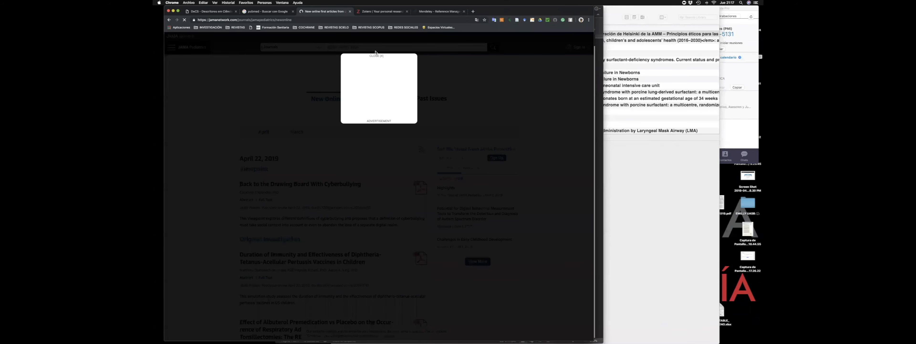
pyautogui.click(376, 55)
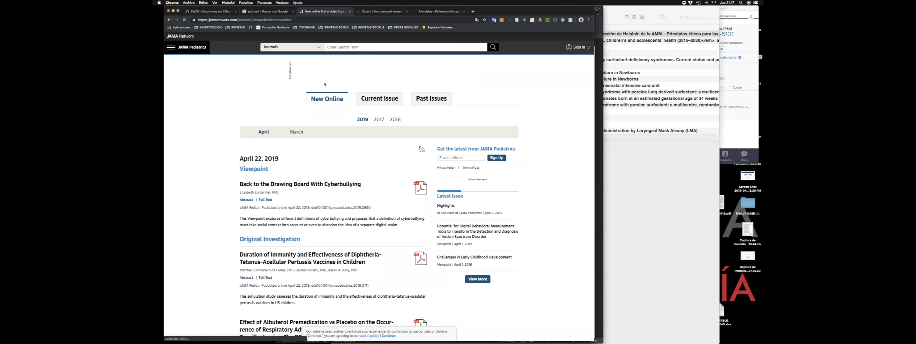
pyautogui.scroll(-5, 215, 171)
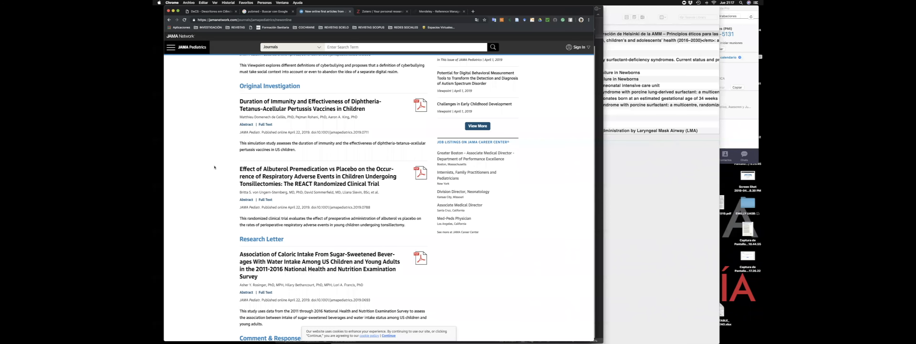
pyautogui.scroll(-2, 215, 167)
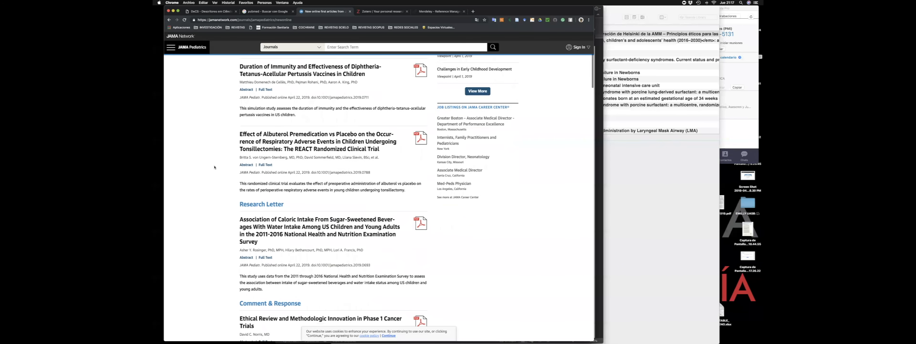
pyautogui.scroll(-3, 217, 205)
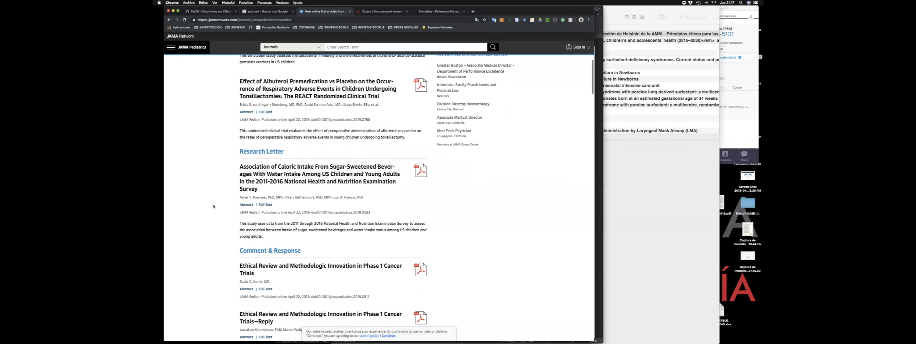
pyautogui.scroll(-8, 213, 206)
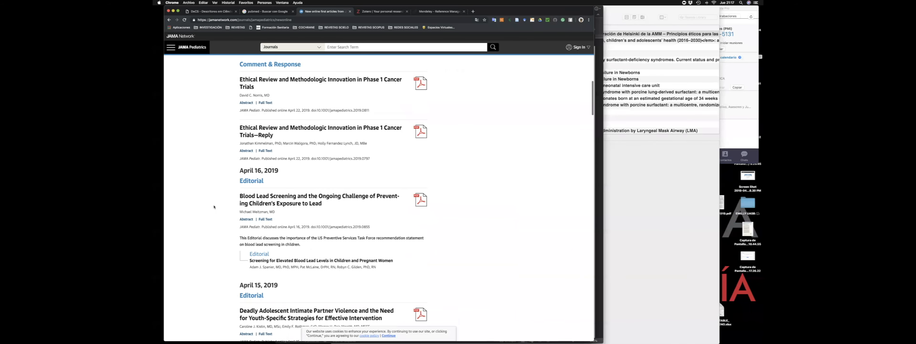
pyautogui.scroll(-5, 214, 207)
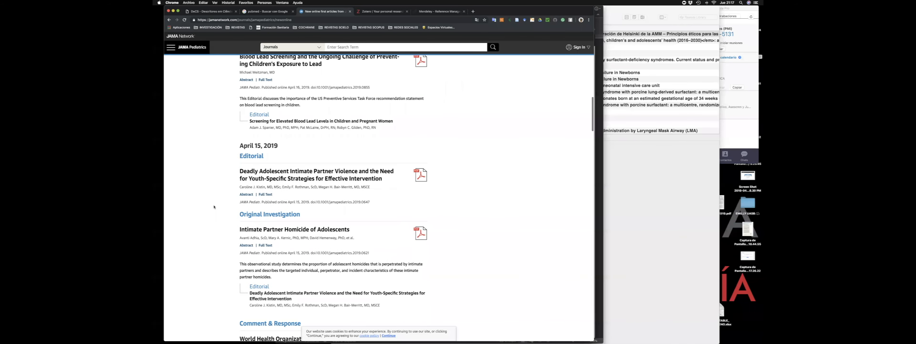
pyautogui.scroll(-8, 214, 206)
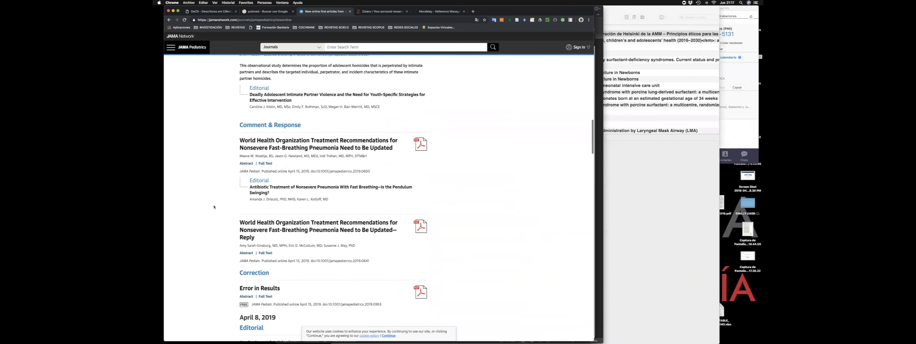
pyautogui.scroll(-4, 213, 213)
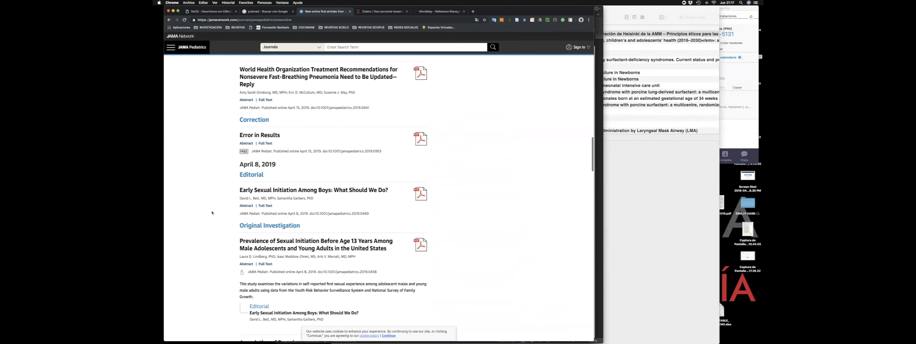
pyautogui.scroll(-6, 212, 213)
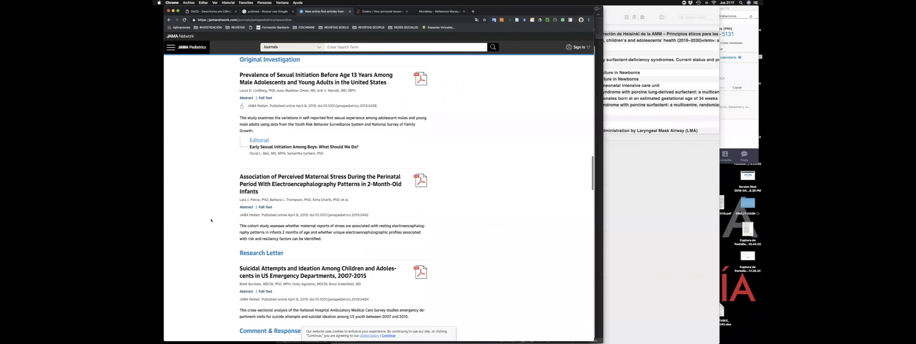
# Switch to Word and replace the research idea text with "Alcoholismo en adolescentes e ideación suicida", adding an empty line below it.
pyautogui.moveTo(381, 340)
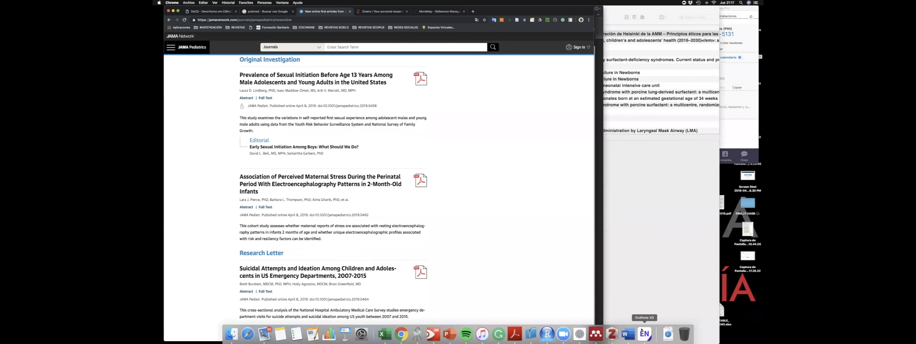
pyautogui.hotkey('ctrl', 'Up')
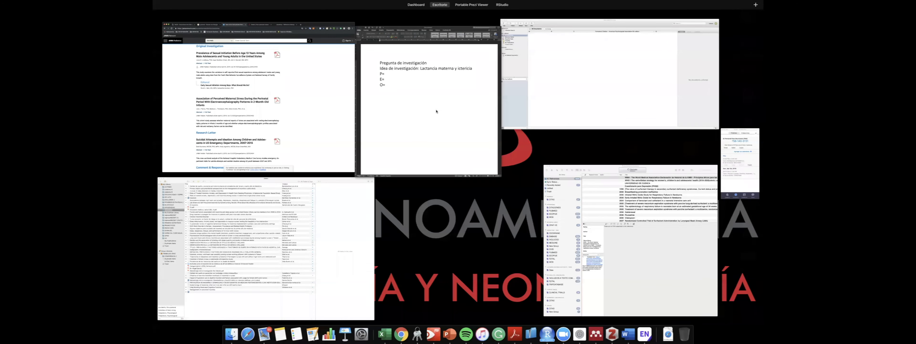
pyautogui.click(422, 113)
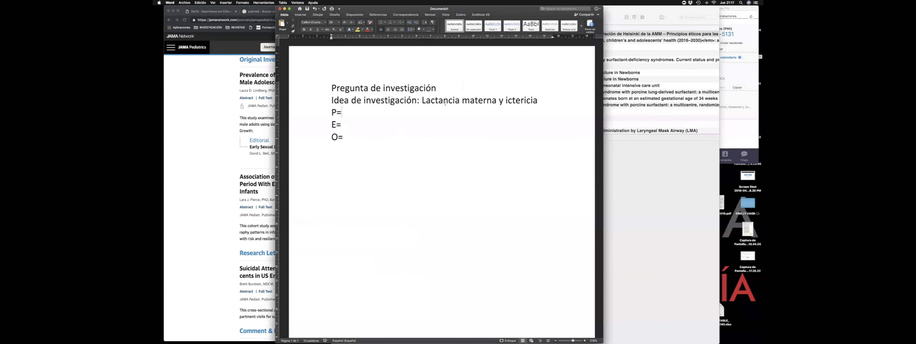
pyautogui.moveTo(423, 99); pyautogui.dragTo(538, 101)
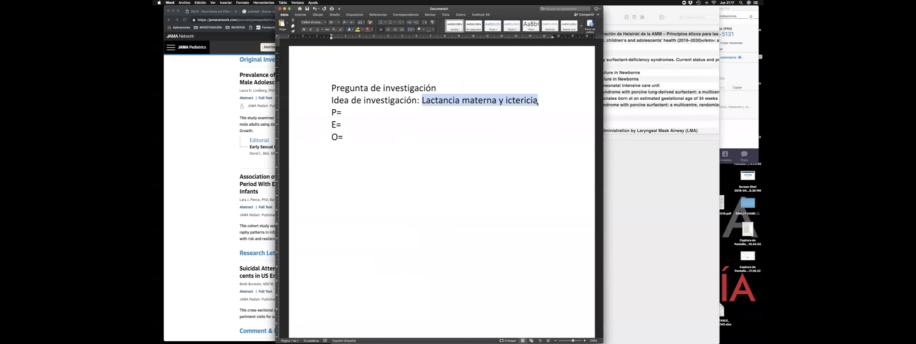
pyautogui.write('Al')
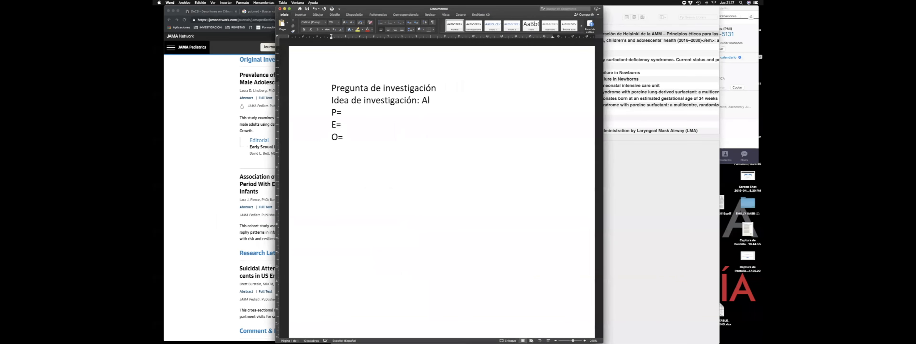
pyautogui.write('coholismo en ado')
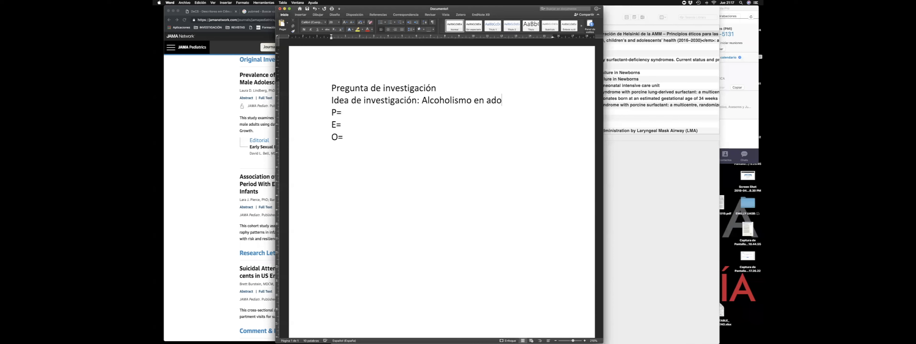
pyautogui.write('lescentes y cond')
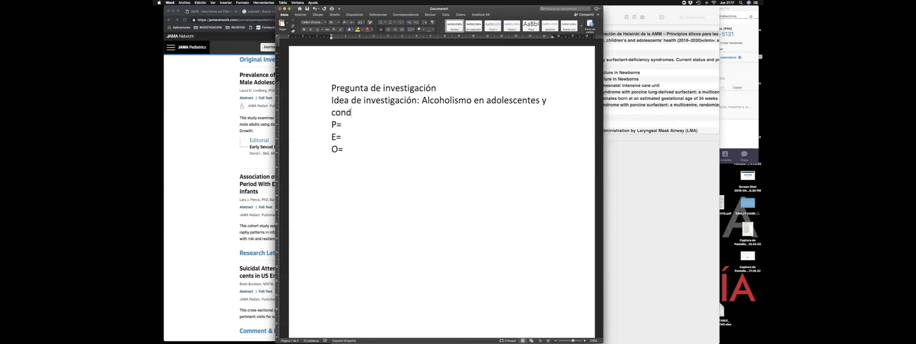
pyautogui.write('uctas suic')
pyautogui.press('BackSpace')
pyautogui.press('BackSpace')
pyautogui.press('BackSpace')
pyautogui.press('BackSpace')
pyautogui.press('BackSpace')
pyautogui.press('BackSpace')
pyautogui.press('BackSpace')
pyautogui.press('BackSpace')
pyautogui.press('BackSpace')
pyautogui.press('BackSpace')
pyautogui.press('BackSpace')
pyautogui.press('BackSpace')
pyautogui.press('BackSpace')
pyautogui.press('BackSpace')
pyautogui.press('BackSpace')
pyautogui.press('BackSpace')
pyautogui.write('e ideación suicida')
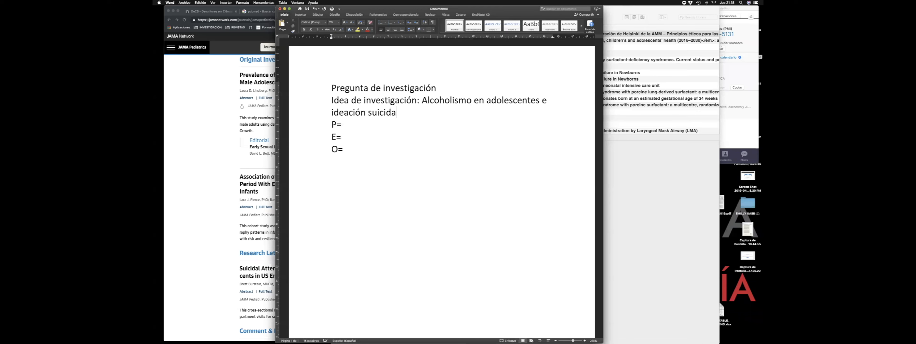
pyautogui.press('Return')
# Fill in the outline with "Adolescentes" for P, "Alcoholismo" for E and "Ideación suicida" for O.
pyautogui.moveTo(332, 100); pyautogui.dragTo(419, 110)
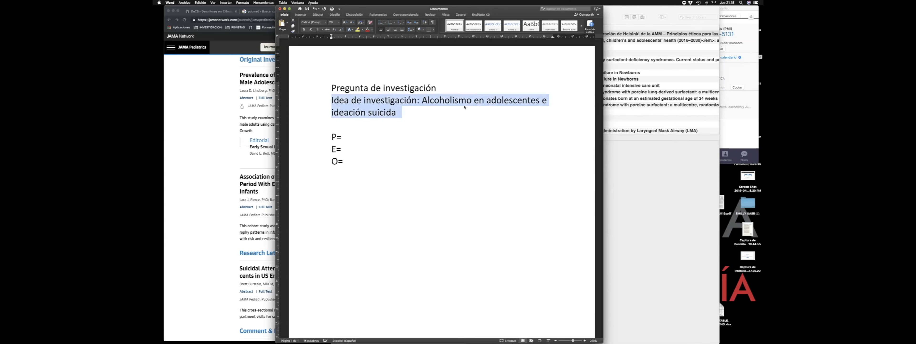
pyautogui.click(410, 113)
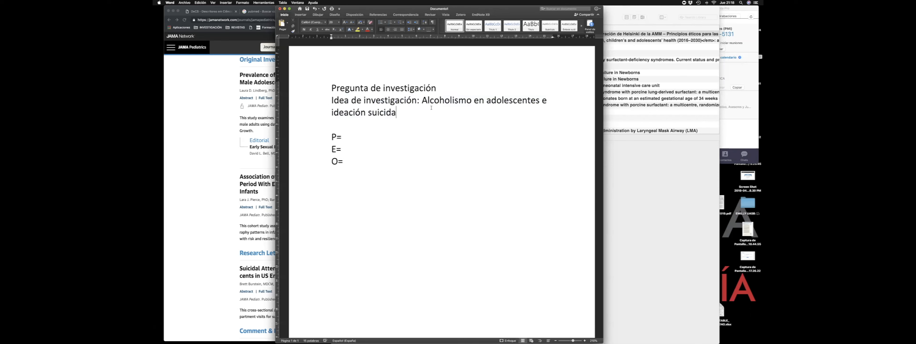
pyautogui.tripleClick(362, 104)
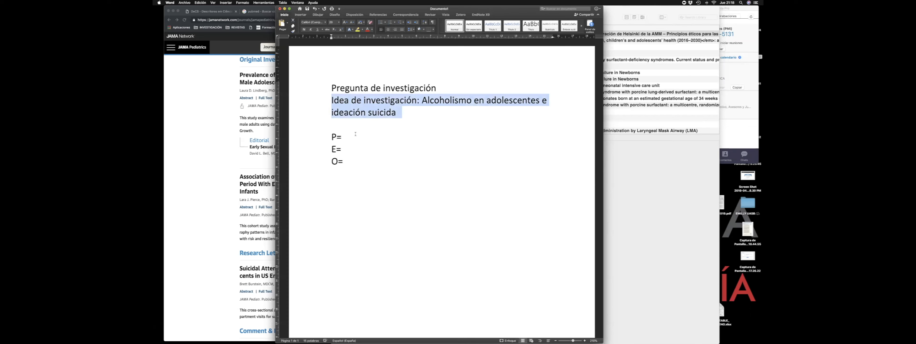
pyautogui.click(358, 137)
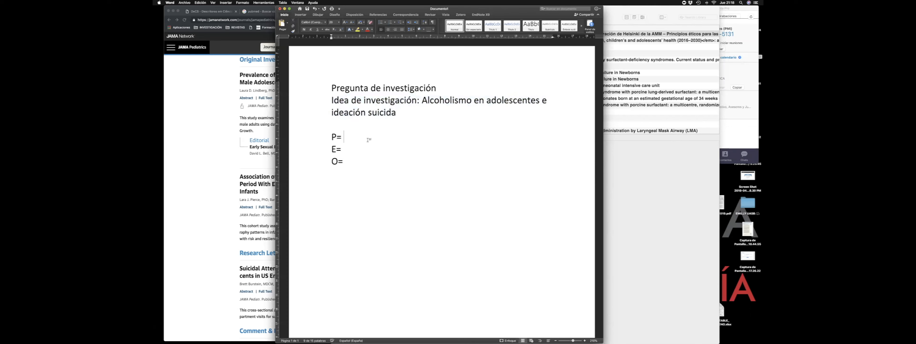
pyautogui.write('Adolescentes')
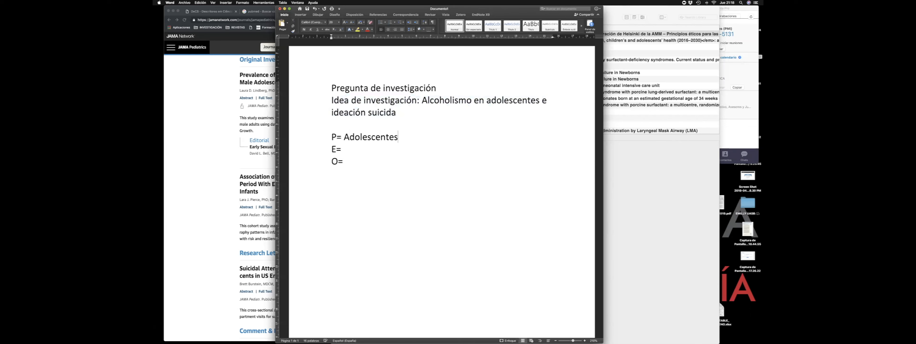
pyautogui.click(364, 150)
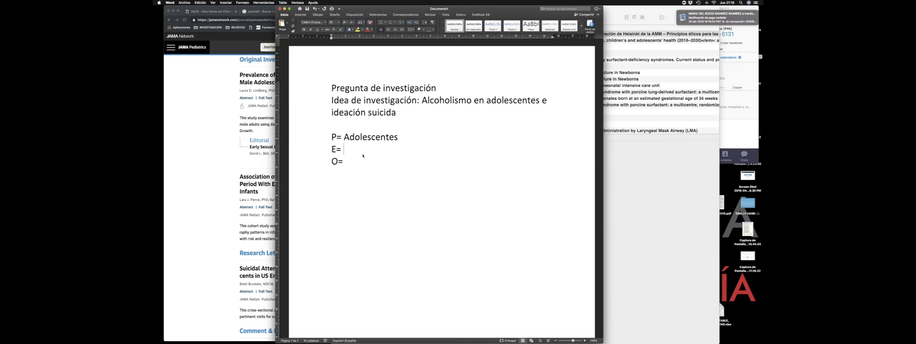
pyautogui.write('Alcoholismo O= ')
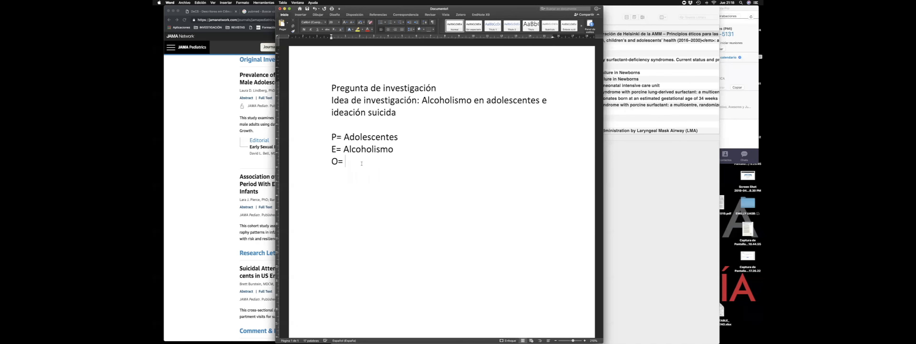
pyautogui.write('Ideación suicida')
pyautogui.moveTo(346, 161); pyautogui.dragTo(421, 164)
pyautogui.doubleClick(365, 151)
pyautogui.click(409, 163)
pyautogui.moveTo(346, 161); pyautogui.dragTo(408, 162)
pyautogui.moveTo(344, 149); pyautogui.dragTo(396, 156)
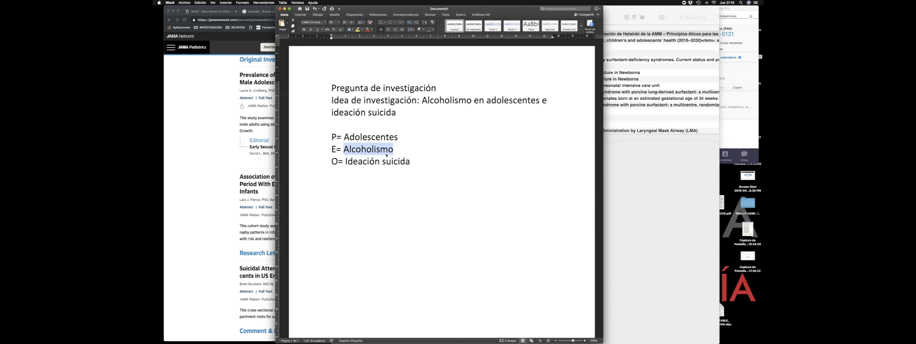
pyautogui.click(371, 150)
pyautogui.moveTo(346, 161); pyautogui.dragTo(409, 162)
pyautogui.click(411, 180)
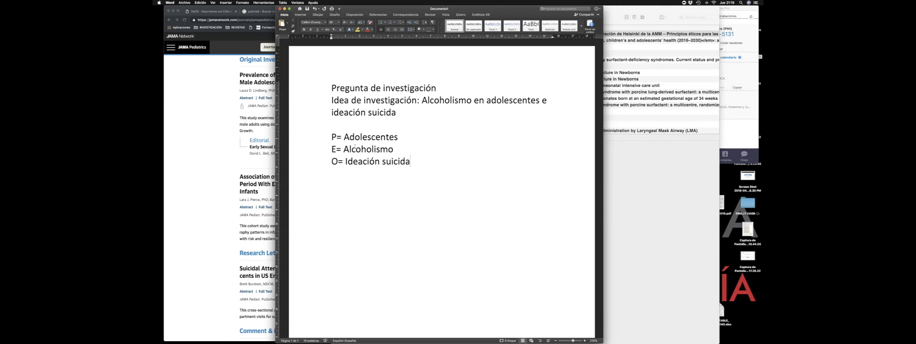
pyautogui.moveTo(343, 161); pyautogui.dragTo(410, 162)
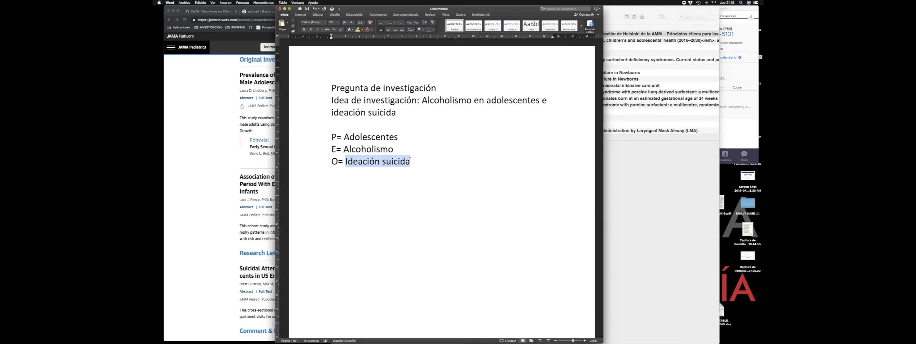
pyautogui.click(386, 176)
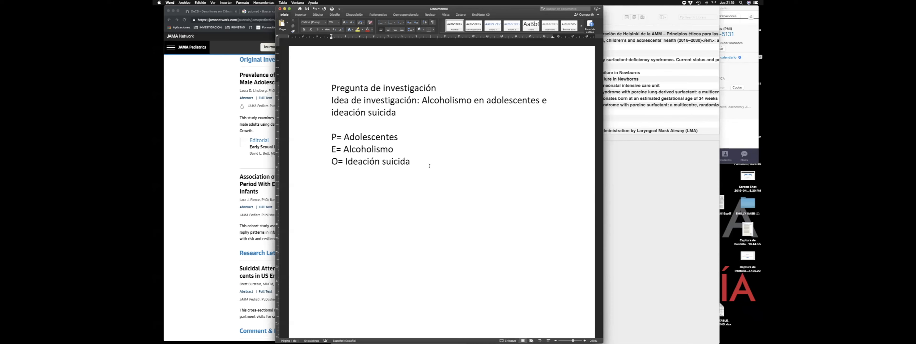
# Make the heading "Pregunta de investigación" bold.
pyautogui.moveTo(429, 164); pyautogui.dragTo(309, 92)
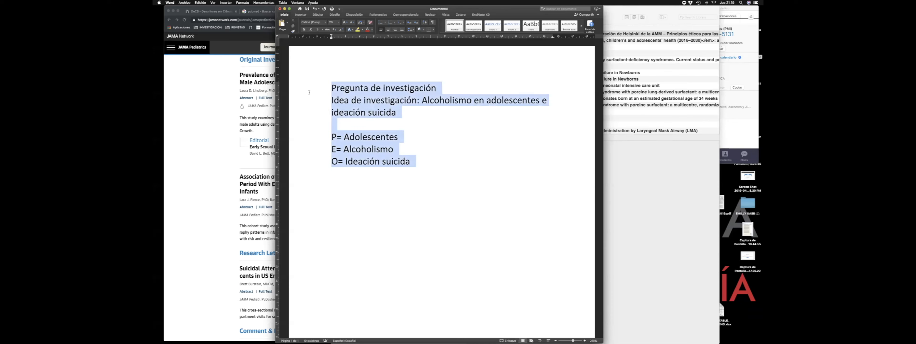
pyautogui.tripleClick(379, 88)
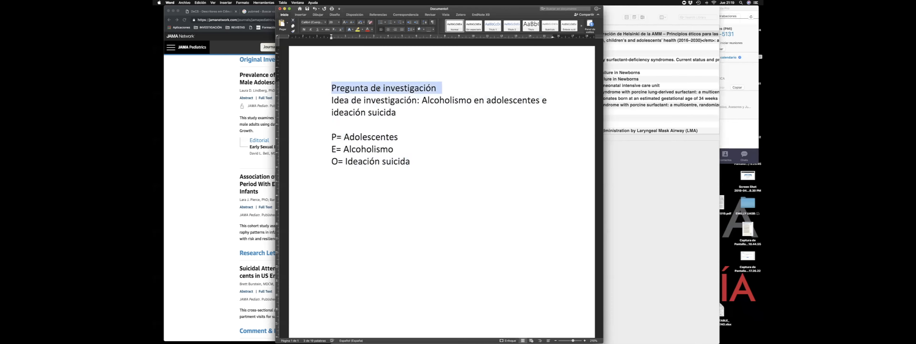
pyautogui.press('super+b')
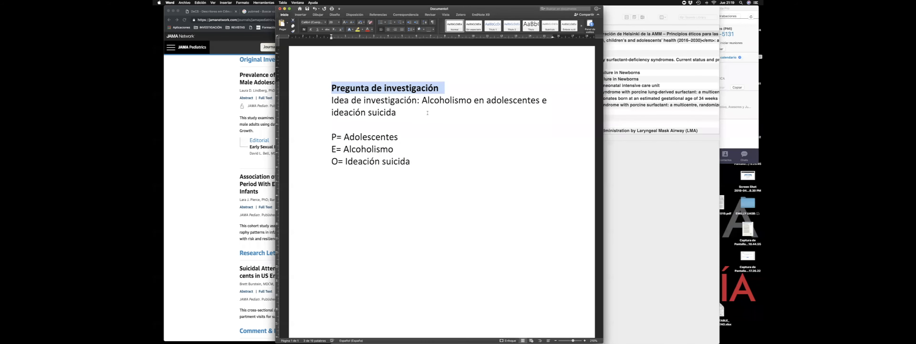
pyautogui.moveTo(374, 8); pyautogui.dragTo(376, 7)
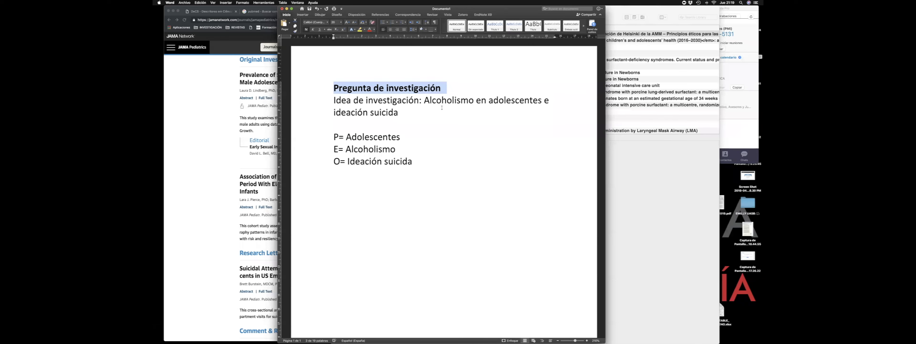
# Remove the empty line above the P line and add two new lines below the O line.
pyautogui.click(367, 128)
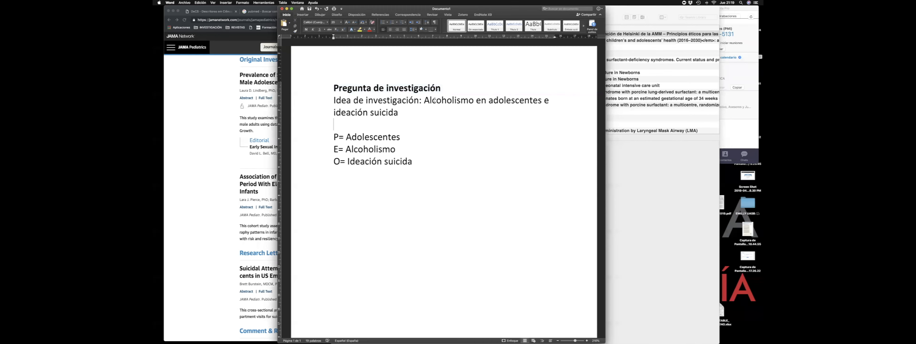
pyautogui.moveTo(424, 101); pyautogui.dragTo(422, 116)
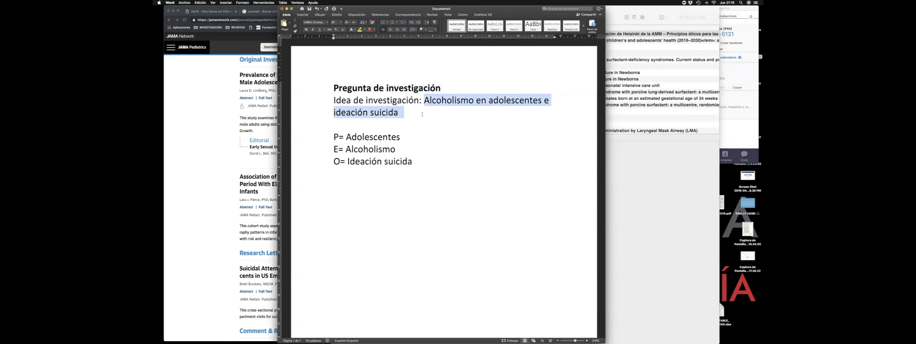
pyautogui.click(379, 131)
pyautogui.press('BackSpace')
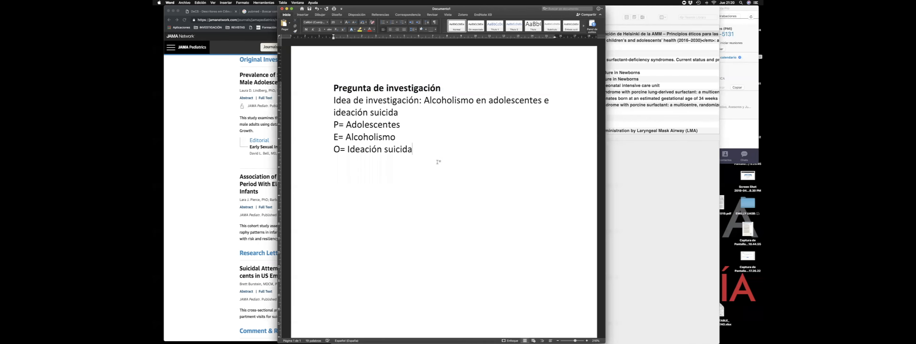
pyautogui.press('Return')
pyautogui.write('¿')
pyautogui.press('BackSpace')
pyautogui.press('Return')
# Switch to the "Pregunta PICO" presentation and zoom in on the umbilical cord milking article.
pyautogui.hotkey('ctrl', 'Right')
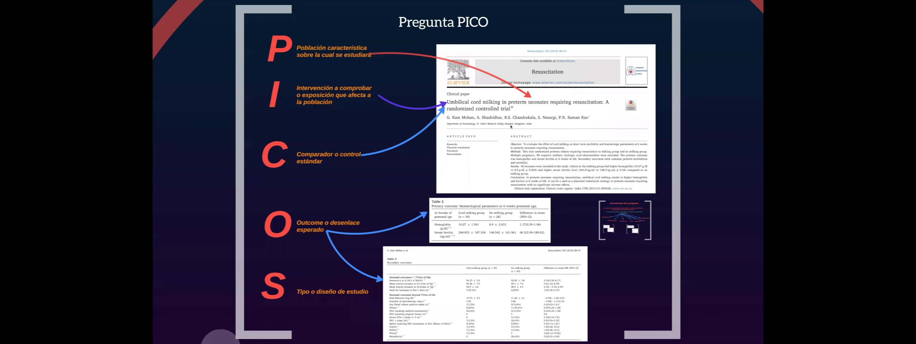
pyautogui.click(511, 126)
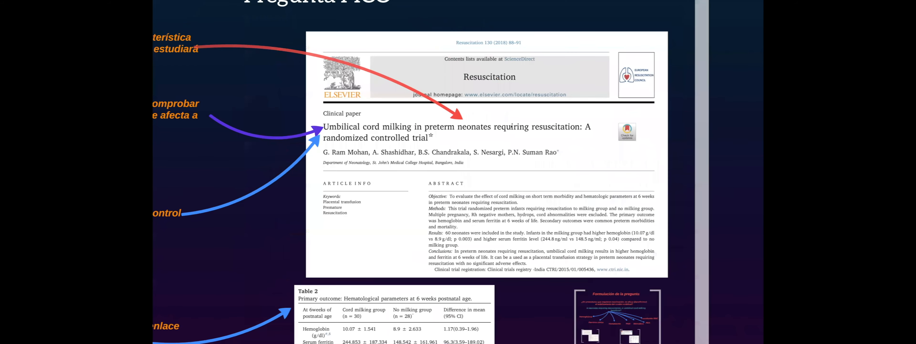
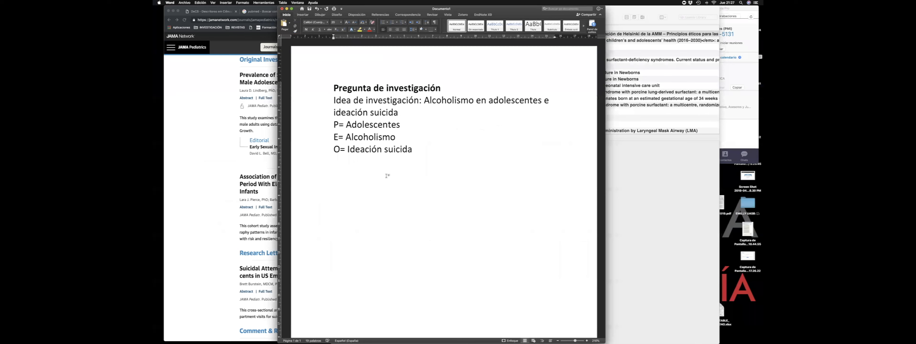
# Start a numbered list below the outline with the item "Buscar información médica para fundamentar teóricamente nuestro problema de estudio".
pyautogui.write('1. Buscar i')
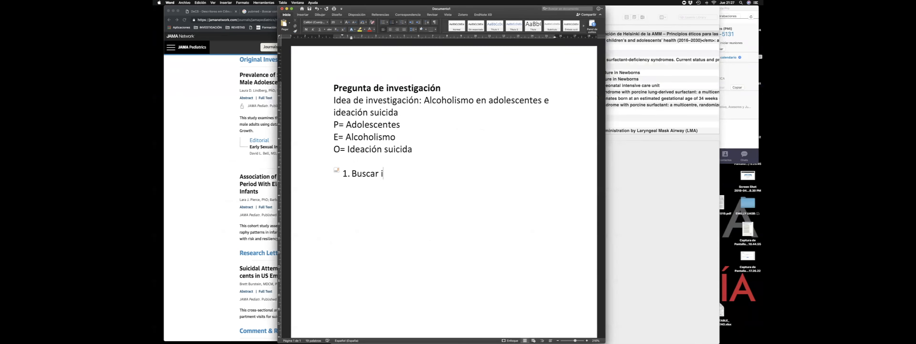
pyautogui.write('nformación mé')
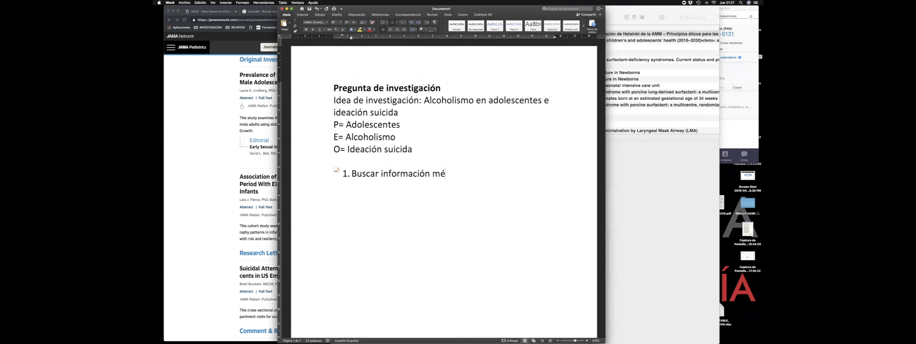
pyautogui.write('dica en')
pyautogui.press('BackSpace')
pyautogui.press('BackSpace')
pyautogui.write('para')
pyautogui.write(' fundamin')
pyautogui.press('BackSpace')
pyautogui.press('BackSpace')
pyautogui.write('e')
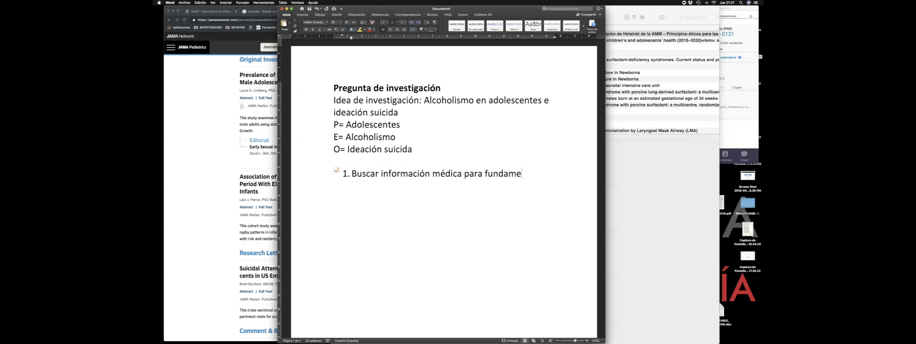
pyautogui.write('ntar teóricamente nuestro problema de estudio')
# Add a second numbered item reading "Buscar información médica para contrastar el hallazgo de mi hipótesis".
pyautogui.press('Return')
pyautogui.write('busc car')
pyautogui.press('BackSpace')
pyautogui.press('BackSpace')
pyautogui.press('BackSpace')
pyautogui.press('BackSpace')
pyautogui.write('ar inform')
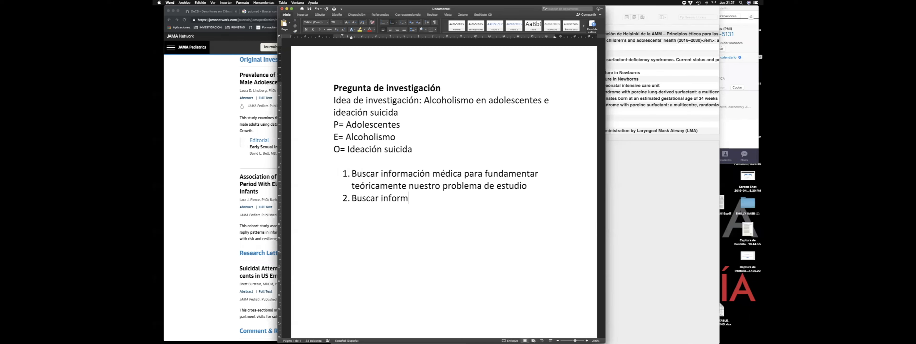
pyautogui.write('ación médica par')
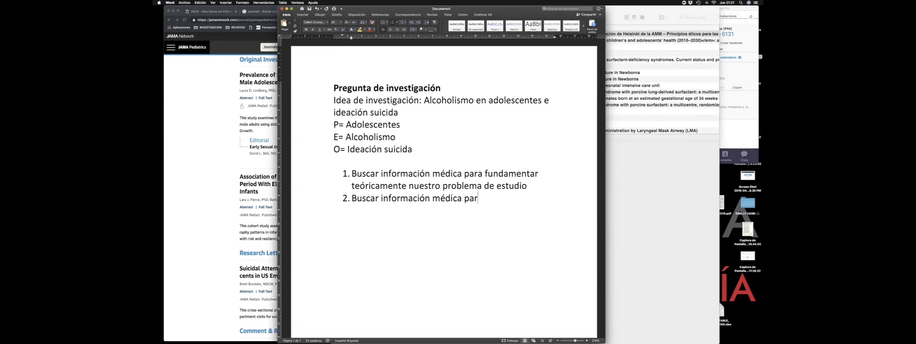
pyautogui.write('a contrastar el hallazgo de mi hipótesis')
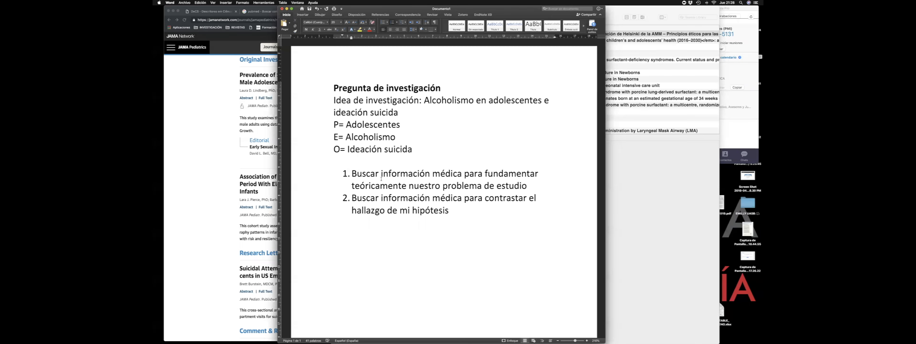
# Add sub-item a under the second numbered item: "Si se rechazó la H0, entonces buscaré información para contrastar esta H.".
pyautogui.press('Return')
pyautogui.press('Tab')
pyautogui.write('Si se rechazó la ')
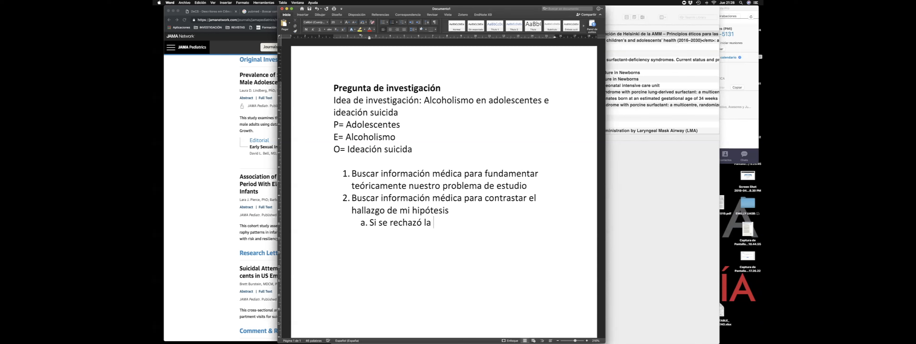
pyautogui.write('H0, entonces bus')
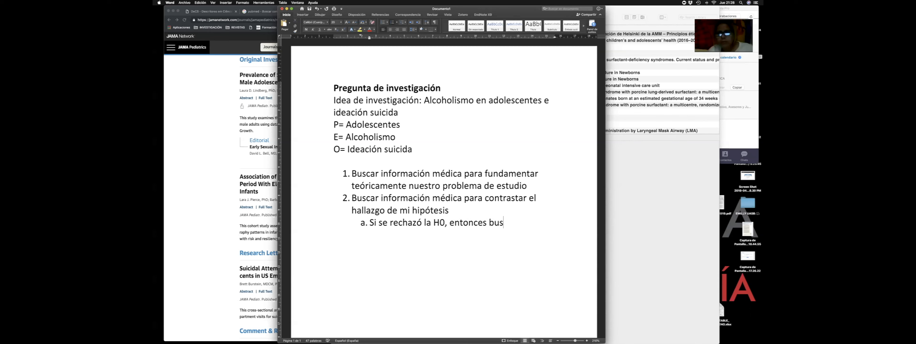
pyautogui.write('caré información para c')
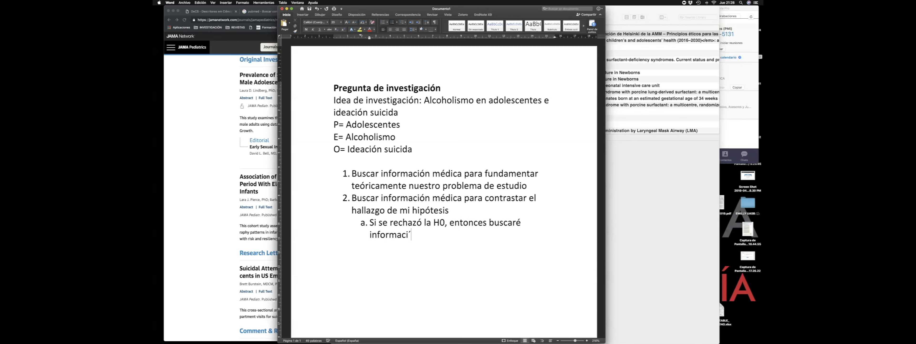
pyautogui.write('ontrastar esta ')
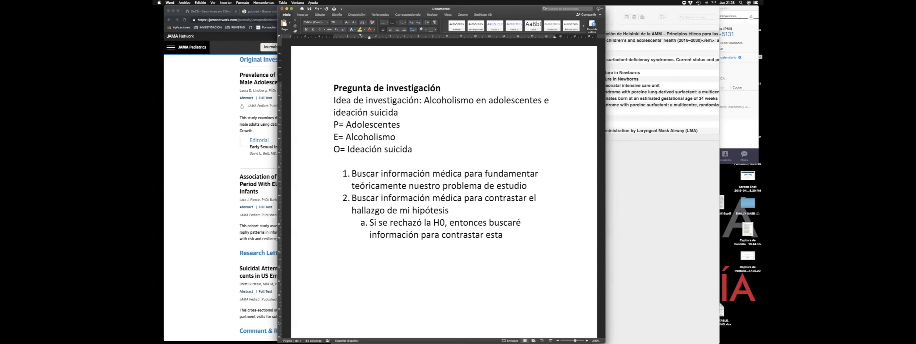
pyautogui.write('H.')
# Add sub-item b reading "Si no se rechazó la H0, ...." below sub-item a.
pyautogui.press('Return')
pyautogui.write('Si no se rechazó la ')
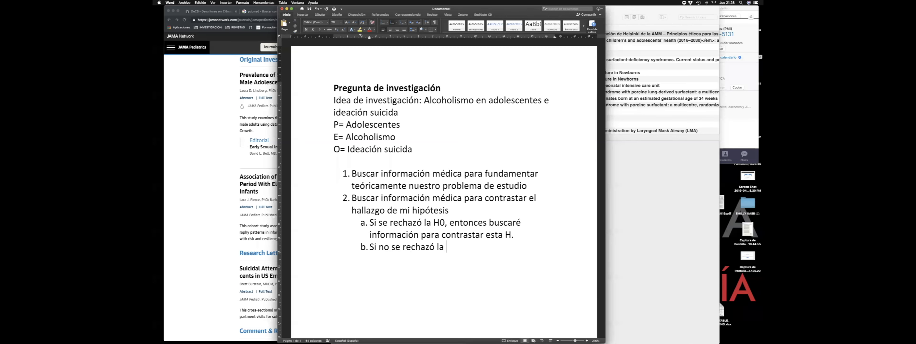
pyautogui.write('H0, ....')
pyautogui.tripleClick(390, 183)
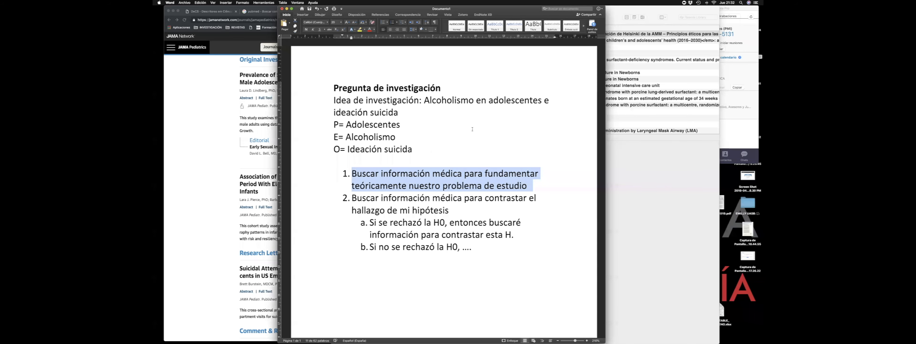
pyautogui.scroll(-1, 434, 208)
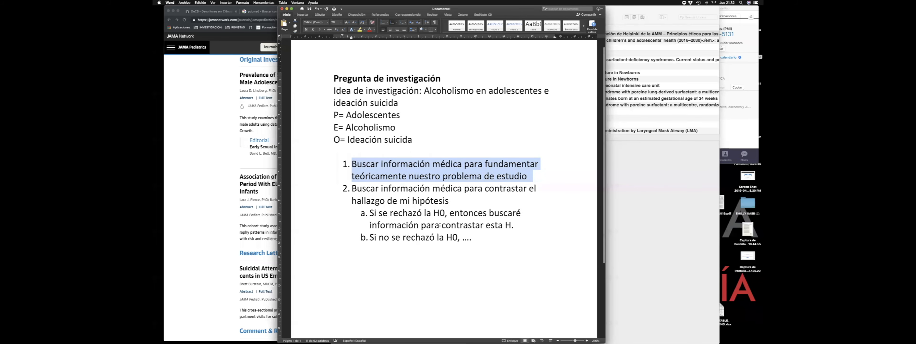
pyautogui.click(479, 237)
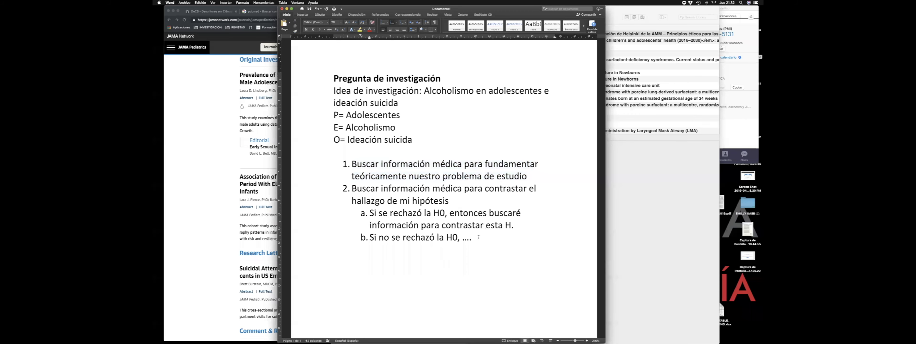
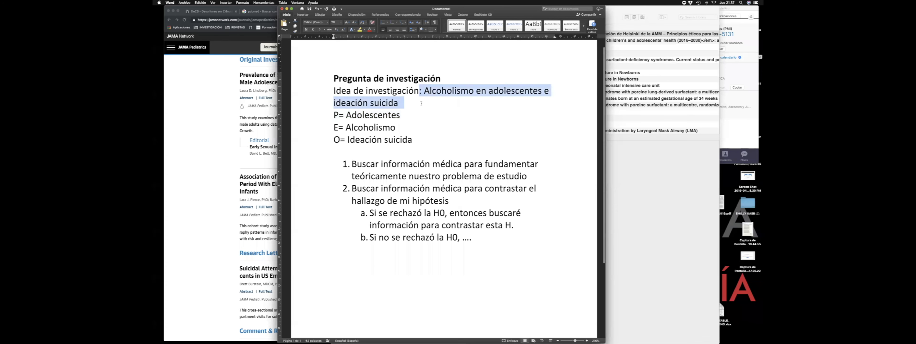
pyautogui.moveTo(335, 115); pyautogui.dragTo(413, 142)
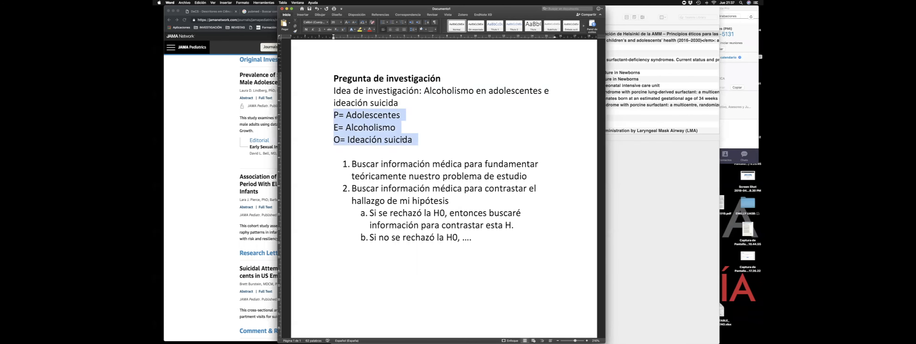
pyautogui.click(403, 129)
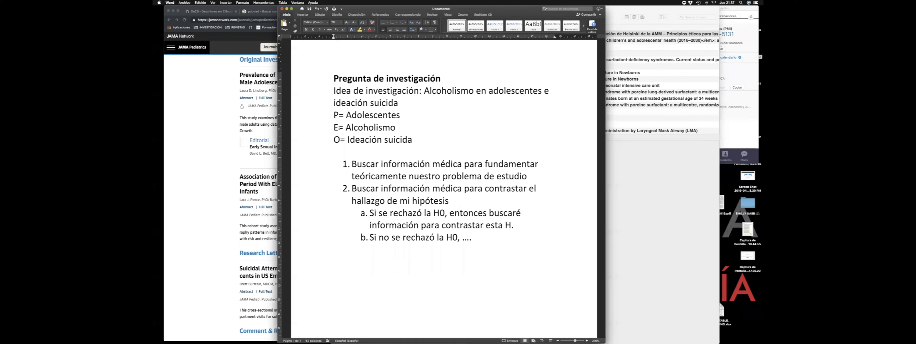
# Relabel the E line of the outline as I and insert the line "C= No alcohólicos" below it.
pyautogui.click(339, 127)
pyautogui.press('BackSpace')
pyautogui.write('I')
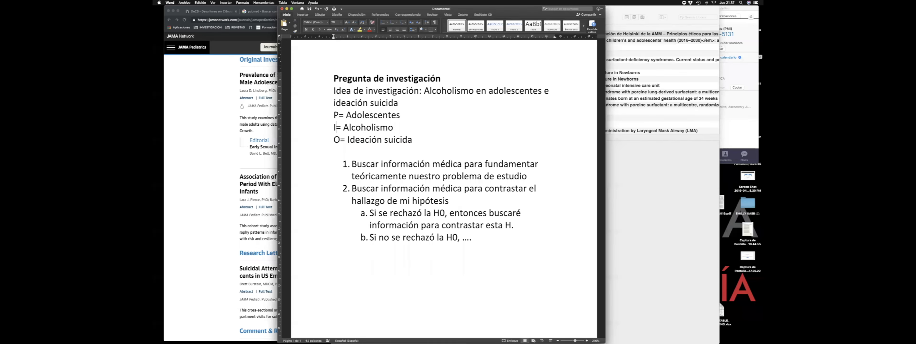
pyautogui.press('Return')
pyautogui.write('C= No alcog')
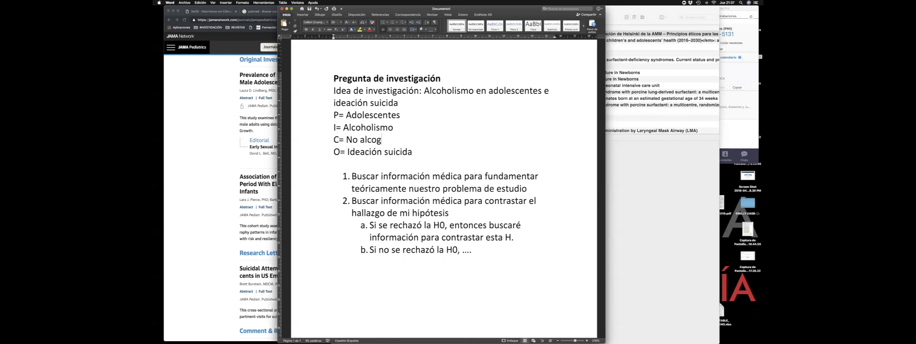
pyautogui.press('BackSpace')
pyautogui.write('hólic os')
pyautogui.press('BackSpace')
pyautogui.press('BackSpace')
pyautogui.press('BackSpace')
pyautogui.write('os')
pyautogui.moveTo(412, 152); pyautogui.dragTo(348, 154)
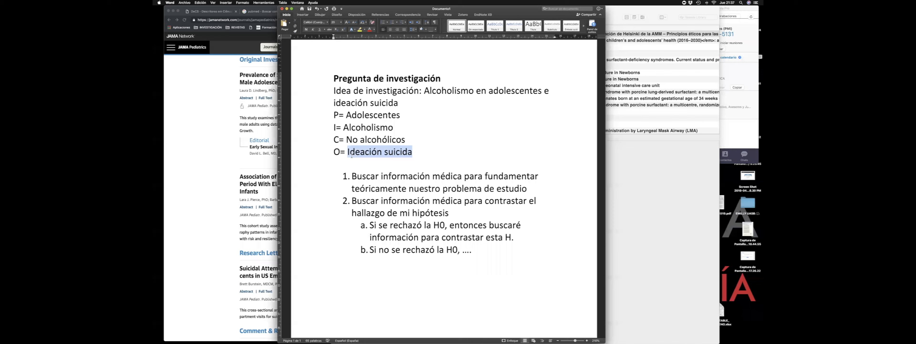
# Change the Alcoholismo line's label back to E and delete the "C= No alcohólicos" line.
pyautogui.click(336, 127)
pyautogui.press('BackSpace')
pyautogui.write('E')
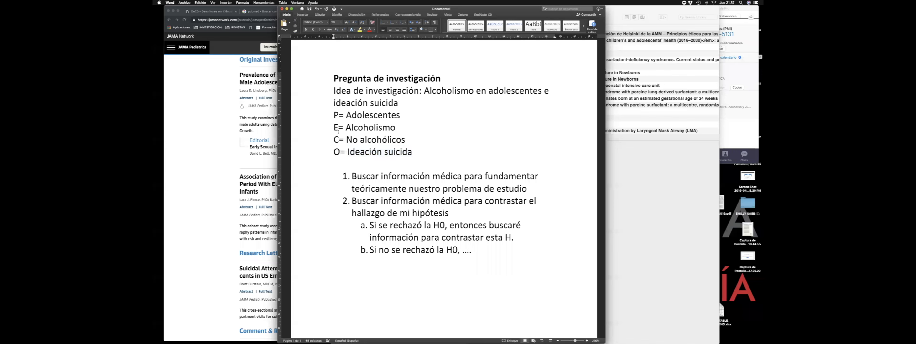
pyautogui.tripleClick(346, 139)
pyautogui.press('BackSpace')
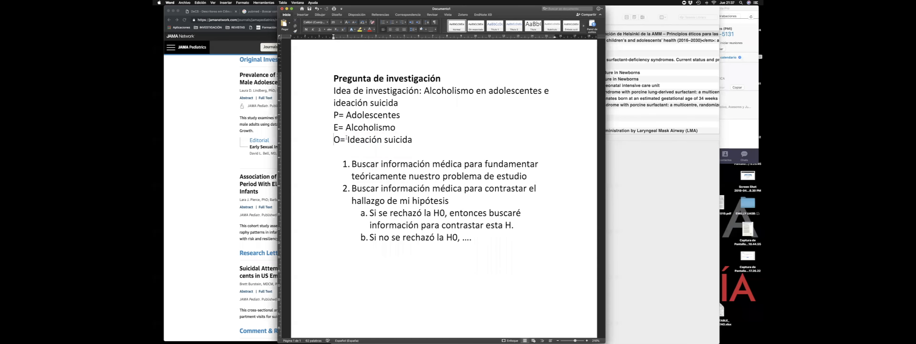
# Below the outline, add "Pregunta: ¿En los adolescentes, el alcoholismo es un factor de riesgo asociado a ideación suicida?" followed by an empty line.
pyautogui.click(420, 139)
pyautogui.scroll(-2, 428, 241)
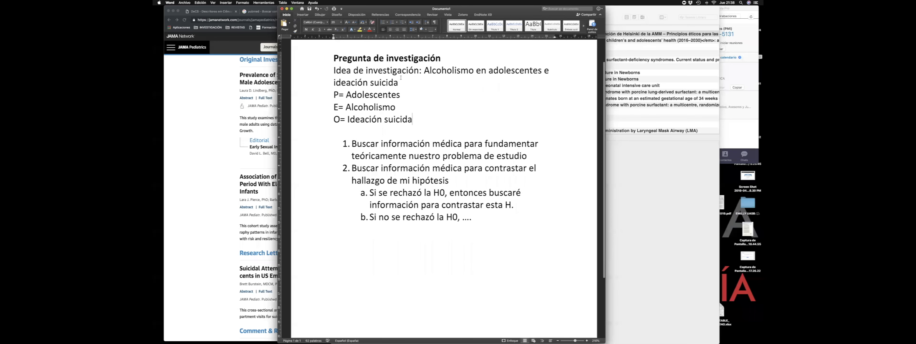
pyautogui.click(424, 126)
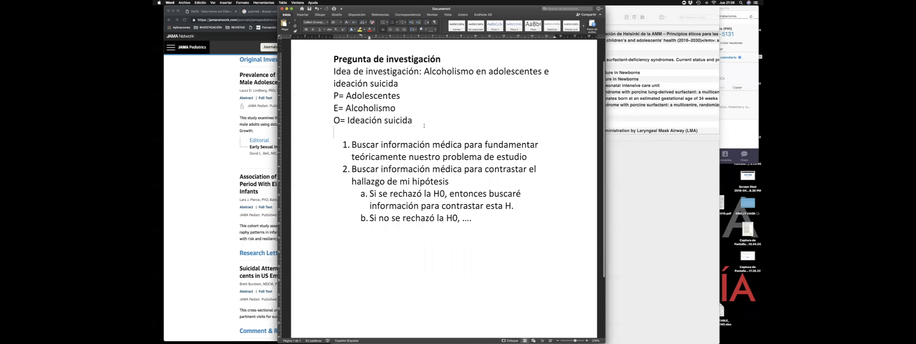
pyautogui.press('Return')
pyautogui.write('Pre')
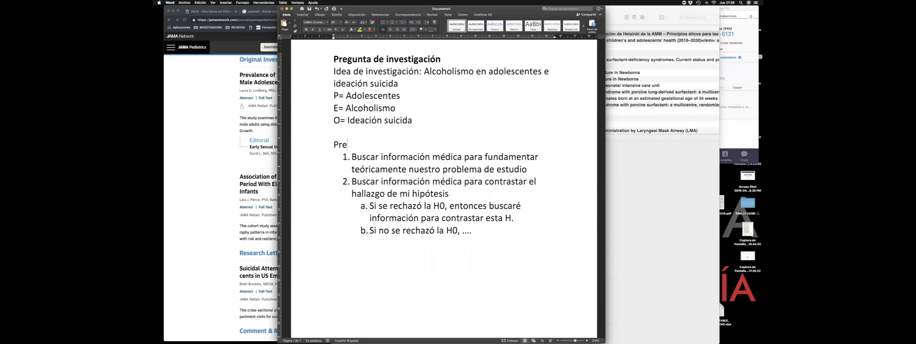
pyautogui.write('gunta: ¿En los adolescentes, ')
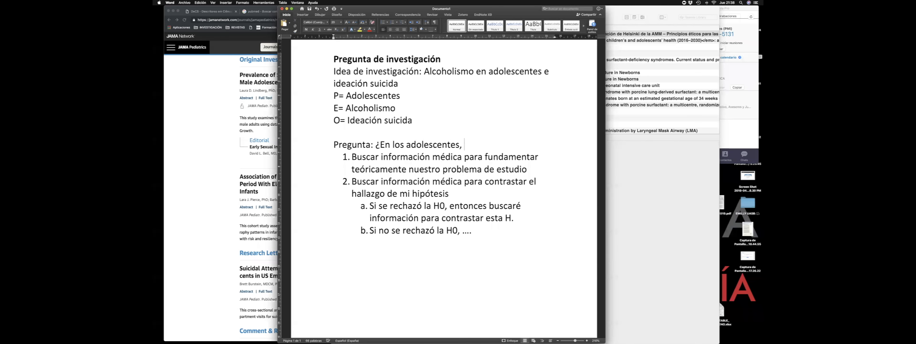
pyautogui.write('el alcoholismo es un ')
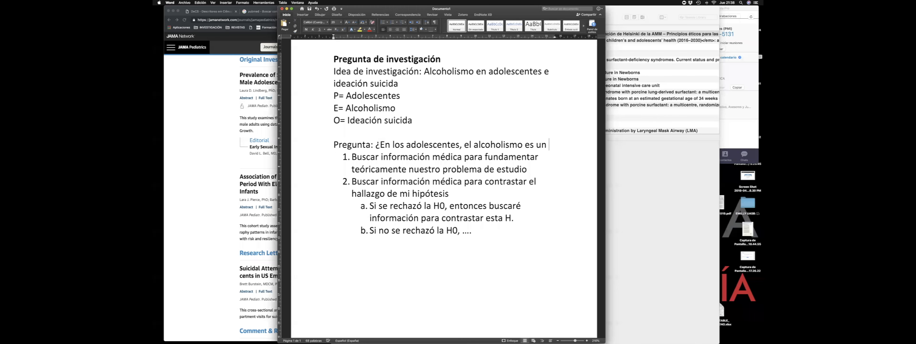
pyautogui.write('factor de')
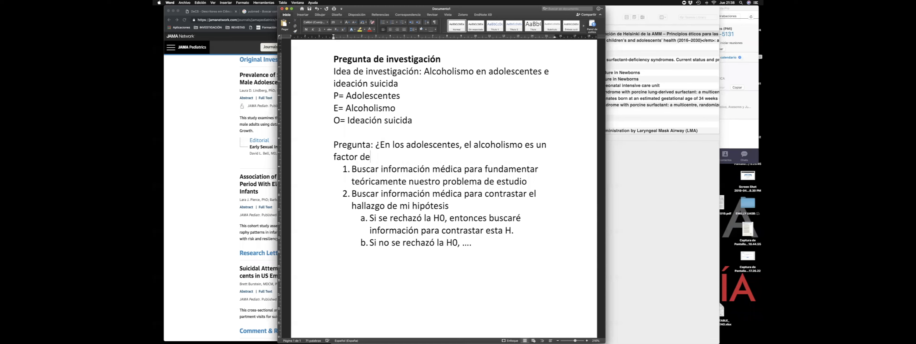
pyautogui.write(' riesgo asociado')
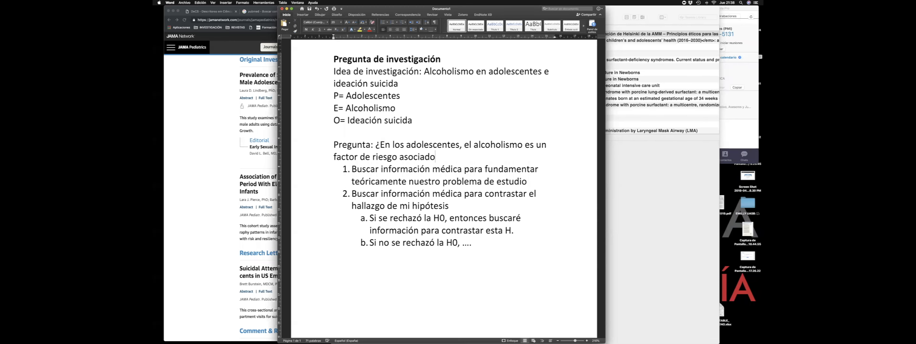
pyautogui.write(' a ideación suicida?')
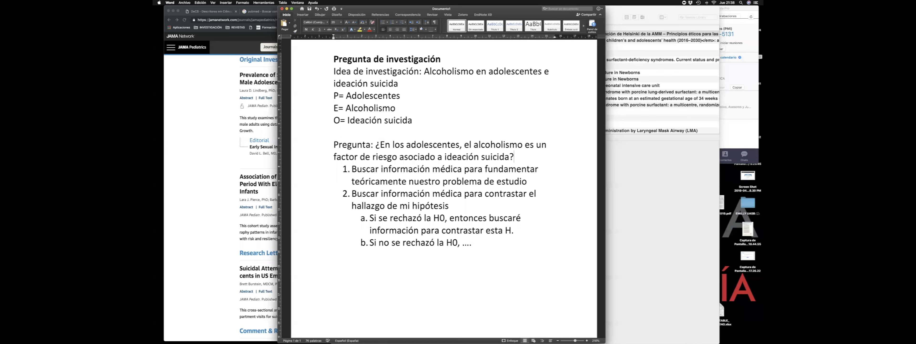
pyautogui.press('Return')
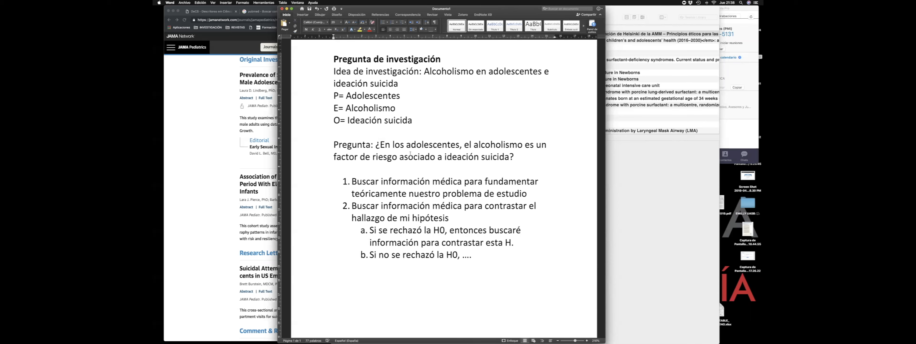
# Add the line "¿Qué diseño?" below the question and start a dashed list under it with "Cohortes".
pyautogui.scroll(-1, 410, 154)
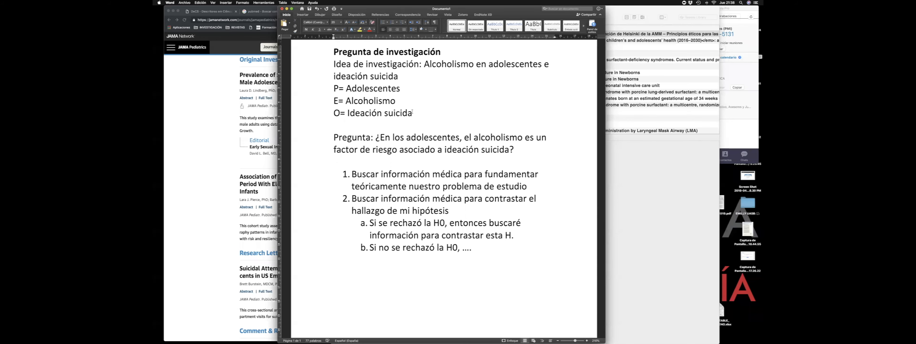
pyautogui.scroll(-2, 423, 148)
pyautogui.press('Return')
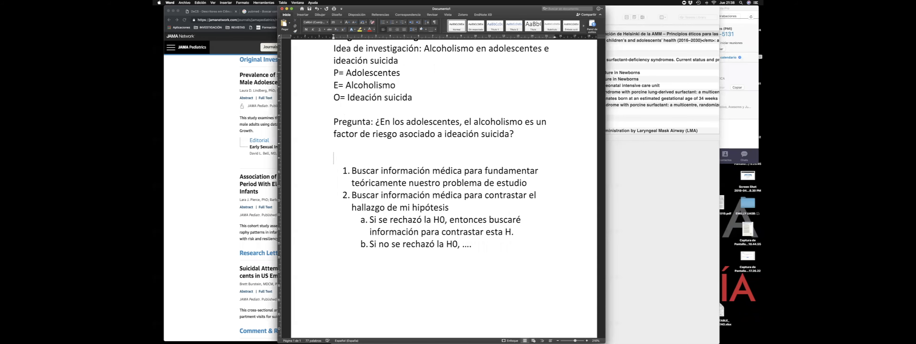
pyautogui.write('¿Qué diseño?')
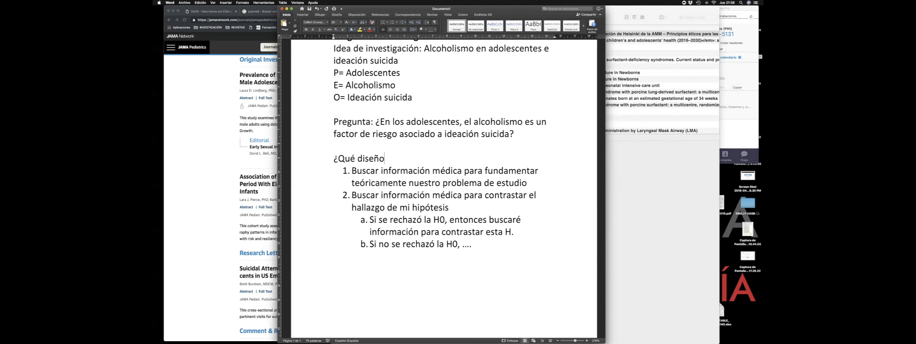
pyautogui.press('Return')
pyautogui.write('- ')
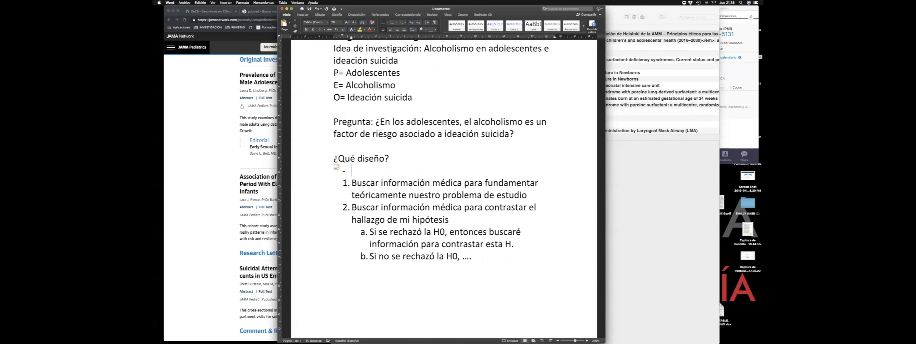
pyautogui.write('Cohortes')
# Add "Casos y controles" as the second dashed item under "¿Qué diseño?".
pyautogui.press('Return')
pyautogui.write('Co')
pyautogui.press('BackSpace')
pyautogui.write('aso de')
pyautogui.press('BackSpace')
pyautogui.press('BackSpace')
pyautogui.press('BackSpace')
pyautogui.write('s y controles')
# Add the third dashed item "Analítico transversal" and end the list with an empty line before the numbered items.
pyautogui.press('Return')
pyautogui.write('Ana')
pyautogui.write('lítico transv')
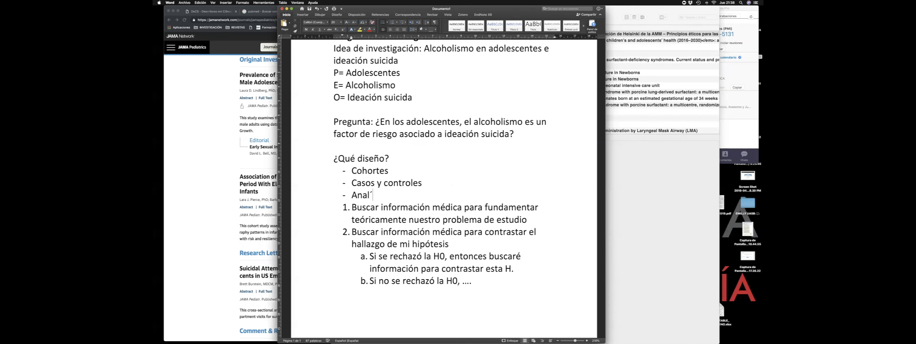
pyautogui.write('ersal')
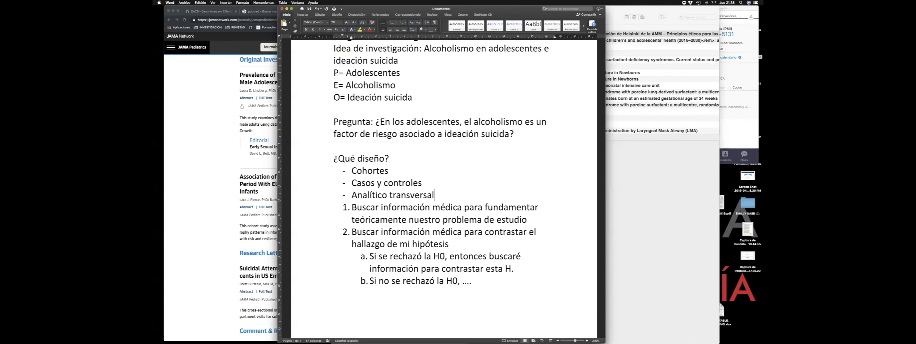
pyautogui.press('Return')
pyautogui.press('BackSpace')
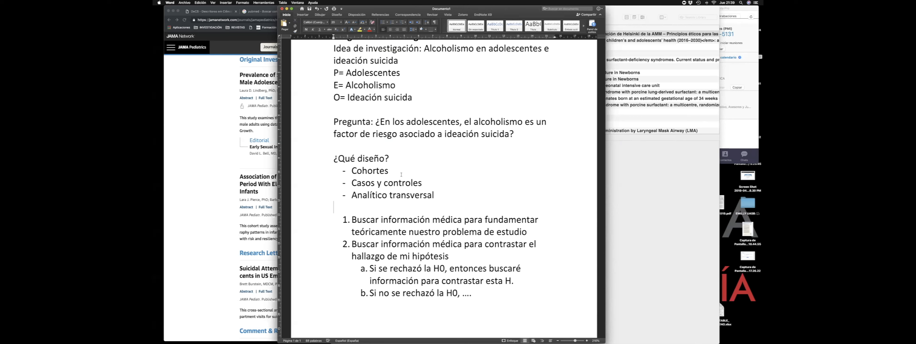
# Center the "Pregunta:" paragraph containing the research question.
pyautogui.scroll(1, 456, 172)
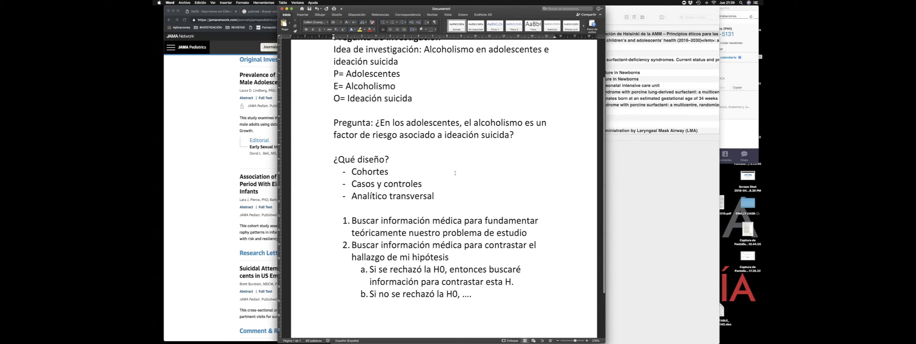
pyautogui.tripleClick(498, 125)
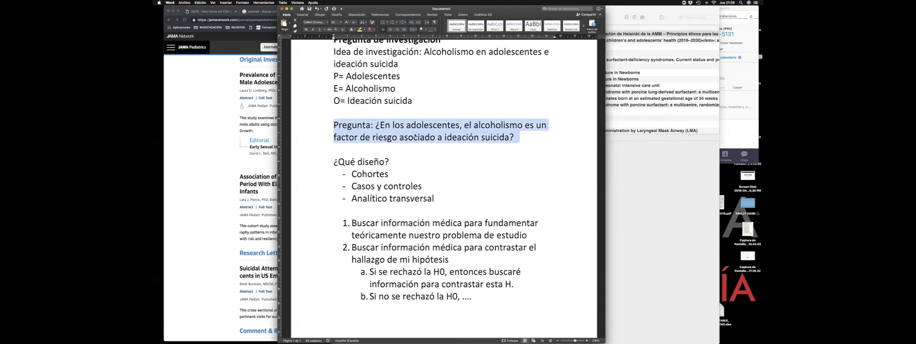
pyautogui.click(390, 29)
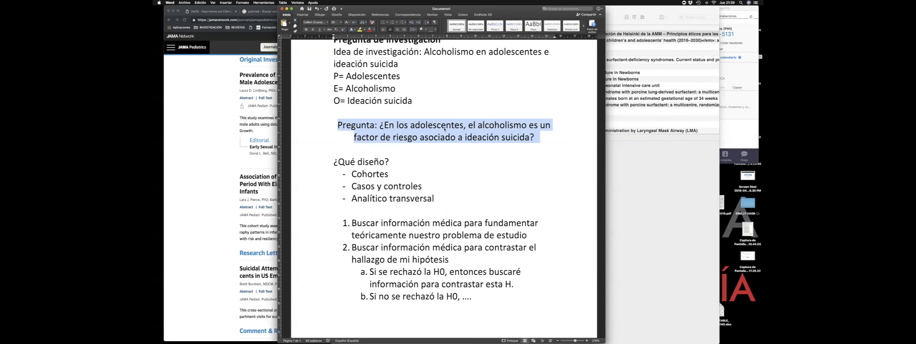
# Make the "Cohortes" item under "¿Qué diseño?" bold.
pyautogui.click(454, 126)
pyautogui.moveTo(481, 124); pyautogui.dragTo(522, 125)
pyautogui.click(483, 129)
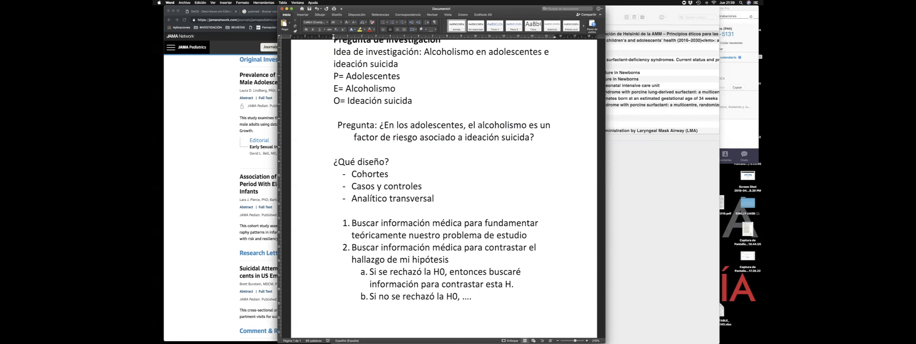
pyautogui.doubleClick(479, 126)
pyautogui.click(495, 127)
pyautogui.doubleClick(378, 174)
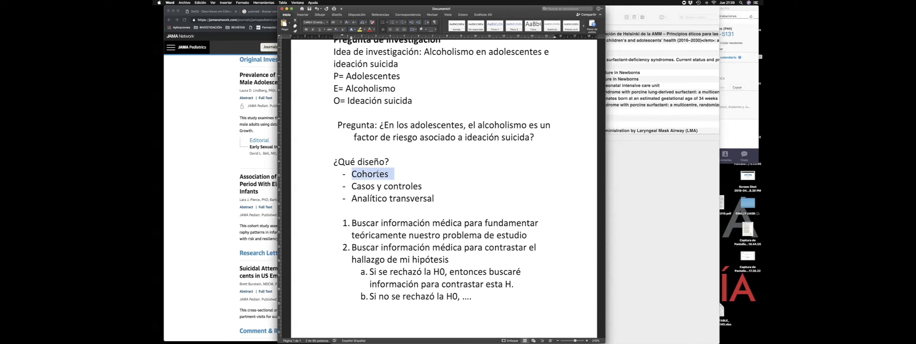
pyautogui.press('super+b')
# Make the "Casos y controles" item in the dashed design list bold.
pyautogui.tripleClick(488, 130)
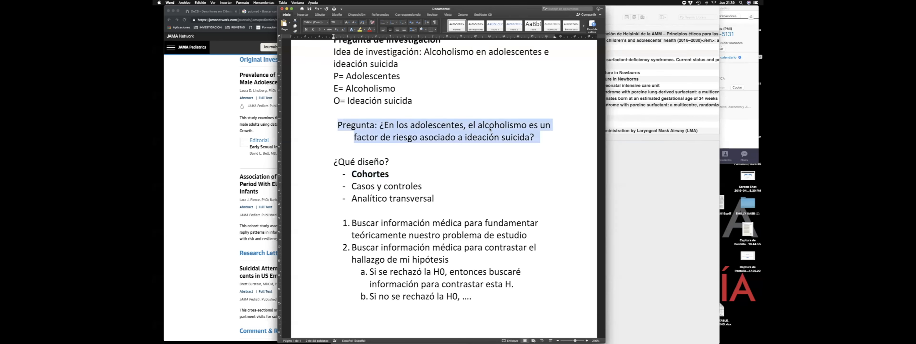
pyautogui.doubleClick(490, 128)
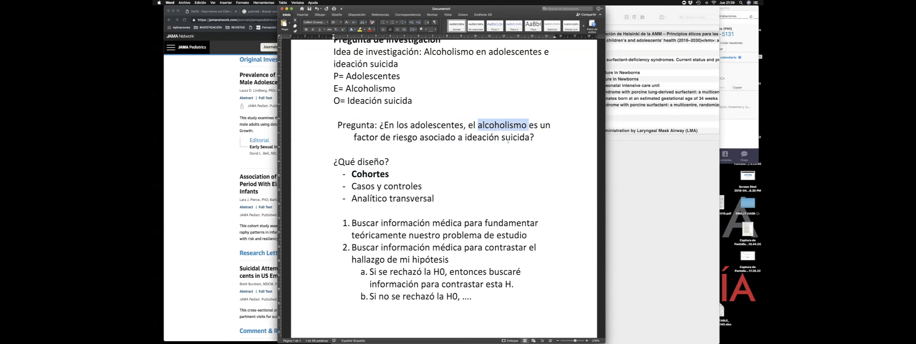
pyautogui.doubleClick(498, 128)
pyautogui.tripleClick(397, 185)
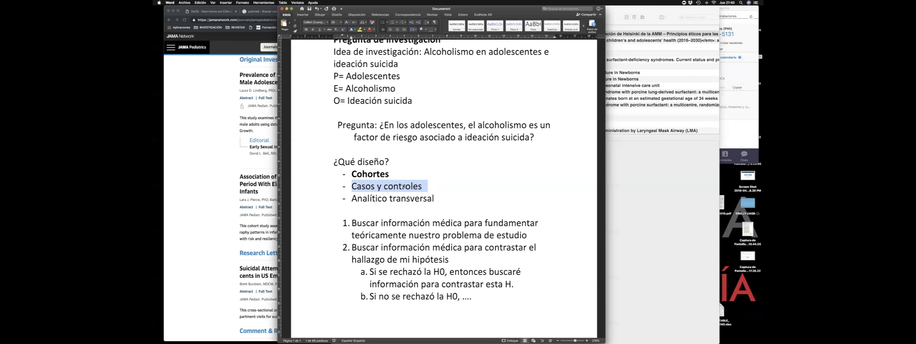
pyautogui.press('super+b')
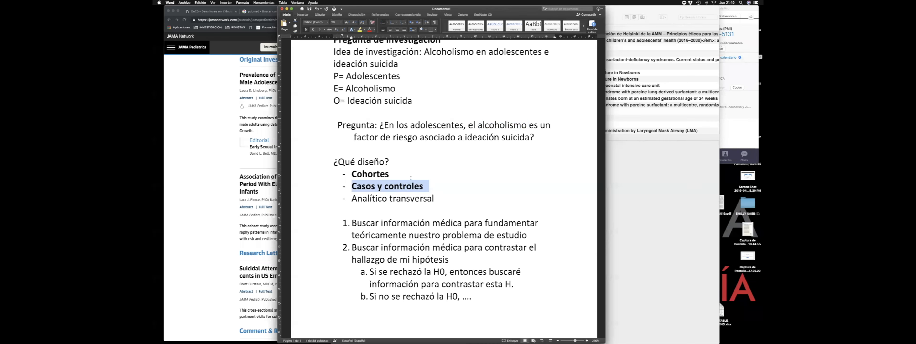
# Make "ideación suicida" and "alcoholismo" bold within the research question.
pyautogui.scroll(-2, 411, 177)
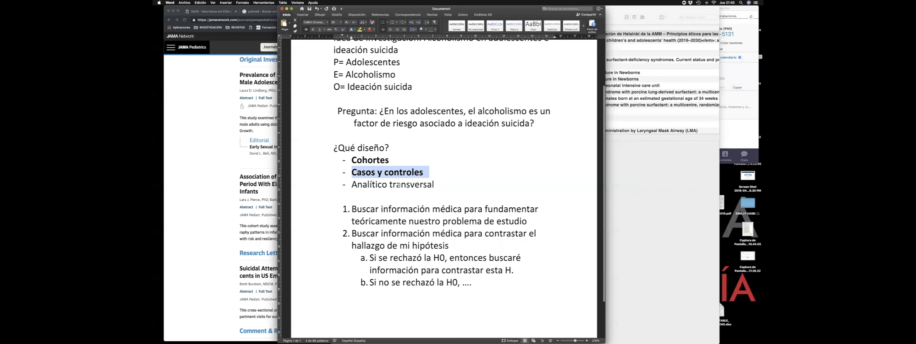
pyautogui.scroll(-2, 404, 173)
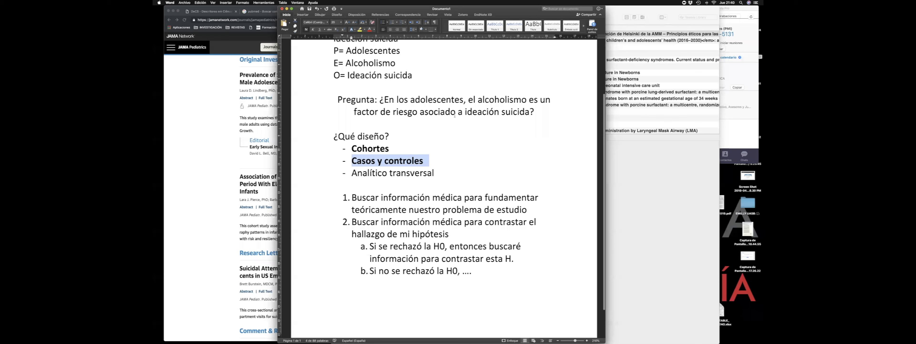
pyautogui.moveTo(464, 111); pyautogui.dragTo(529, 112)
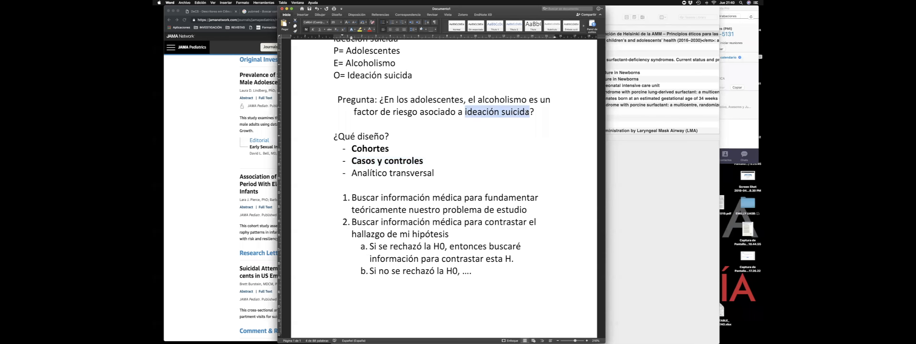
pyautogui.press('super+b')
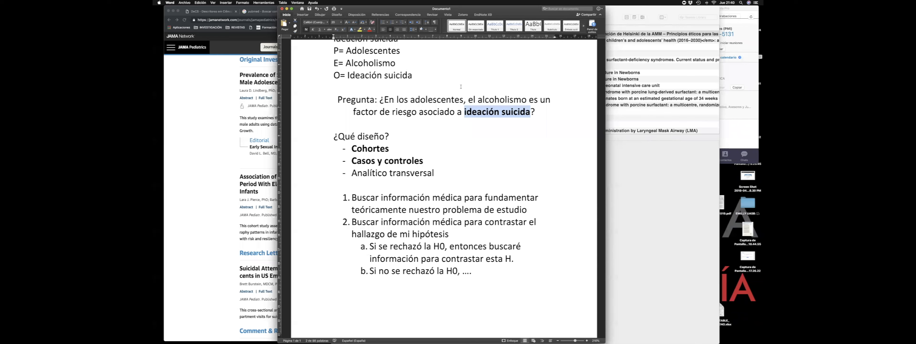
pyautogui.doubleClick(487, 98)
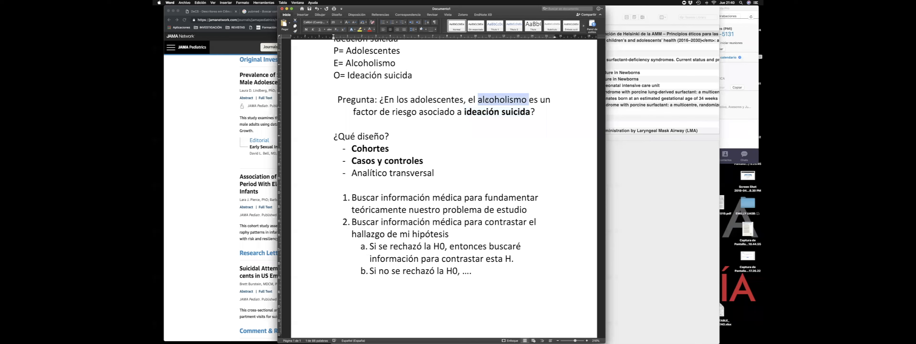
pyautogui.press('super+b')
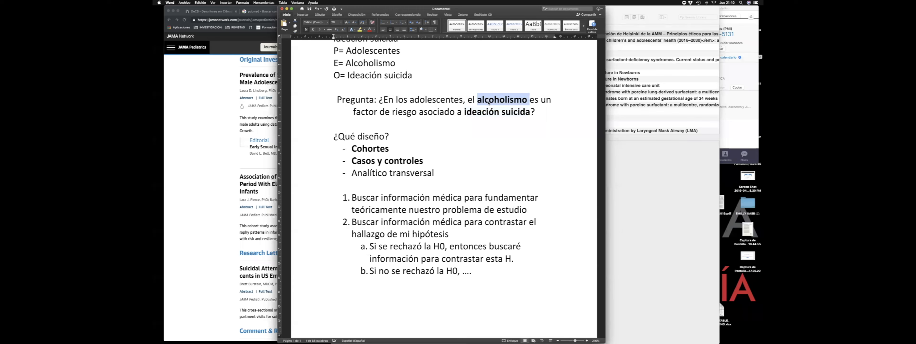
# Make the "Analítico transversal" item in the dashed design list bold.
pyautogui.tripleClick(430, 173)
pyautogui.press('super+b')
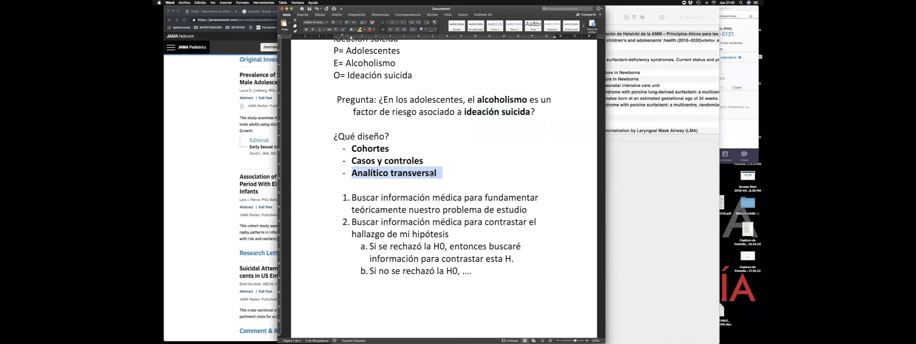
pyautogui.click(424, 163)
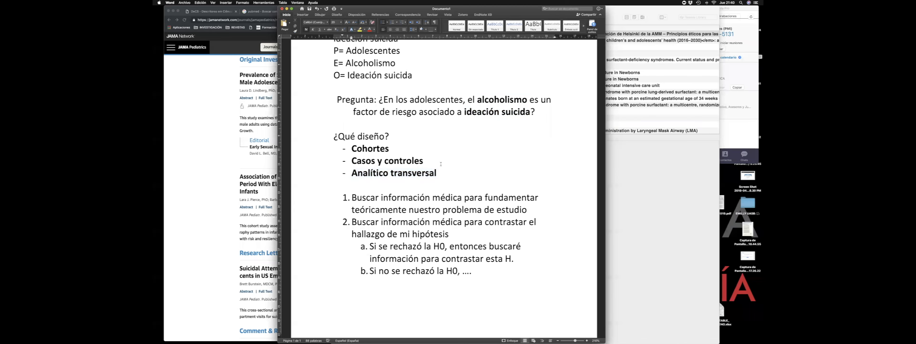
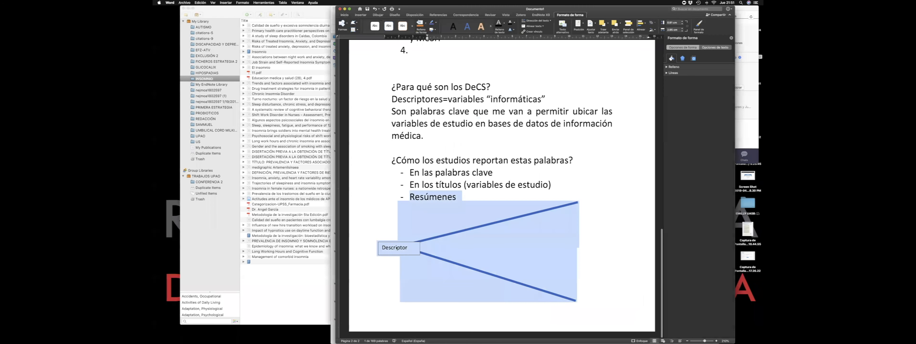
# Replace the "Descriptor" label in the text box where the two blue lines converge with "Adolescent".
pyautogui.click(399, 247)
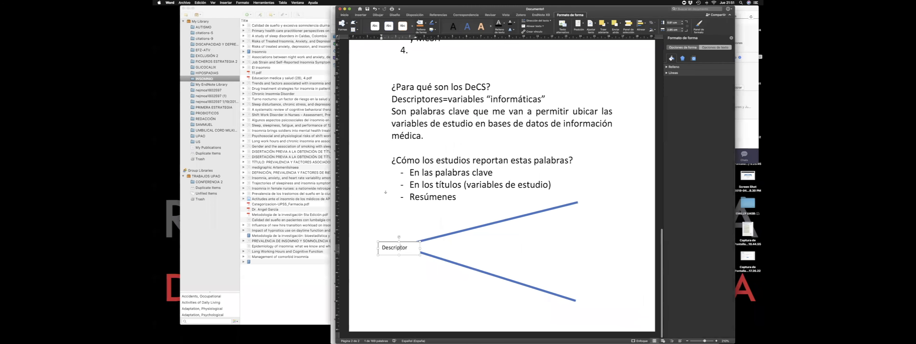
pyautogui.doubleClick(399, 247)
pyautogui.write('Adolescent')
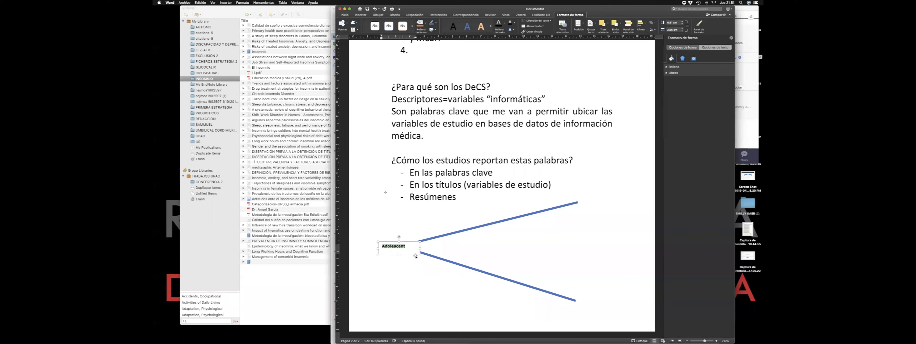
# Center the "Adolescent" label in its text box and shrink the box to fit the text.
pyautogui.click(344, 15)
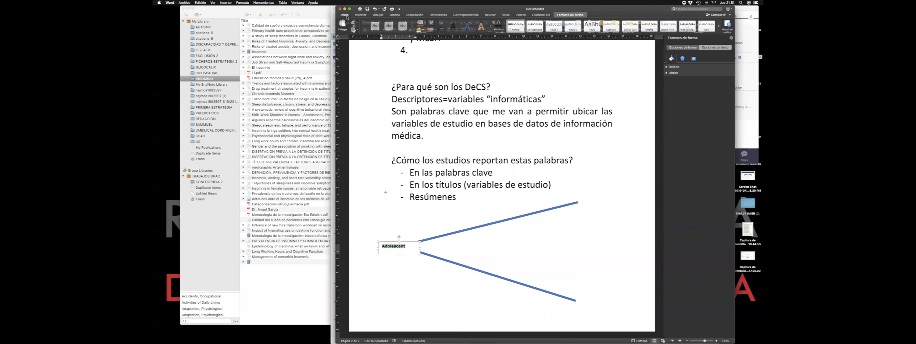
pyautogui.click(448, 31)
pyautogui.click(463, 31)
pyautogui.click(449, 31)
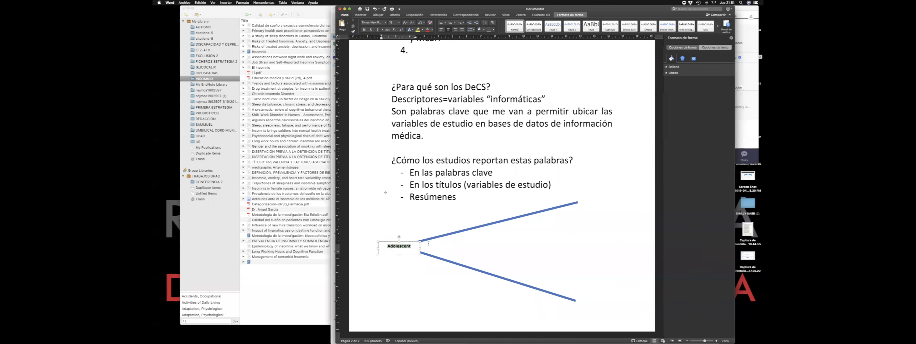
pyautogui.moveTo(419, 254); pyautogui.dragTo(418, 251)
pyautogui.click(415, 268)
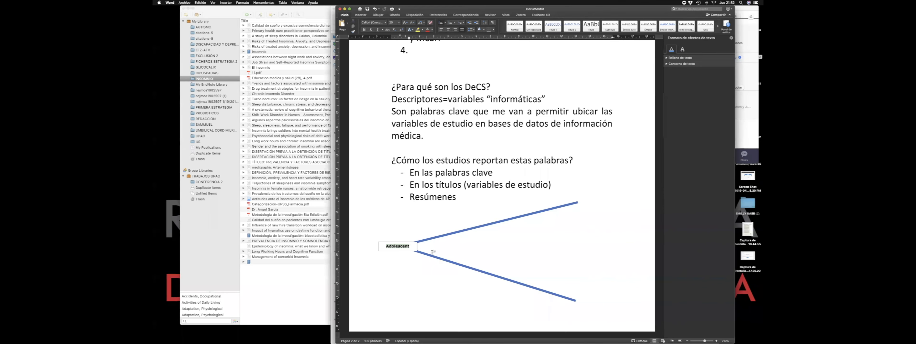
# Duplicate the "Adolescent" box near the open end of the two blue lines and label the copy "BASES DE DATOS".
pyautogui.click(405, 251)
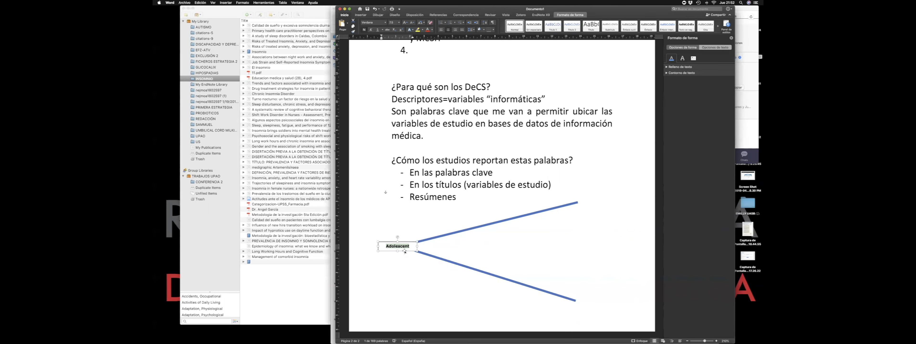
pyautogui.moveTo(404, 250); pyautogui.dragTo(553, 251)
pyautogui.doubleClick(554, 246)
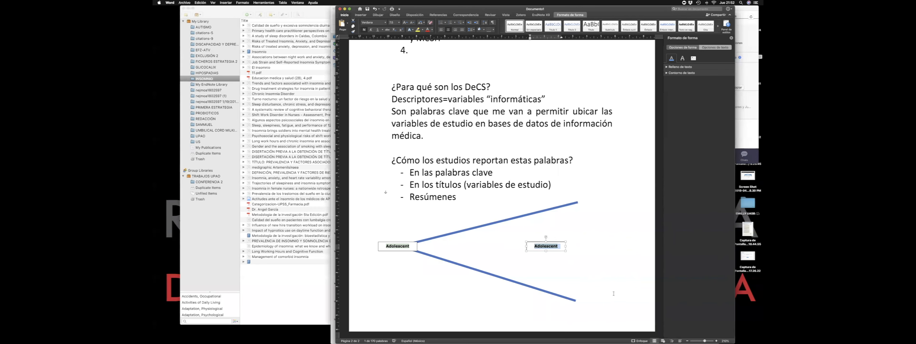
pyautogui.write('BASES DE DATOS')
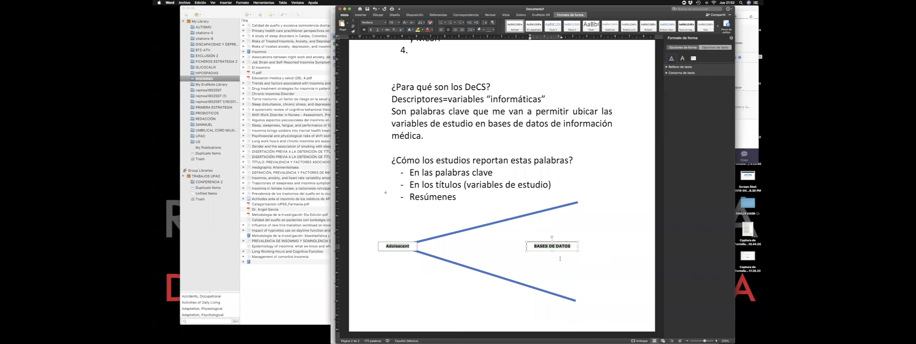
# Place another copy of the "Adolescent" box midway toward "BASES DE DATOS" and label it "Study 1".
pyautogui.click(403, 251)
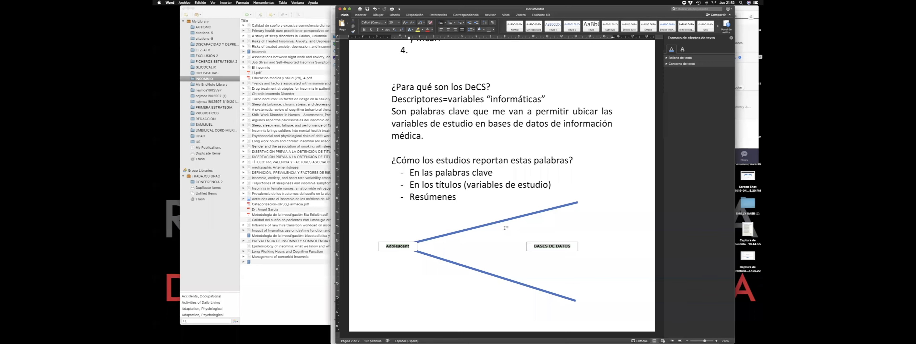
pyautogui.click(417, 251)
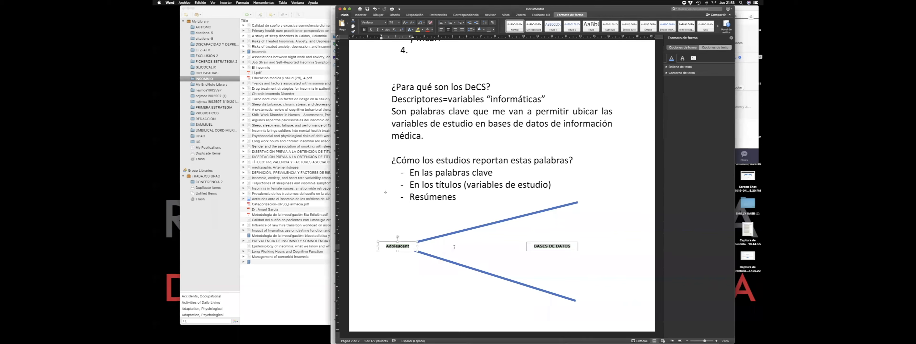
pyautogui.moveTo(423, 251); pyautogui.dragTo(481, 247)
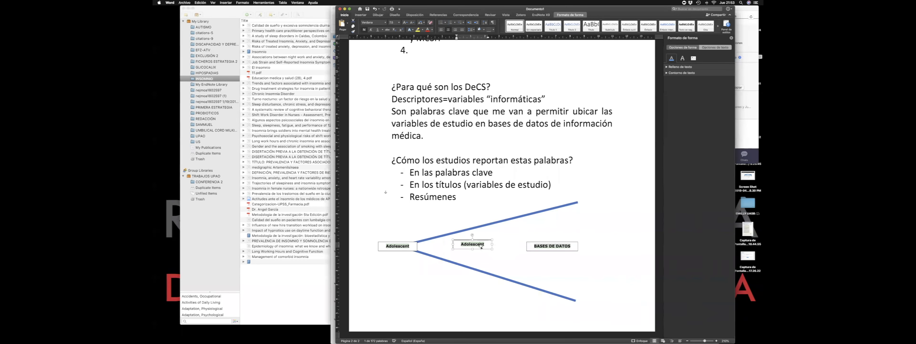
pyautogui.write('STU')
pyautogui.press('BackSpace')
pyautogui.press('BackSpace')
pyautogui.write('tudy 1')
# Copy the "Study 1" box above and below "BASES DE DATOS", labelling the lower copy "Study n".
pyautogui.click(491, 254)
pyautogui.click(487, 249)
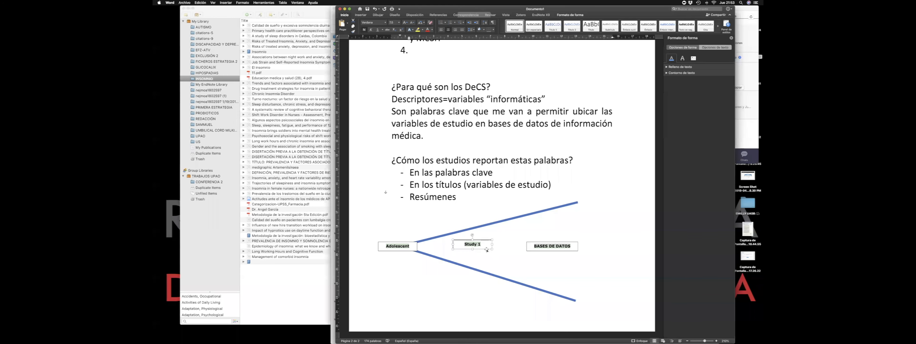
pyautogui.moveTo(487, 249); pyautogui.dragTo(534, 233)
pyautogui.click(443, 211)
pyautogui.press('super+v')
pyautogui.moveTo(426, 199); pyautogui.dragTo(545, 266)
pyautogui.write('n')
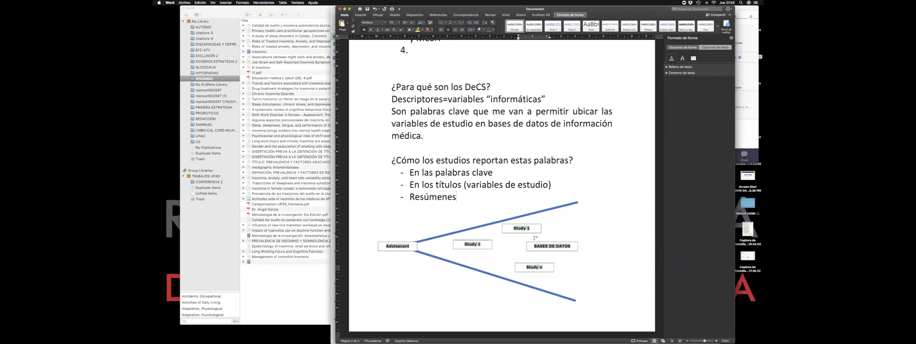
# Relabel the study box above "BASES DE DATOS" as "Study2" and shift it toward the open end of the lines.
pyautogui.click(530, 228)
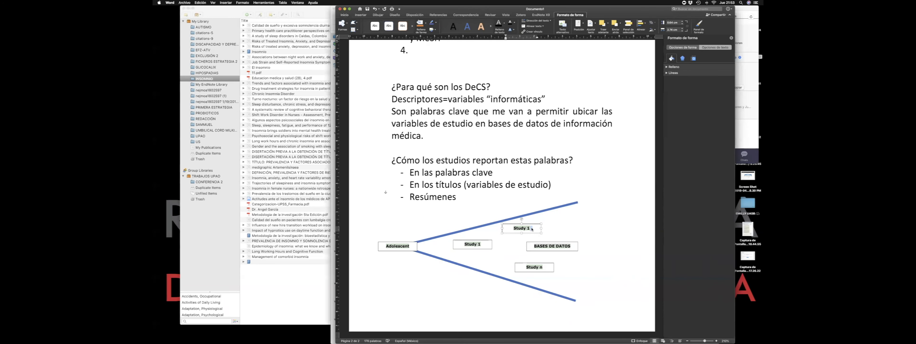
pyautogui.write('2')
pyautogui.click(582, 281)
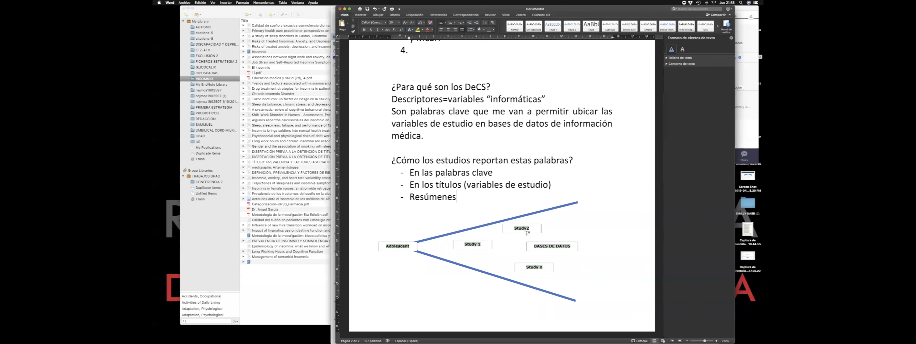
pyautogui.moveTo(526, 233); pyautogui.dragTo(546, 231)
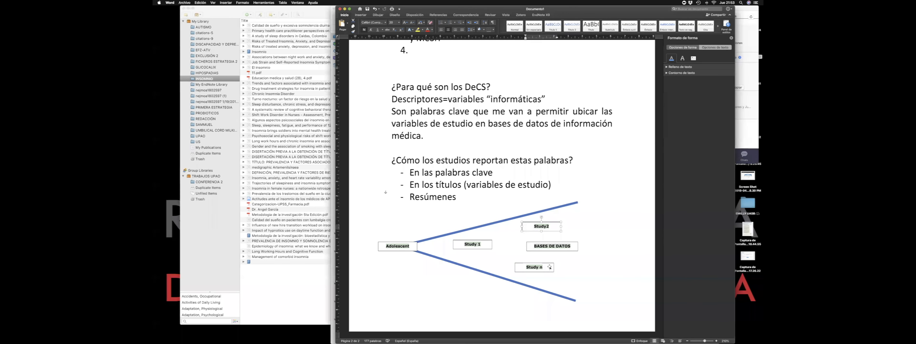
# Move the "Study2" and "Study n" boxes slightly farther from the "Adolescent" box.
pyautogui.doubleClick(408, 245)
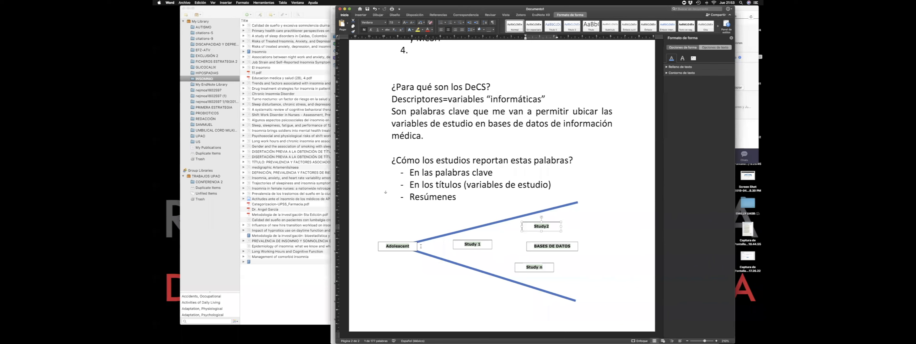
pyautogui.click(361, 15)
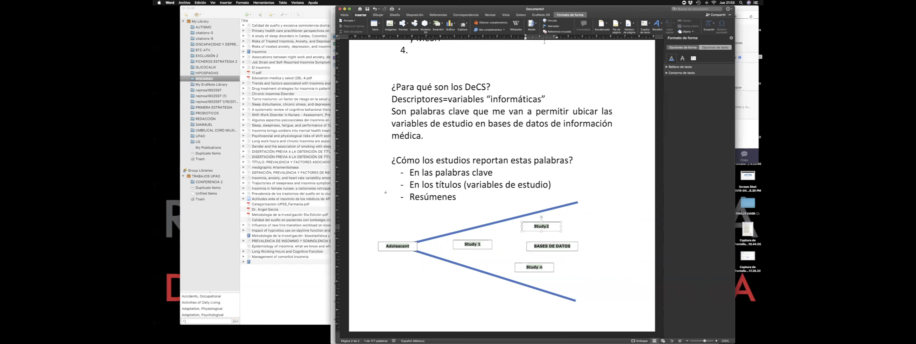
pyautogui.click(631, 198)
pyautogui.click(556, 222)
pyautogui.moveTo(556, 221); pyautogui.dragTo(569, 222)
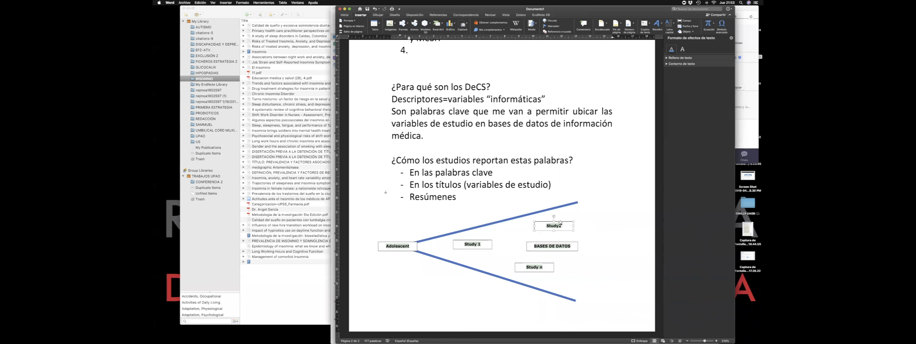
pyautogui.moveTo(553, 265); pyautogui.dragTo(564, 267)
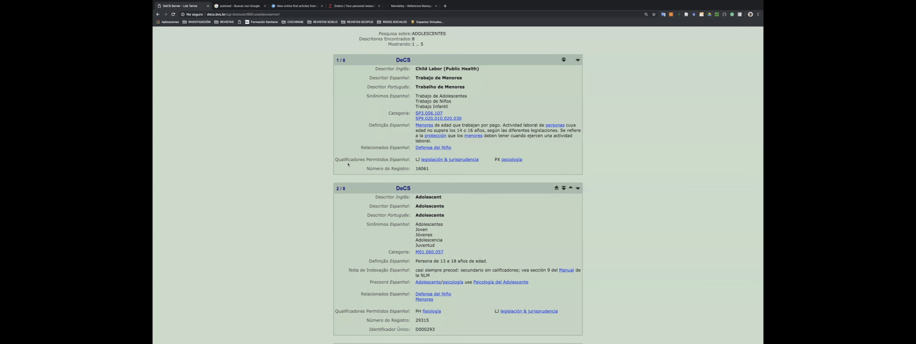
# Switch from the DeCS results back to the Word notes and insert blank lines below the diagram to reach a new page.
pyautogui.scroll(3, 348, 164)
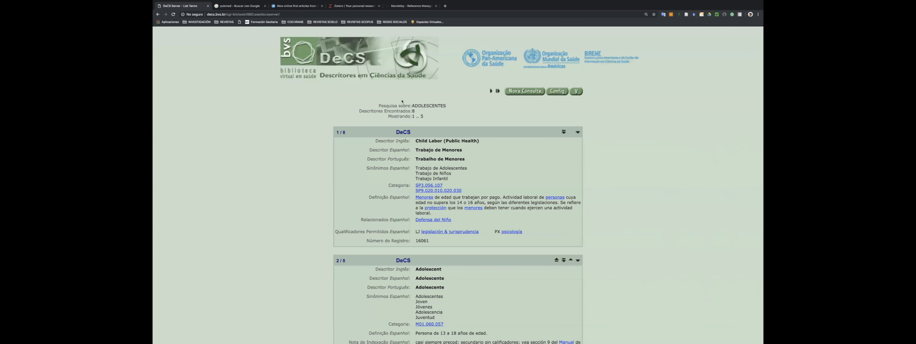
pyautogui.hotkey('ctrl', 'Left')
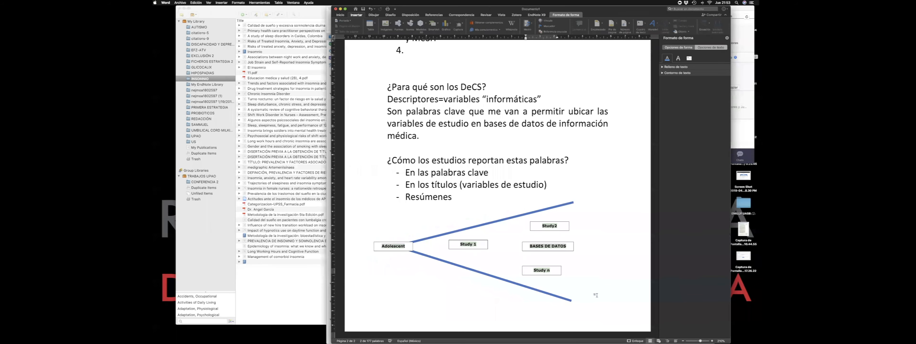
pyautogui.click(464, 300)
pyautogui.press('Return')
pyautogui.press('Return')
pyautogui.press('Return')
pyautogui.press('Return')
pyautogui.press('Return')
pyautogui.press('Return')
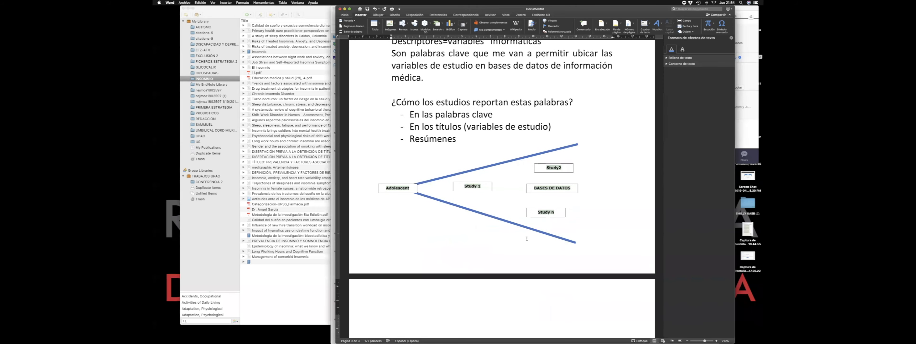
# Fill in the fourth item of the "Primeros pasos" list with "Elaborar la estrategia con operadores boleanos".
pyautogui.scroll(-3, 456, 236)
pyautogui.scroll(4, 440, 192)
pyautogui.scroll(4, 440, 192)
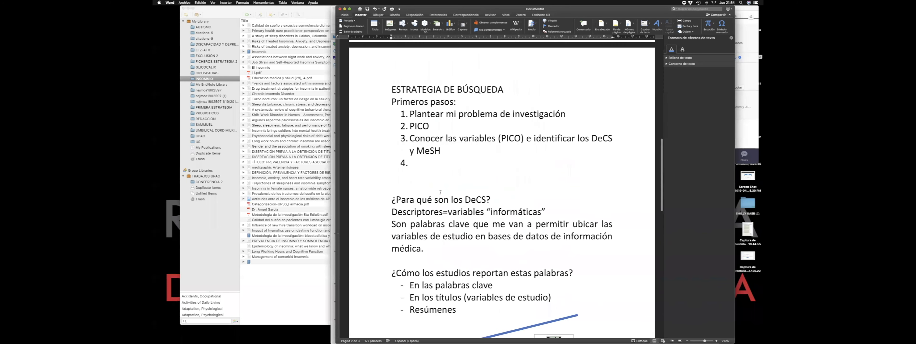
pyautogui.tripleClick(434, 120)
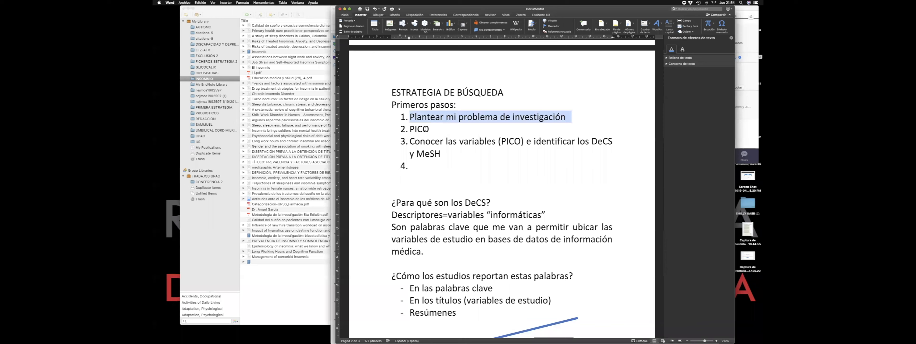
pyautogui.tripleClick(428, 130)
pyautogui.tripleClick(431, 141)
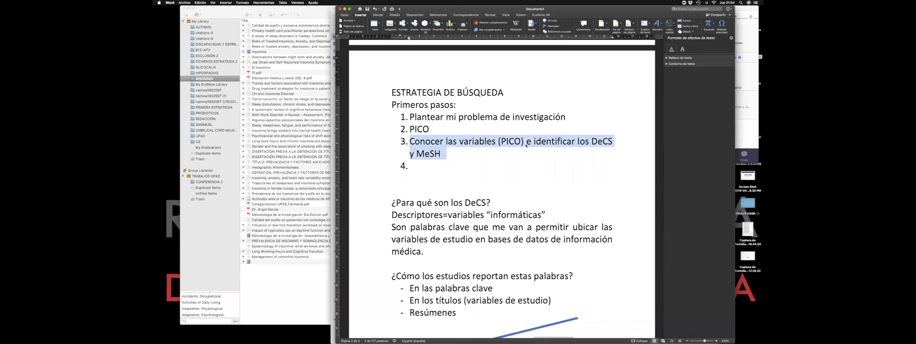
pyautogui.click(428, 169)
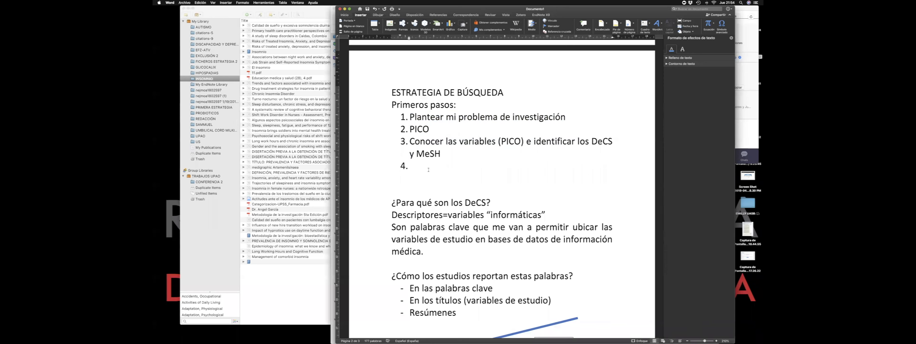
pyautogui.write('Elaborar la estrategia con o')
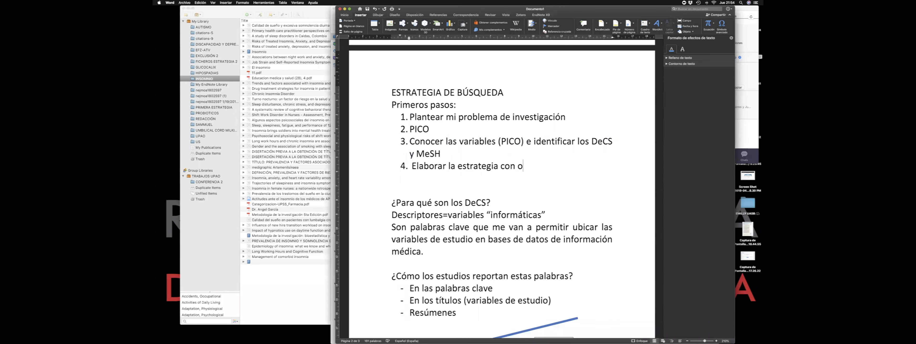
pyautogui.write('peradores boleanos')
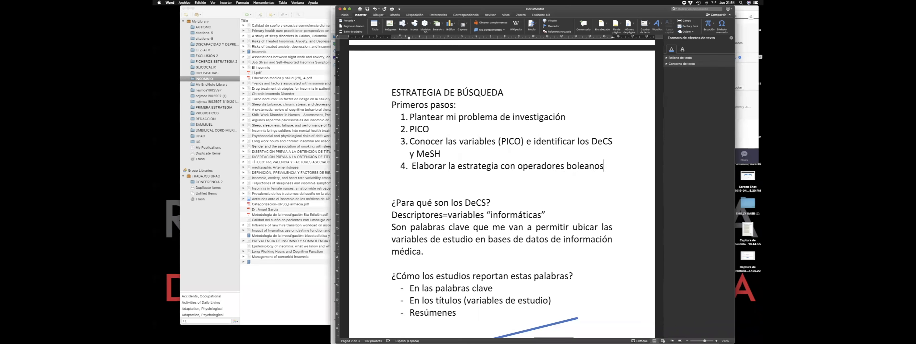
# Add a fifth list item "Ingresar a la base de datos" and place the cursor on the blank page below the diagram.
pyautogui.press('Return')
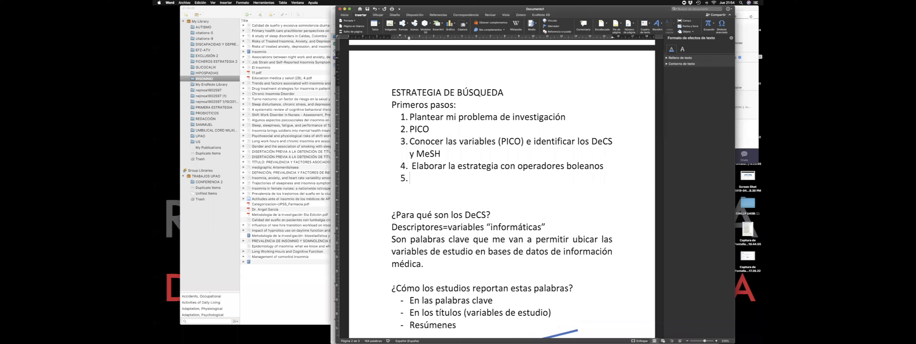
pyautogui.write('Ingresar a la ')
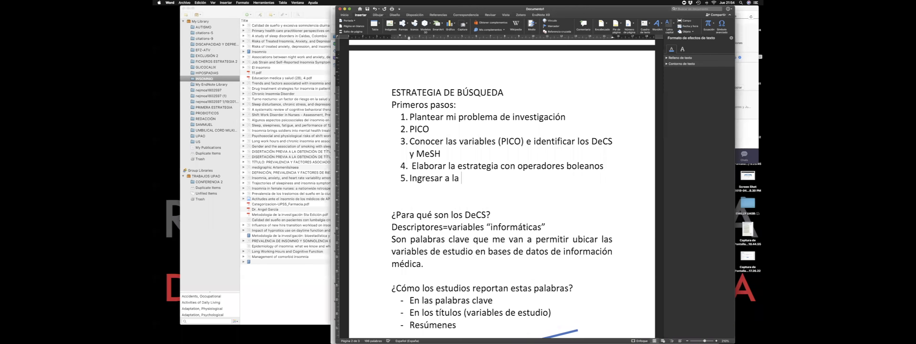
pyautogui.write('base de datos')
pyautogui.scroll(-10, 455, 179)
pyautogui.click(448, 226)
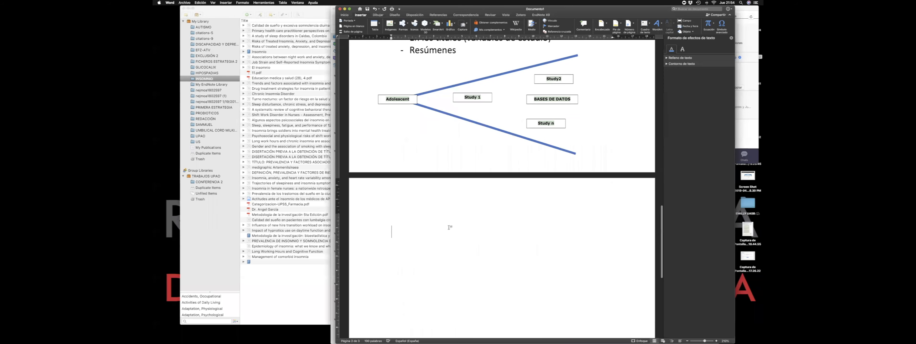
pyautogui.press('F2')
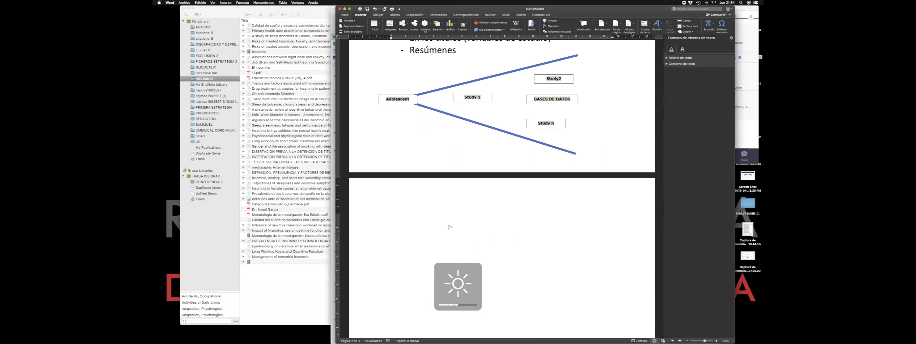
pyautogui.press('F2')
pyautogui.write('1-')
pyautogui.press('BackSpace')
pyautogui.write('.')
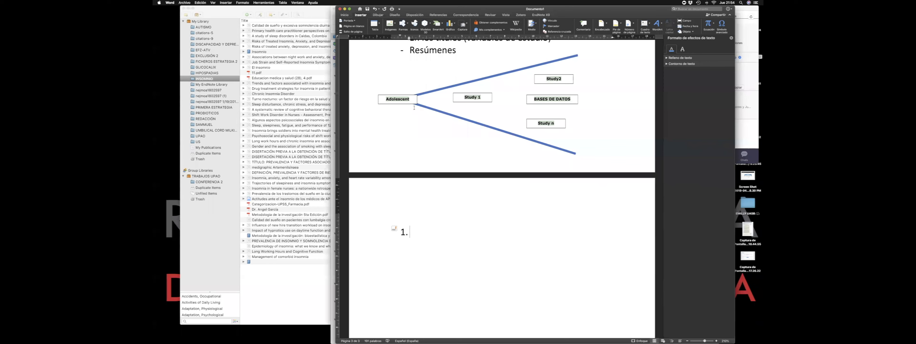
pyautogui.doubleClick(401, 99)
pyautogui.press('super+c')
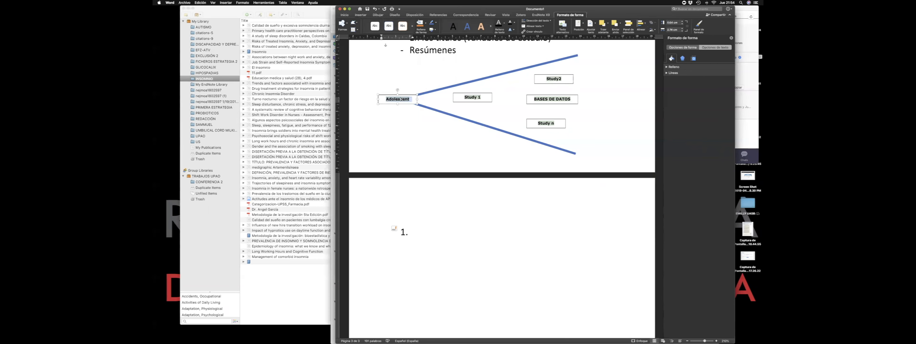
pyautogui.click(448, 235)
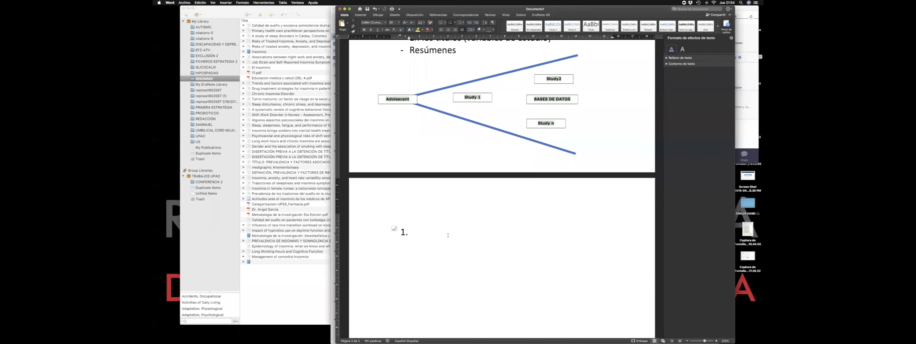
pyautogui.press('BackSpace')
# Write the heading "Búsqueda en PubMed" on the new page.
pyautogui.write('Bqu')
pyautogui.press('BackSpace')
pyautogui.press('BackSpace')
pyautogui.write('úsqe')
pyautogui.press('BackSpace')
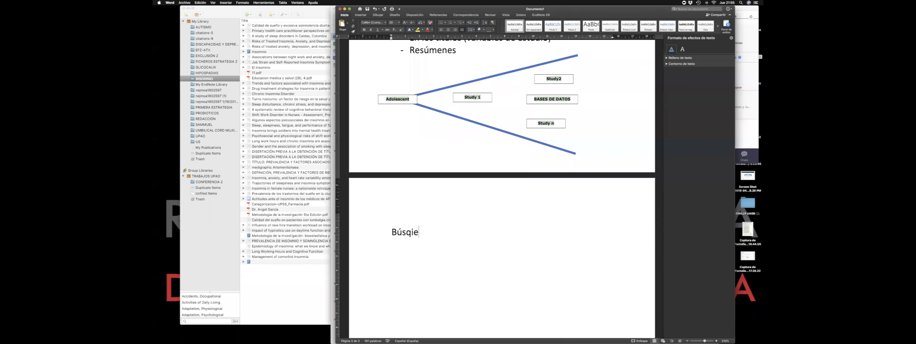
pyautogui.write('ueda en')
pyautogui.write('PubMed')
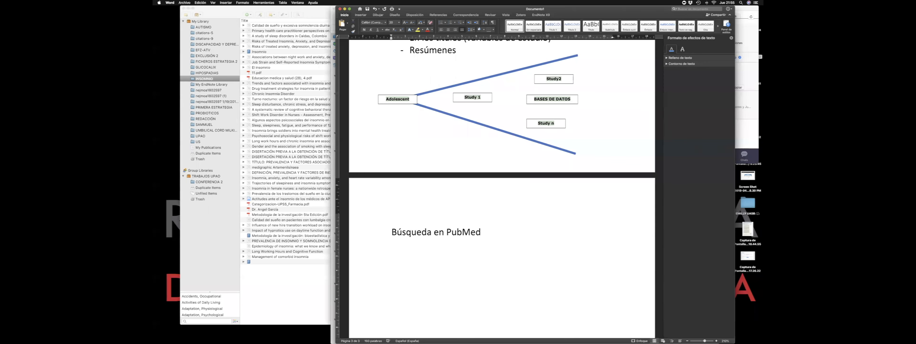
# Start a numbered list under the "Búsqueda en PubMed" heading with the search term "(Adolescent" as its first item.
pyautogui.write('1.')
pyautogui.scroll(-5, 424, 155)
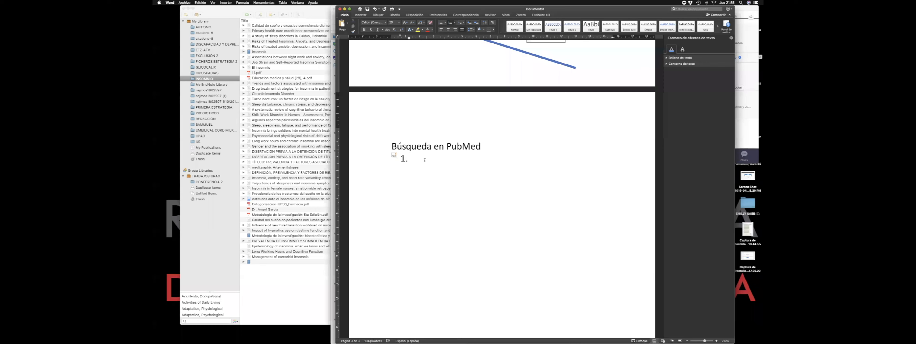
pyautogui.write('(')
pyautogui.press('super+v')
pyautogui.press('super+z')
pyautogui.write('Adolescent')
# Switch to the browser, select the English descriptor "Adolescent" in the DeCS results, and open the PubMed home page from the Google results.
pyautogui.hotkey('ctrl', 'Right')
pyautogui.scroll(-3, 444, 155)
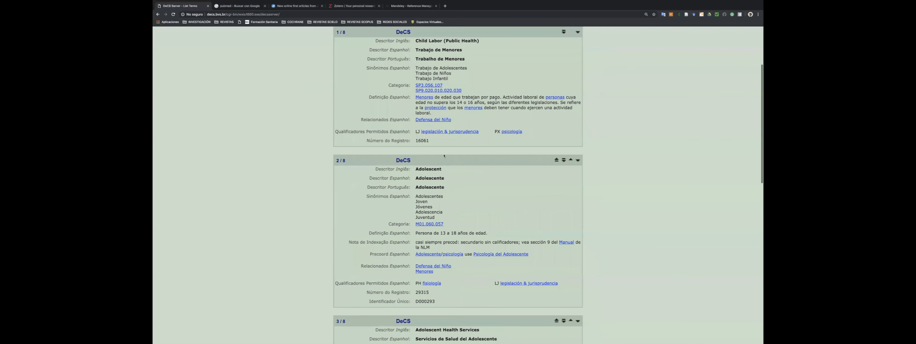
pyautogui.scroll(-3, 444, 155)
pyautogui.doubleClick(432, 117)
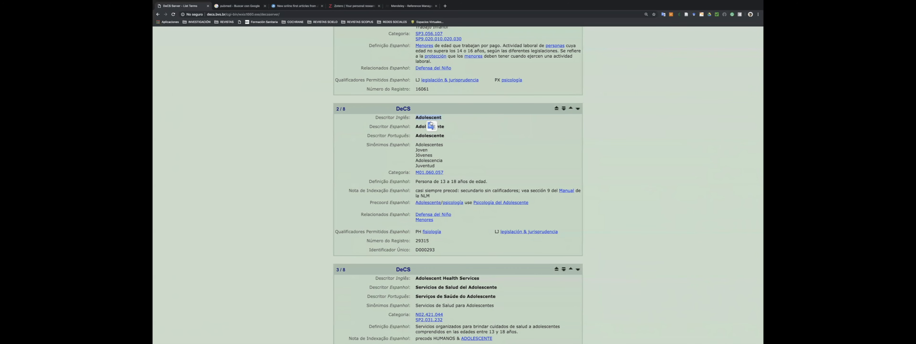
pyautogui.click(237, 5)
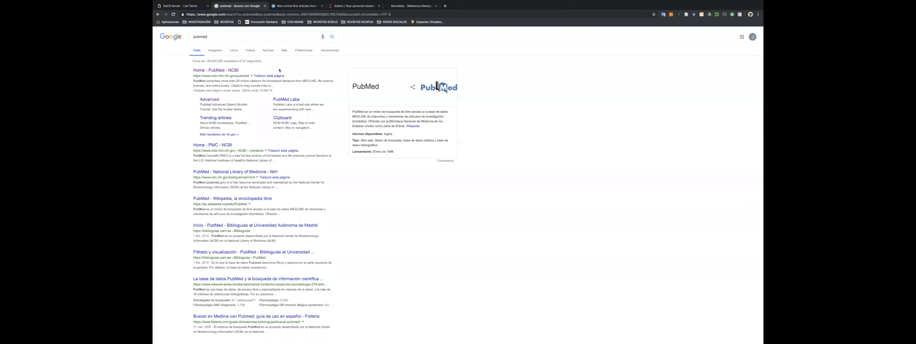
pyautogui.click(232, 70)
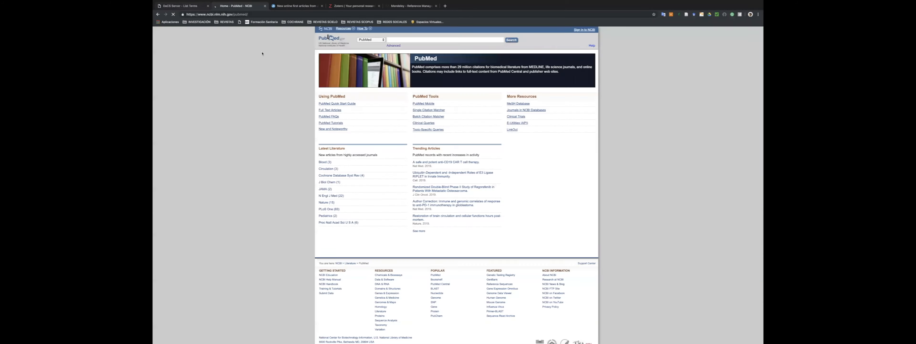
# Return to the Word notes and remove one blank line above the question "¿Para qué son los DeCS?".
pyautogui.click(190, 5)
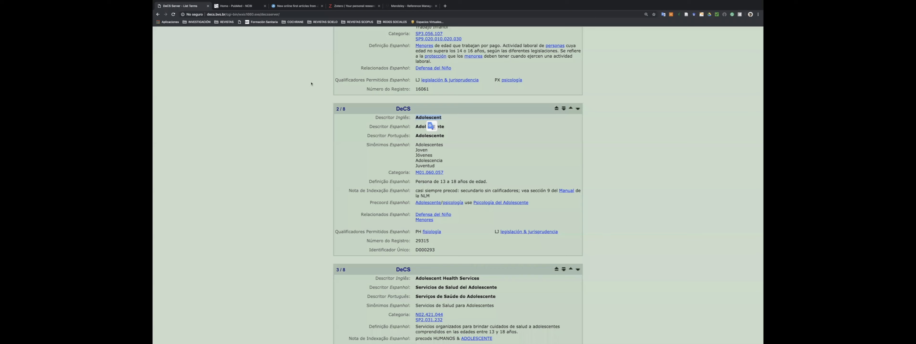
pyautogui.hotkey('ctrl', 'Left')
pyautogui.scroll(10, 432, 134)
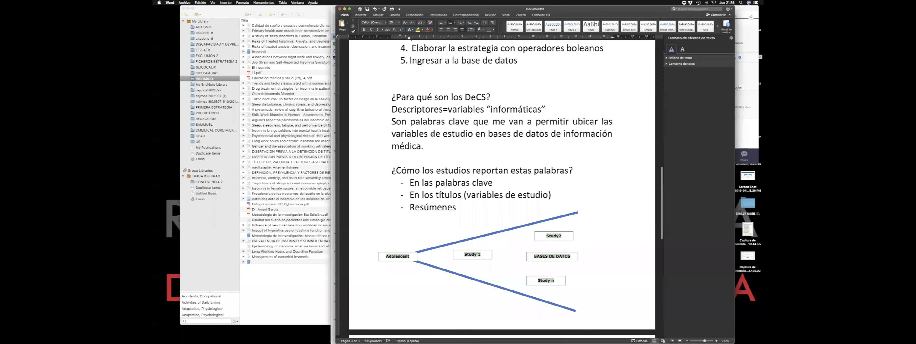
pyautogui.scroll(2, 446, 149)
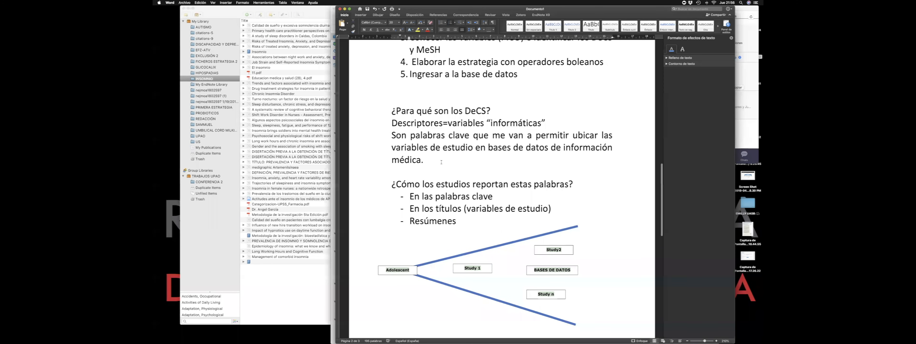
pyautogui.click(419, 95)
pyautogui.press('BackSpace')
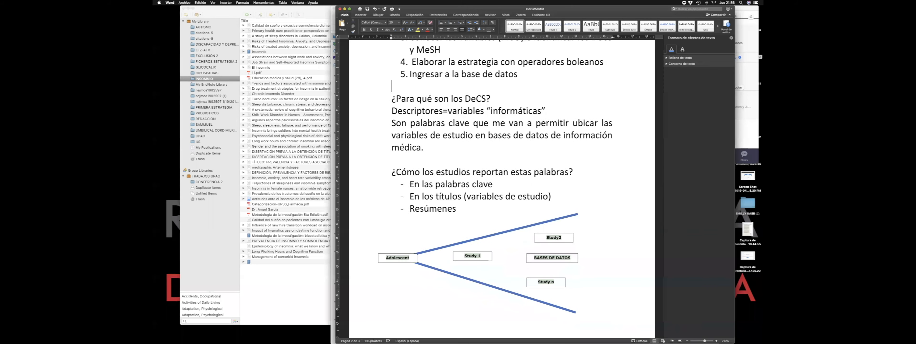
# Add the question "¿Para qué me sirven los MeSH?" on a new line after the DeCS explanation.
pyautogui.click(453, 150)
pyautogui.press('Return')
pyautogui.write('¿Para q')
pyautogui.write('ué me sirven ')
pyautogui.write('los ')
pyautogui.write('MeSH')
pyautogui.write('¿')
pyautogui.press('BackSpace')
pyautogui.write('?')
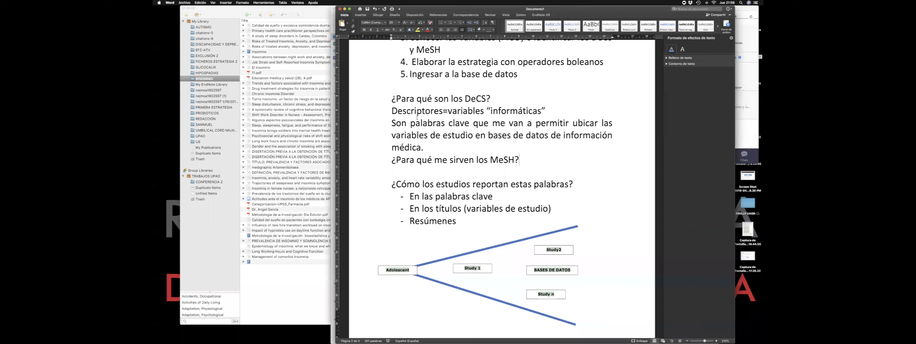
# Answer the MeSH question on a new line with "Sinónimos para cada descriptor".
pyautogui.doubleClick(476, 100)
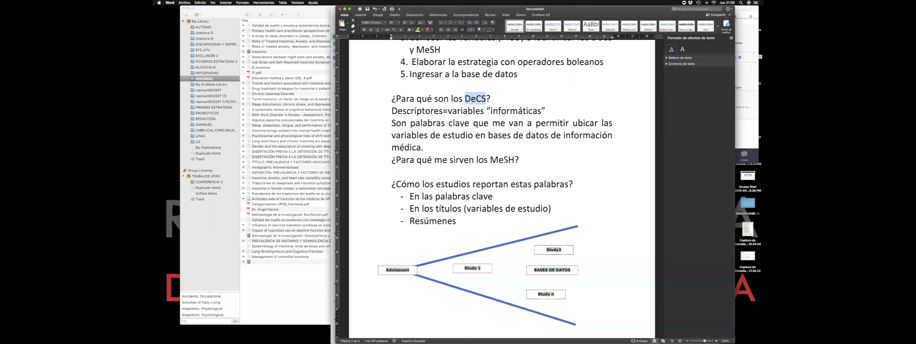
pyautogui.moveTo(490, 159); pyautogui.dragTo(511, 160)
pyautogui.click(524, 161)
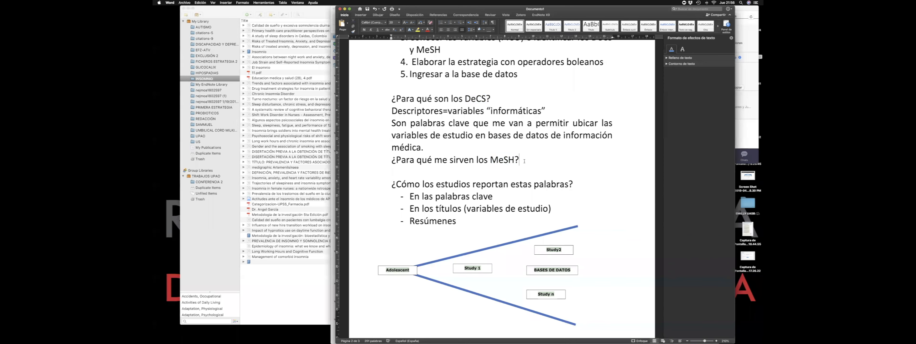
pyautogui.press('Return')
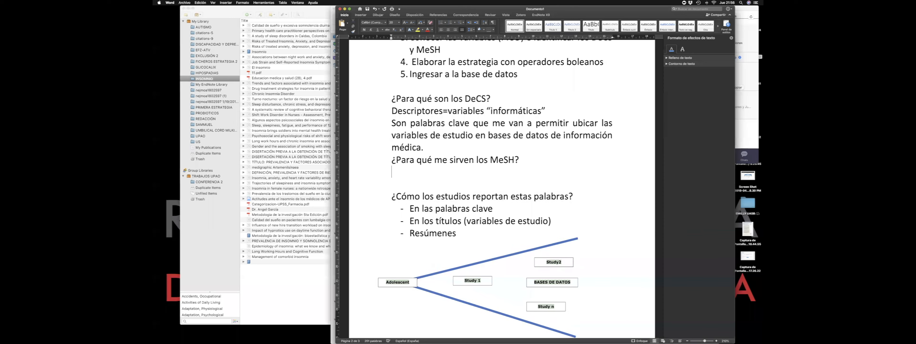
pyautogui.write('Sinónimos para')
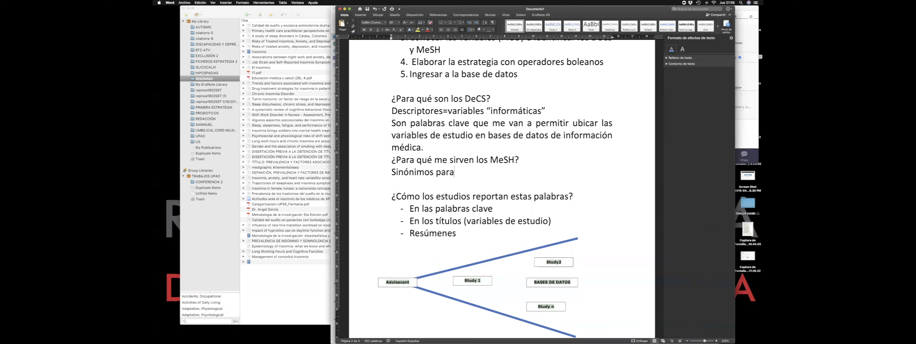
pyautogui.write(' cada descriptor')
# Remove the extra blank lines above the "Búsqueda en PubMed" heading.
pyautogui.scroll(-5, 485, 162)
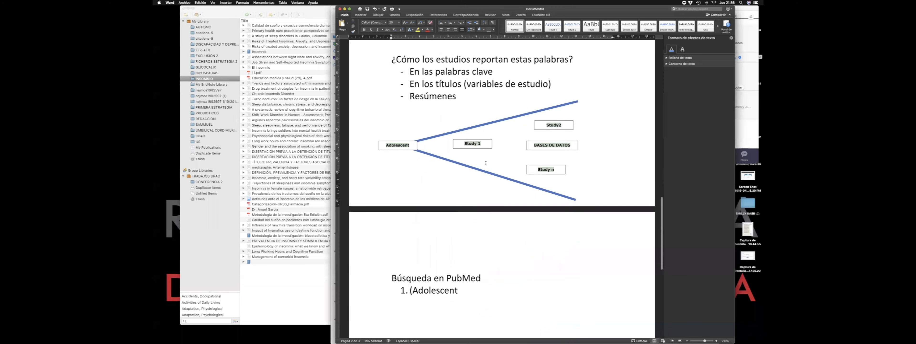
pyautogui.scroll(-4, 486, 163)
pyautogui.click(437, 159)
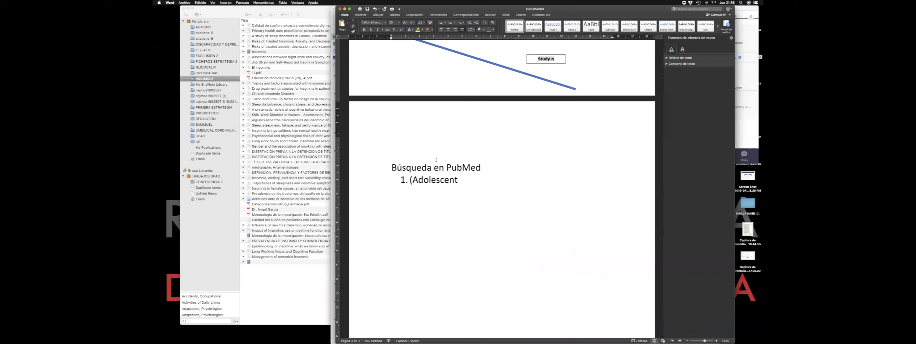
pyautogui.press('Delete')
pyautogui.press('BackSpace')
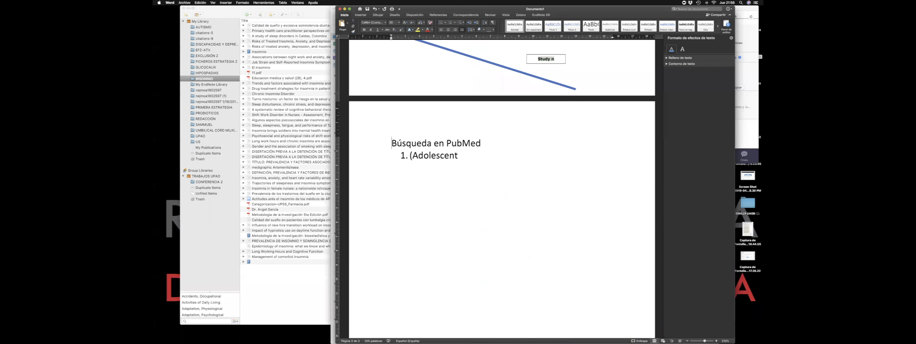
# Switch to the PubMed page in the browser, set the database to MeSH and search for "Adolescent".
pyautogui.click(472, 156)
pyautogui.hotkey('ctrl', 'Right')
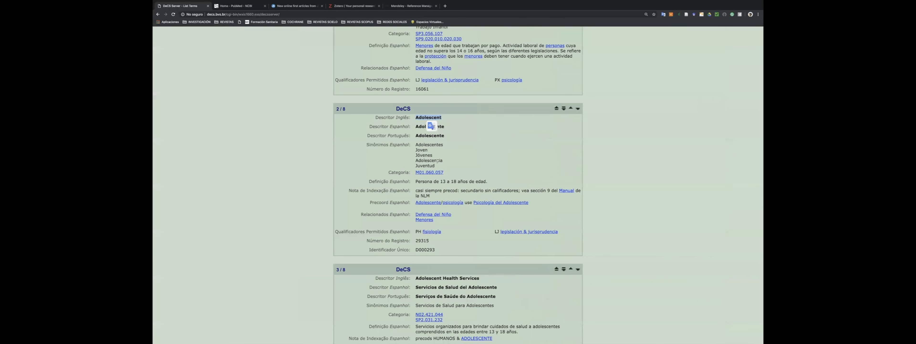
pyautogui.click(236, 6)
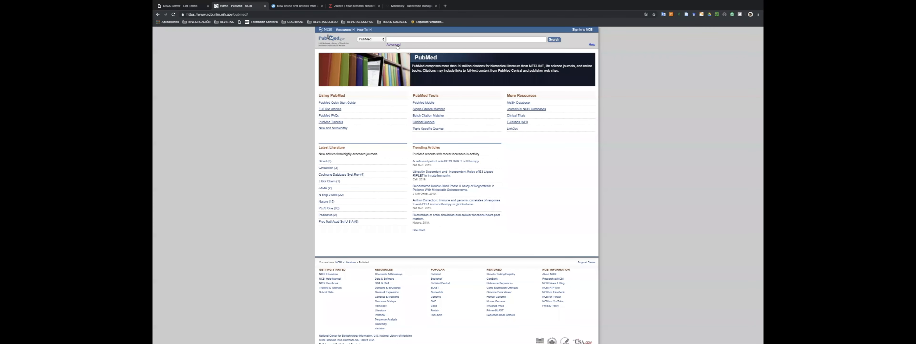
pyautogui.hotkey('ctrl', '+')
pyautogui.hotkey('ctrl', '+')
pyautogui.hotkey('ctrl', '+')
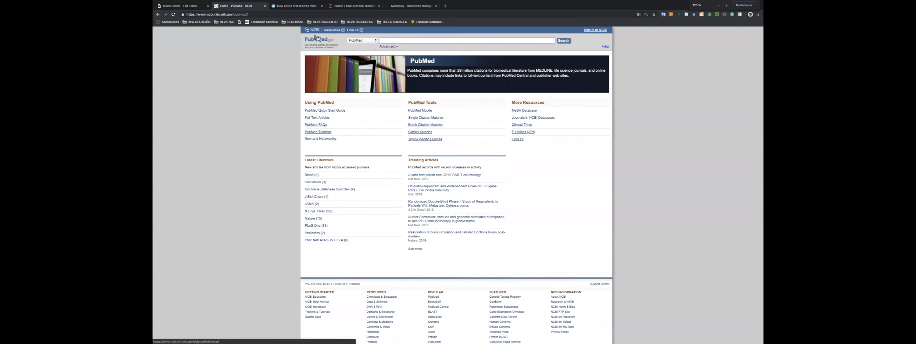
pyautogui.click(345, 45)
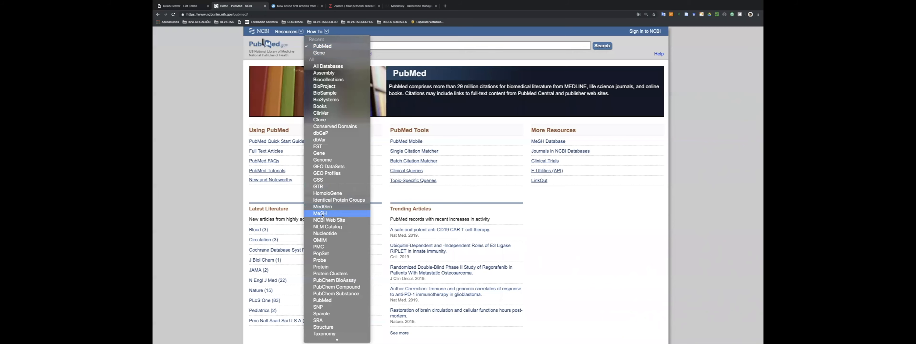
pyautogui.click(324, 213)
pyautogui.click(369, 44)
pyautogui.write('Adolescent')
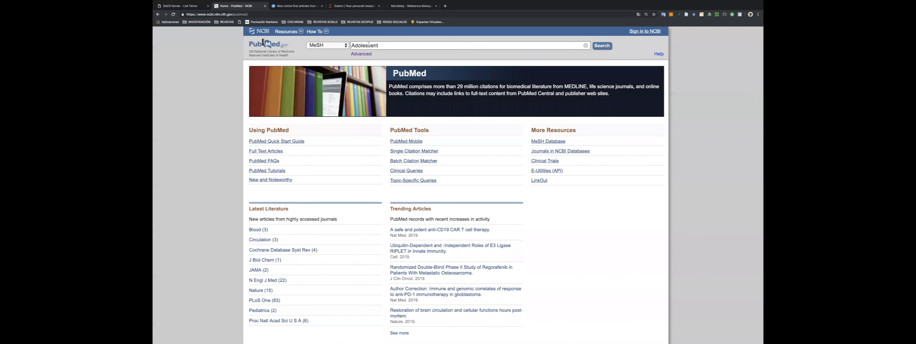
pyautogui.press('Return')
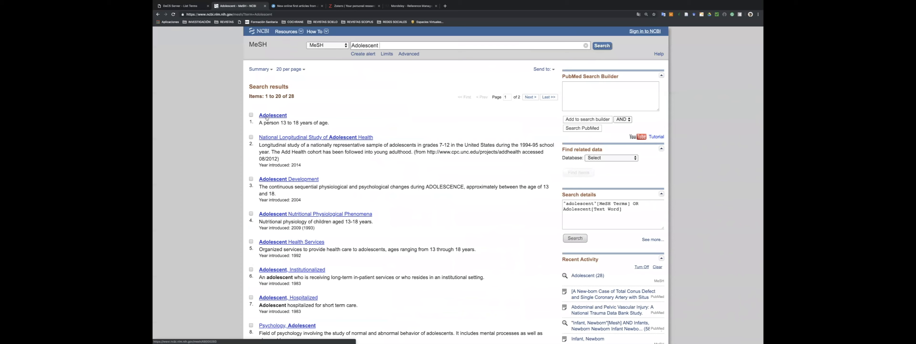
# Open the "Adolescent" MeSH record and copy its entry terms from "Adolescents" through "Youths".
pyautogui.click(272, 115)
pyautogui.moveTo(250, 95); pyautogui.dragTo(314, 96)
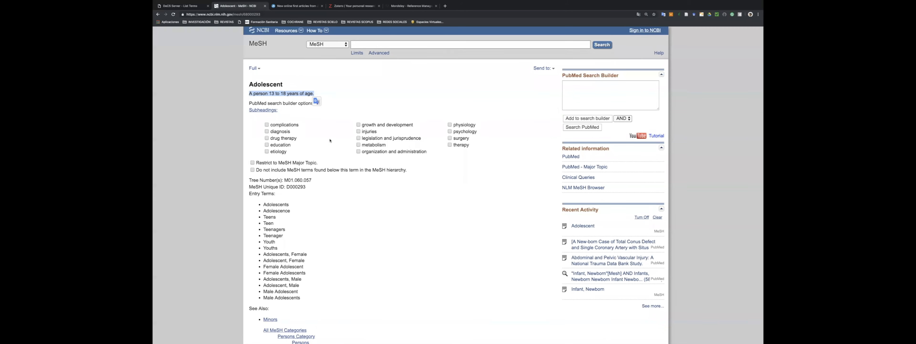
pyautogui.scroll(-3, 313, 216)
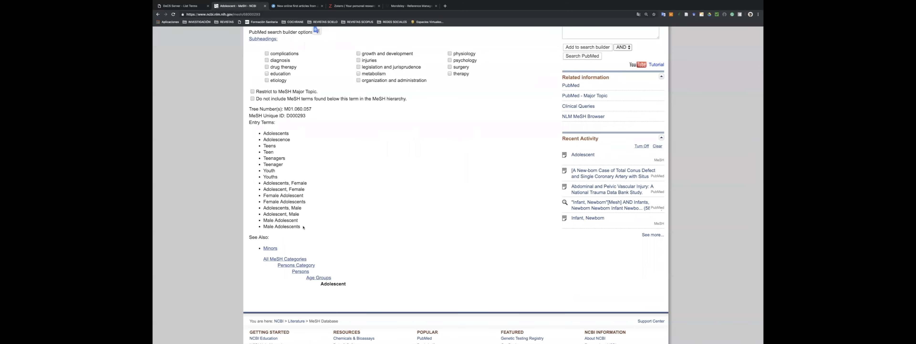
pyautogui.moveTo(302, 227); pyautogui.dragTo(263, 131)
pyautogui.click(309, 177)
pyautogui.moveTo(278, 176); pyautogui.dragTo(263, 136)
pyautogui.press('super+c')
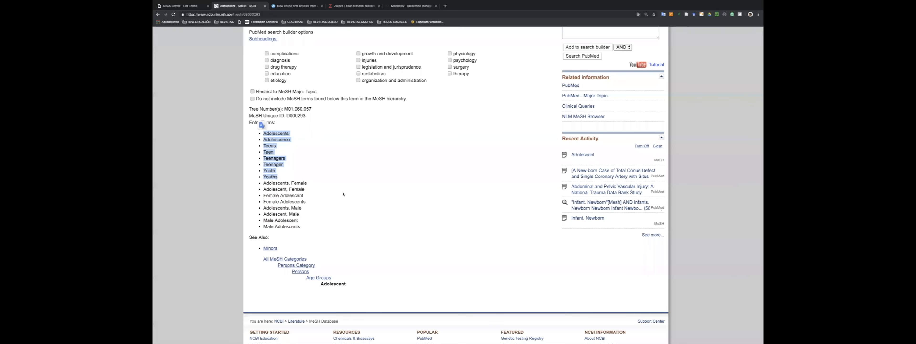
# Return to the Word notes and add "[MeSH] OR" after "(Adolescent" in the first PubMed search item.
pyautogui.hotkey('ctrl', 'Left')
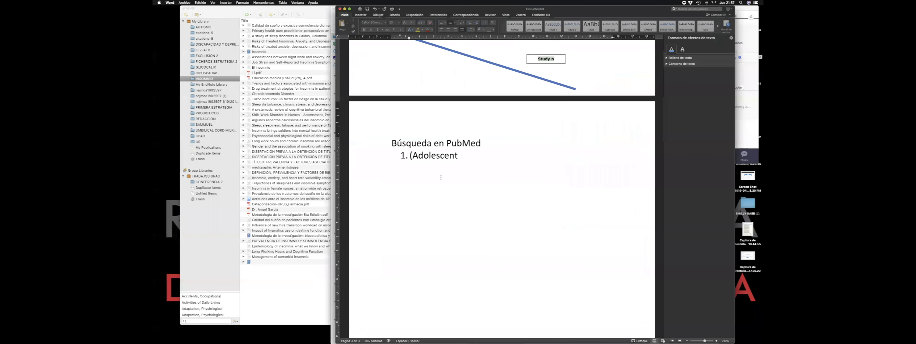
pyautogui.hotkey('ctrl', 'Right')
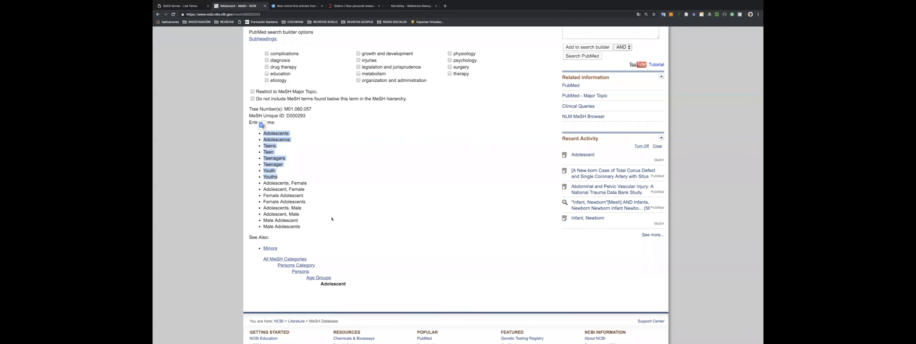
pyautogui.scroll(2, 332, 217)
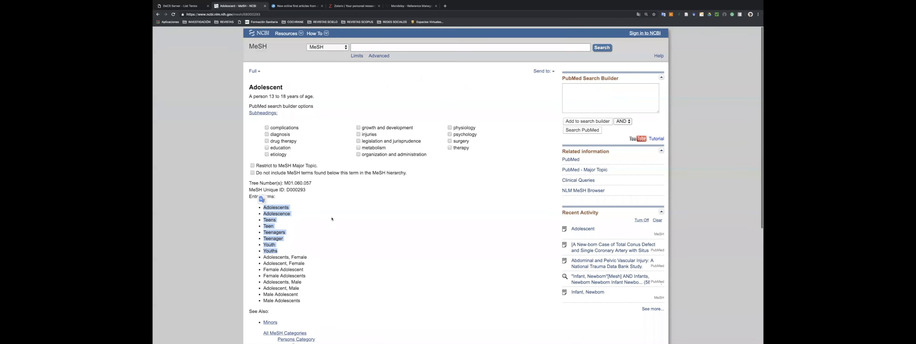
pyautogui.doubleClick(277, 86)
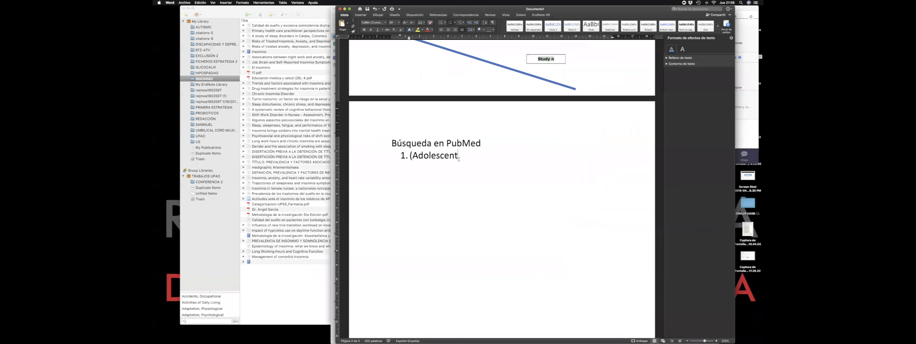
pyautogui.write('[MeSH] OR')
# Paste the copied entry terms as list items below the first search item and apply that item's formatting to them.
pyautogui.press('super+v')
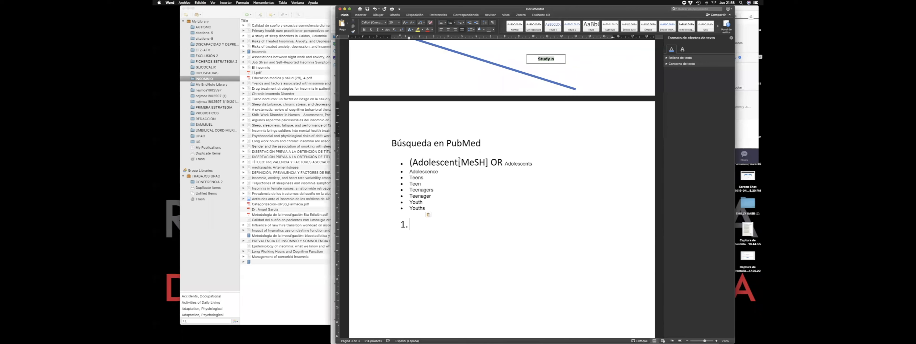
pyautogui.press('super+z')
pyautogui.press('Return')
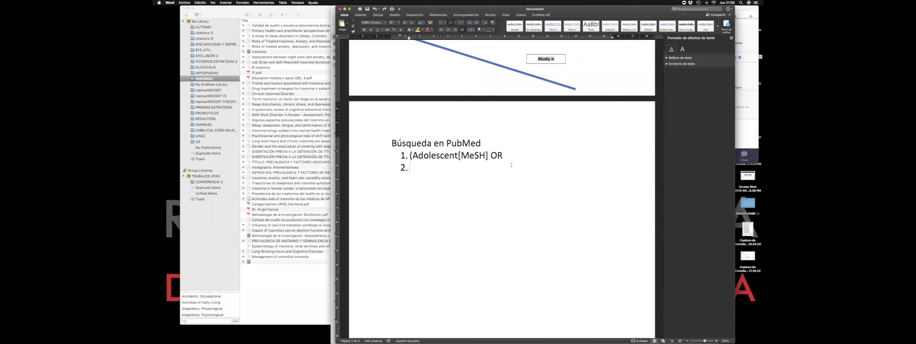
pyautogui.press('super+v')
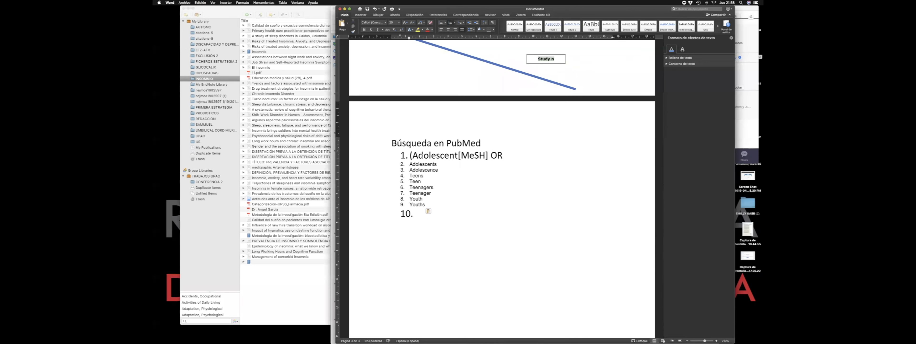
pyautogui.tripleClick(423, 155)
pyautogui.click(353, 31)
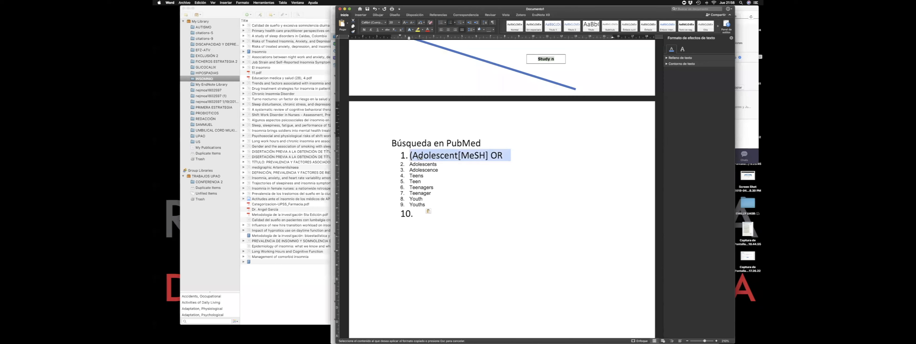
pyautogui.moveTo(430, 205); pyautogui.dragTo(394, 167)
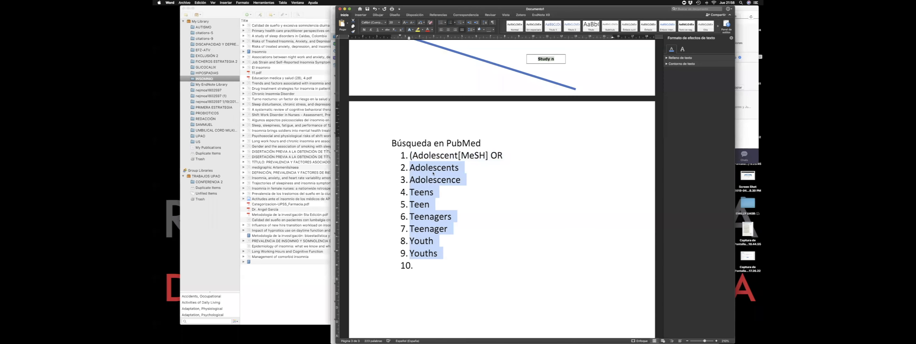
# Join "Adolescents" onto the first search item after OR and copy the "[MeSH]" tag behind it.
pyautogui.click(420, 170)
pyautogui.press('BackSpace')
pyautogui.press('BackSpace')
pyautogui.press('BackSpace')
pyautogui.press('BackSpace')
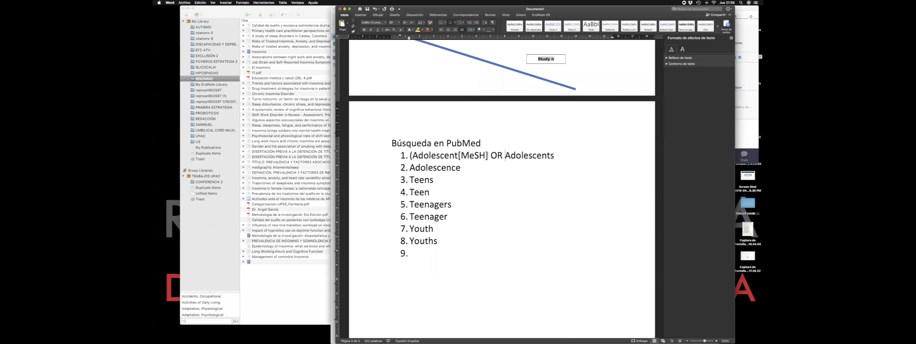
pyautogui.moveTo(458, 155); pyautogui.dragTo(487, 155)
pyautogui.press('super+c')
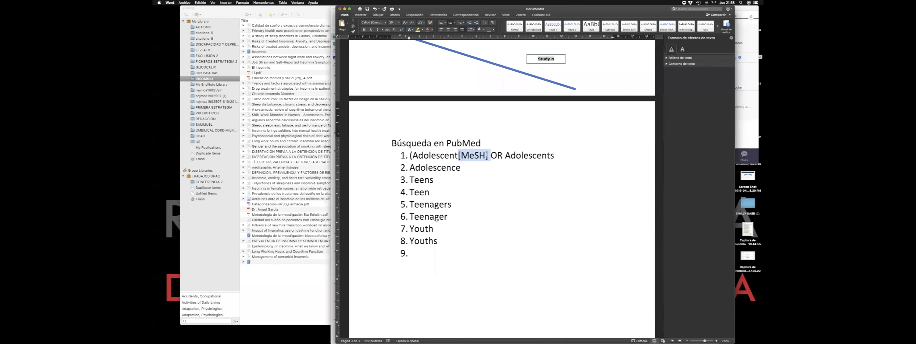
pyautogui.click(598, 158)
pyautogui.press('super+v')
# Join "Adolescence" onto the query with OR and add the "[MeSH]" tag to it.
pyautogui.press('BackSpace')
pyautogui.press('BackSpace')
pyautogui.press('BackSpace')
pyautogui.press('BackSpace')
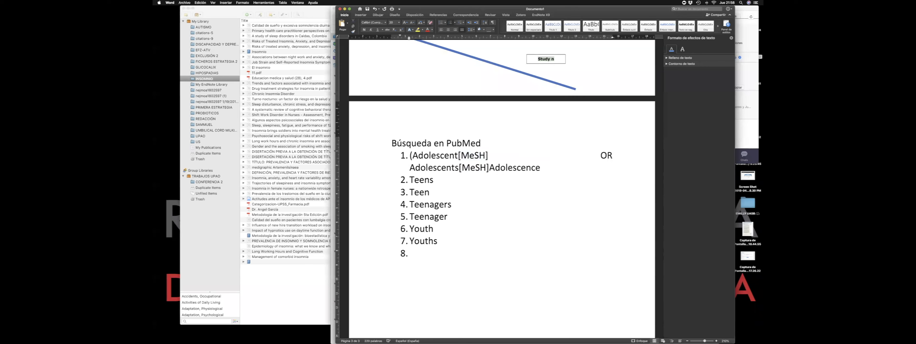
pyautogui.press('Tab')
pyautogui.write('OR')
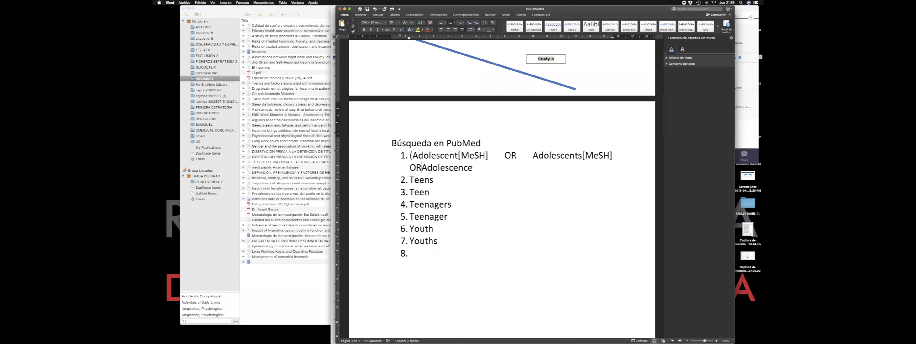
pyautogui.press('Tab')
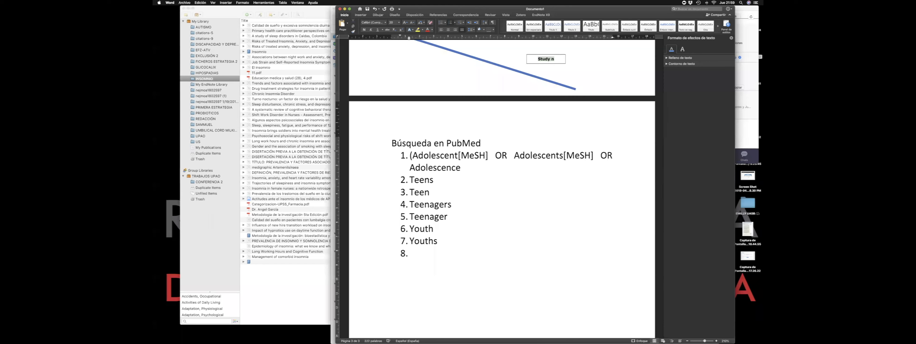
pyautogui.press('super+v')
# Join "Teens" onto the first search item after "Adolescence[MeSH]" with OR.
pyautogui.click(413, 180)
pyautogui.press('BackSpace')
pyautogui.press('BackSpace')
pyautogui.press('BackSpace')
pyautogui.press('BackSpace')
pyautogui.write('OR')
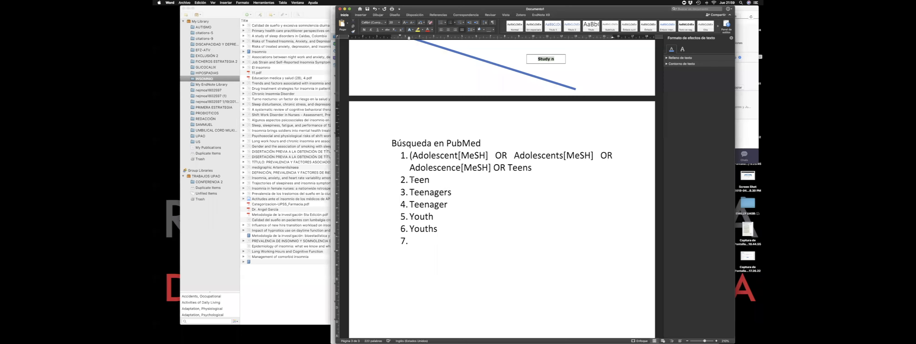
# Join "Teen" onto the query with OR and tag both "Teens" and "Teen" with "[MeSH]".
pyautogui.press('BackSpace')
pyautogui.press('BackSpace')
pyautogui.press('BackSpace')
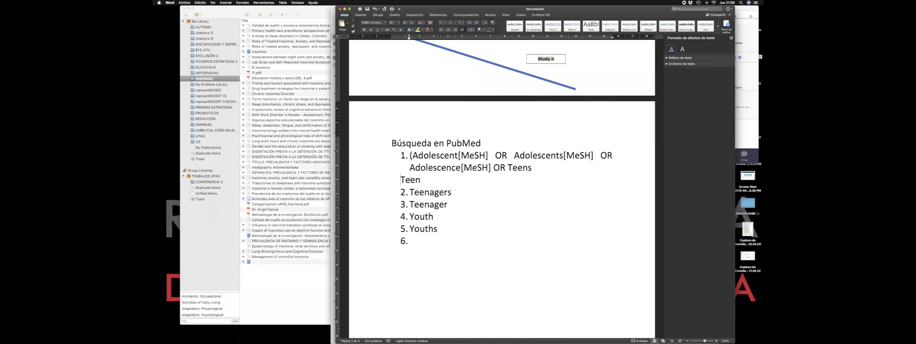
pyautogui.write('OR Teen')
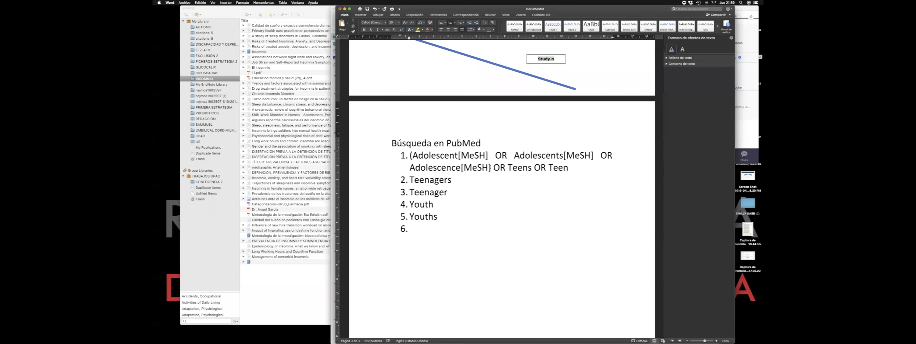
pyautogui.click(532, 168)
pyautogui.press('super+v')
pyautogui.press('super+v')
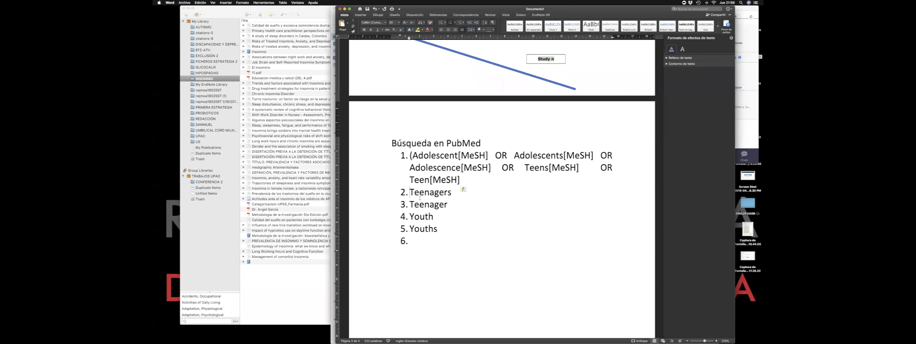
# Join "Teenagers" onto the query with OR and add the "[MeSH]" tag to it.
pyautogui.press('BackSpace')
pyautogui.press('BackSpace')
pyautogui.press('BackSpace')
pyautogui.write('OR Teenagers')
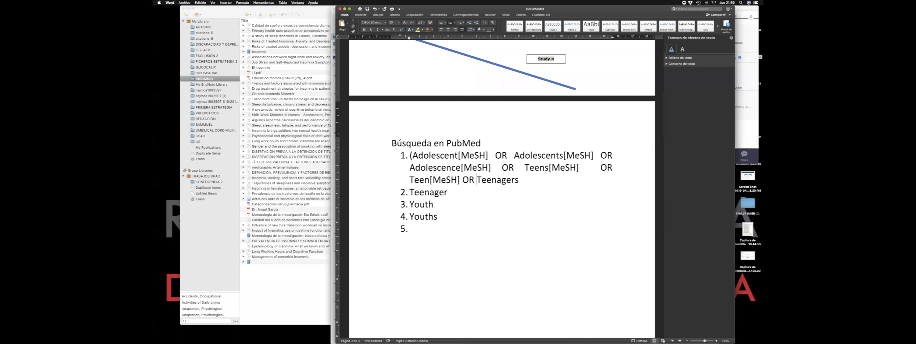
pyautogui.press('End')
pyautogui.press('super+v')
# Join "Teenager" onto the query with OR and add the "[MeSH]" tag to it.
pyautogui.press('BackSpace')
pyautogui.press('BackSpace')
pyautogui.press('BackSpace')
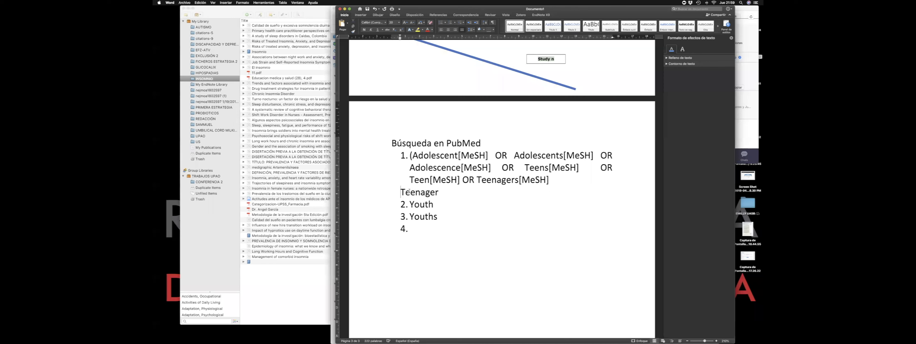
pyautogui.write('OR Teenager')
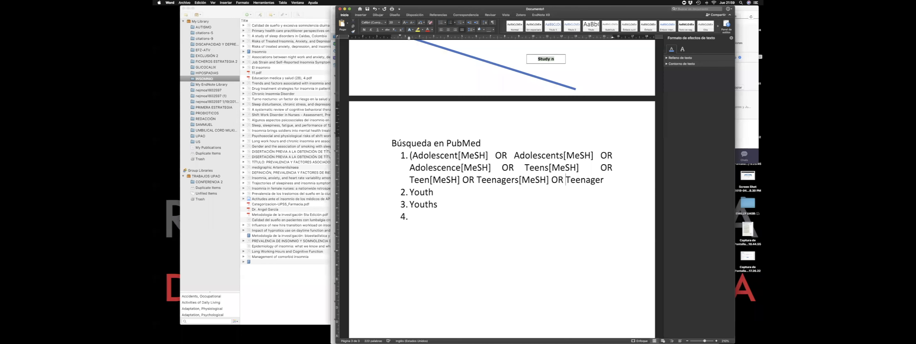
pyautogui.write('[MeSH]')
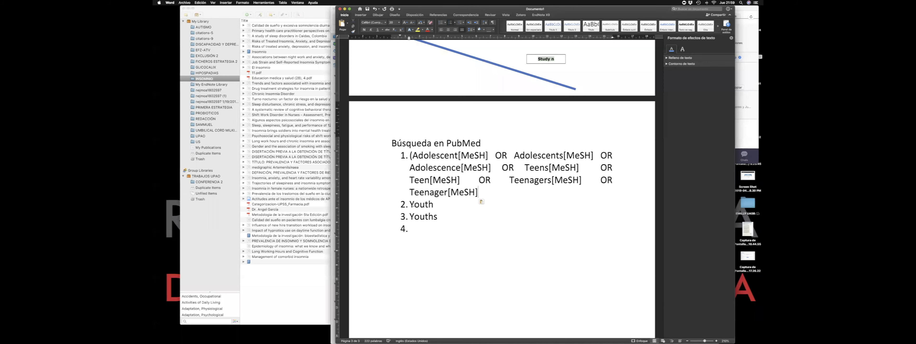
# Join "Youth" onto the query with OR and add the "[MeSH]" tag to it.
pyautogui.press('BackSpace')
pyautogui.press('BackSpace')
pyautogui.press('BackSpace')
pyautogui.write('OR Youth')
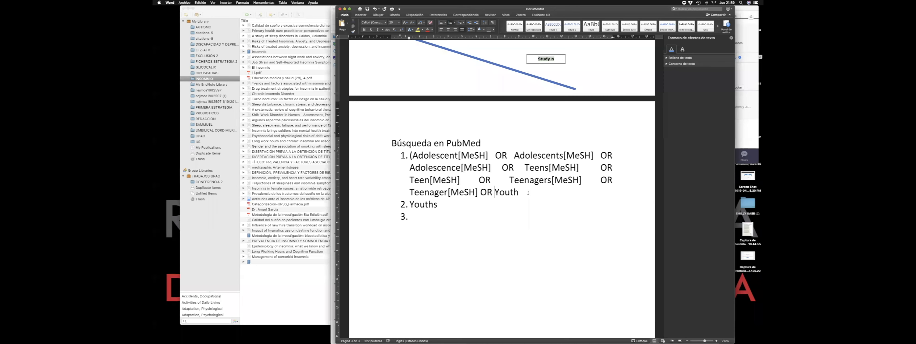
pyautogui.click(528, 193)
pyautogui.write('[MeSH]')
# Join "Youths" onto the query with OR and end the group with a closing parenthesis.
pyautogui.click(409, 204)
pyautogui.press('BackSpace')
pyautogui.press('BackSpace')
pyautogui.press('BackSpace')
pyautogui.write('OR Youths')
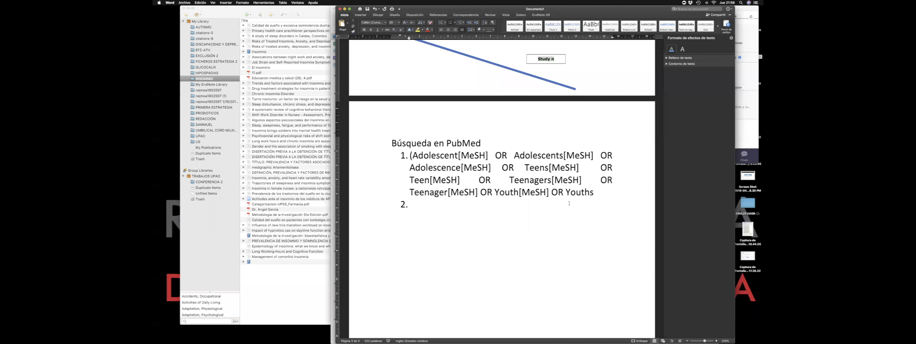
pyautogui.click(601, 192)
pyautogui.write(')')
# Remove the empty numbered item below the adolescent query.
pyautogui.tripleClick(530, 180)
pyautogui.click(610, 194)
pyautogui.press('Return')
pyautogui.press('BackSpace')
pyautogui.press('BackSpace')
pyautogui.press('BackSpace')
# Colour each OR operator in the adolescent query red.
pyautogui.doubleClick(501, 156)
pyautogui.click(427, 29)
pyautogui.doubleClick(608, 157)
pyautogui.click(427, 29)
pyautogui.doubleClick(506, 165)
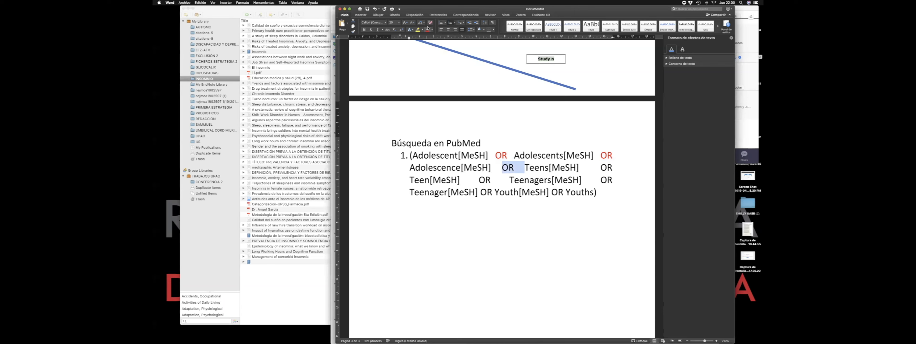
pyautogui.doubleClick(606, 167)
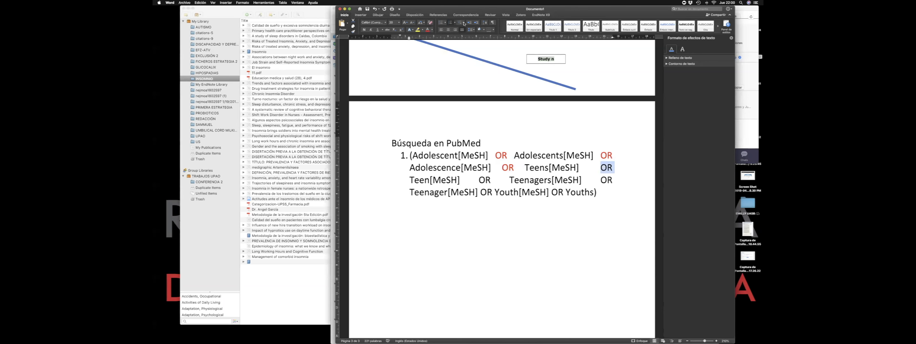
pyautogui.click(427, 30)
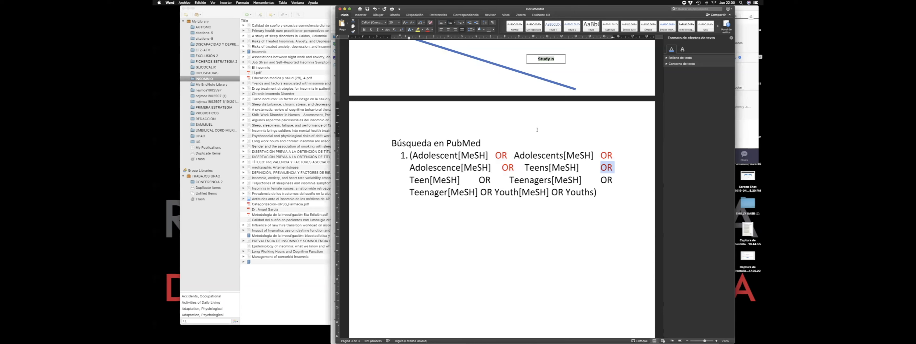
pyautogui.doubleClick(483, 180)
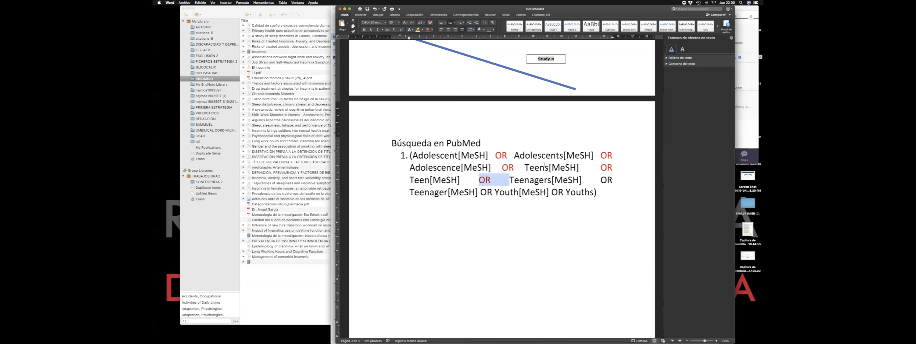
pyautogui.doubleClick(608, 179)
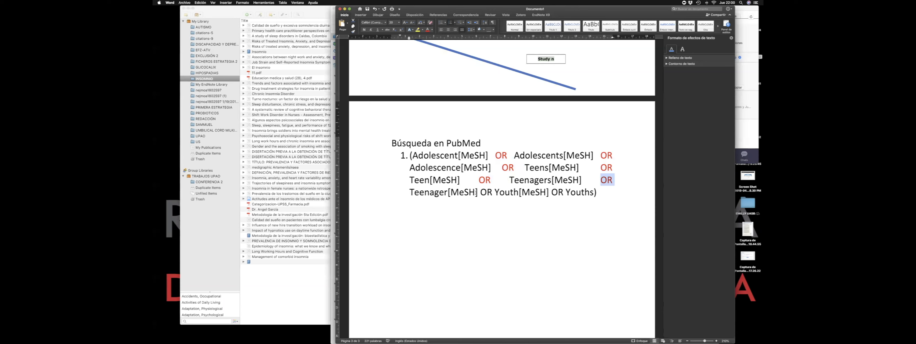
pyautogui.doubleClick(487, 192)
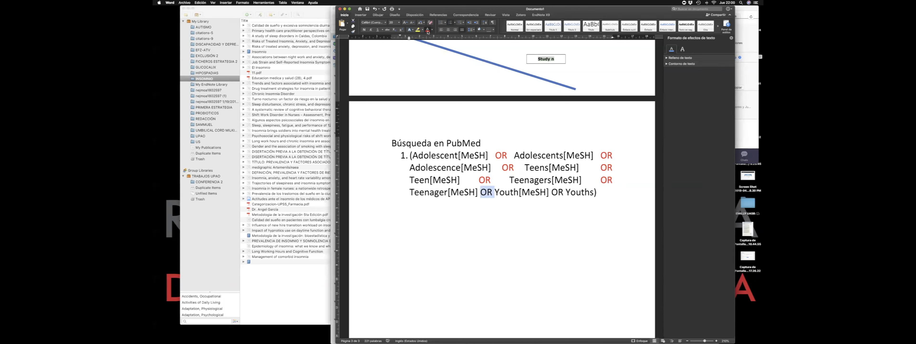
pyautogui.doubleClick(557, 192)
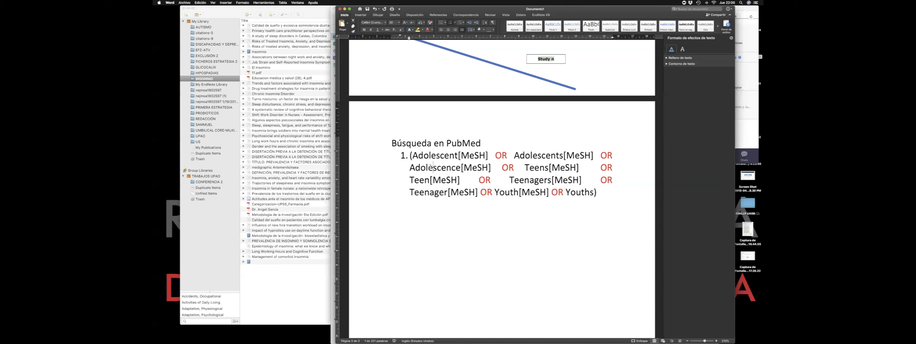
# Examine the adolescent descriptor and its synonyms one by one across the whole parenthesised query.
pyautogui.tripleClick(525, 173)
pyautogui.doubleClick(530, 170)
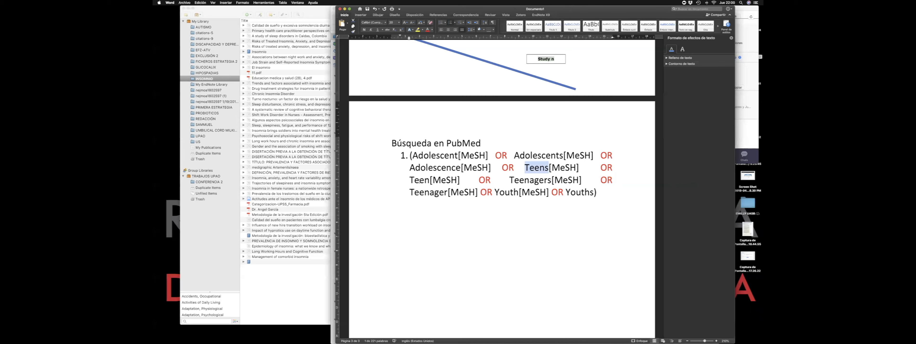
pyautogui.doubleClick(419, 180)
pyautogui.doubleClick(526, 180)
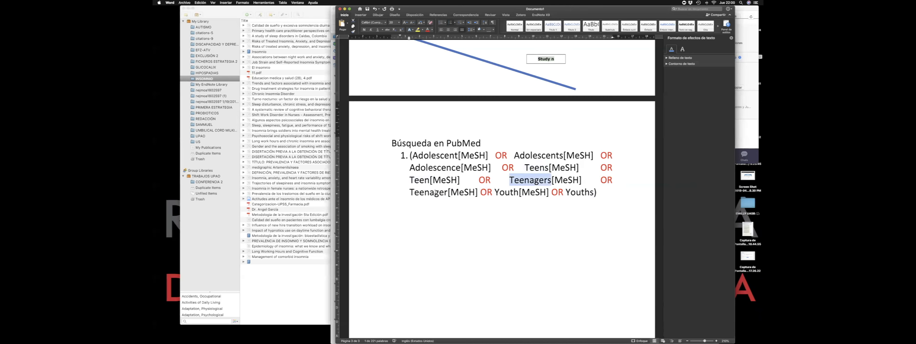
pyautogui.doubleClick(435, 192)
pyautogui.doubleClick(507, 192)
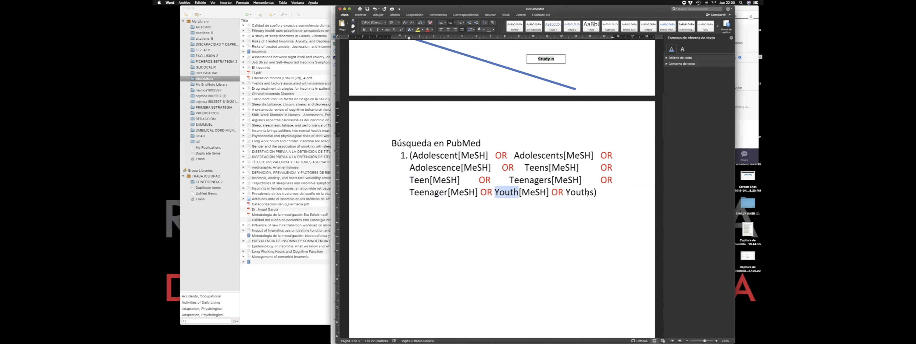
pyautogui.doubleClick(580, 193)
pyautogui.click(440, 156)
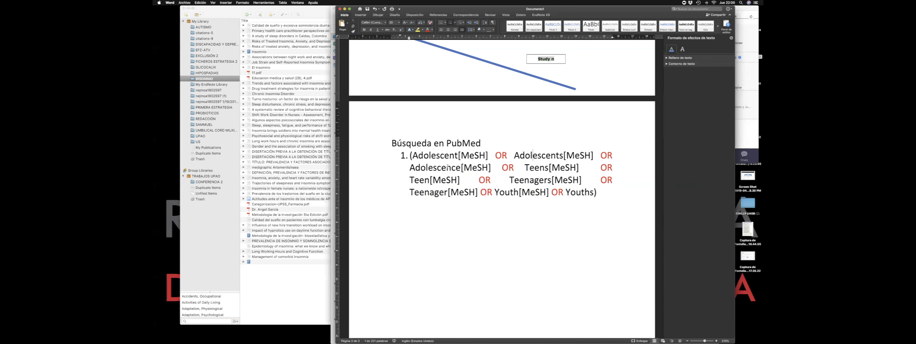
pyautogui.press('Down')
pyautogui.press('Down')
pyautogui.click(429, 195)
pyautogui.click(576, 192)
pyautogui.moveTo(411, 155); pyautogui.dragTo(606, 201)
pyautogui.click(606, 199)
# Start a second numbered item below the adolescent query and check the research question for the next variable.
pyautogui.press('Return')
pyautogui.scroll(15, 435, 231)
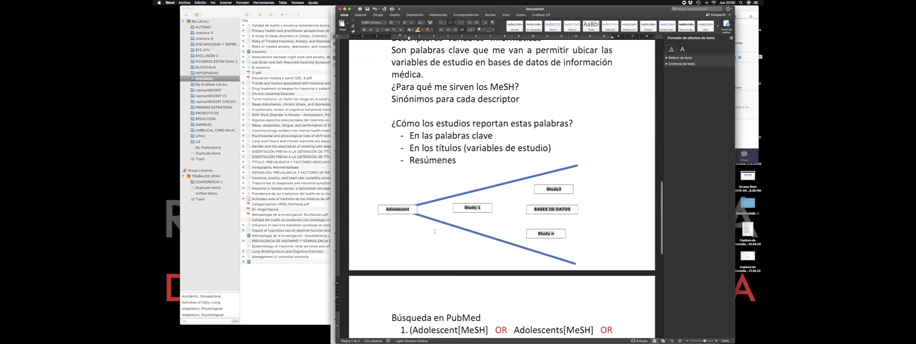
pyautogui.scroll(12, 435, 231)
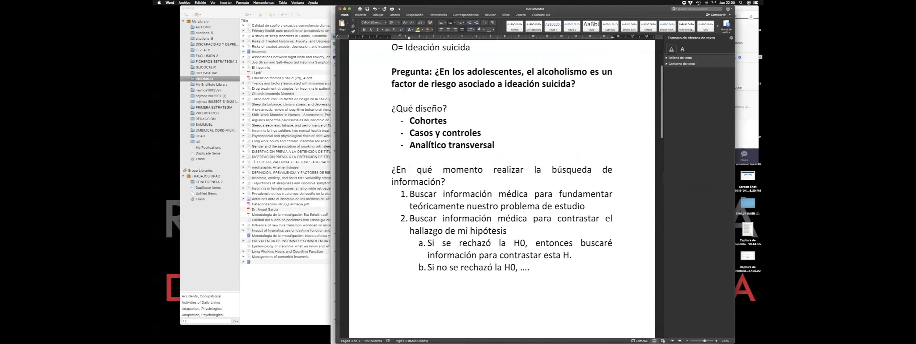
pyautogui.scroll(-20, 431, 138)
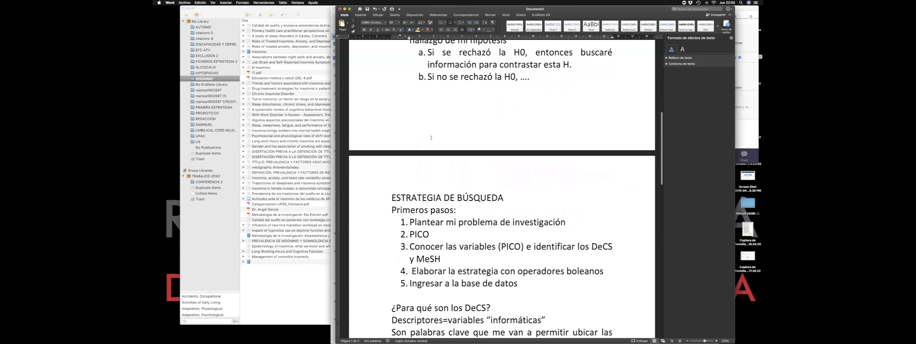
pyautogui.scroll(1, 431, 138)
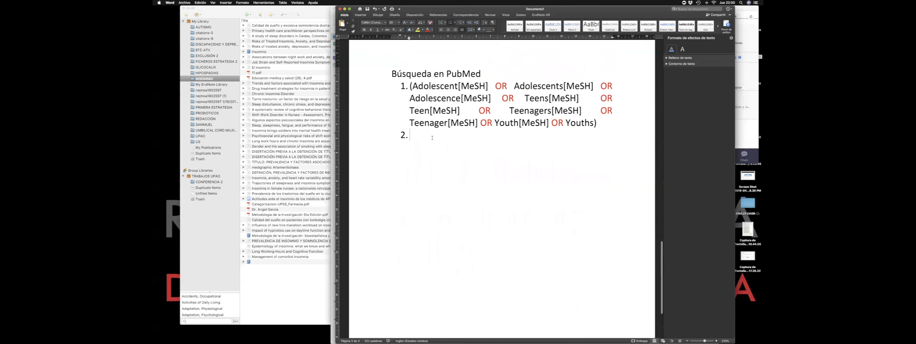
# Switch to the DeCS results in the browser and start a new word query.
pyautogui.hotkey('ctrl', 'Right')
pyautogui.click(192, 4)
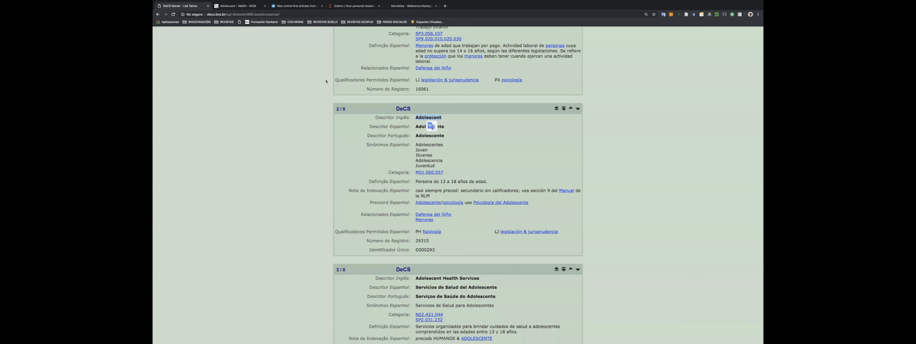
pyautogui.scroll(5, 524, 93)
pyautogui.click(524, 91)
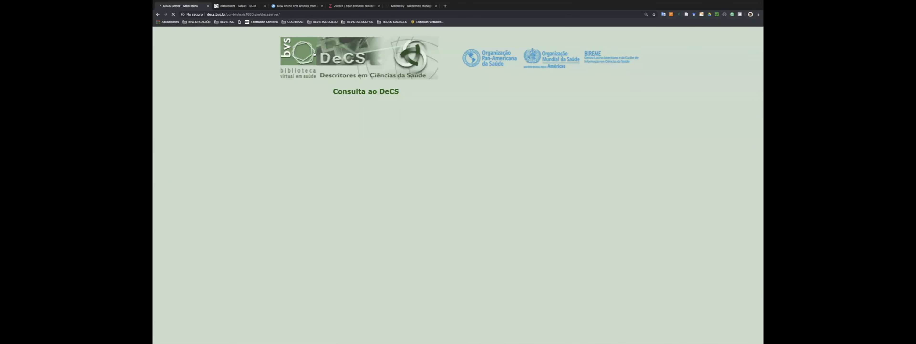
pyautogui.hscroll(-5, 368, 130)
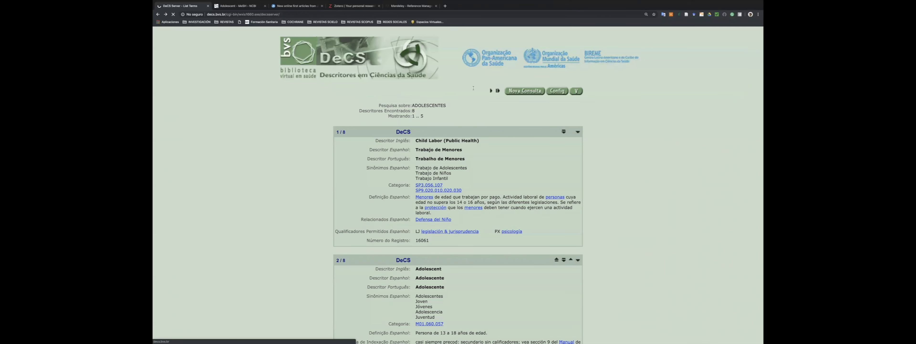
pyautogui.click(519, 92)
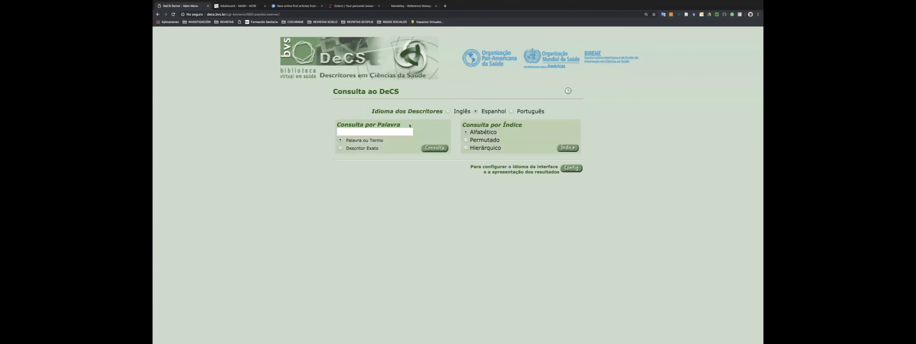
pyautogui.click(377, 129)
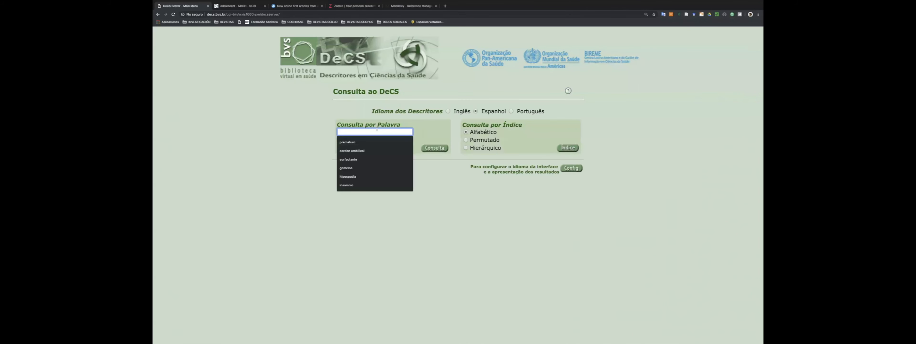
pyautogui.write('[MeSH]')
pyautogui.press('BackSpace')
pyautogui.press('BackSpace')
pyautogui.press('BackSpace')
pyautogui.press('BackSpace')
pyautogui.press('BackSpace')
pyautogui.press('BackSpace')
pyautogui.press('BackSpace')
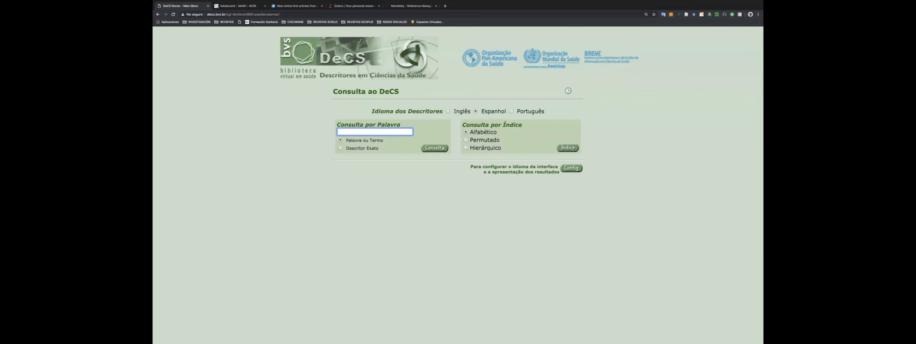
# Search DeCS for "alcoholismo" and review the English descriptors in the results.
pyautogui.write('alcoholismo')
pyautogui.click(430, 150)
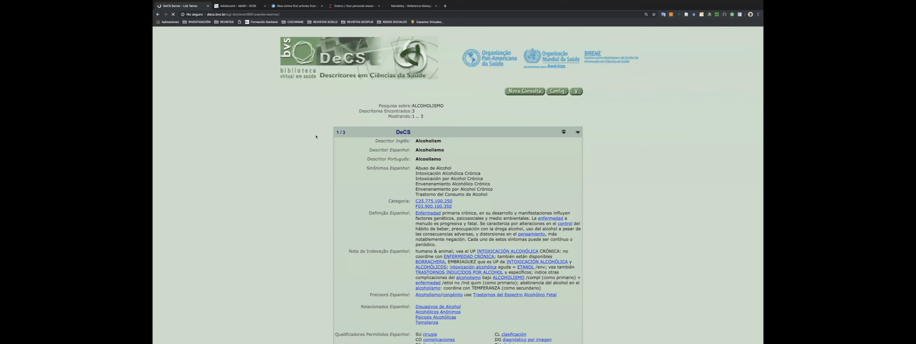
pyautogui.doubleClick(420, 105)
pyautogui.doubleClick(425, 142)
pyautogui.scroll(-6, 440, 145)
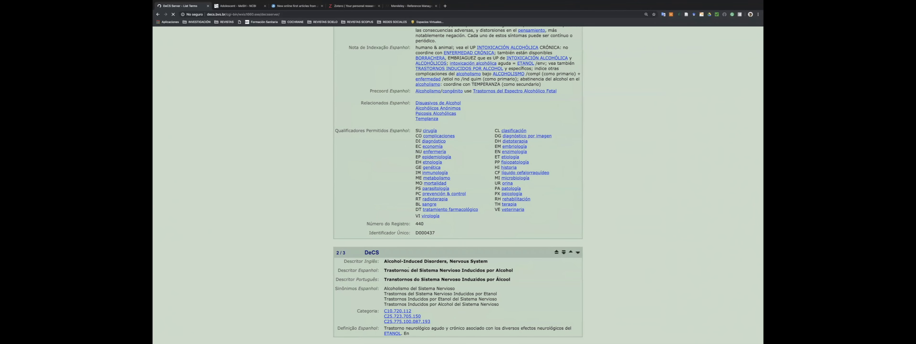
pyautogui.scroll(-8, 482, 261)
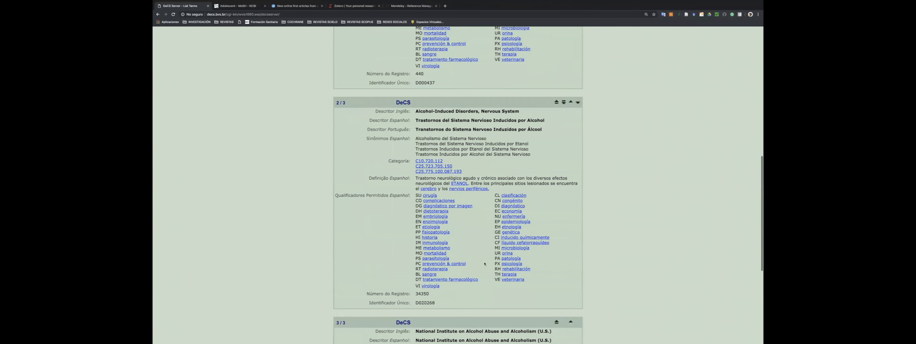
pyautogui.moveTo(418, 193); pyautogui.dragTo(536, 194)
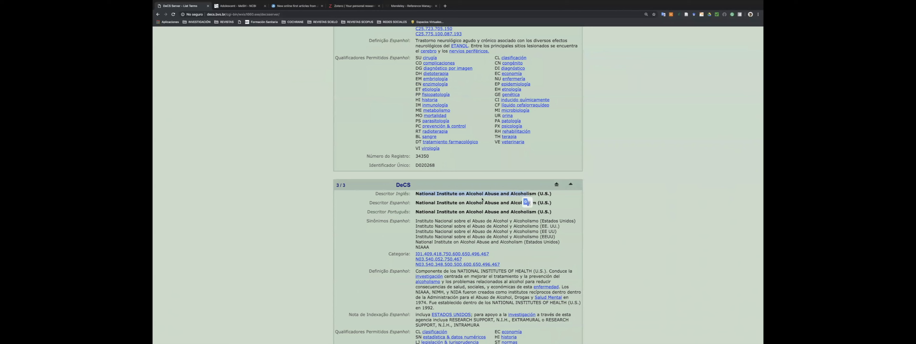
pyautogui.scroll(6, 311, 183)
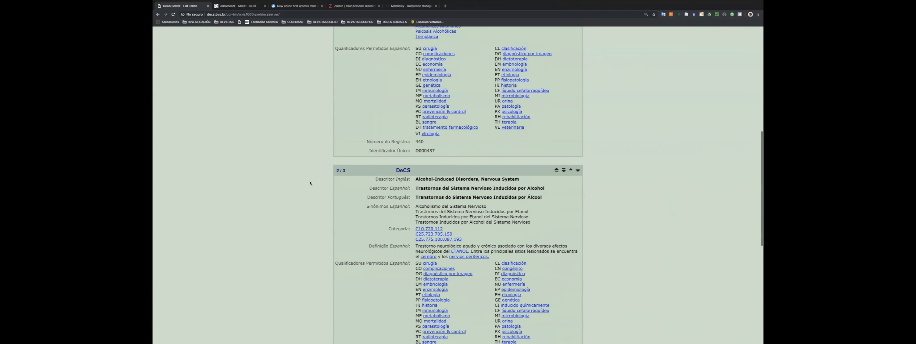
pyautogui.scroll(8, 310, 183)
# Copy the English descriptor "Alcoholism" from DeCS and paste it after an opening parenthesis in the second numbered item in Word.
pyautogui.doubleClick(429, 141)
pyautogui.press('super+c')
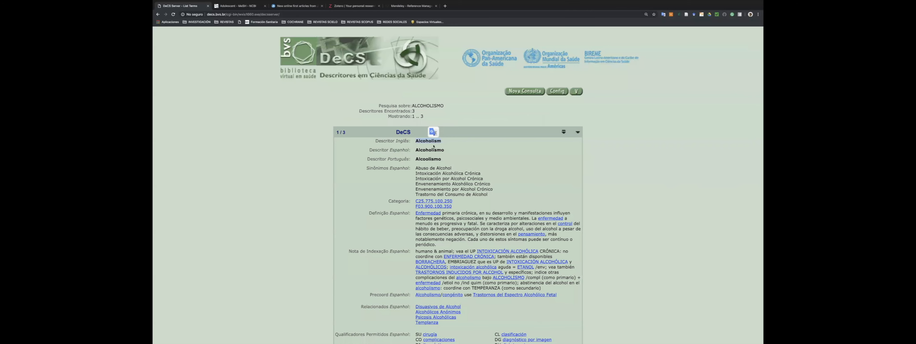
pyautogui.hotkey('ctrl', 'Left')
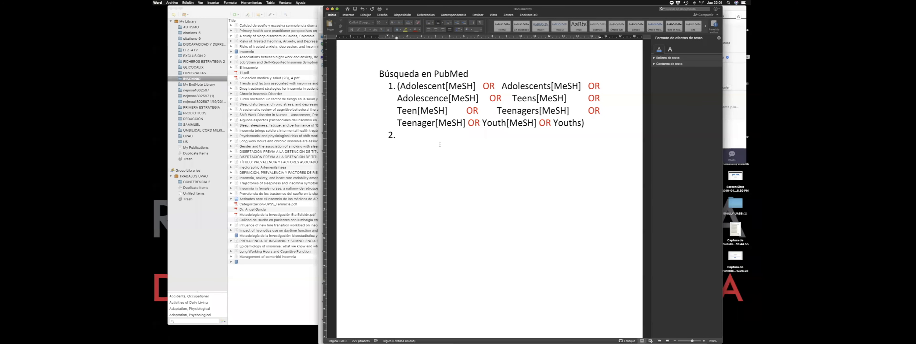
pyautogui.write('(')
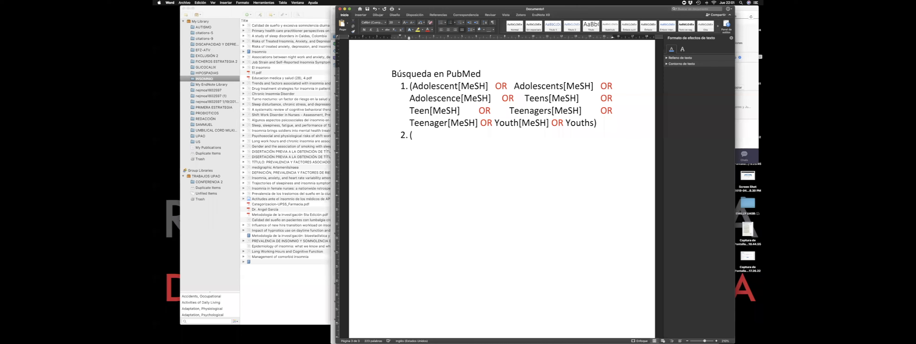
pyautogui.press('super+v')
# Apply the query's text formatting to the pasted "Alcoholism" and join it to the opening parenthesis in item 2.
pyautogui.doubleClick(429, 122)
pyautogui.click(353, 31)
pyautogui.moveTo(438, 146)
pyautogui.mouseDown()
pyautogui.moveTo(389, 142)
pyautogui.moveTo(412, 148)
pyautogui.mouseUp()
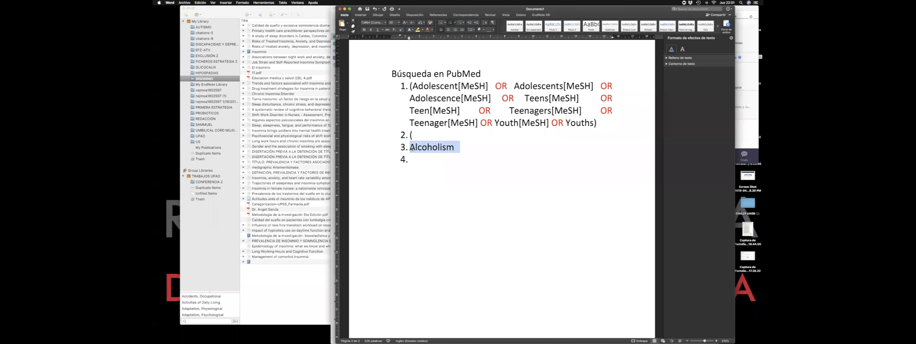
pyautogui.click(412, 148)
pyautogui.press('BackSpace')
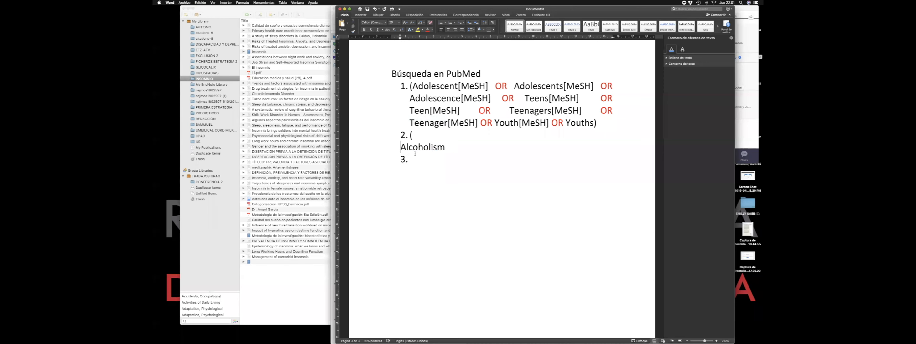
pyautogui.press('BackSpace')
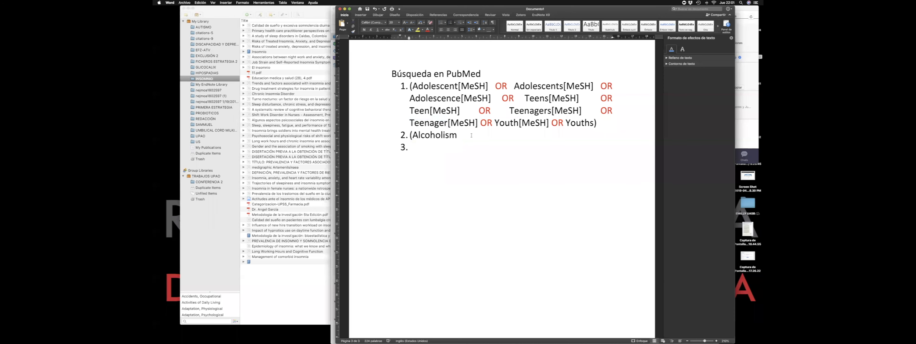
# Copy "Alcoholism" from item 2 and search for it in the NCBI MeSH database in the browser.
pyautogui.doubleClick(441, 135)
pyautogui.press('super+c')
pyautogui.hotkey('ctrl', 'Right')
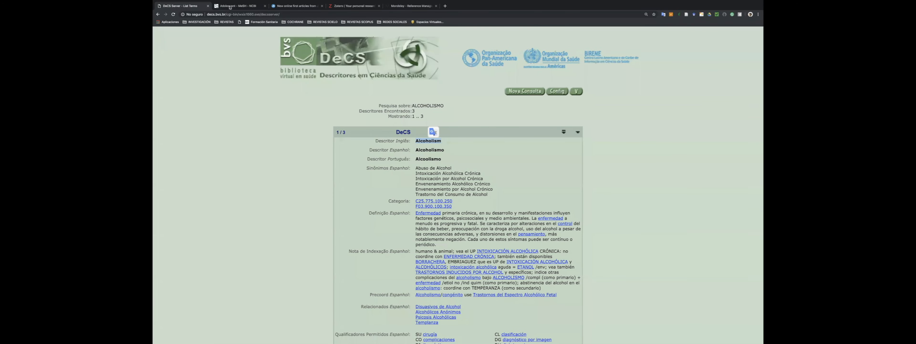
pyautogui.click(230, 6)
pyautogui.click(365, 45)
pyautogui.press('super+v')
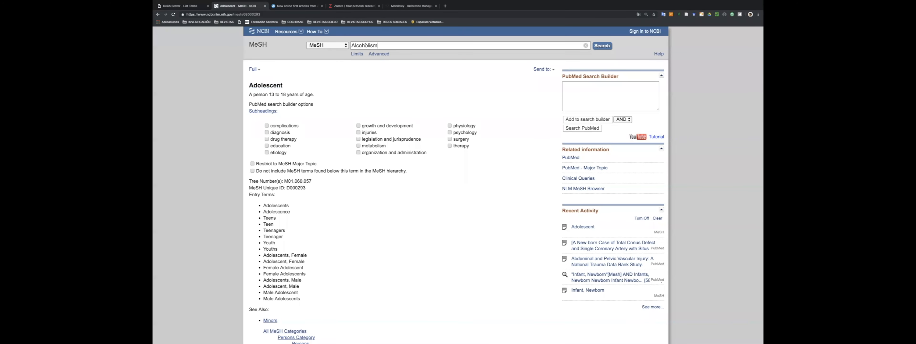
pyautogui.press('Return')
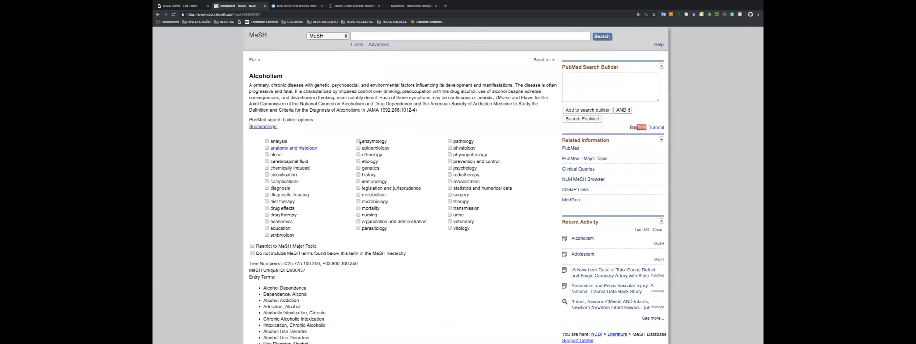
# Copy the first four MeSH entry terms, "Alcohol Dependence" through "Addiction, Alcohol", and paste them below item 2 in Word.
pyautogui.scroll(-3, 291, 194)
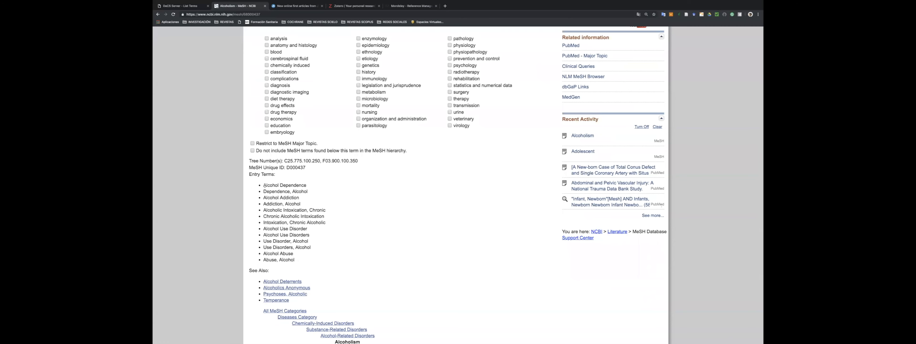
pyautogui.moveTo(268, 186); pyautogui.dragTo(312, 207)
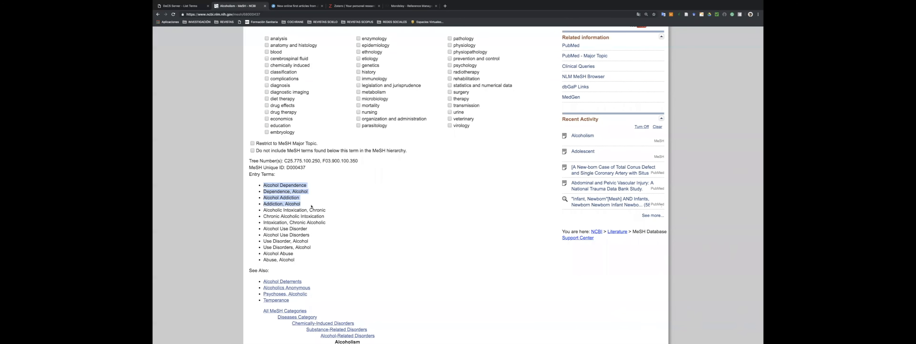
pyautogui.hotkey('ctrl', 'Left')
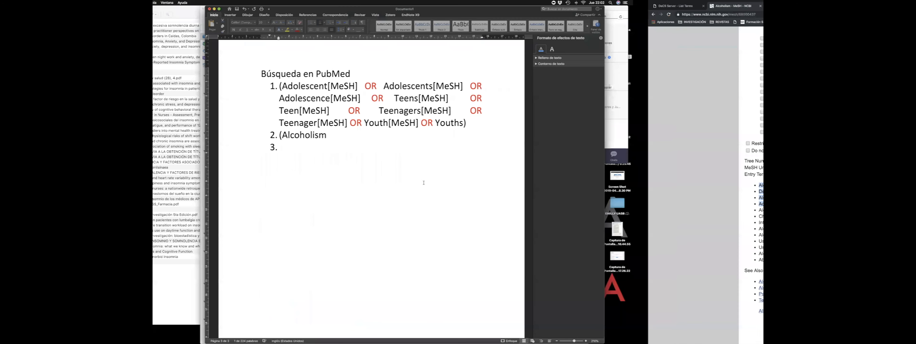
pyautogui.click(447, 148)
pyautogui.press('super+v')
pyautogui.press('super+z')
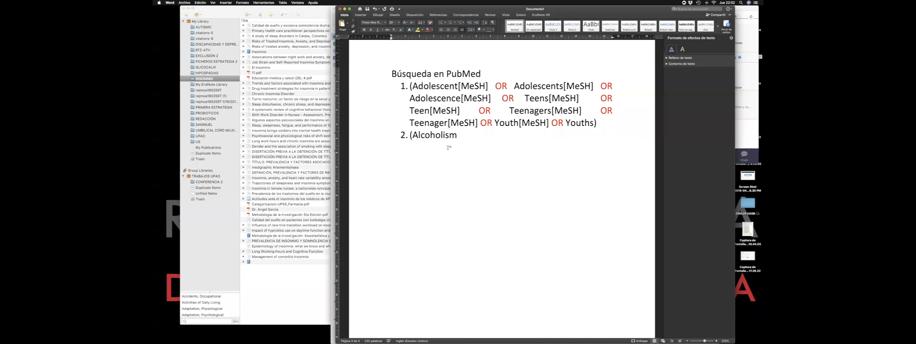
pyautogui.press('Return')
pyautogui.press('super+v')
# Copy the formatting of "Alcoholism" in item 2 onto the four pasted alcohol synonyms.
pyautogui.doubleClick(432, 132)
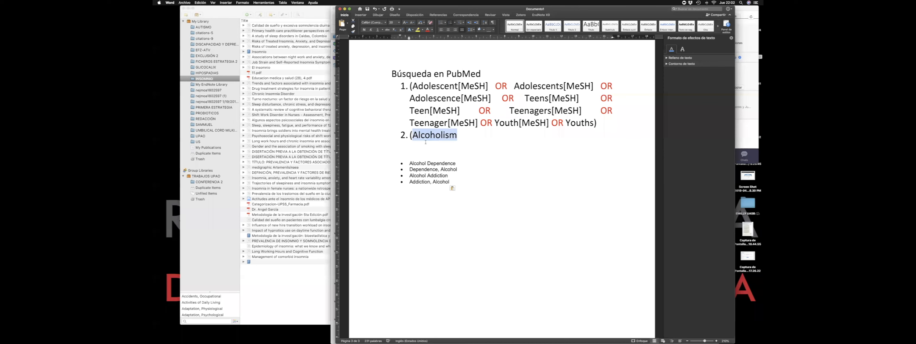
pyautogui.click(353, 31)
pyautogui.moveTo(451, 183); pyautogui.dragTo(396, 163)
pyautogui.click(408, 170)
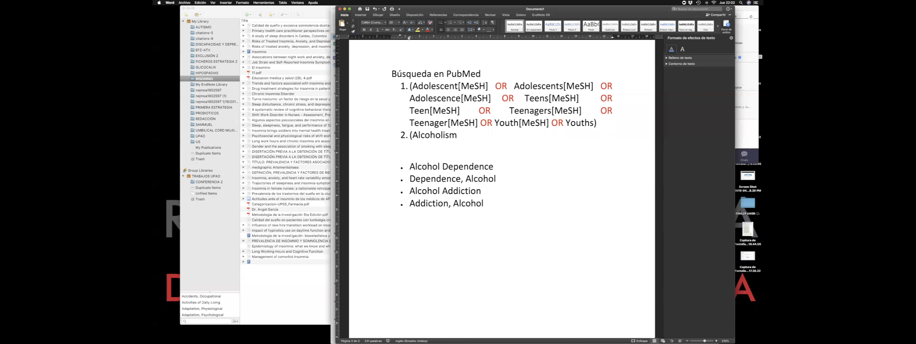
# Examine the [MeSH] tag and the "Adolescent" and "Adolescents" variants in item 1.
pyautogui.moveTo(458, 87); pyautogui.dragTo(486, 86)
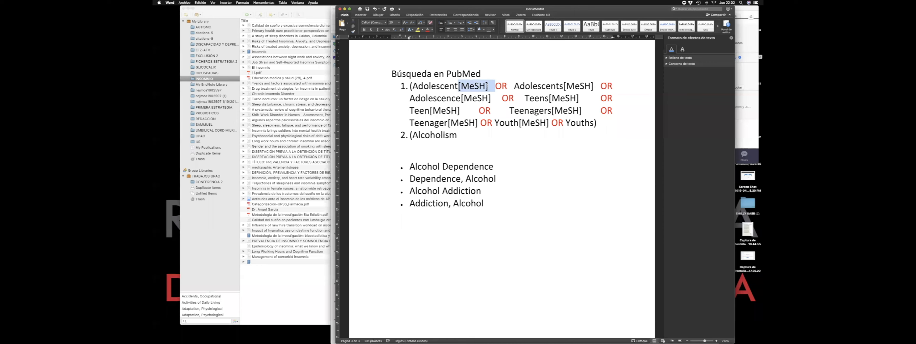
pyautogui.click(487, 86)
pyautogui.moveTo(459, 86); pyautogui.dragTo(487, 85)
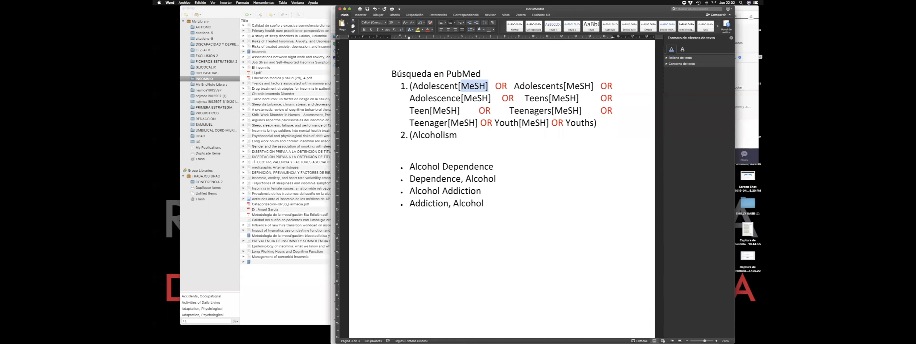
pyautogui.doubleClick(441, 86)
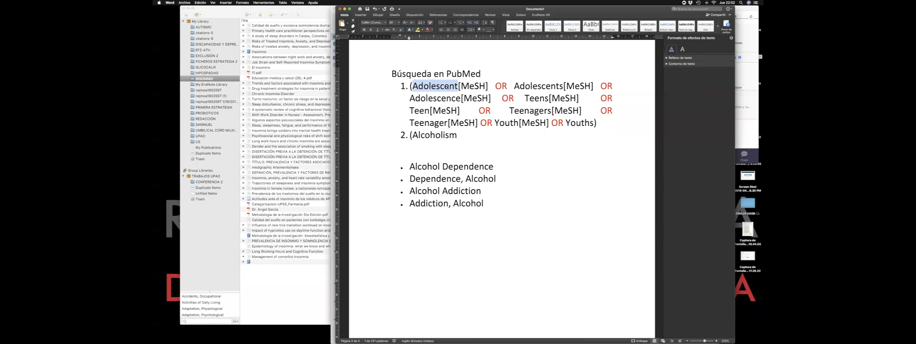
pyautogui.doubleClick(535, 86)
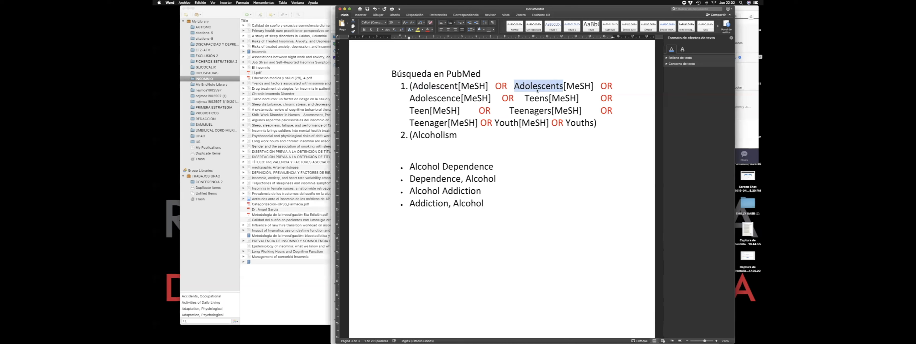
pyautogui.click(457, 85)
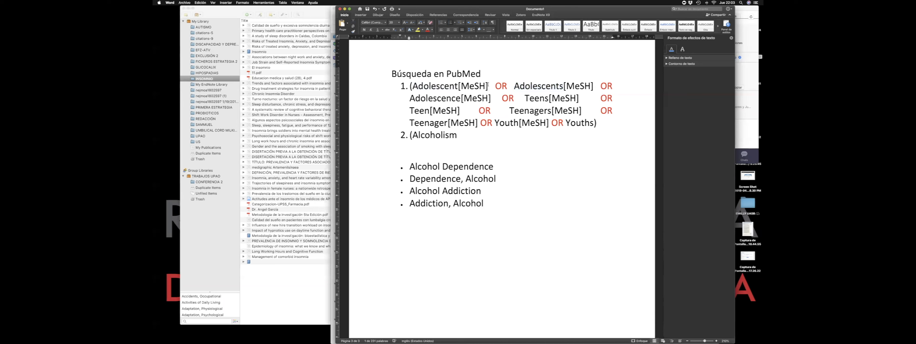
# Replace the first term "Adolescent[MeSH]" in item 1 with the truncated term "Adolesc*".
pyautogui.moveTo(488, 85); pyautogui.dragTo(455, 86)
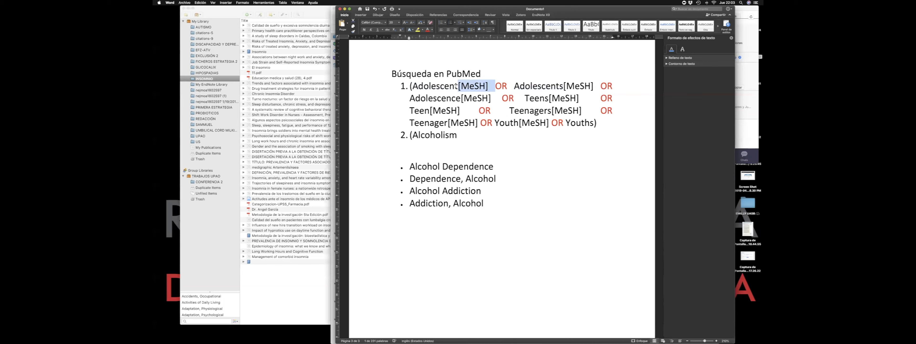
pyautogui.press('BackSpace')
pyautogui.press('BackSpace')
pyautogui.press('BackSpace')
pyautogui.press('BackSpace')
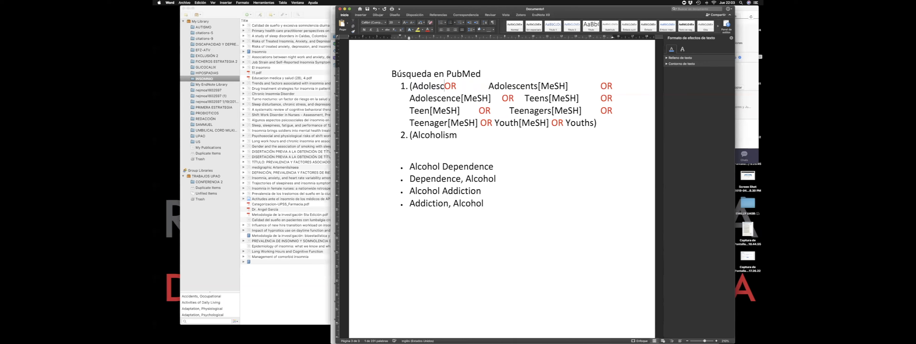
pyautogui.write('*')
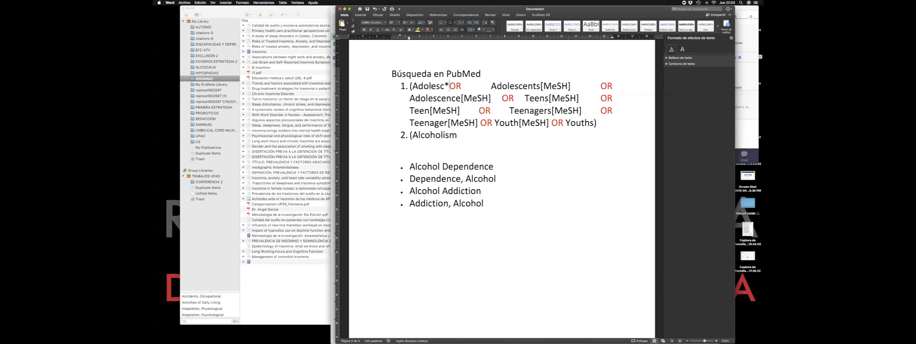
# Review the truncated term against the adolescent variants and the full OR query in item 1.
pyautogui.moveTo(443, 86); pyautogui.dragTo(447, 92)
pyautogui.click(441, 86)
pyautogui.moveTo(418, 86); pyautogui.dragTo(541, 85)
pyautogui.click(418, 86)
pyautogui.moveTo(410, 98); pyautogui.dragTo(491, 89)
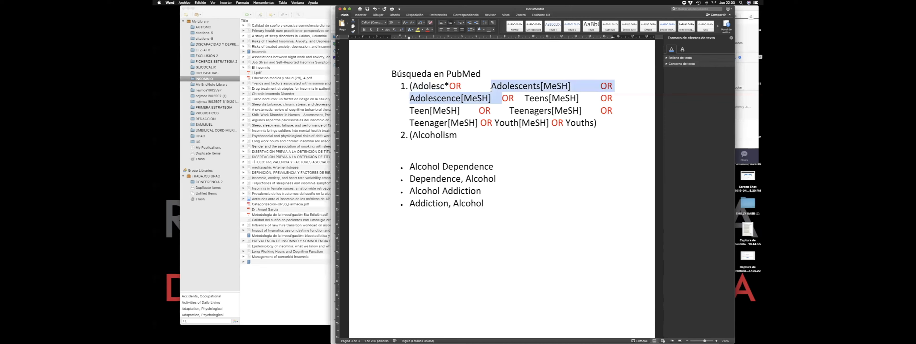
pyautogui.click(458, 101)
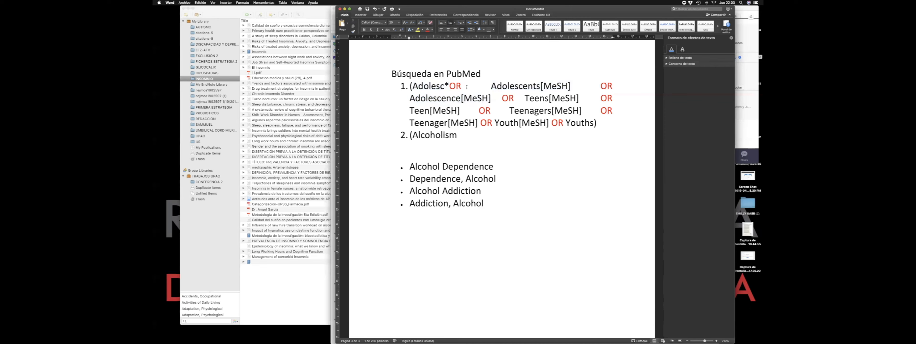
pyautogui.moveTo(414, 86); pyautogui.dragTo(486, 90)
pyautogui.moveTo(410, 85); pyautogui.dragTo(583, 122)
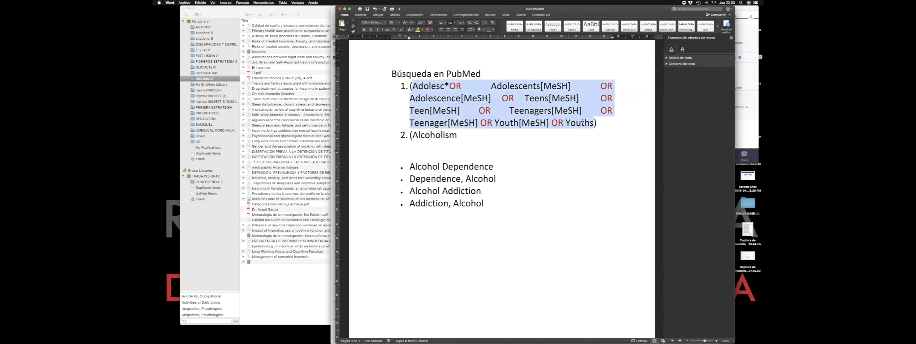
# Copy the [MeSH] tag from "Youth" and add it to "Youths" in item 1.
pyautogui.moveTo(519, 122); pyautogui.dragTo(548, 122)
pyautogui.press('super+c')
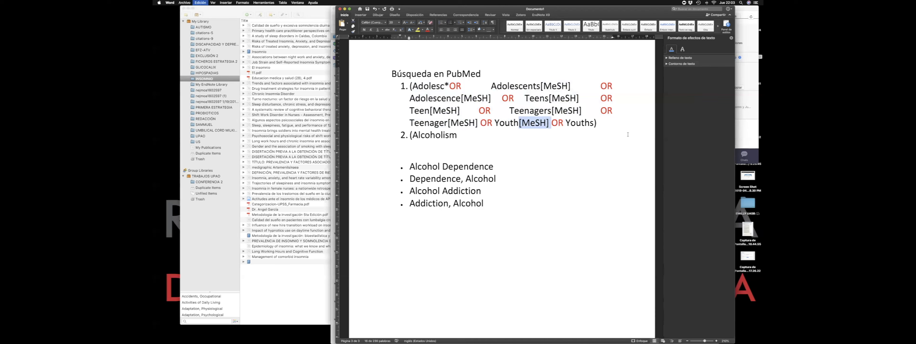
pyautogui.click(593, 122)
pyautogui.press('super+v')
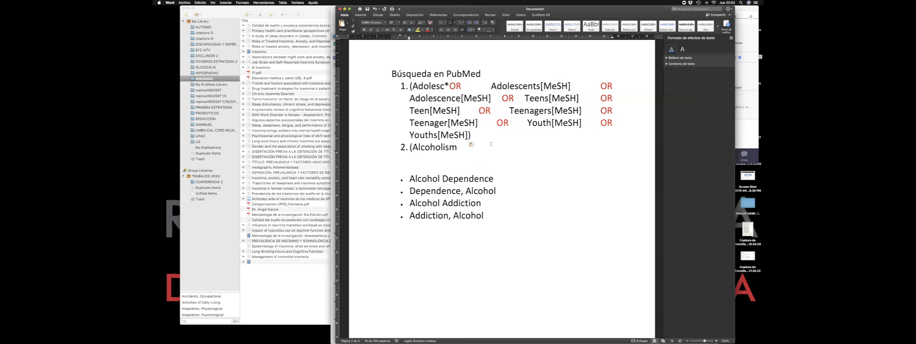
# Append "OR Adolescent[TIAB]" after "Youths[MeSH]" in item 1, inside the closing parenthesis.
pyautogui.write('OR')
pyautogui.doubleClick(507, 86)
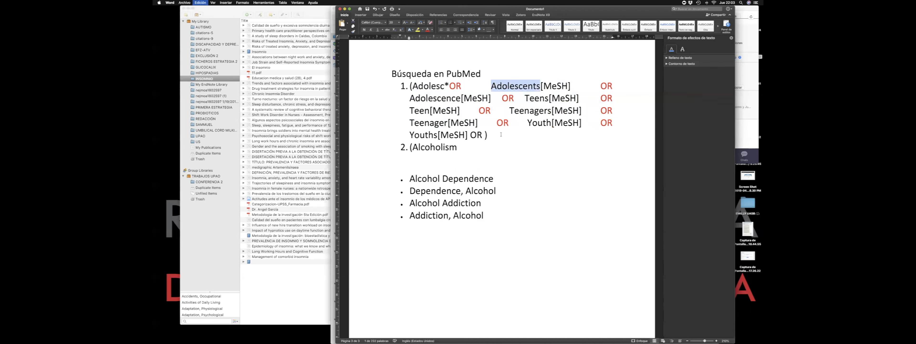
pyautogui.click(484, 135)
pyautogui.press('super+v')
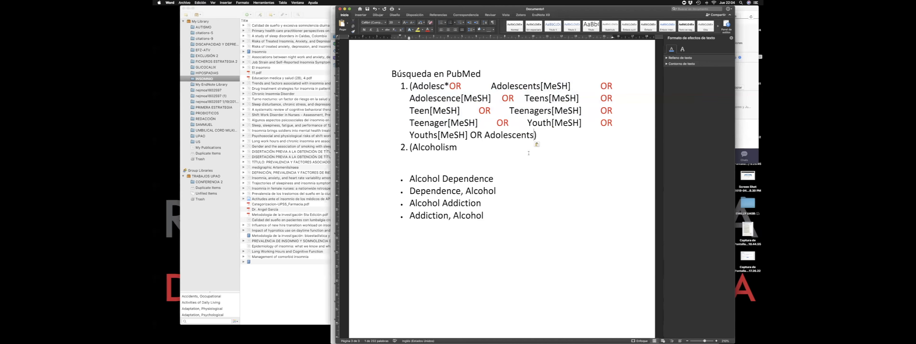
pyautogui.write('[')
pyautogui.press('BackSpace')
pyautogui.write('TIAB]')
pyautogui.click(533, 135)
pyautogui.press('BackSpace')
# Compare the [TIAB] tag on "Adolescent" with the [MeSH] tag on "Adolescents" in item 1.
pyautogui.moveTo(535, 135); pyautogui.dragTo(553, 135)
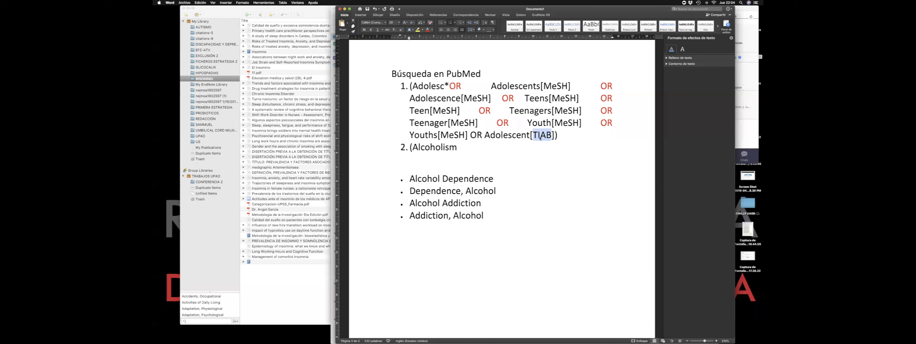
pyautogui.click(513, 134)
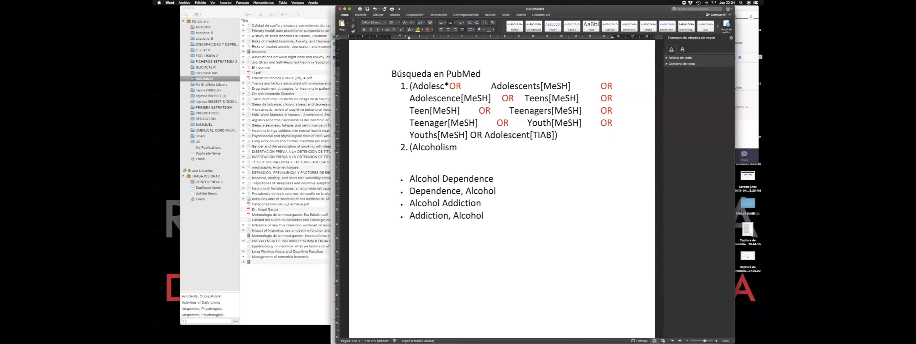
pyautogui.doubleClick(512, 135)
pyautogui.moveTo(532, 135); pyautogui.dragTo(550, 135)
pyautogui.moveTo(544, 86); pyautogui.dragTo(569, 87)
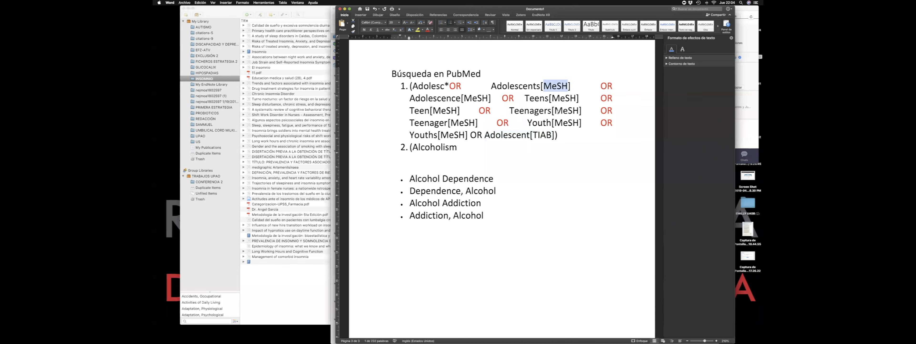
pyautogui.moveTo(532, 134); pyautogui.dragTo(549, 134)
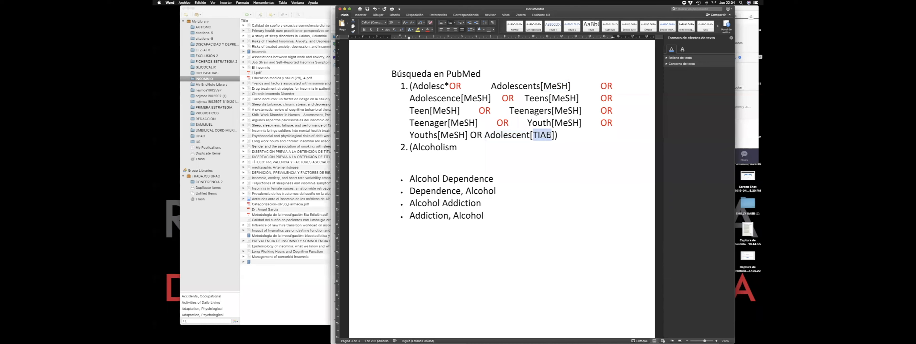
pyautogui.doubleClick(509, 136)
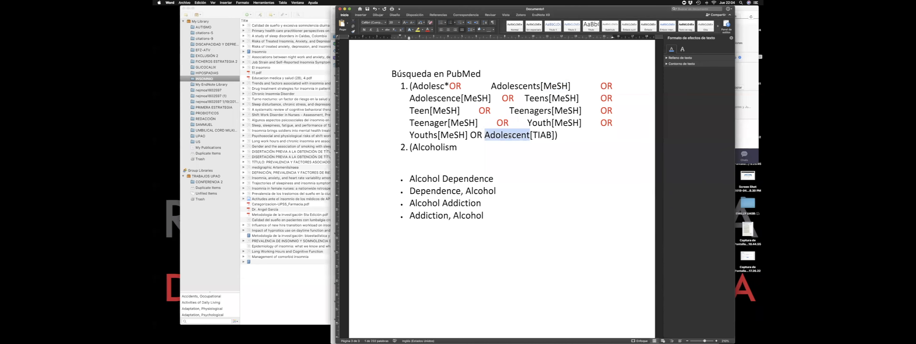
# Add "OR" after "Adolescent[TIAB]" and append a copy of the terms from "Adolescents[MeSH]" through "Youths[MeSH]".
pyautogui.click(555, 134)
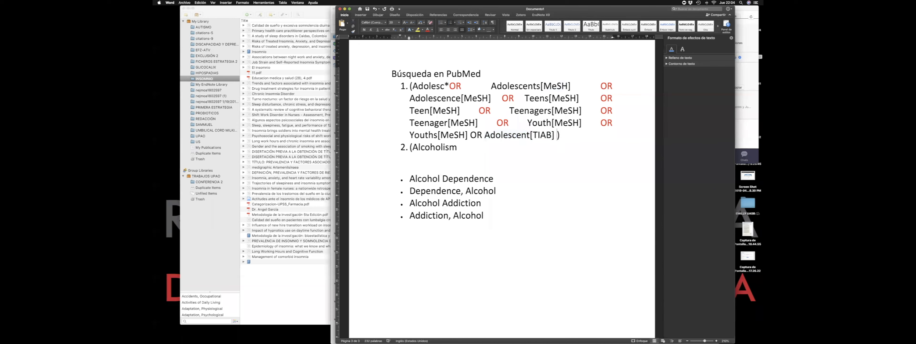
pyautogui.write('OR')
pyautogui.moveTo(491, 85); pyautogui.dragTo(467, 135)
pyautogui.press('super+c')
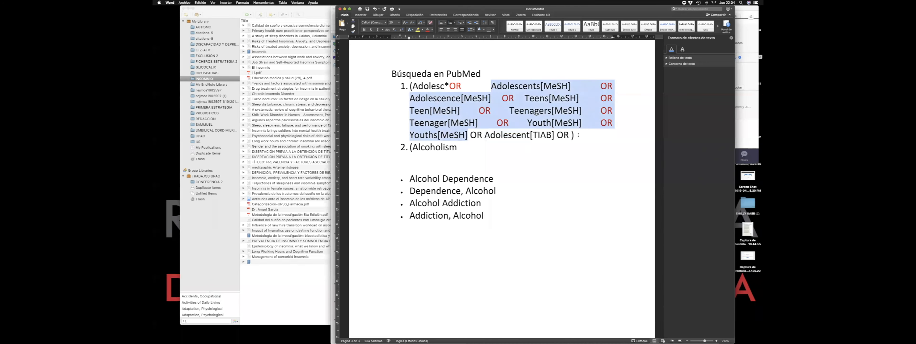
pyautogui.click(568, 134)
pyautogui.press('super+v')
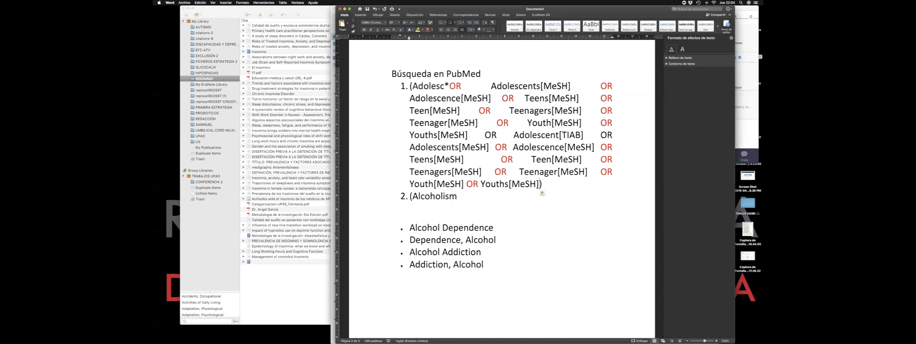
# Copy the [TIAB] tag and replace the [MeSH] tags of the duplicated "Adolescents" and "Adolescence" with it.
pyautogui.moveTo(559, 135); pyautogui.dragTo(583, 134)
pyautogui.press('super+c')
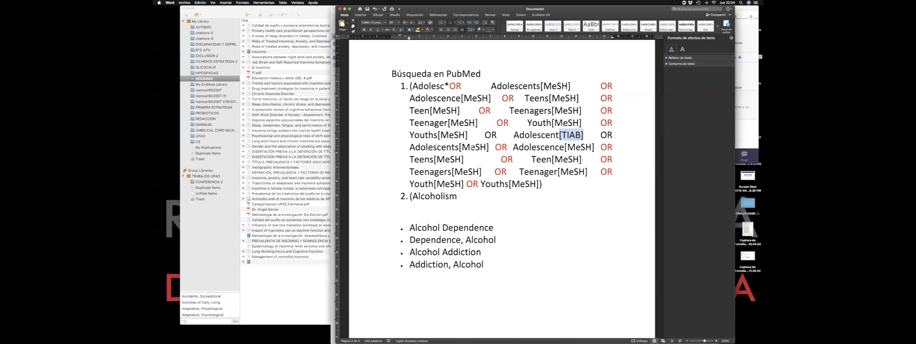
pyautogui.moveTo(459, 147); pyautogui.dragTo(487, 147)
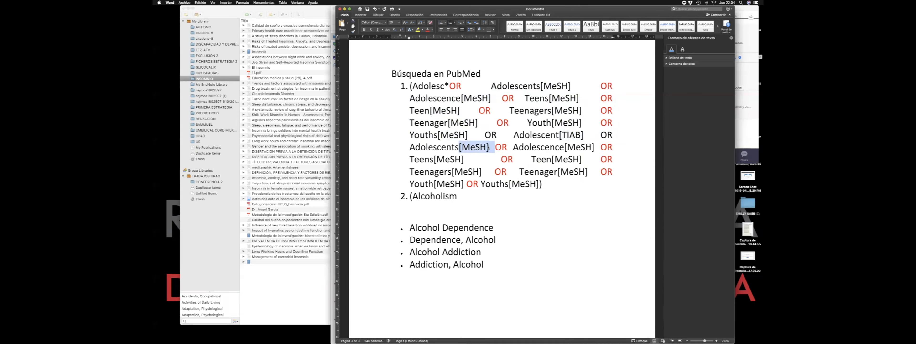
pyautogui.press('super+v')
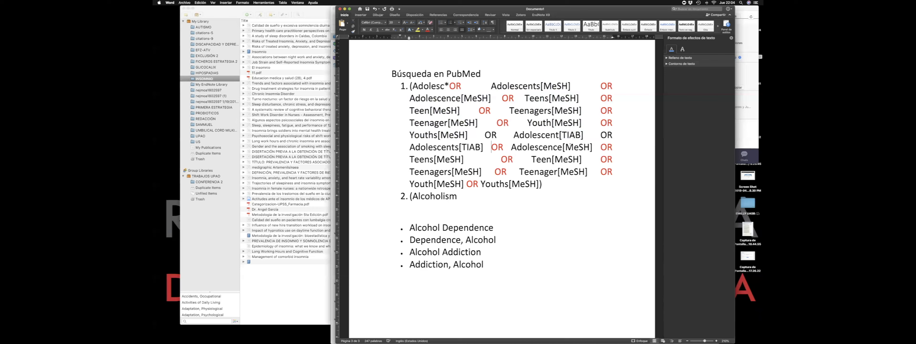
pyautogui.moveTo(563, 147); pyautogui.dragTo(601, 147)
pyautogui.press('super+v')
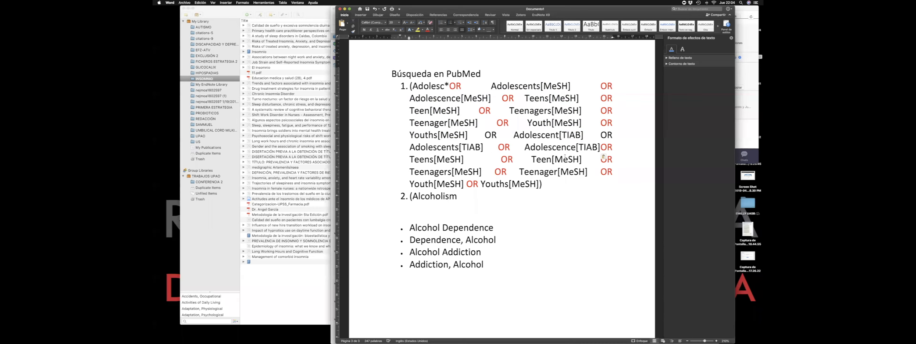
# Replace the [MeSH] tags of the duplicated "Teens", "Teen", "Teenagers" and "Teenager" in item 1 with [TIAB].
pyautogui.moveTo(433, 159); pyautogui.dragTo(522, 161)
pyautogui.press('super+v')
pyautogui.press('super+v')
pyautogui.moveTo(583, 159); pyautogui.dragTo(611, 158)
pyautogui.press('super+v')
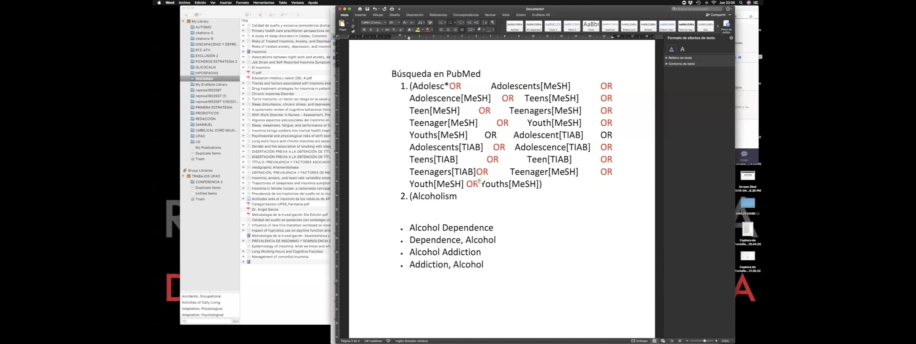
pyautogui.moveTo(470, 171); pyautogui.dragTo(501, 171)
pyautogui.press('super+v')
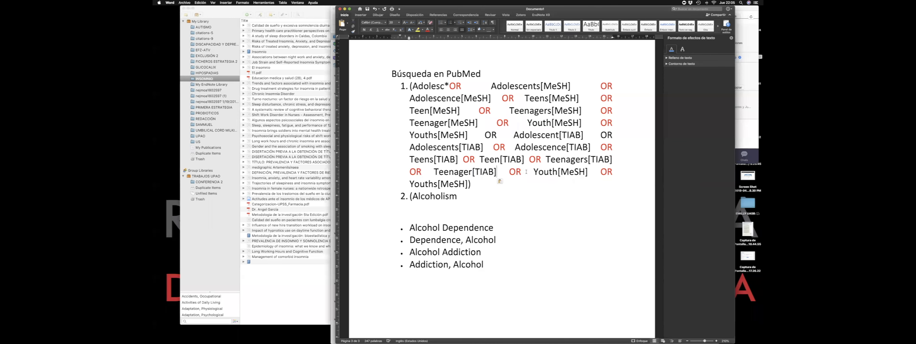
# Change the tags of the duplicated "Youth" and "Youths" at the end of item 1 to [TIAB].
pyautogui.moveTo(558, 172); pyautogui.dragTo(587, 172)
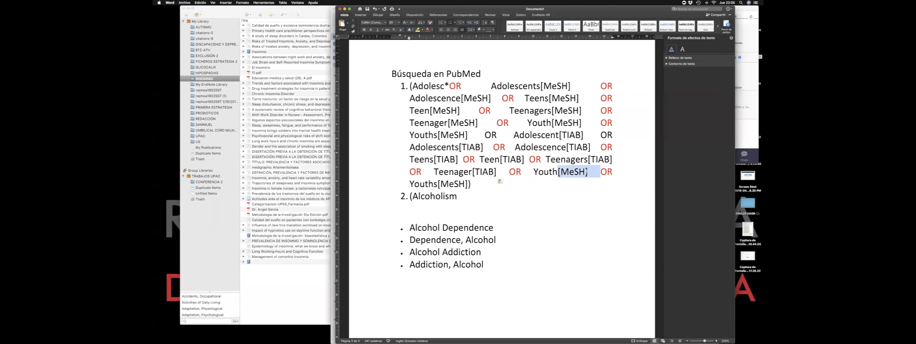
pyautogui.press('super+v')
pyautogui.moveTo(438, 184); pyautogui.dragTo(469, 183)
pyautogui.press('super+v')
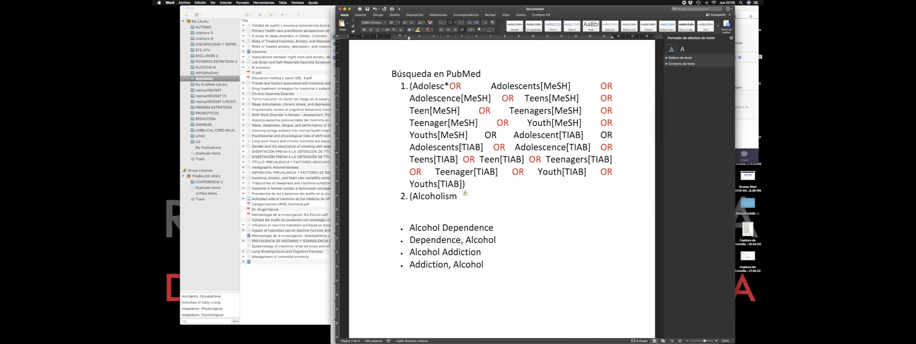
pyautogui.moveTo(409, 84); pyautogui.dragTo(482, 178)
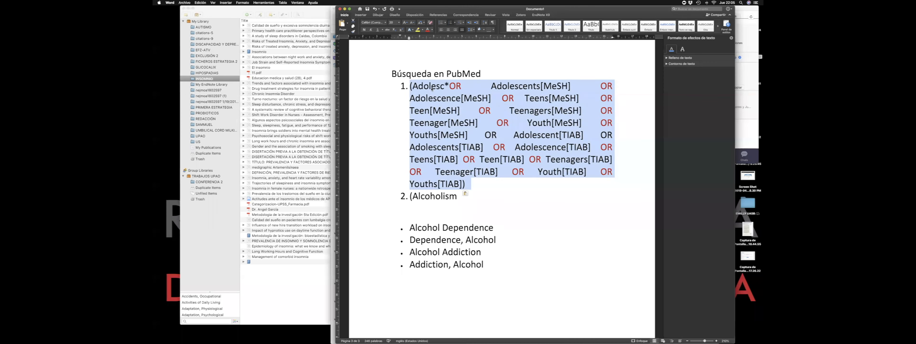
pyautogui.click(432, 87)
pyautogui.doubleClick(561, 86)
pyautogui.doubleClick(579, 147)
# Make the heading "Búsqueda en PubMed" bold and place the text cursor after "(Alcoholism" in item 2.
pyautogui.click(471, 73)
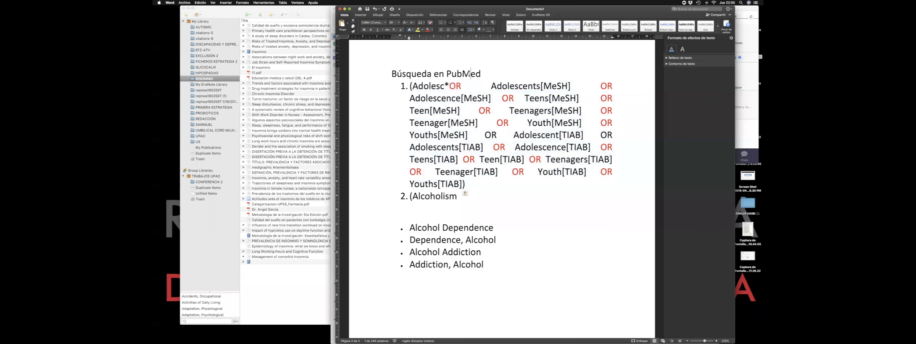
pyautogui.tripleClick(471, 74)
pyautogui.press('super+b')
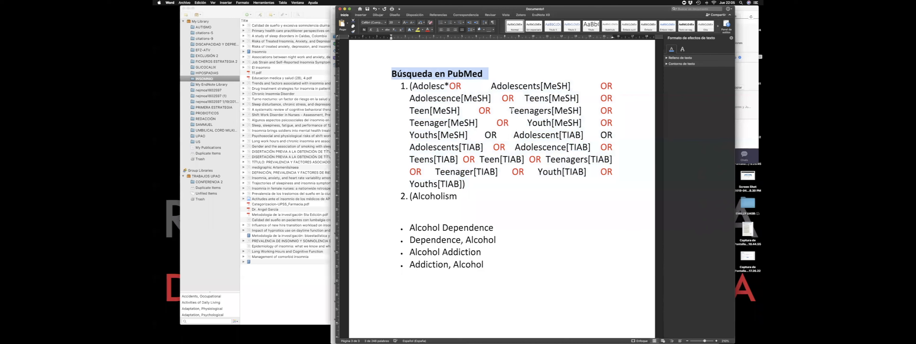
pyautogui.click(484, 196)
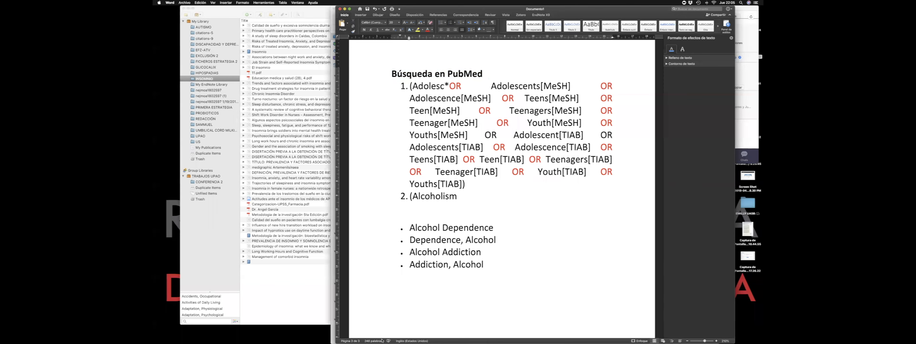
# Switch to Safari, open Google and search for "alcoholismo en adolescentes".
pyautogui.click(248, 334)
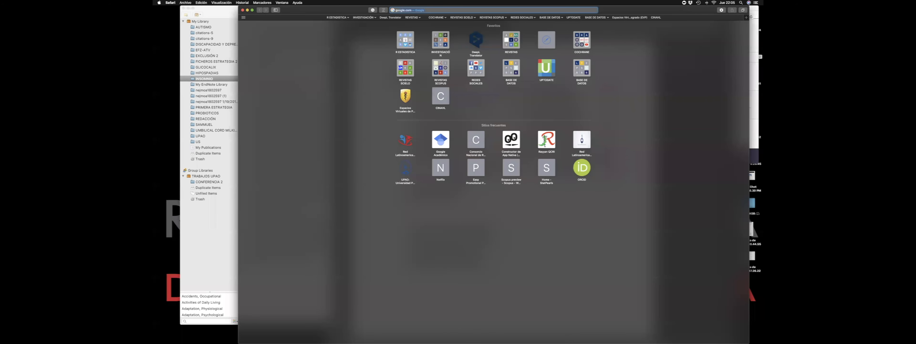
pyautogui.press('Return')
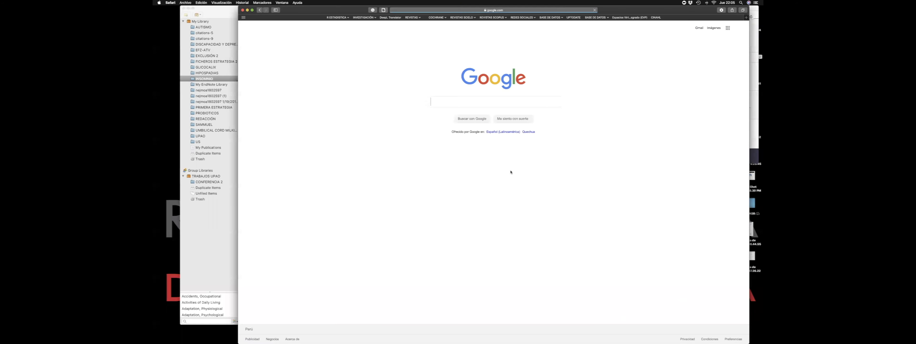
pyautogui.write('alcoh')
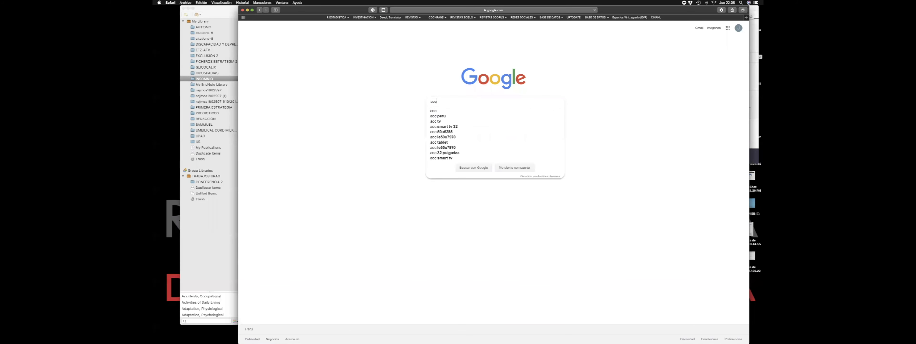
pyautogui.write('olismo en adole')
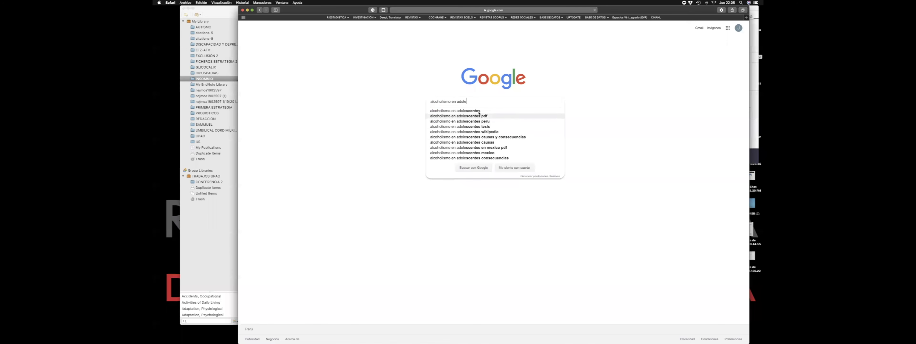
pyautogui.click(494, 109)
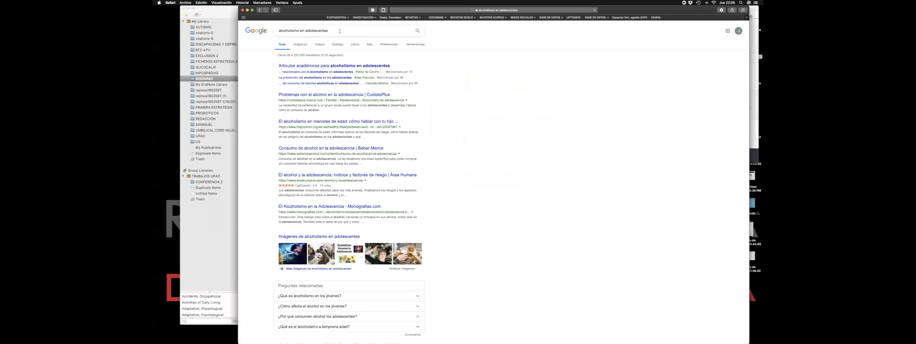
# Extend the Google query to "alcoholismo en adolescentes e ideación suicida" and run the search.
pyautogui.write('e ide')
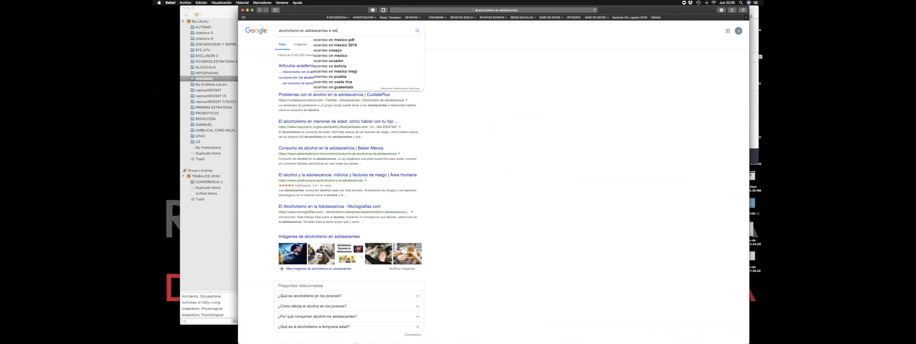
pyautogui.write('ación sui')
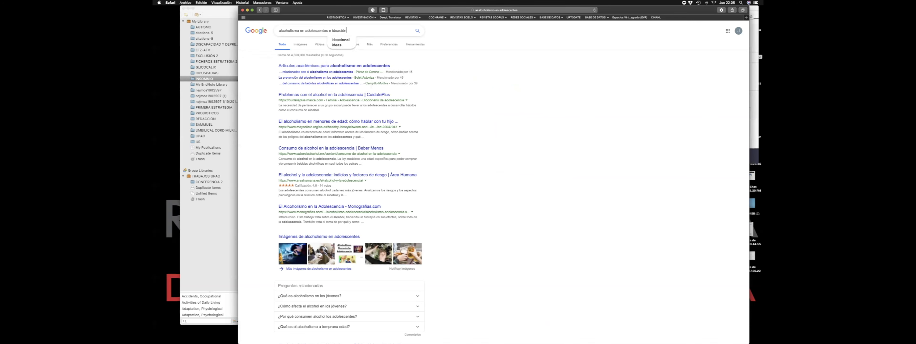
pyautogui.press('Return')
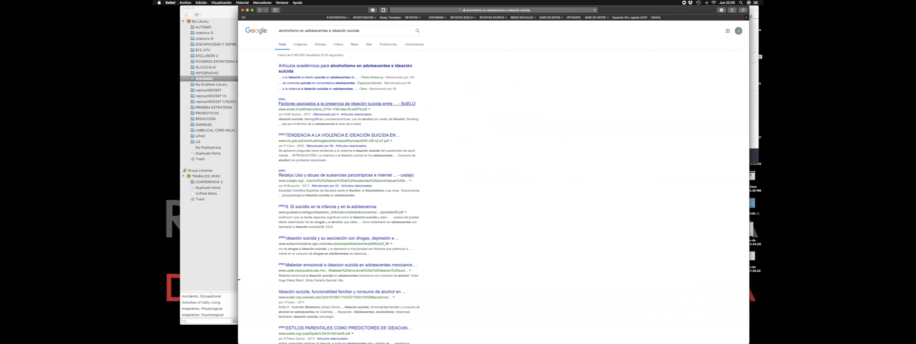
# Look through the search results on alcoholism and suicidal ideation, continuing to the third results page.
pyautogui.moveTo(239, 279); pyautogui.dragTo(349, 287)
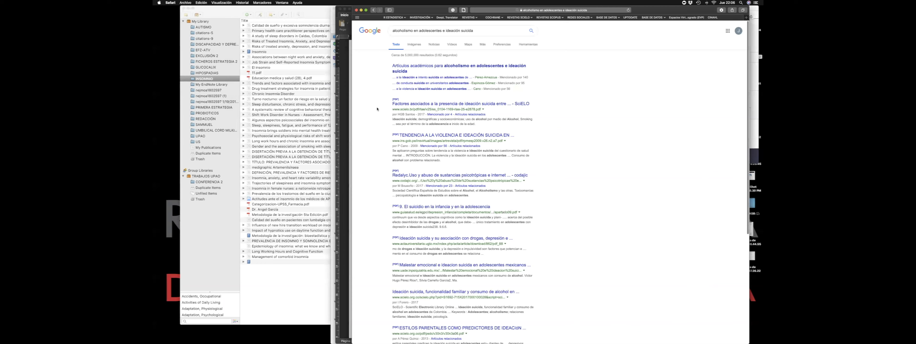
pyautogui.scroll(-5, 375, 112)
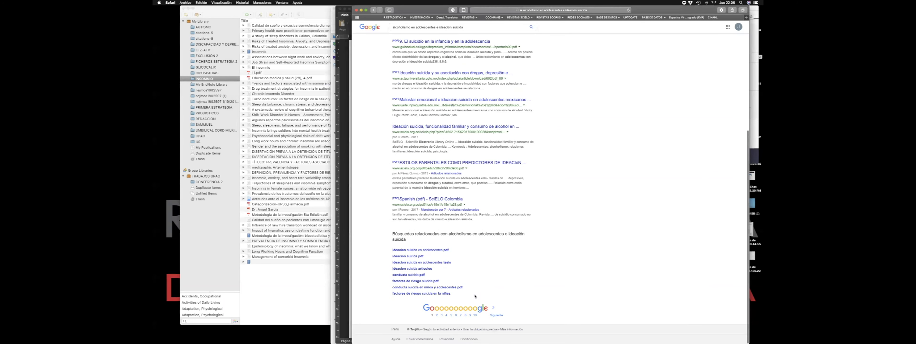
pyautogui.click(499, 316)
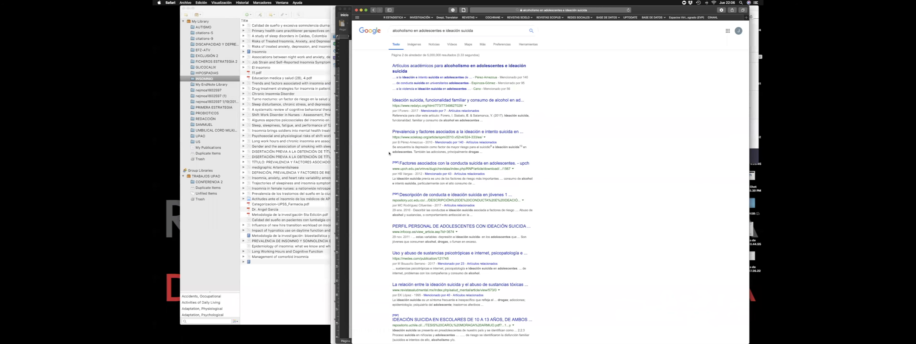
pyautogui.scroll(-5, 389, 153)
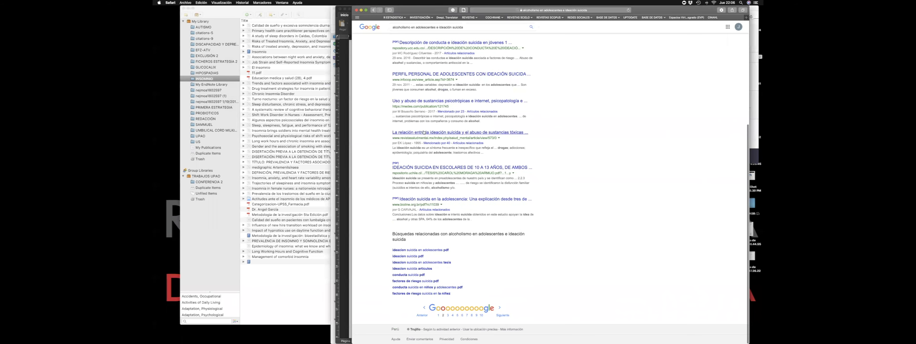
pyautogui.click(507, 316)
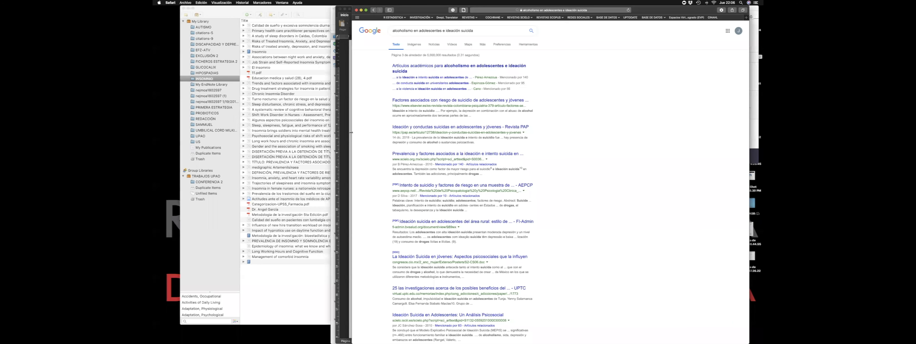
# Switch to the Word document and review the search strategy notes and research question, returning to the section "Búsqueda en PubMed".
pyautogui.moveTo(351, 133); pyautogui.dragTo(418, 133)
pyautogui.click(397, 147)
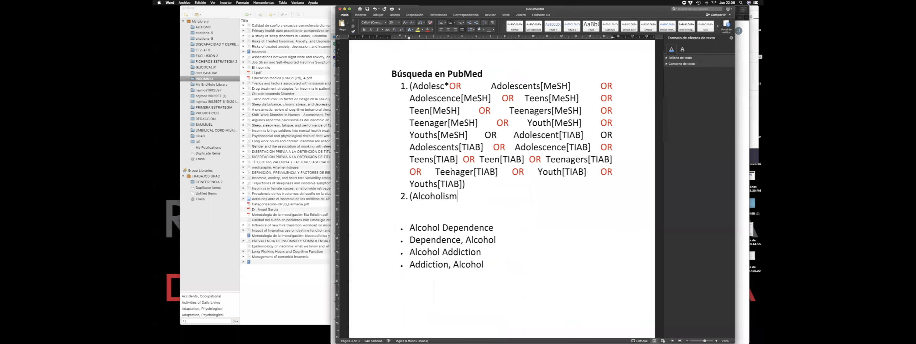
pyautogui.moveTo(407, 86); pyautogui.dragTo(471, 185)
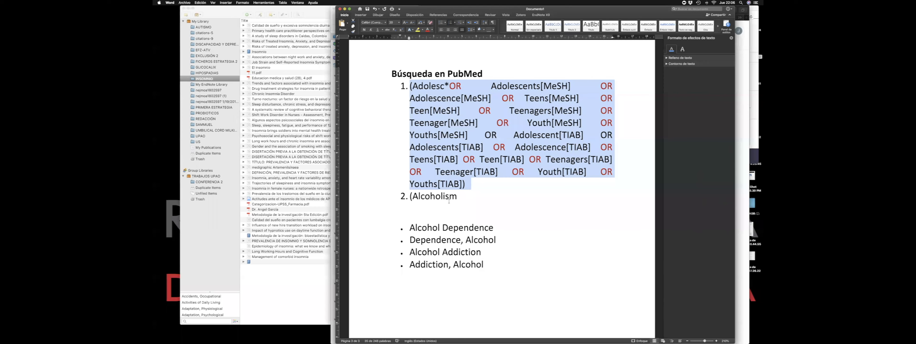
pyautogui.scroll(15, 449, 201)
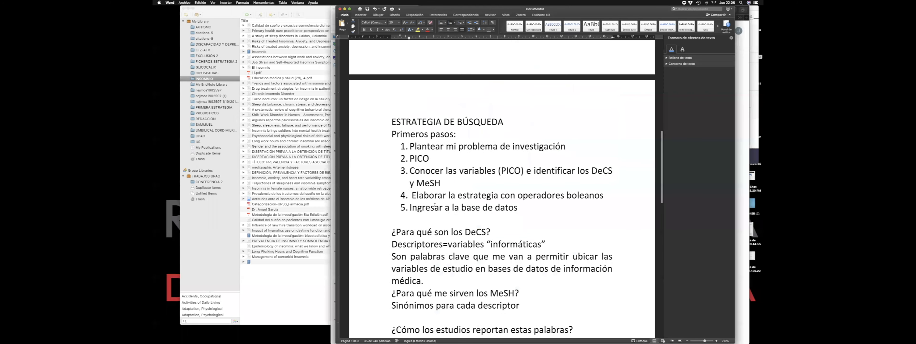
pyautogui.scroll(-3, 435, 205)
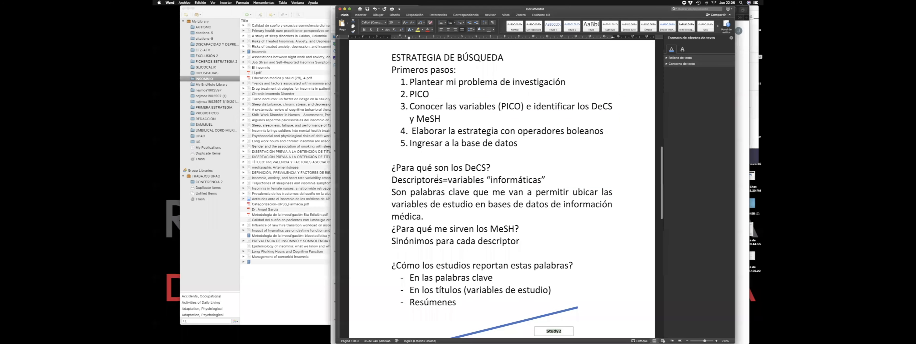
pyautogui.scroll(10, 438, 177)
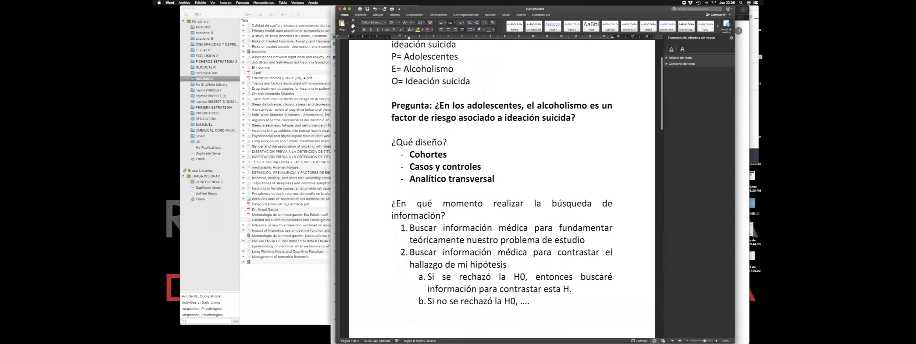
pyautogui.moveTo(435, 105); pyautogui.dragTo(589, 116)
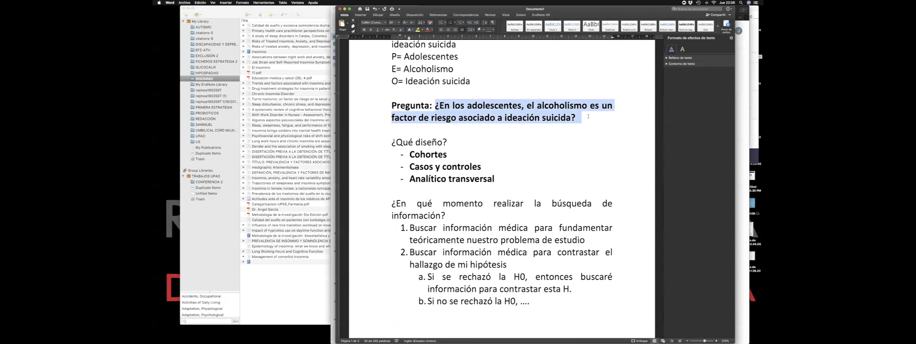
pyautogui.scroll(-20, 499, 157)
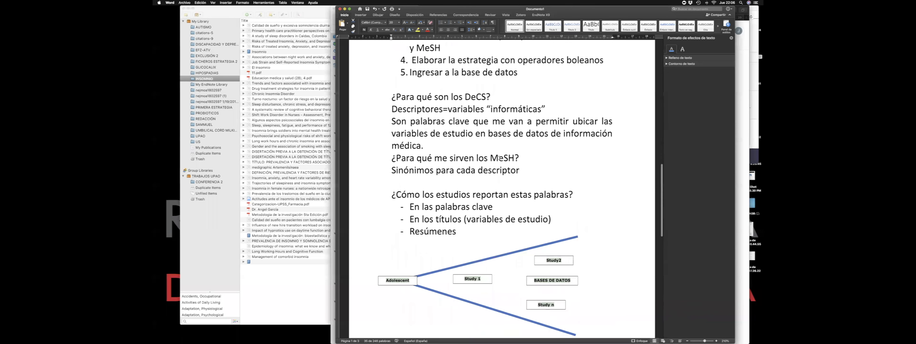
pyautogui.scroll(-15, 499, 157)
pyautogui.scroll(5, 499, 157)
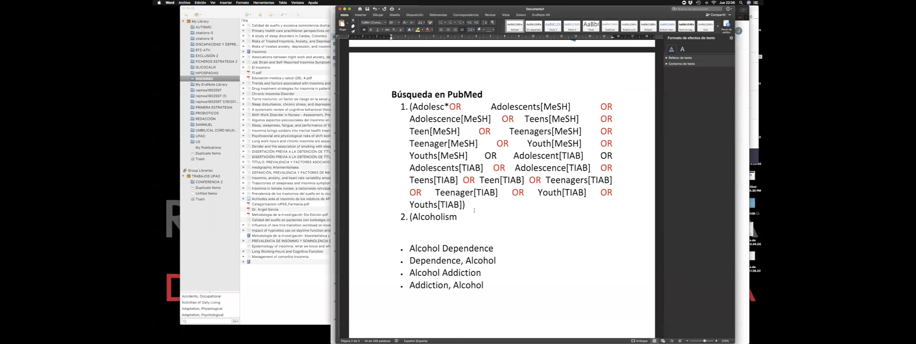
pyautogui.click(465, 216)
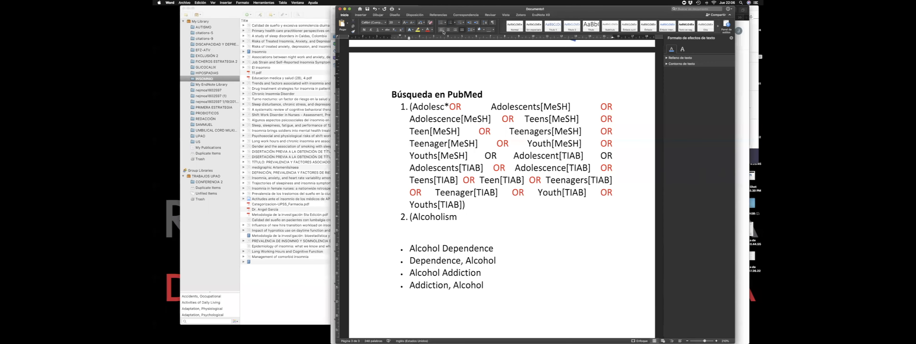
pyautogui.moveTo(416, 11); pyautogui.dragTo(427, 11)
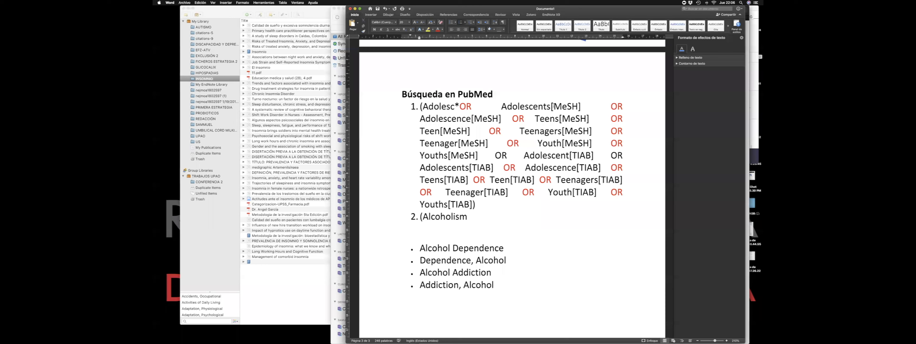
pyautogui.moveTo(551, 105); pyautogui.dragTo(576, 108)
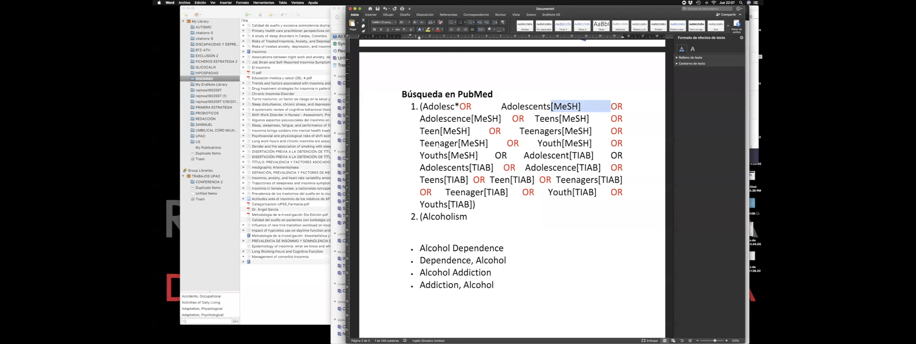
# Replace Teen[MeSH] in the first search line with the truncated term Teen*.
pyautogui.click(441, 131)
pyautogui.write('*')
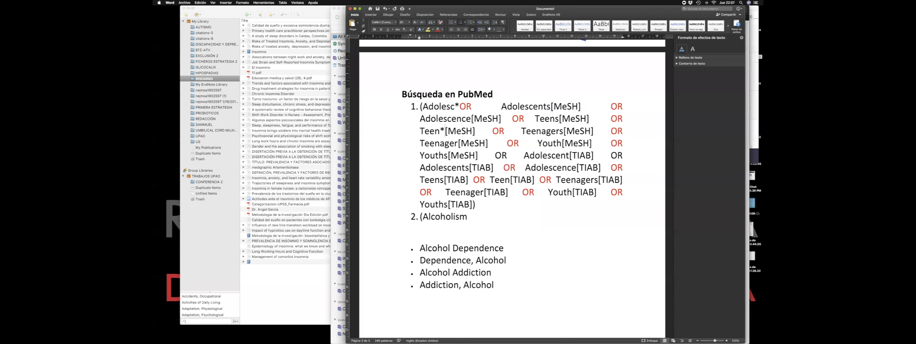
pyautogui.press('Delete')
pyautogui.press('Delete')
pyautogui.press('Delete')
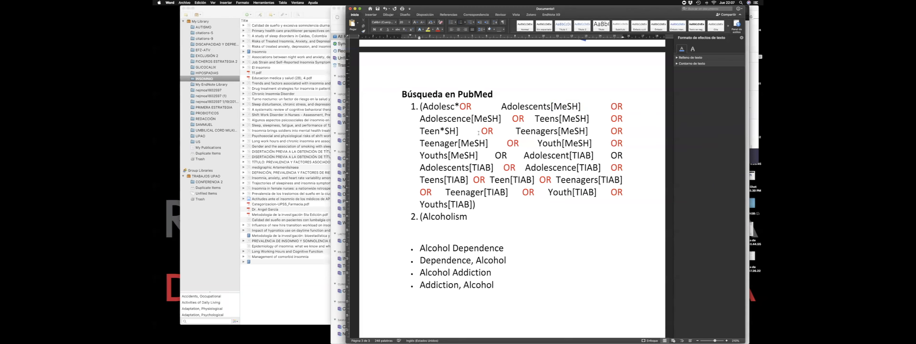
pyautogui.press('Delete')
pyautogui.press('Delete')
pyautogui.press('Delete')
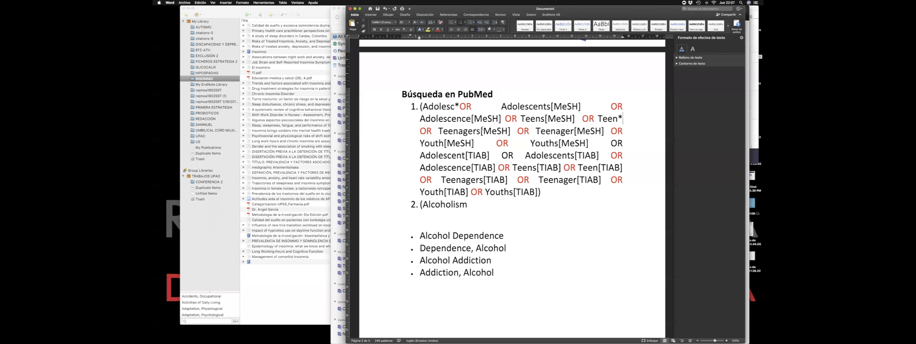
# Replace Youth[MeSH] in the first search line with the truncated term Youth*.
pyautogui.moveTo(440, 131); pyautogui.dragTo(580, 133)
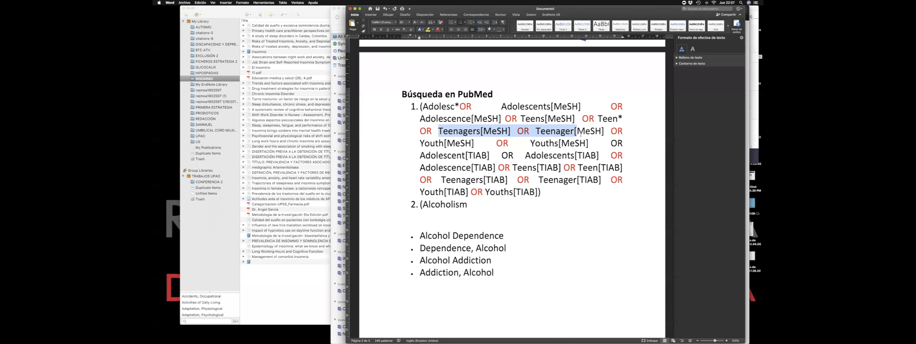
pyautogui.moveTo(445, 145); pyautogui.dragTo(508, 145)
pyautogui.click(444, 145)
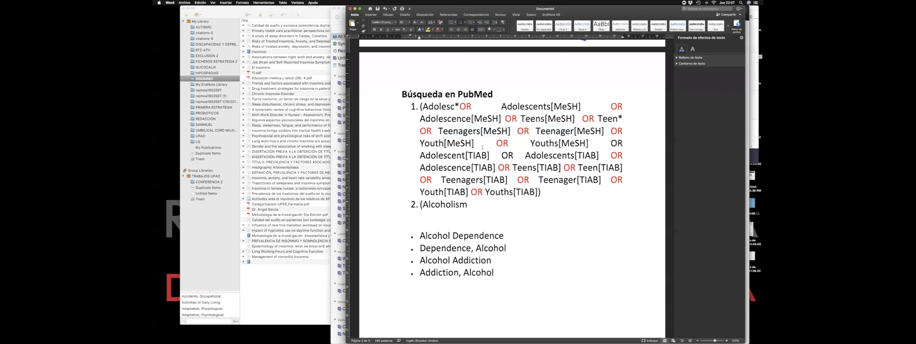
pyautogui.write('*')
pyautogui.press('Delete')
pyautogui.press('Delete')
pyautogui.press('Delete')
pyautogui.press('Delete')
pyautogui.press('Delete')
pyautogui.press('Delete')
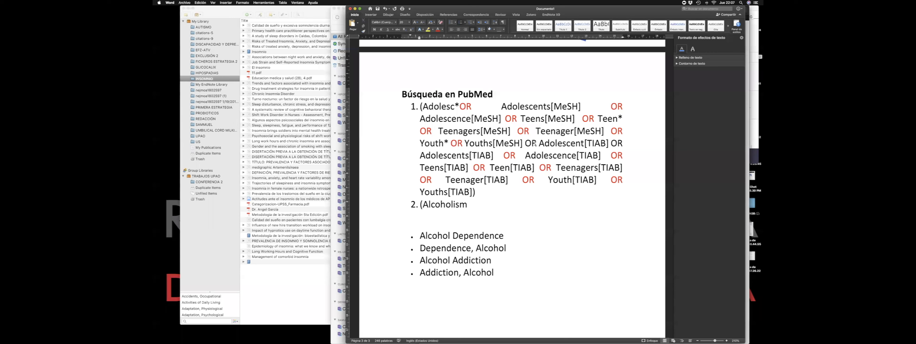
# Truncate Alcoholism in the second search line to Alcoholis*.
pyautogui.moveTo(521, 143); pyautogui.dragTo(423, 106)
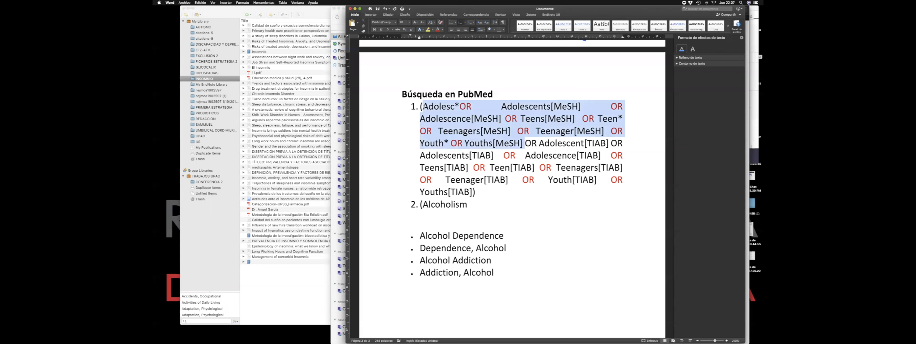
pyautogui.click(474, 205)
pyautogui.doubleClick(456, 204)
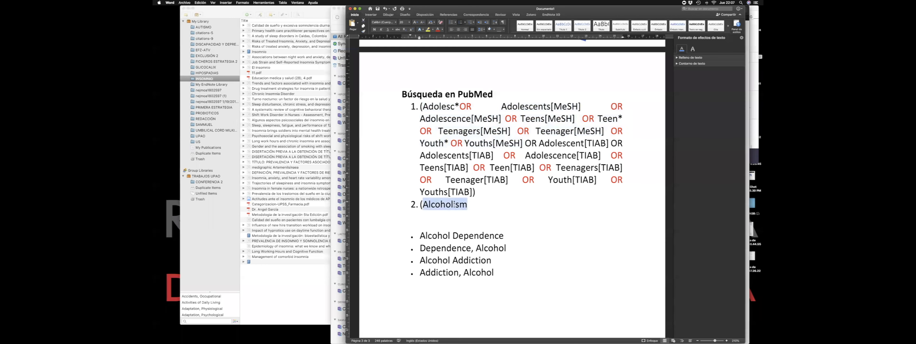
pyautogui.click(475, 204)
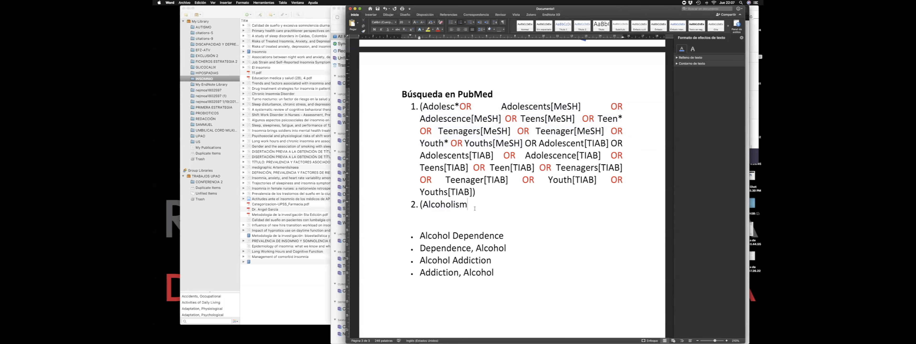
pyautogui.write('*')
pyautogui.press('BackSpace')
pyautogui.press('BackSpace')
pyautogui.write('*')
pyautogui.moveTo(461, 205); pyautogui.dragTo(465, 204)
pyautogui.click(459, 210)
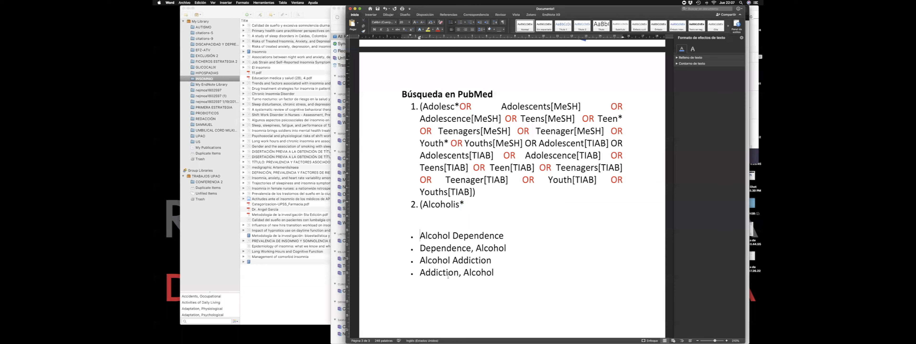
# Move the first bulleted synonym into the second search line so it reads "(Alcoholis* OR Alcohol Dependence".
pyautogui.press('BackSpace')
pyautogui.press('BackSpace')
pyautogui.press('BackSpace')
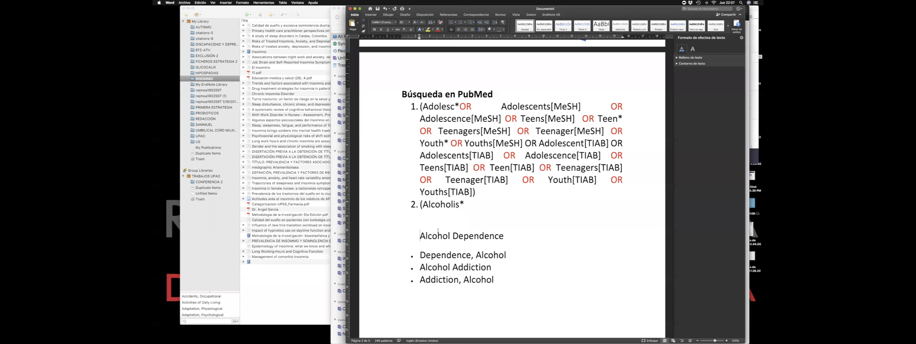
pyautogui.write('OR Alcohol Dependence')
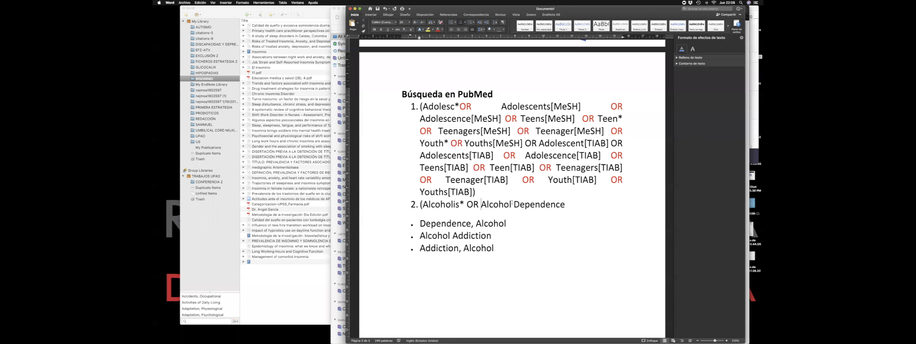
# Enclose the term Alcohol Dependence in the second search line in quotation marks.
pyautogui.scroll(-3, 494, 201)
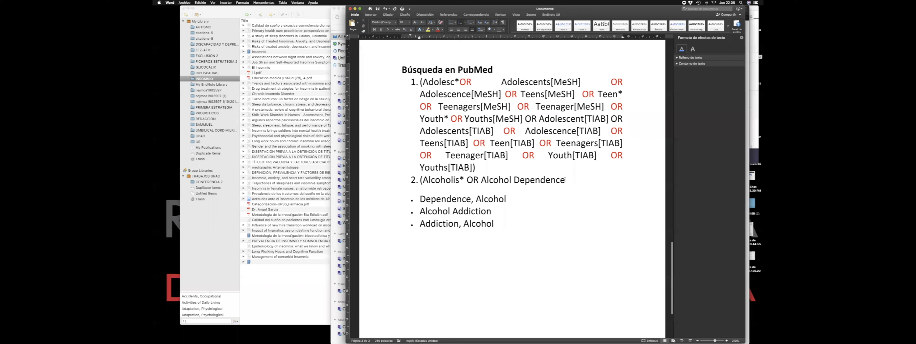
pyautogui.moveTo(566, 179); pyautogui.dragTo(481, 180)
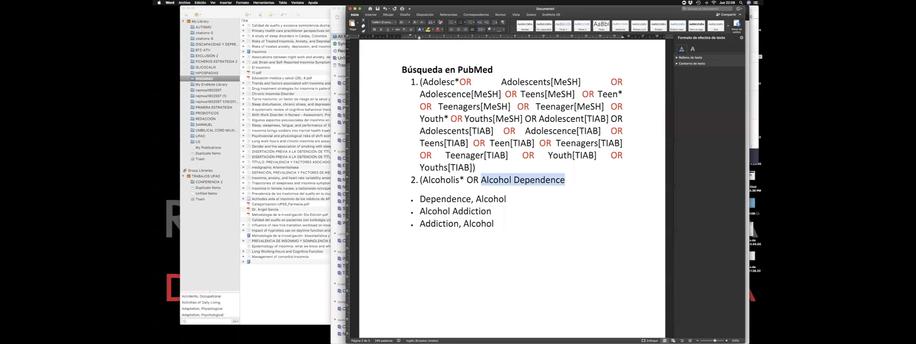
pyautogui.click(480, 180)
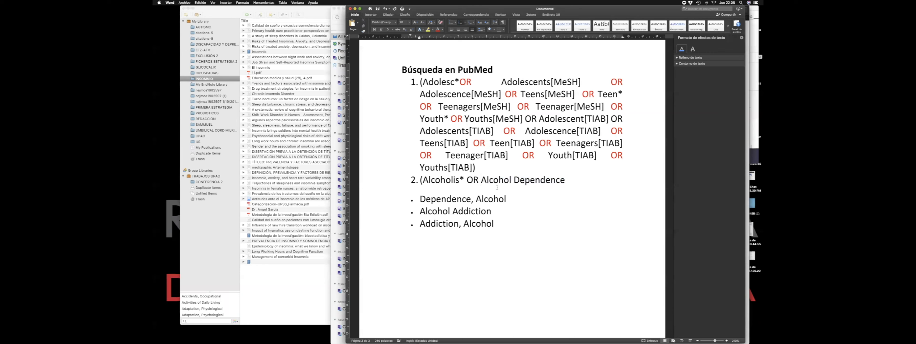
pyautogui.write('"')
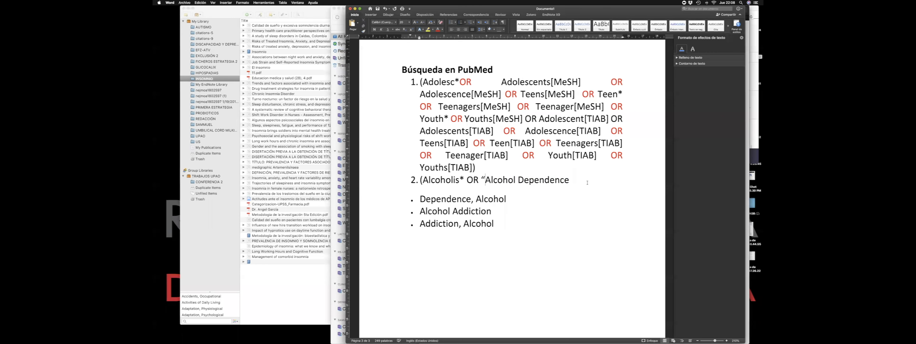
pyautogui.write('"')
# Copy the [MeSH] tag from the first search line to the end of “Alcohol Dependence” and add OR after it.
pyautogui.moveTo(551, 82); pyautogui.dragTo(580, 83)
pyautogui.press('cmd+c')
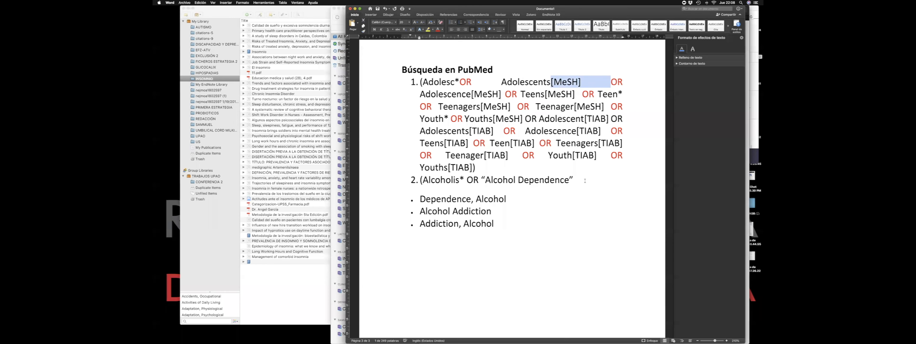
pyautogui.click(583, 186)
pyautogui.press('cmd+v')
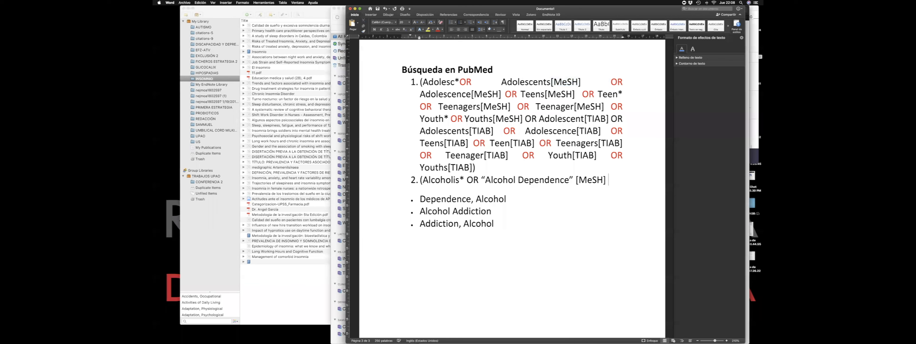
pyautogui.write('OR')
# Enclose the bulleted synonym Dependence, Alcohol in quotation marks and join it to the end of the second search line.
pyautogui.click(418, 199)
pyautogui.write('“')
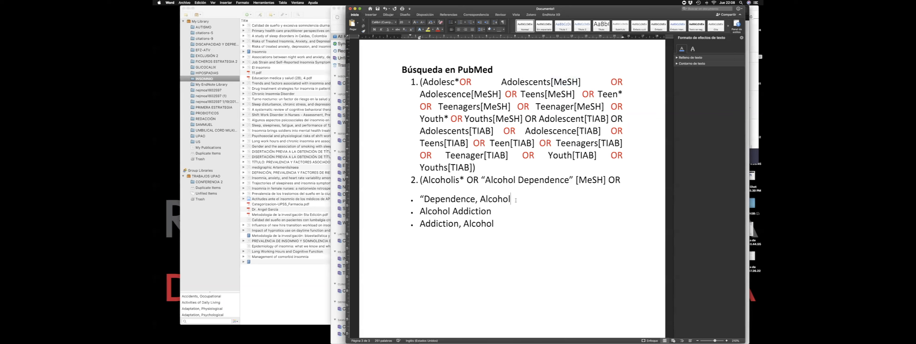
pyautogui.write('”')
pyautogui.moveTo(475, 200); pyautogui.dragTo(480, 200)
pyautogui.moveTo(511, 198); pyautogui.dragTo(480, 200)
pyautogui.click(477, 201)
pyautogui.press('BackSpace')
pyautogui.press('BackSpace')
pyautogui.press('BackSpace')
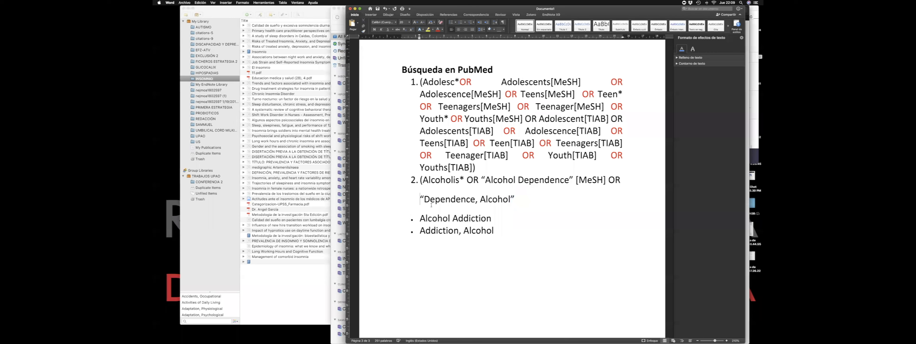
pyautogui.press('BackSpace')
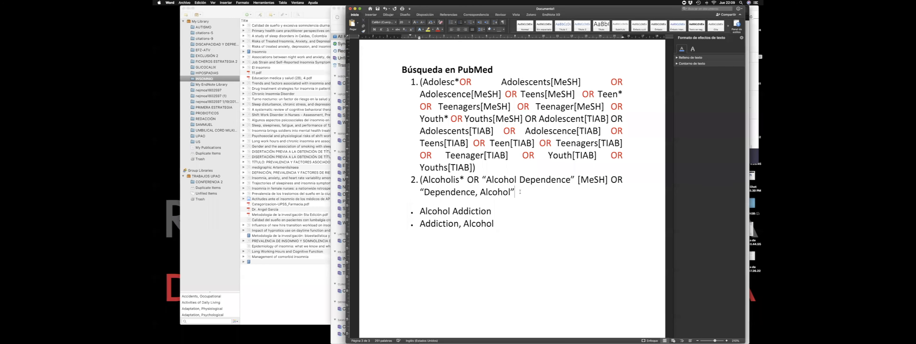
# Add the [MeSH] tag and OR directly after “Dependence, Alcohol” in the second search line.
pyautogui.press('super+v')
pyautogui.press('BackSpace')
pyautogui.write('OR')
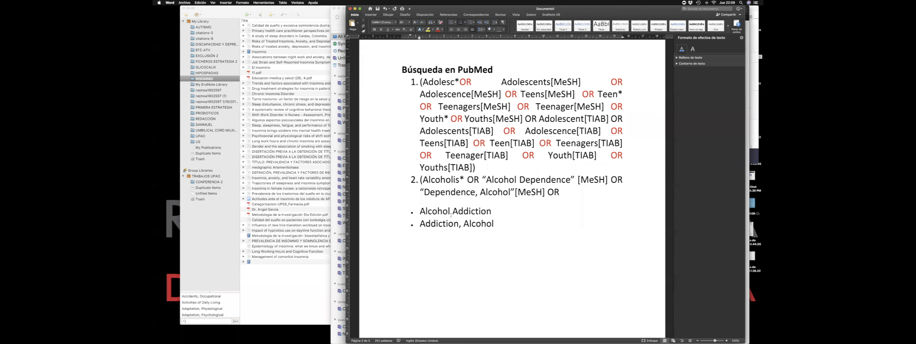
# Enclose the two remaining bulleted synonyms, Alcohol Addiction and Addiction, Alcohol, in quotation marks.
pyautogui.click(419, 211)
pyautogui.write('"')
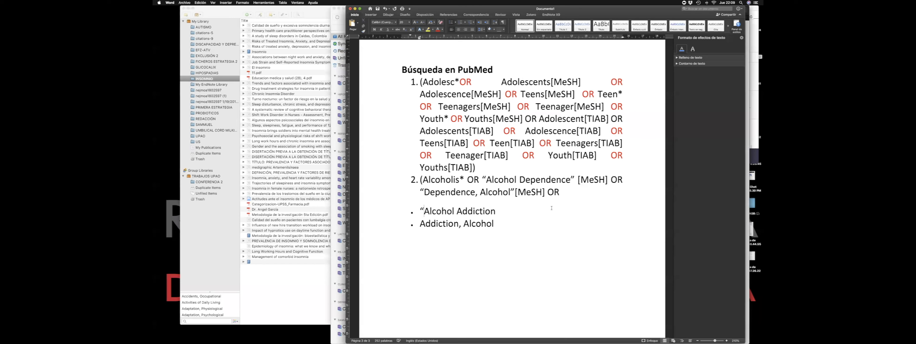
pyautogui.write('"')
pyautogui.click(420, 223)
pyautogui.write('"')
pyautogui.click(500, 218)
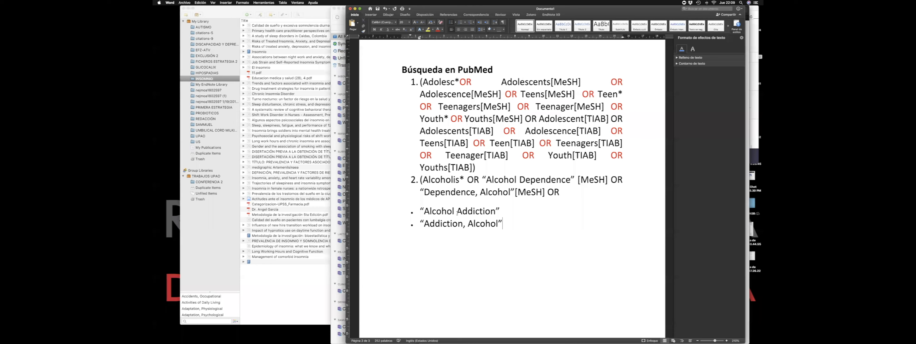
# Add the [MeSH] tag to both bulleted synonyms and put OR after “Alcohol Addiction”[MeSH].
pyautogui.press('super+v')
pyautogui.press('BackSpace')
pyautogui.click(507, 223)
pyautogui.press('super+v')
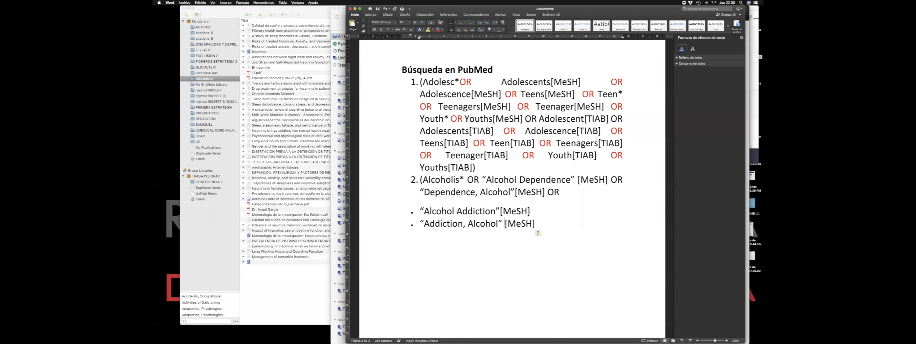
pyautogui.press('BackSpace')
pyautogui.write('OR')
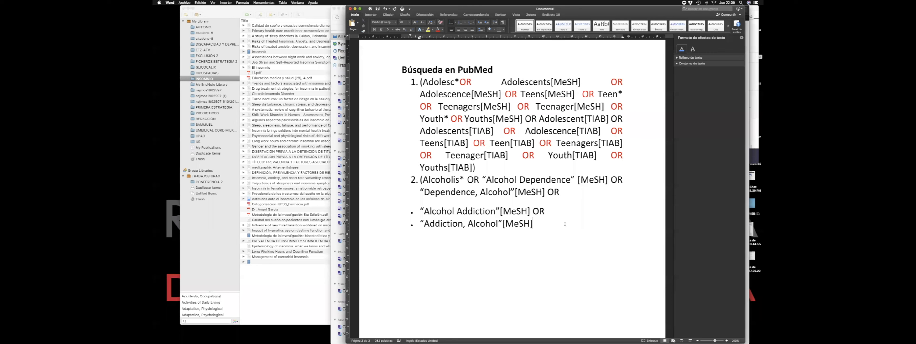
# Close the last synonym with a parenthesis and join both bulleted synonyms to the end of the second search line.
pyautogui.click(565, 224)
pyautogui.write(')')
pyautogui.press('BackSpace')
pyautogui.press('BackSpace')
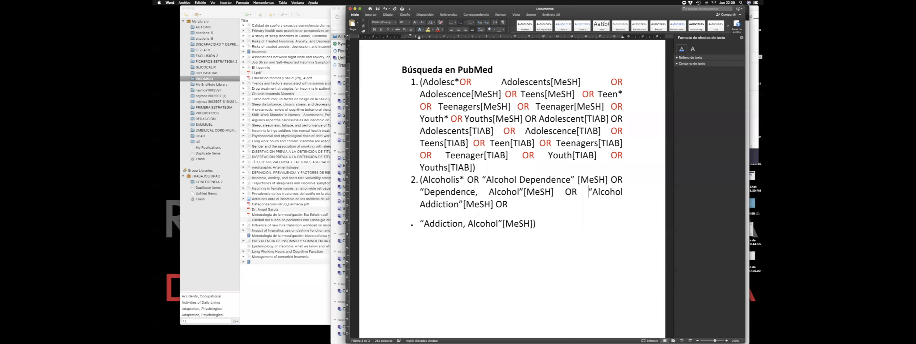
pyautogui.press('BackSpace')
pyautogui.press('BackSpace')
pyautogui.press('BackSpace')
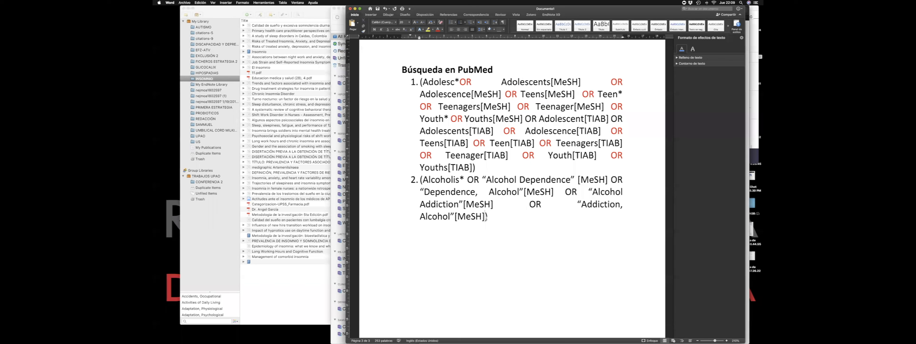
# Change the first term of the second search line to Alcoholism*.
pyautogui.moveTo(485, 216); pyautogui.dragTo(421, 181)
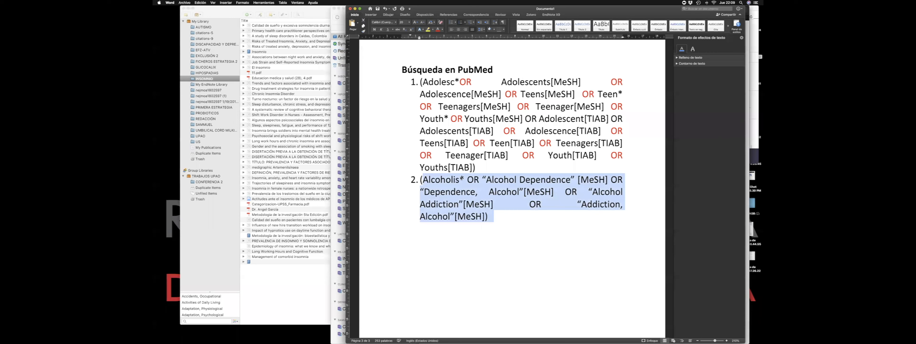
pyautogui.click(461, 180)
pyautogui.write('m')
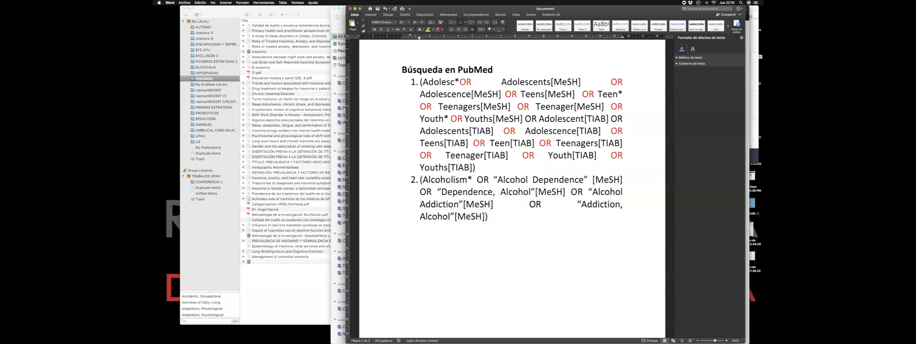
# Duplicate all the alcoholism terms inside the parentheses of the second search line, joined to the originals with OR.
pyautogui.moveTo(467, 179); pyautogui.dragTo(484, 214)
pyautogui.press('super+c')
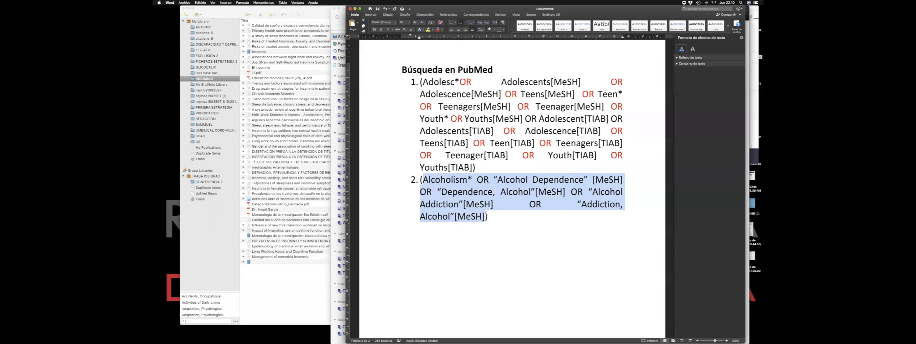
pyautogui.press('Right')
pyautogui.write('OR')
pyautogui.press('super+v')
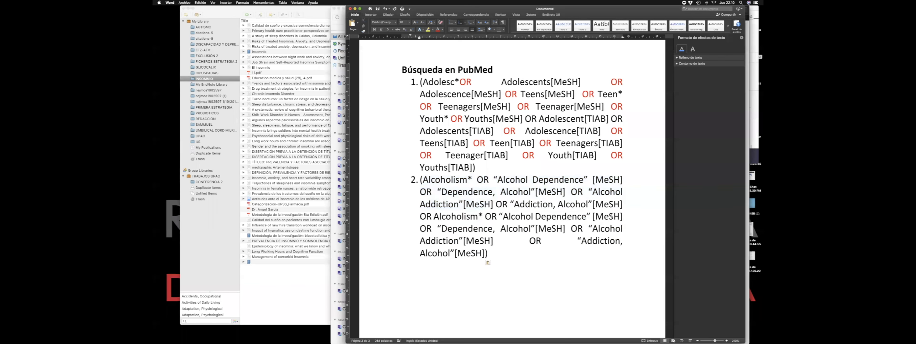
# Replace MeSH with TIAB in the tags of the four duplicated quoted terms in the second search line.
pyautogui.doubleClick(611, 216)
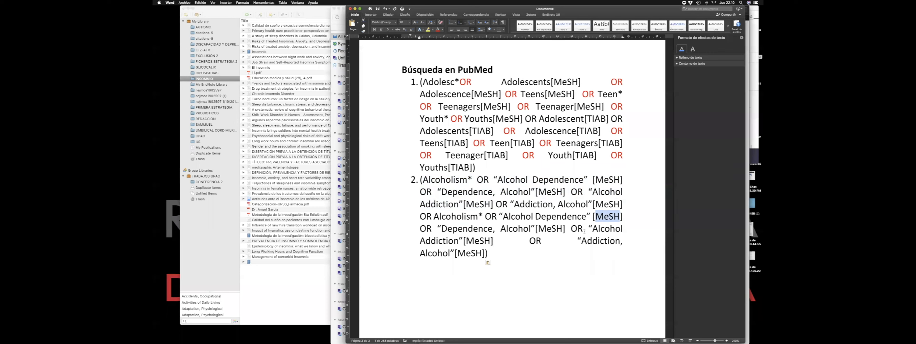
pyautogui.write('TIAB')
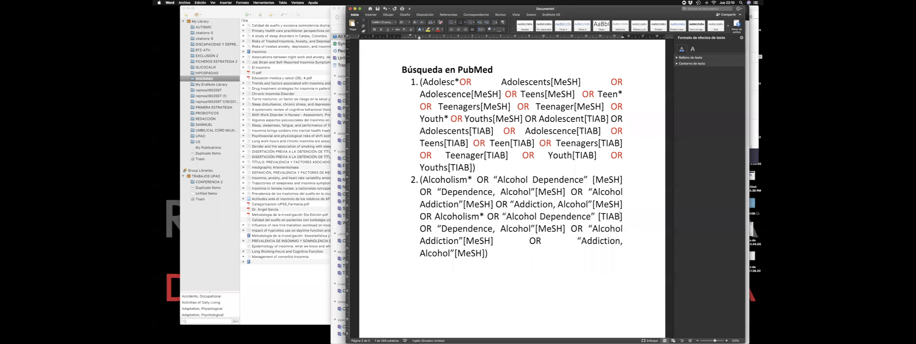
pyautogui.doubleClick(610, 216)
pyautogui.press('cmd+c')
pyautogui.doubleClick(557, 228)
pyautogui.press('cmd+v')
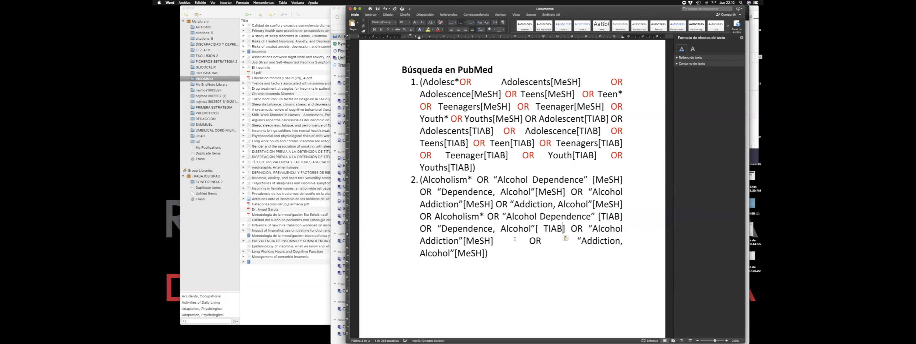
pyautogui.doubleClick(475, 241)
pyautogui.press('cmd+v')
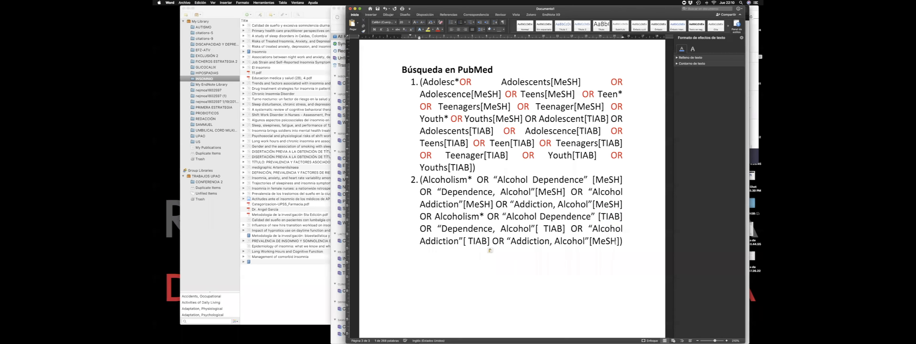
pyautogui.doubleClick(604, 242)
pyautogui.press('cmd+v')
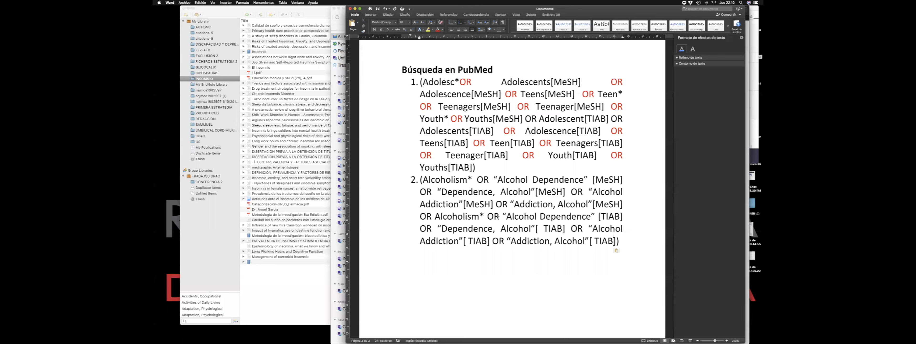
# Remove the extra spaces before and inside the [TIAB] tags of the second search line.
pyautogui.click(598, 216)
pyautogui.press('BackSpace')
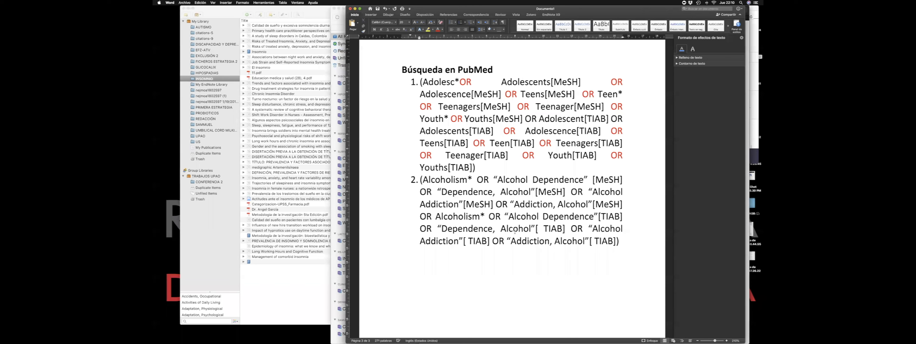
pyautogui.click(544, 228)
pyautogui.press('BackSpace')
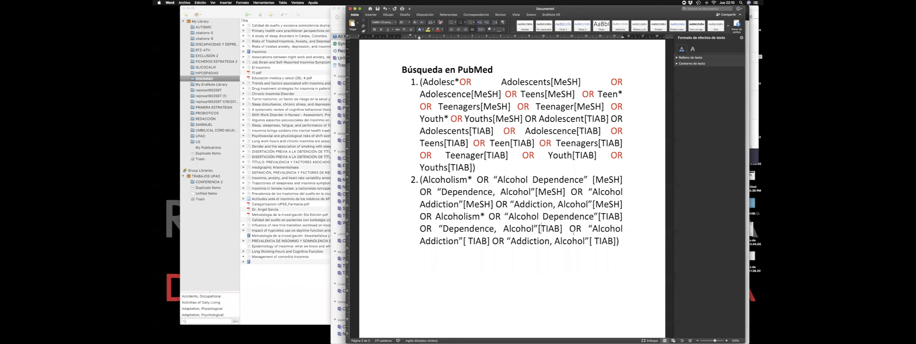
pyautogui.click(469, 241)
pyautogui.press('BackSpace')
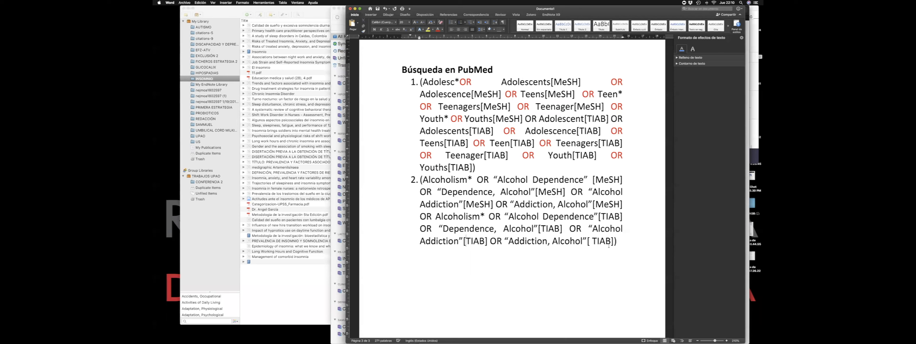
pyautogui.press('BackSpace')
pyautogui.moveTo(611, 240); pyautogui.dragTo(429, 179)
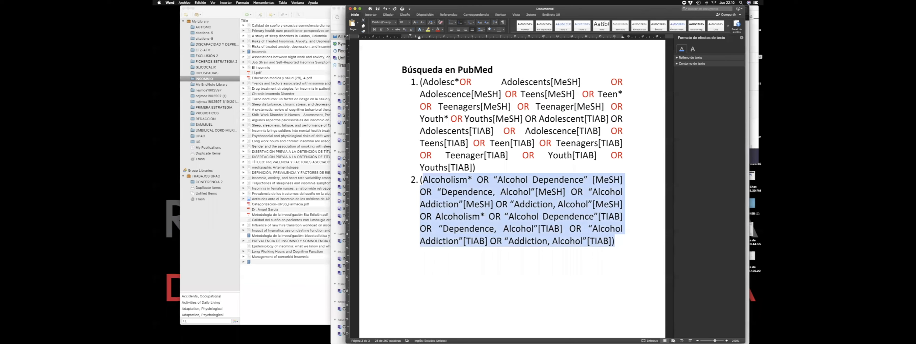
pyautogui.click(491, 106)
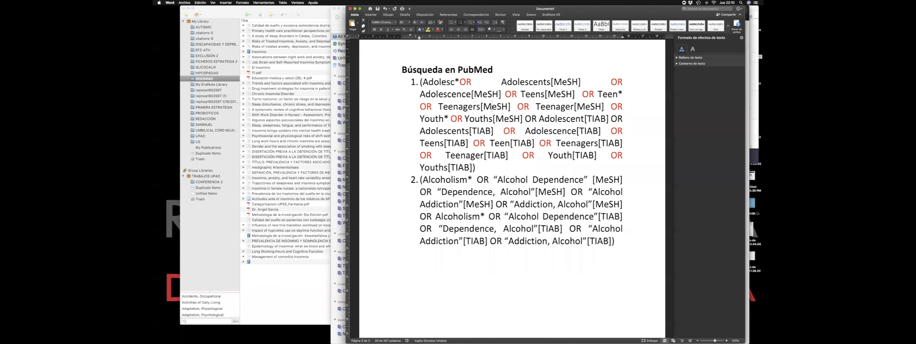
pyautogui.doubleClick(494, 106)
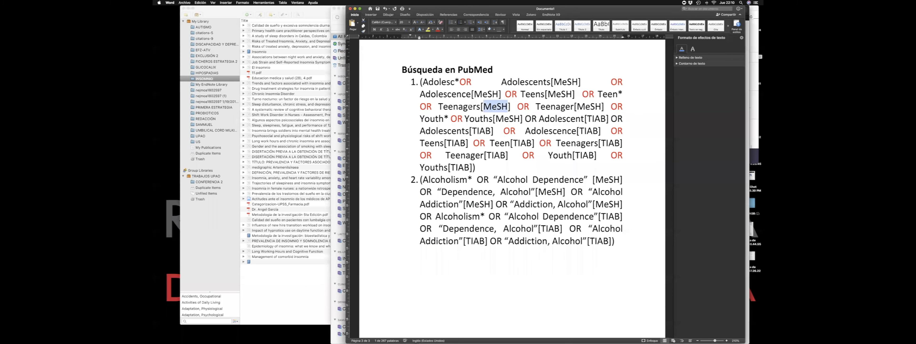
pyautogui.doubleClick(470, 107)
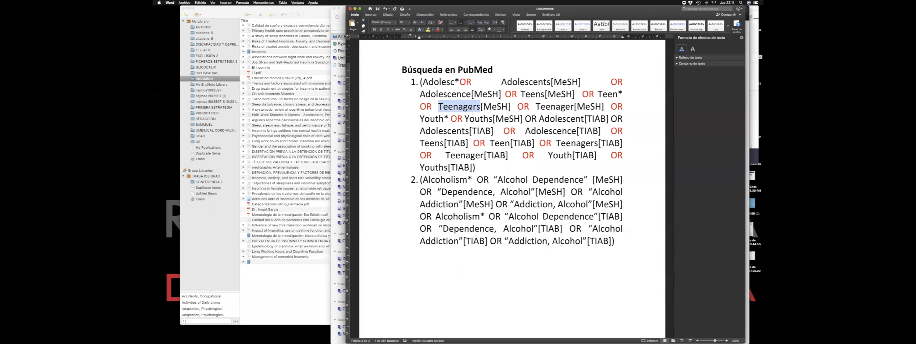
pyautogui.click(492, 107)
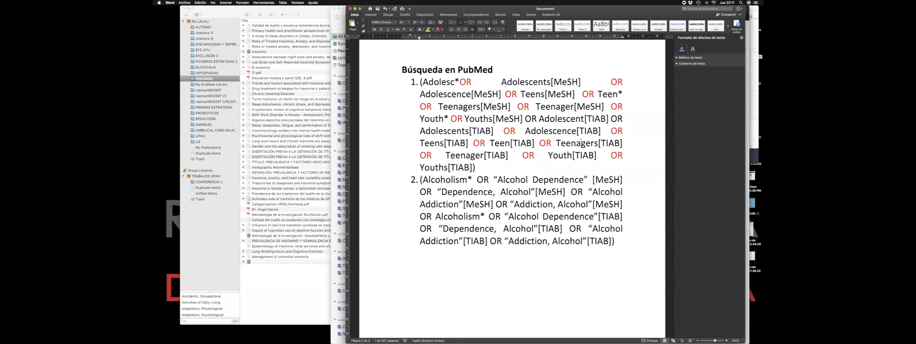
pyautogui.doubleClick(618, 142)
# Insert a space after Adolesc* in the first search line and start a third numbered line below the second.
pyautogui.click(460, 82)
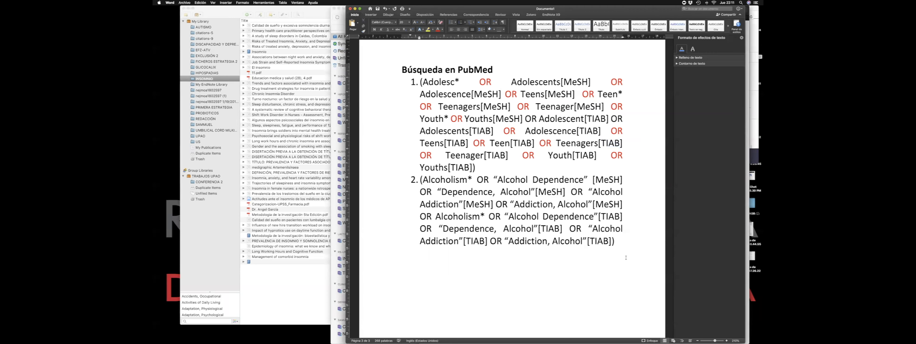
pyautogui.press('Return')
# Examine the adolescent terms of the first search line against the alcoholism terms of the second.
pyautogui.tripleClick(449, 93)
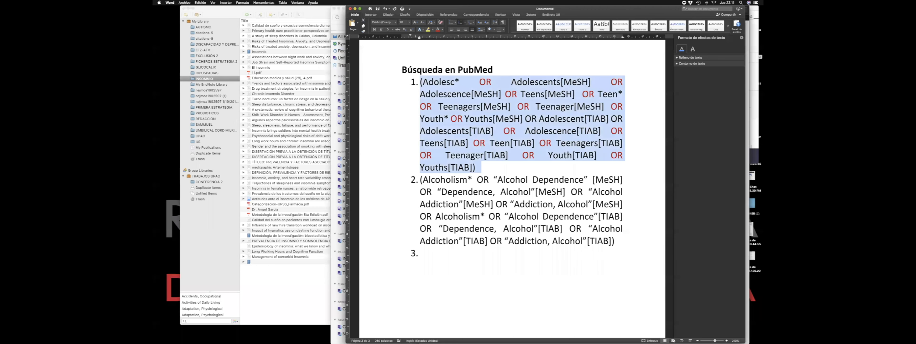
pyautogui.tripleClick(473, 191)
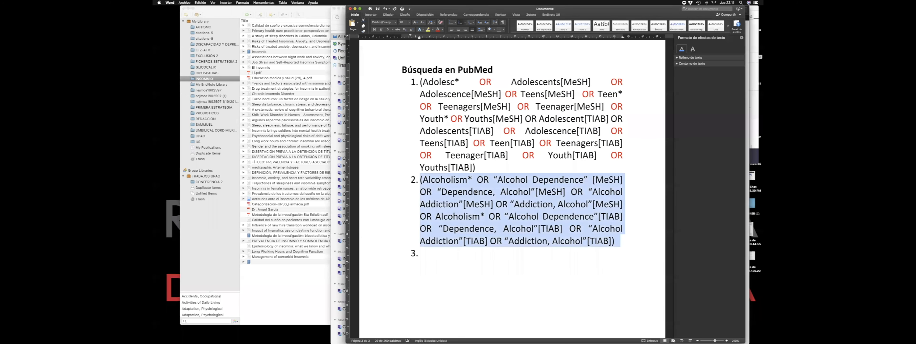
pyautogui.click(441, 253)
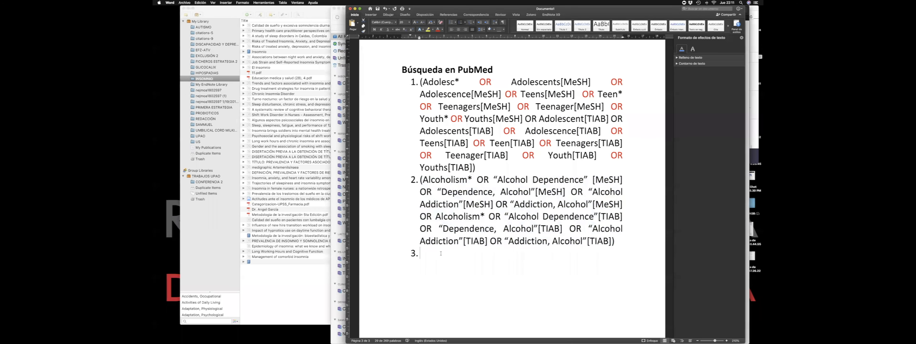
pyautogui.scroll(-1, 441, 253)
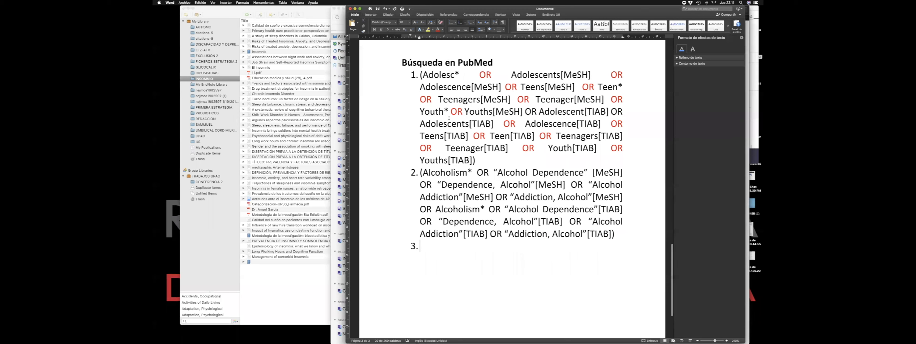
pyautogui.tripleClick(452, 121)
pyautogui.tripleClick(459, 186)
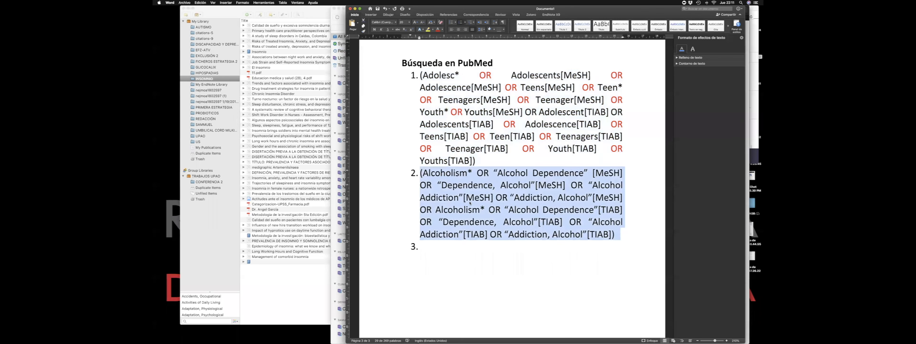
pyautogui.click(438, 247)
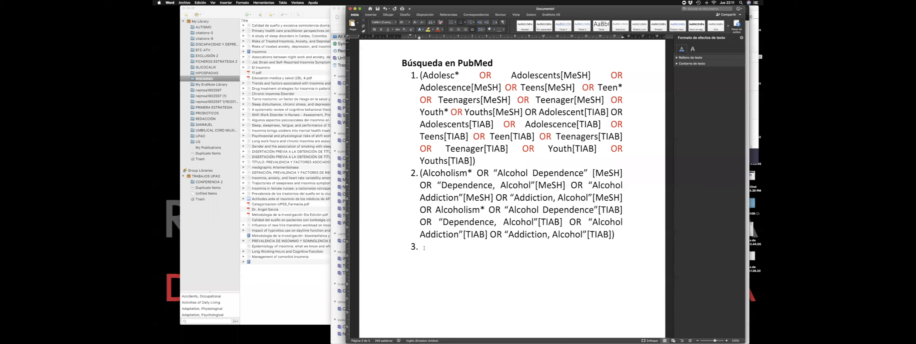
pyautogui.moveTo(424, 248); pyautogui.dragTo(420, 252)
pyautogui.scroll(-3, 435, 222)
pyautogui.scroll(2, 469, 158)
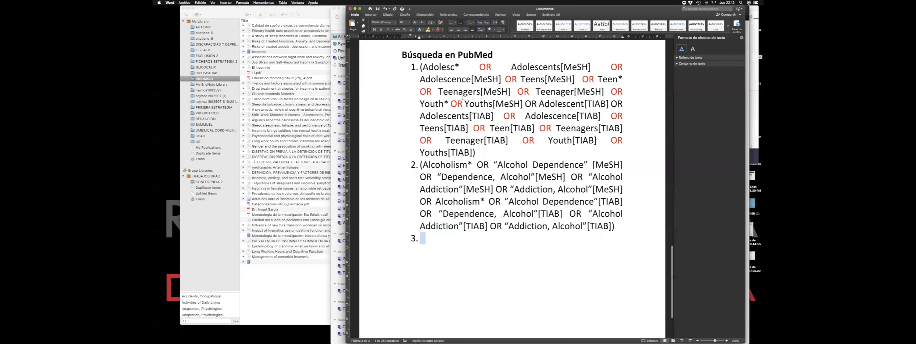
pyautogui.tripleClick(486, 156)
pyautogui.tripleClick(481, 177)
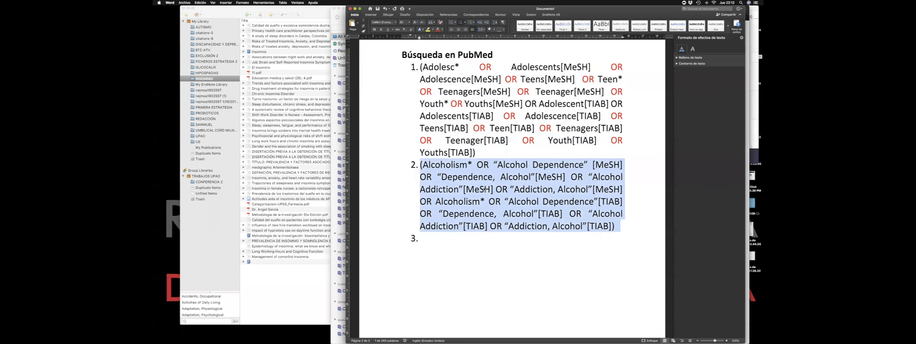
pyautogui.tripleClick(458, 111)
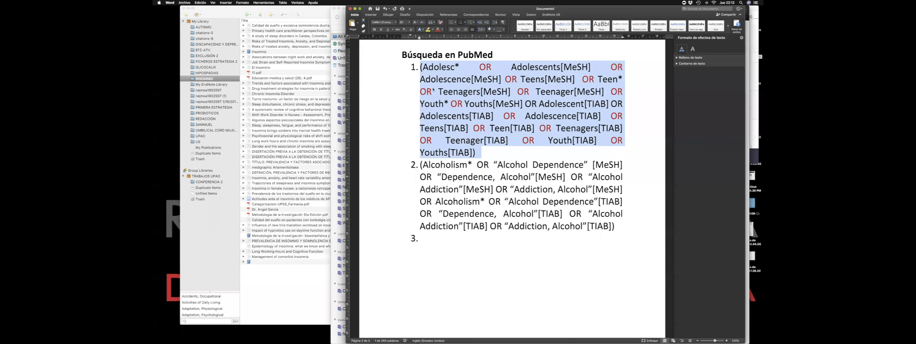
pyautogui.tripleClick(479, 219)
# Write #1 AND #2 as the third search line and colour its AND operator red.
pyautogui.click(449, 242)
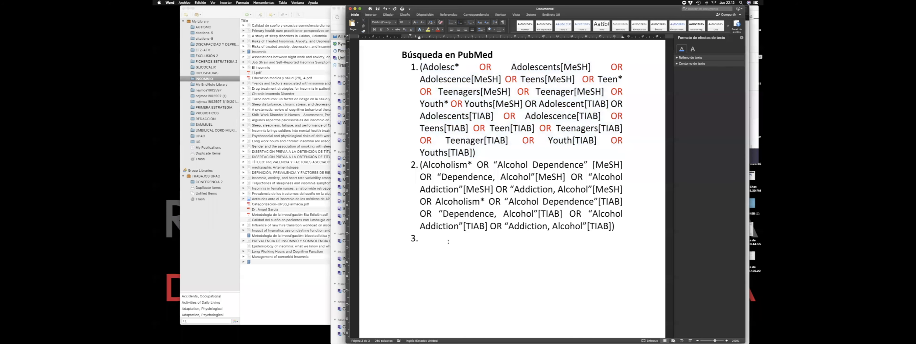
pyautogui.write('#1')
pyautogui.tripleClick(479, 149)
pyautogui.click(455, 237)
pyautogui.write('AND #2')
pyautogui.doubleClick(442, 237)
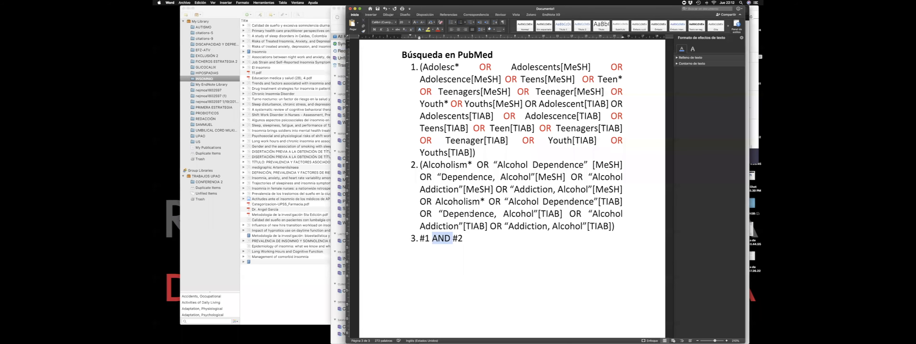
pyautogui.click(438, 29)
pyautogui.scroll(-3, 468, 191)
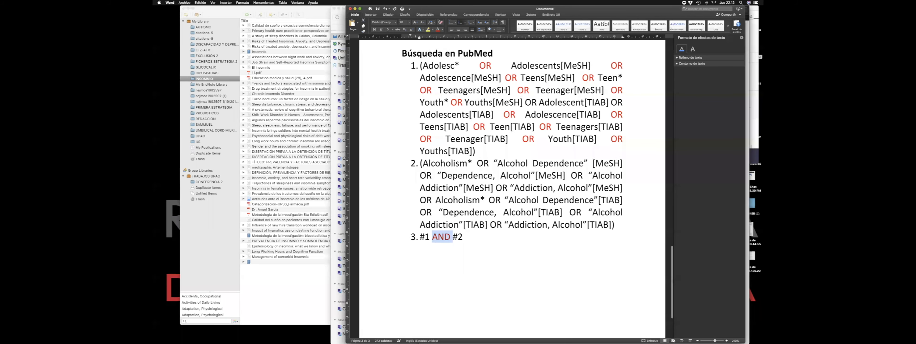
pyautogui.click(473, 192)
pyautogui.scroll(2, 472, 195)
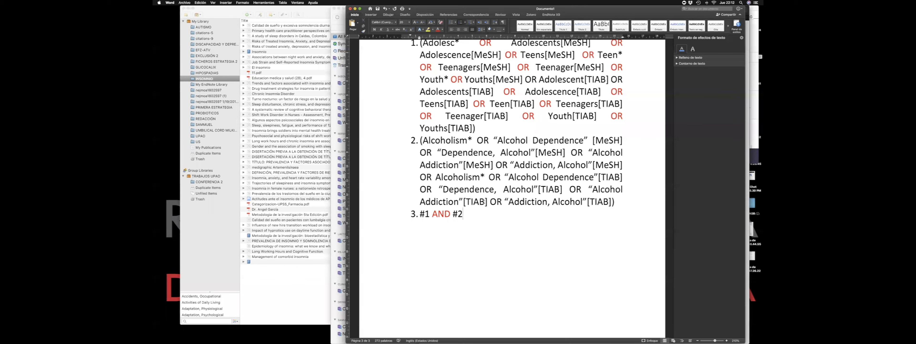
pyautogui.scroll(2, 485, 201)
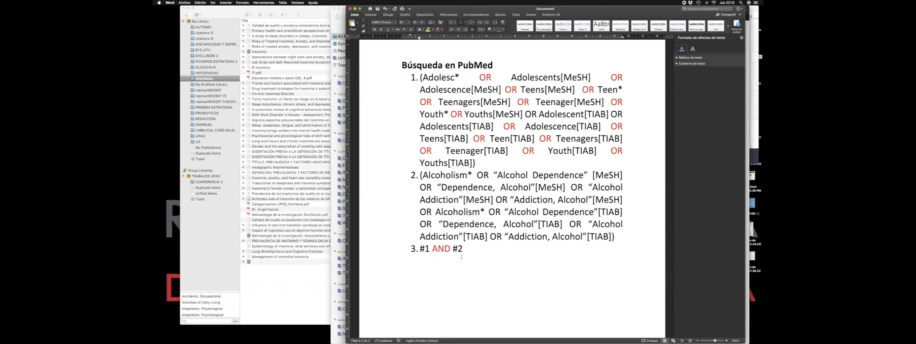
pyautogui.doubleClick(444, 247)
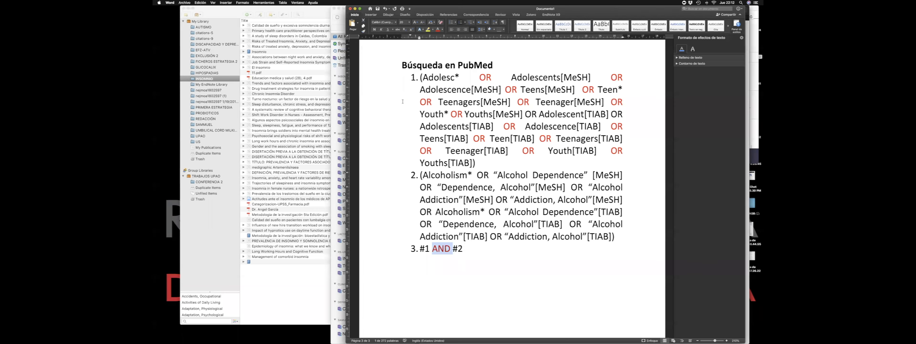
# Draw an ellipse below the third search line and place a copy partly overlapping its right side.
pyautogui.click(370, 15)
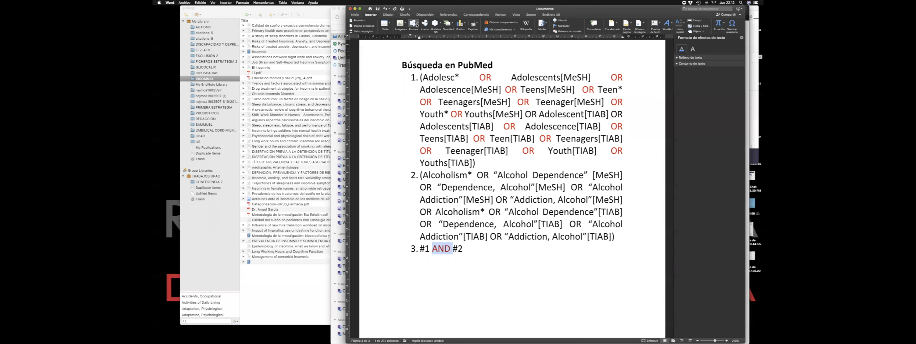
pyautogui.click(414, 23)
pyautogui.click(445, 38)
pyautogui.scroll(-4, 512, 178)
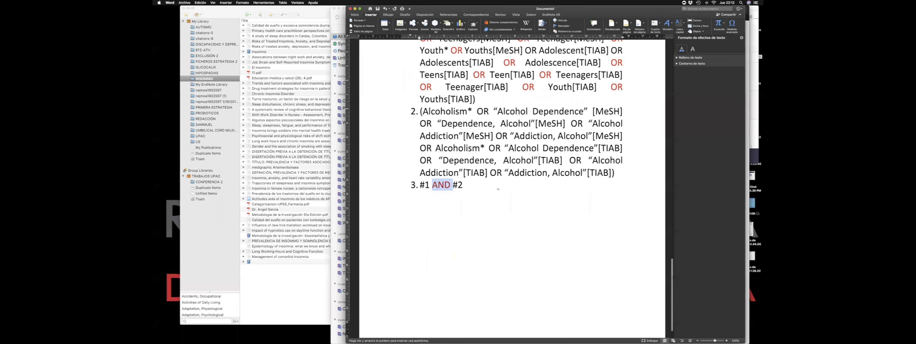
pyautogui.moveTo(414, 205); pyautogui.dragTo(491, 287)
pyautogui.moveTo(470, 260); pyautogui.dragTo(544, 249)
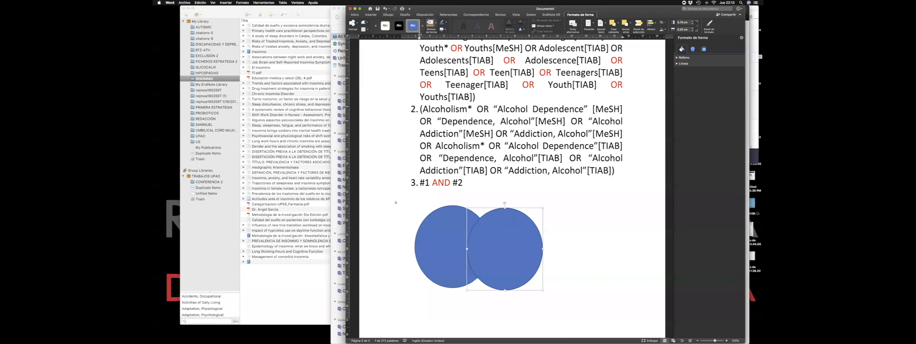
# Remove the fill from both ellipses and align the left one level with the right one.
pyautogui.click(431, 22)
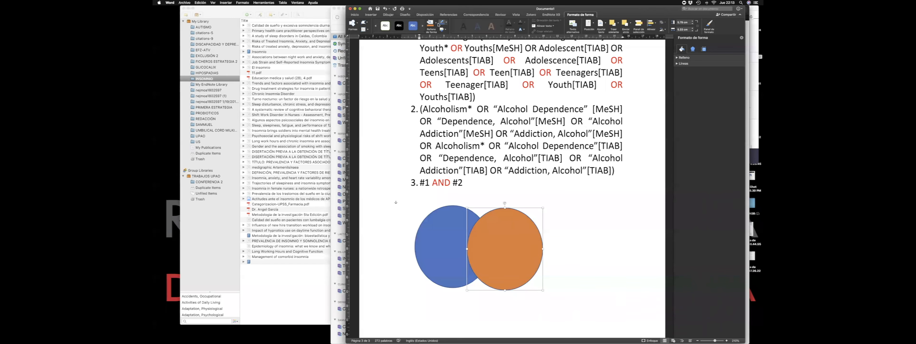
pyautogui.click(437, 24)
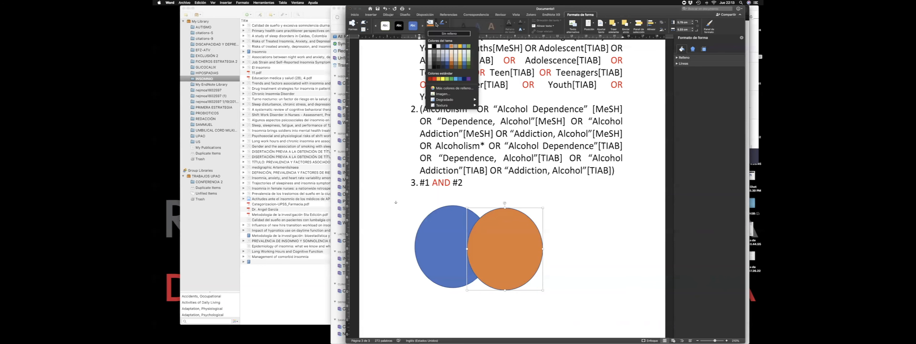
pyautogui.click(444, 32)
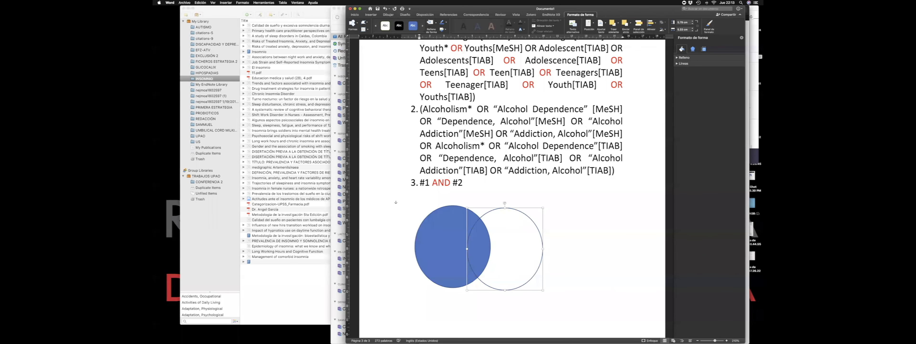
pyautogui.click(448, 244)
pyautogui.moveTo(451, 230); pyautogui.dragTo(450, 232)
pyautogui.click(431, 24)
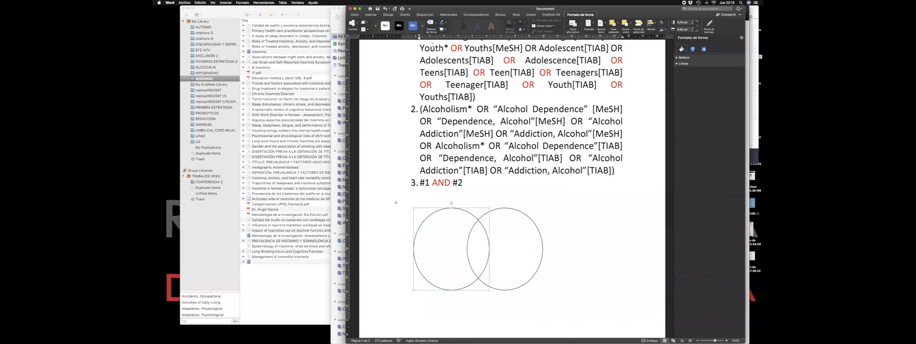
pyautogui.click(569, 224)
# Shrink the left ellipse to a smaller circle that still overlaps the right one.
pyautogui.scroll(-2, 507, 206)
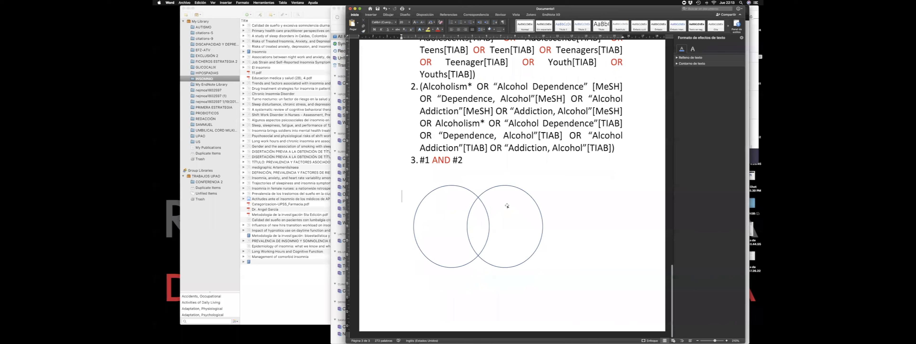
pyautogui.click(455, 188)
pyautogui.moveTo(414, 186); pyautogui.dragTo(431, 213)
pyautogui.moveTo(453, 268); pyautogui.dragTo(447, 252)
pyautogui.click(568, 251)
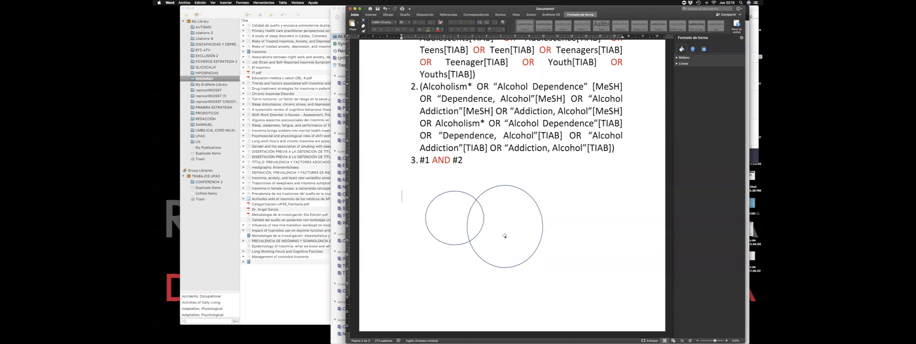
# Resize the right ellipse to a circle of about the same size and height as the left one.
pyautogui.click(505, 185)
pyautogui.moveTo(543, 268); pyautogui.dragTo(571, 250)
pyautogui.click(484, 260)
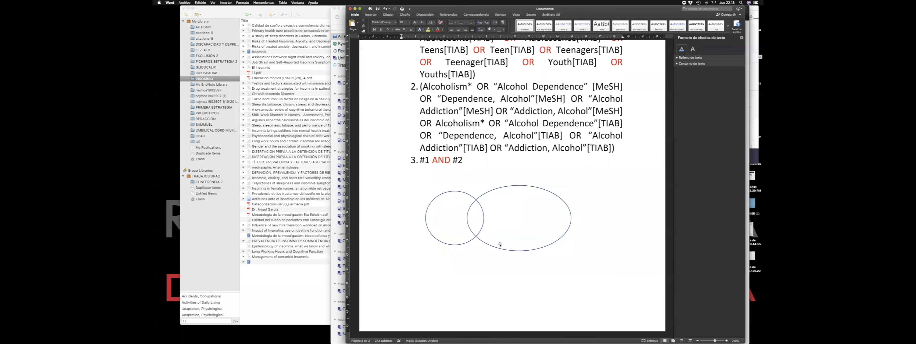
pyautogui.click(571, 213)
pyautogui.moveTo(571, 250); pyautogui.dragTo(528, 246)
pyautogui.click(515, 193)
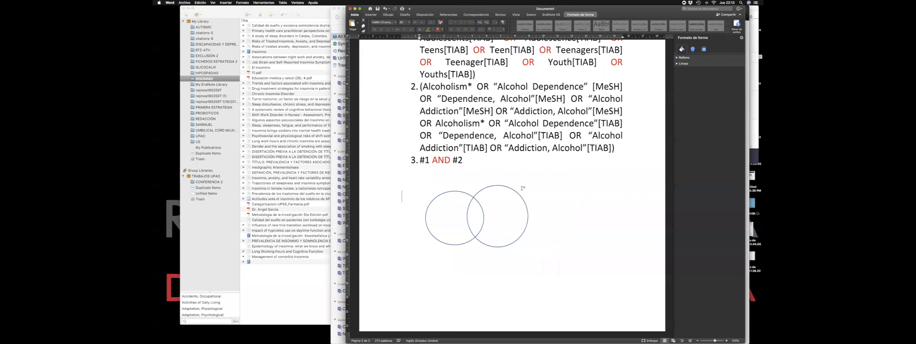
pyautogui.click(515, 193)
pyautogui.moveTo(529, 185); pyautogui.dragTo(529, 191)
pyautogui.click(555, 227)
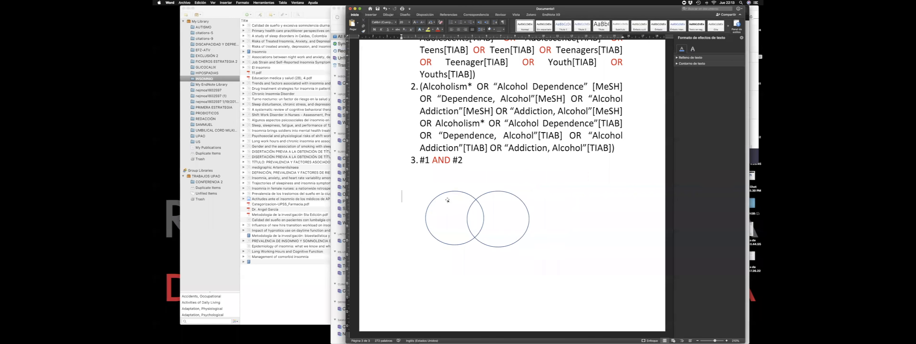
# Enter the text 1 inside the left circle.
pyautogui.click(443, 207)
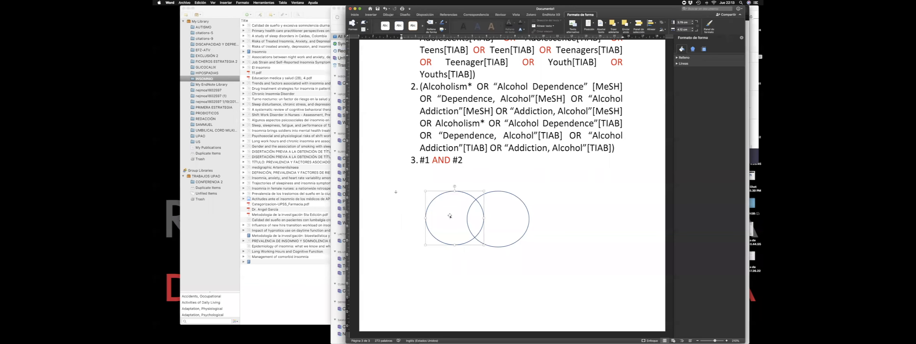
pyautogui.doubleClick(450, 216)
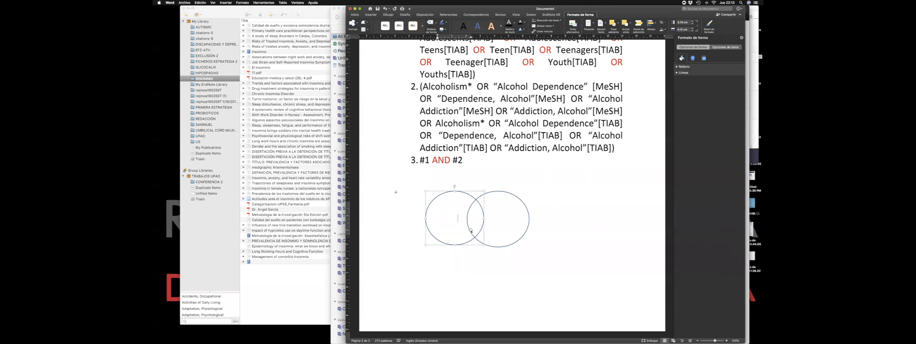
pyautogui.press('super+a')
pyautogui.write('1')
pyautogui.click(480, 271)
pyautogui.click(465, 238)
pyautogui.click(491, 256)
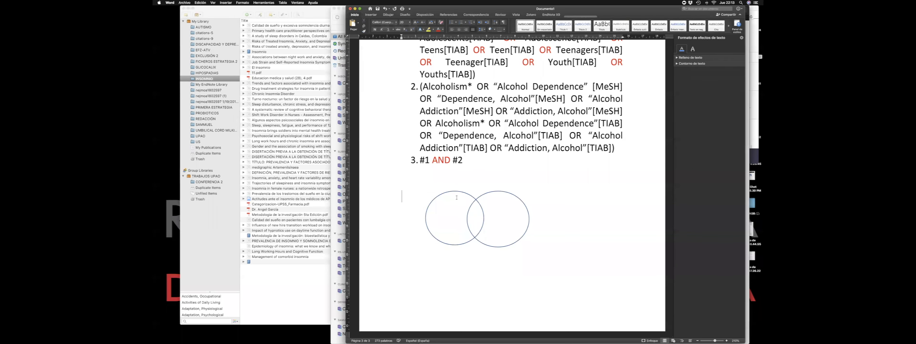
pyautogui.scroll(1, 455, 206)
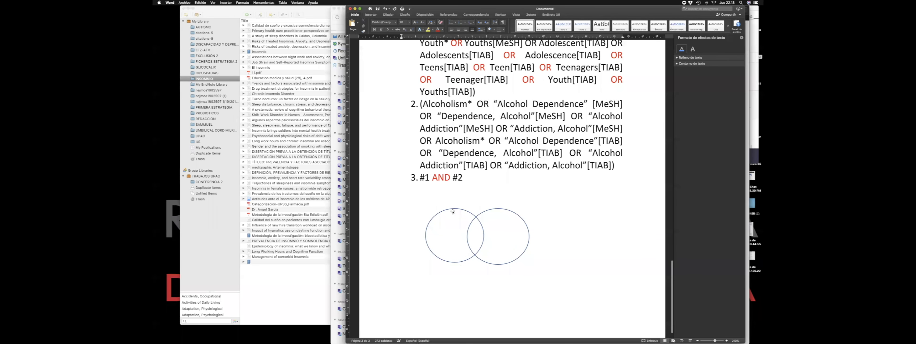
pyautogui.scroll(3, 441, 102)
pyautogui.tripleClick(446, 98)
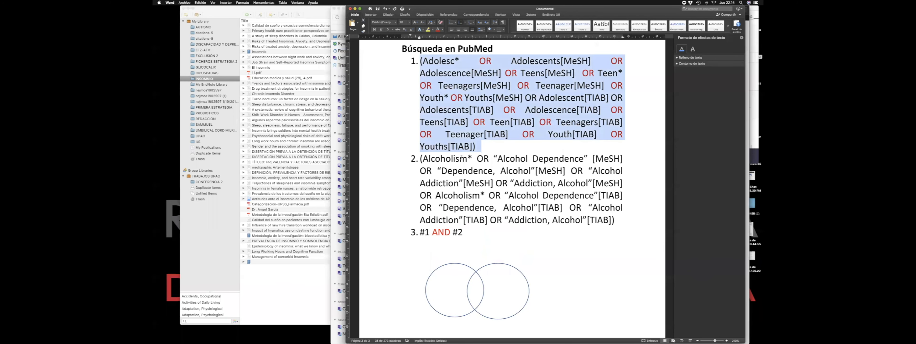
pyautogui.scroll(-4, 477, 213)
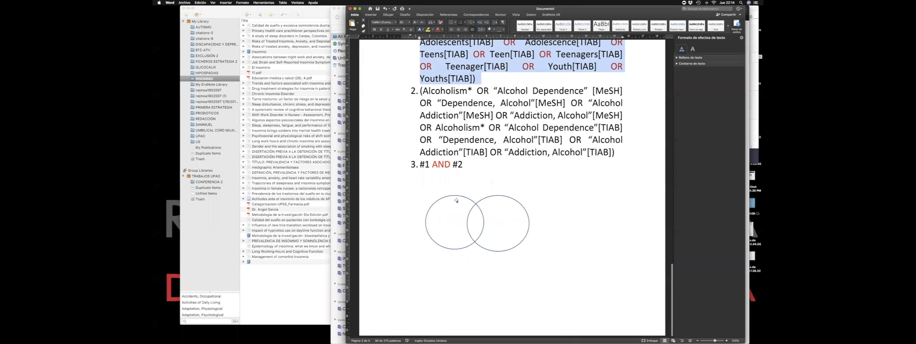
pyautogui.scroll(1, 459, 204)
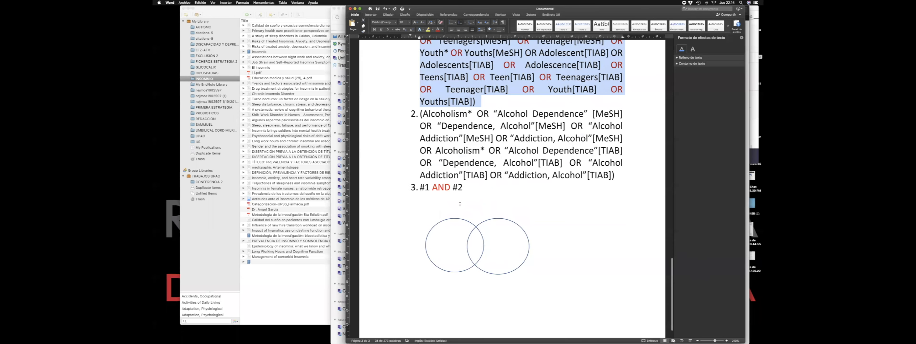
# Move the right circle away from the left one so that the two no longer overlap.
pyautogui.click(455, 138)
pyautogui.tripleClick(507, 155)
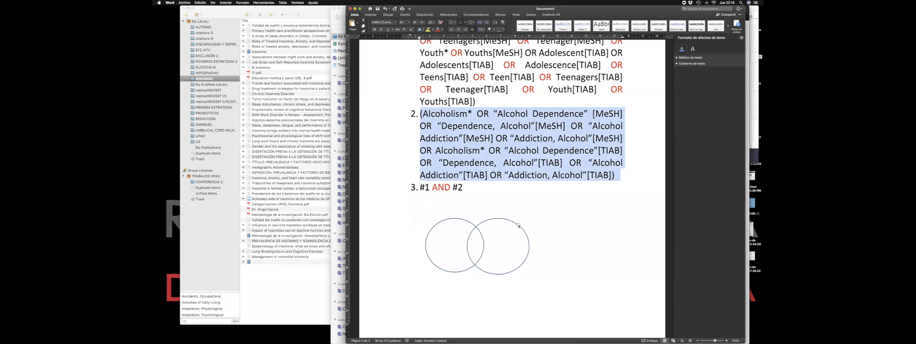
pyautogui.click(515, 223)
pyautogui.click(438, 223)
pyautogui.click(516, 223)
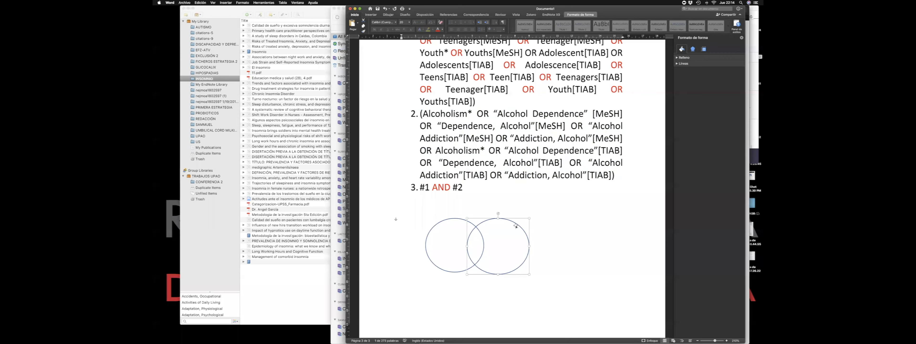
pyautogui.moveTo(516, 225); pyautogui.dragTo(560, 224)
# Review the adolescent search line, the alcoholism line and the combined #1 AND #2 line against the two separated circles.
pyautogui.scroll(4, 459, 191)
pyautogui.tripleClick(455, 147)
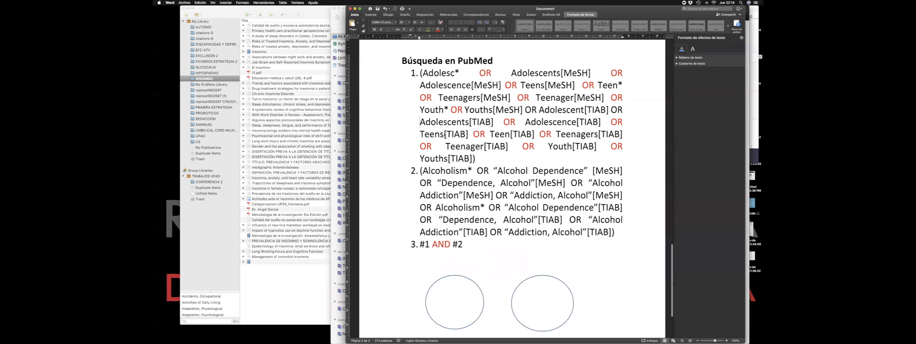
pyautogui.scroll(-6, 452, 178)
pyautogui.click(454, 200)
pyautogui.click(505, 121)
pyautogui.scroll(2, 533, 177)
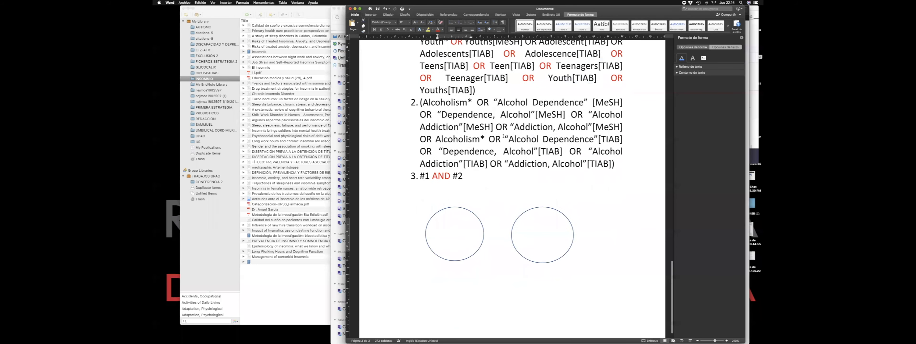
pyautogui.click(542, 208)
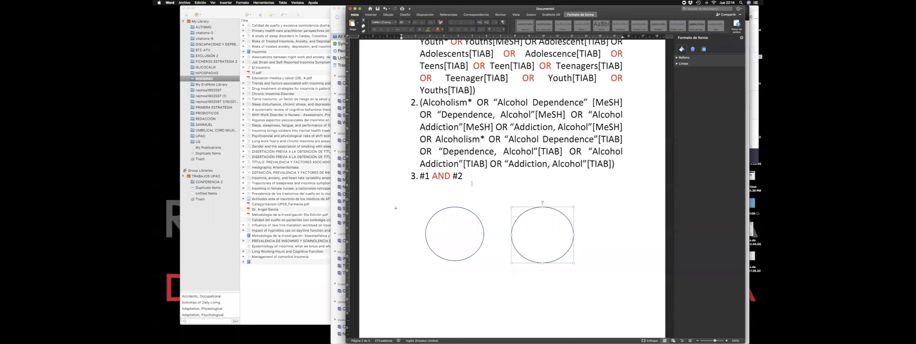
pyautogui.scroll(3, 471, 183)
pyautogui.tripleClick(492, 130)
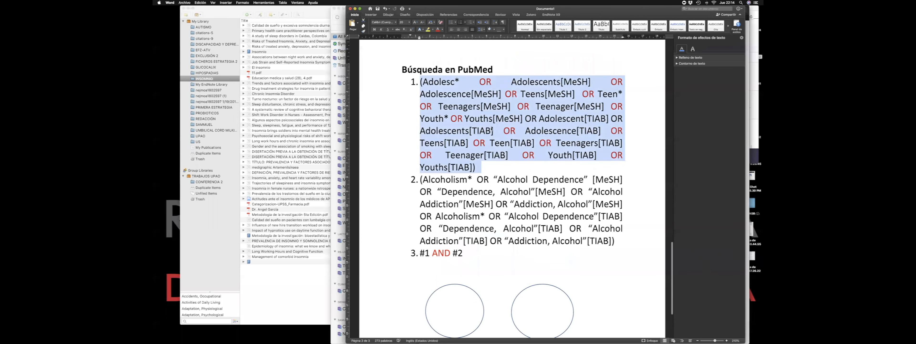
pyautogui.scroll(-2, 485, 164)
pyautogui.tripleClick(487, 164)
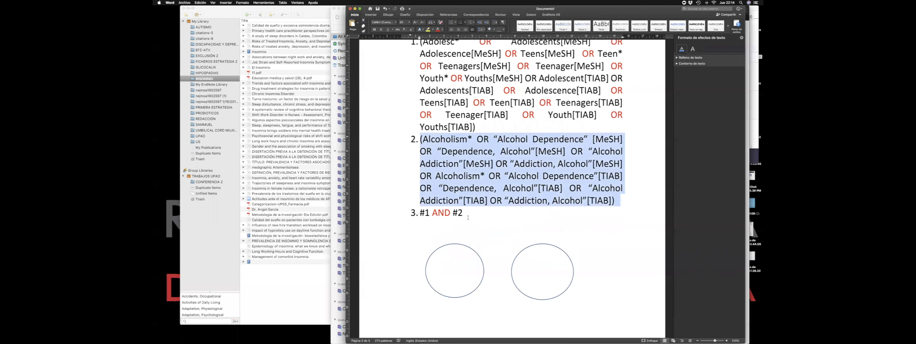
pyautogui.tripleClick(454, 215)
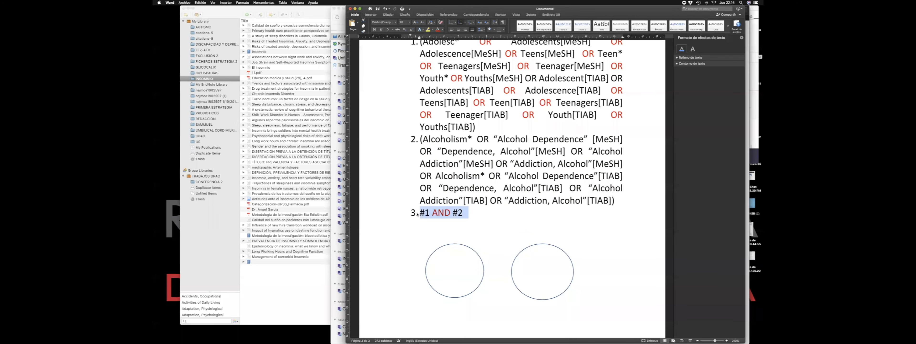
pyautogui.scroll(2, 448, 212)
pyautogui.tripleClick(456, 134)
pyautogui.scroll(-2, 456, 153)
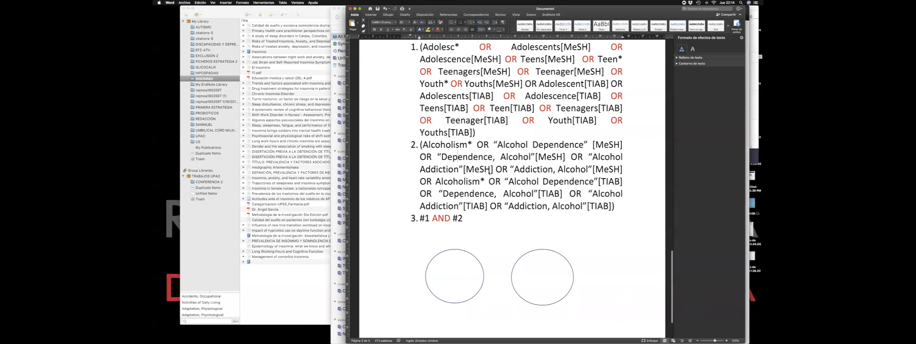
pyautogui.tripleClick(512, 202)
# Move the right circle back so that it partly overlaps the left one.
pyautogui.scroll(-2, 541, 216)
pyautogui.moveTo(541, 217); pyautogui.dragTo(500, 214)
pyautogui.click(505, 238)
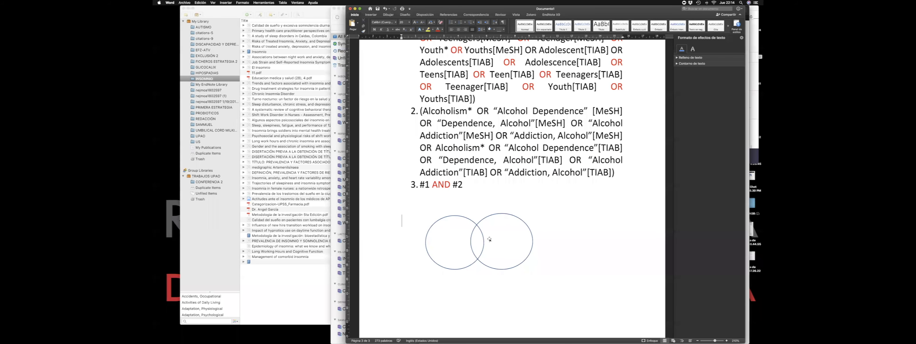
pyautogui.click(478, 237)
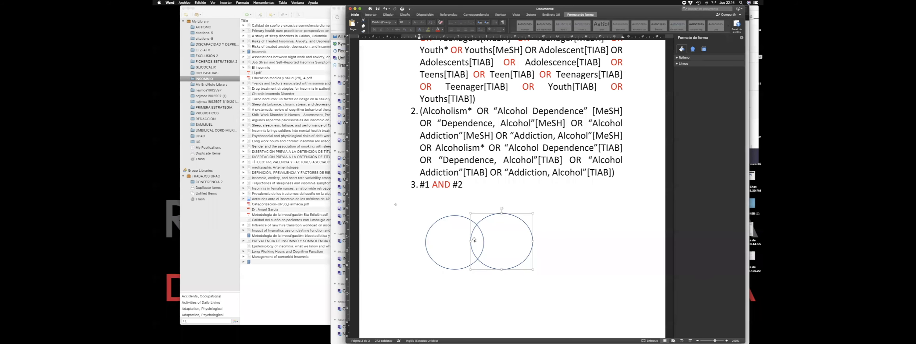
# Examine the intersection of the two circles up close.
pyautogui.scroll(-2, 478, 227)
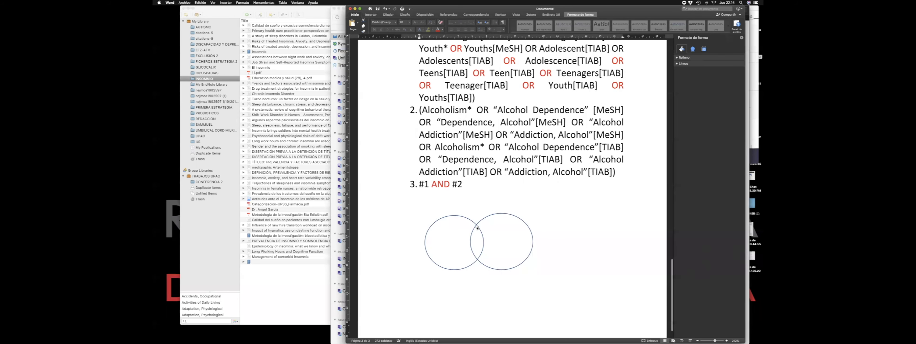
pyautogui.scroll(5, 477, 227)
pyautogui.hscroll(-2, 484, 228)
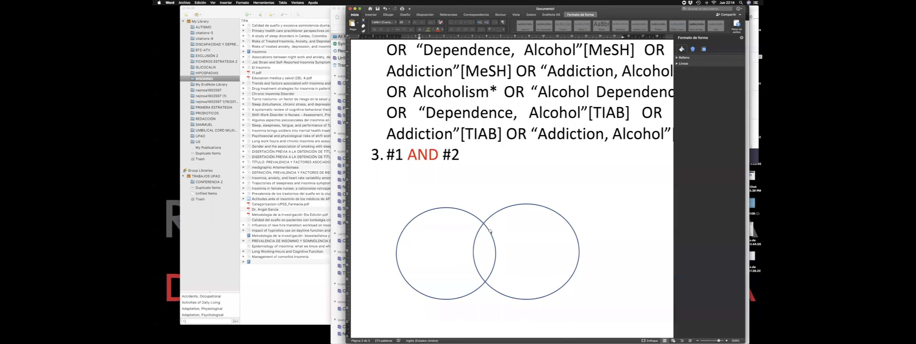
pyautogui.click(491, 232)
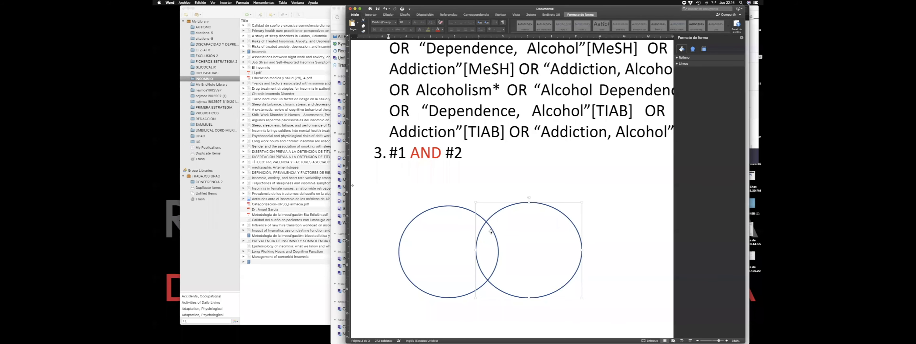
pyautogui.click(611, 186)
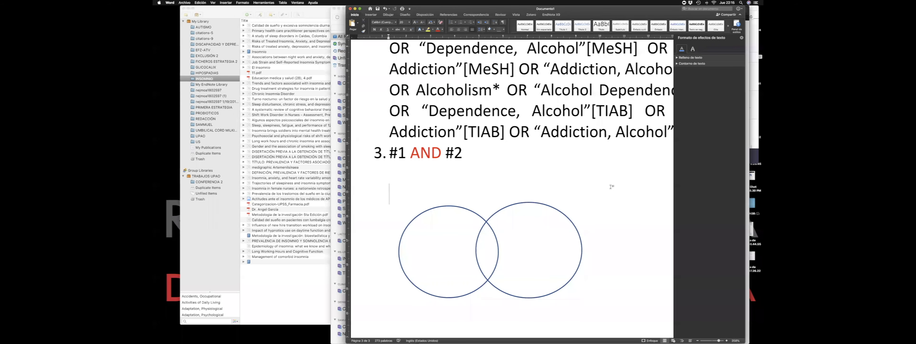
pyautogui.scroll(-3, 612, 186)
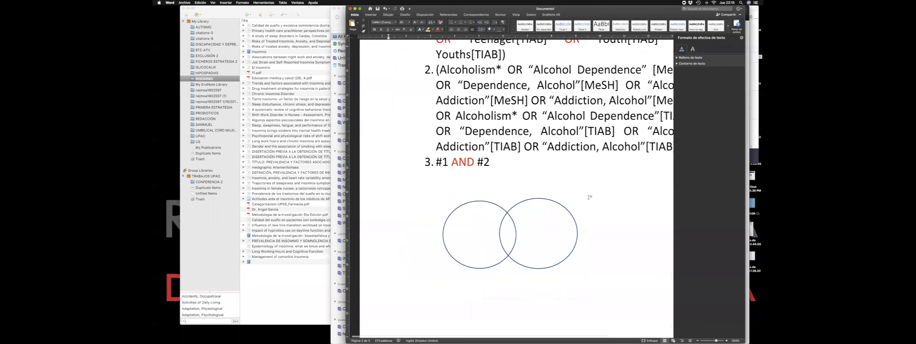
pyautogui.scroll(1, 510, 209)
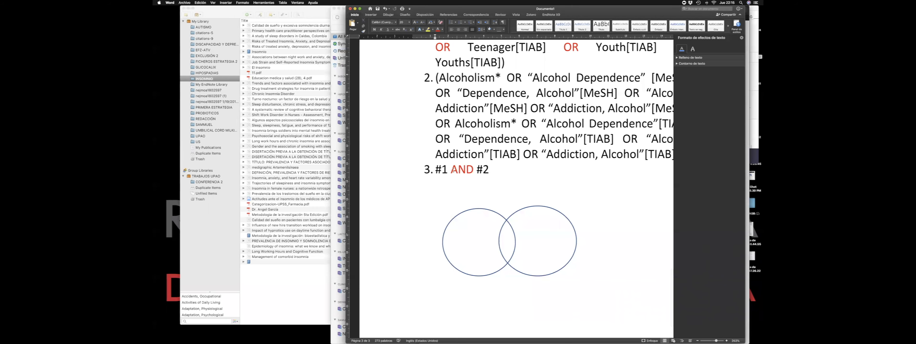
# Highlight the #1 AND #2 line, the adolescent line and the alcoholism line one after another to relate them to the diagram.
pyautogui.tripleClick(462, 174)
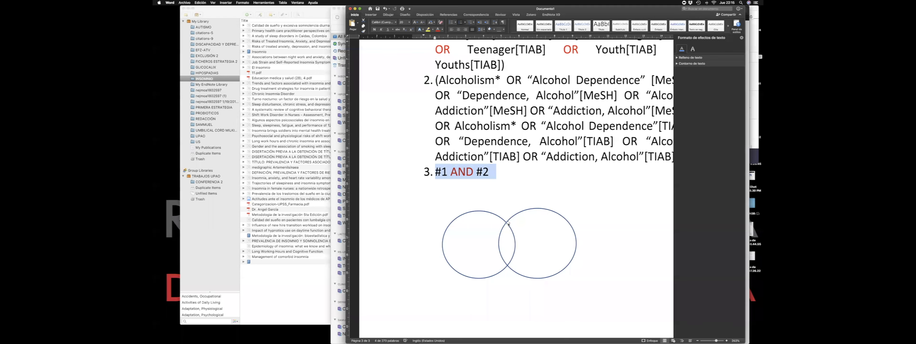
pyautogui.scroll(5, 510, 147)
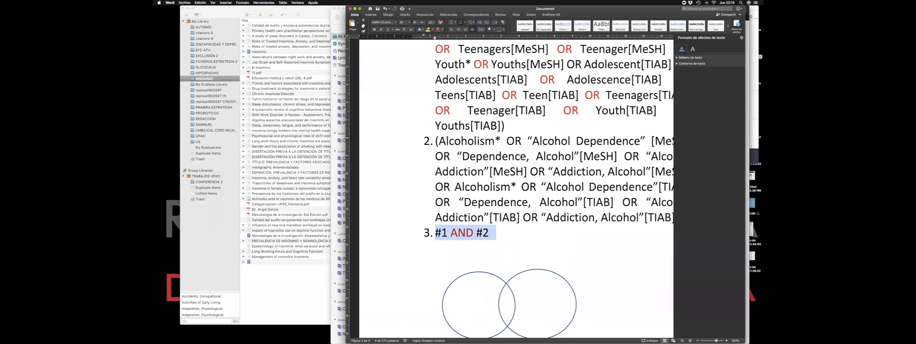
pyautogui.tripleClick(509, 147)
pyautogui.scroll(-2, 509, 147)
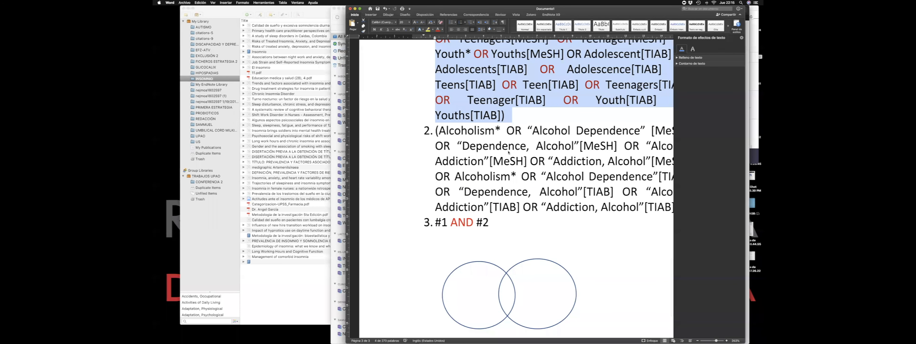
pyautogui.tripleClick(506, 207)
pyautogui.scroll(-5, 507, 206)
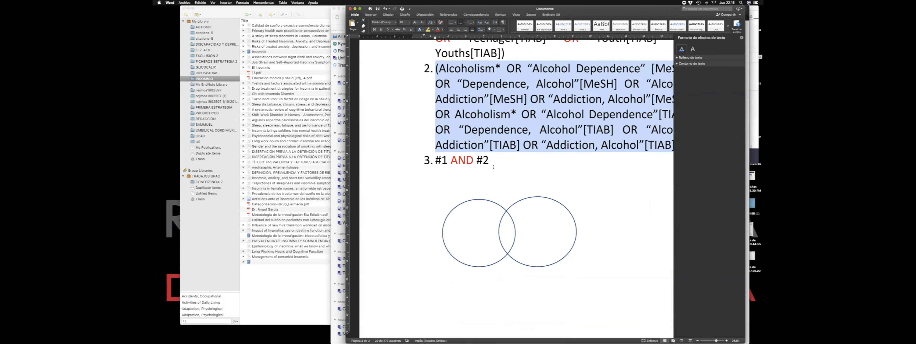
# Add an empty fourth item below #1 AND #2, and select the outcome term Ideación suicida in the research question section.
pyautogui.click(505, 165)
pyautogui.press('Return')
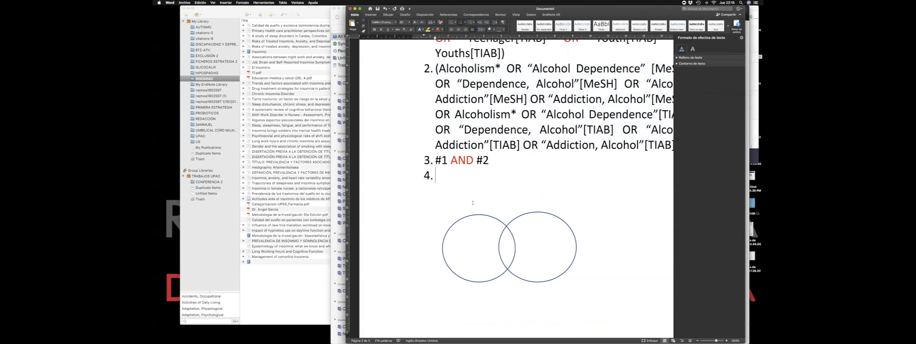
pyautogui.scroll(20, 473, 203)
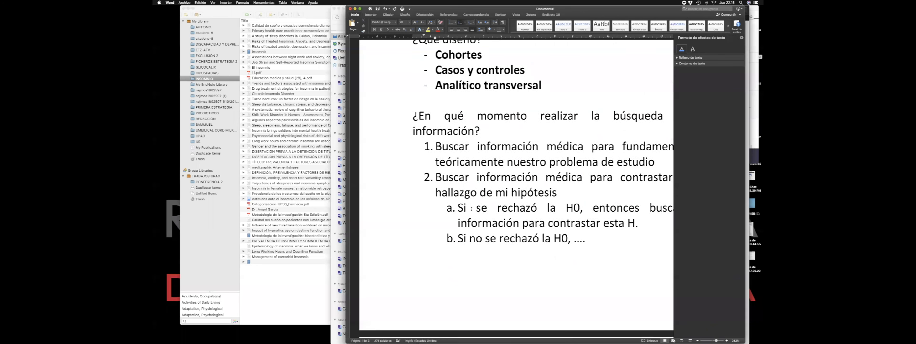
pyautogui.scroll(5, 450, 149)
pyautogui.moveTo(430, 152); pyautogui.dragTo(512, 151)
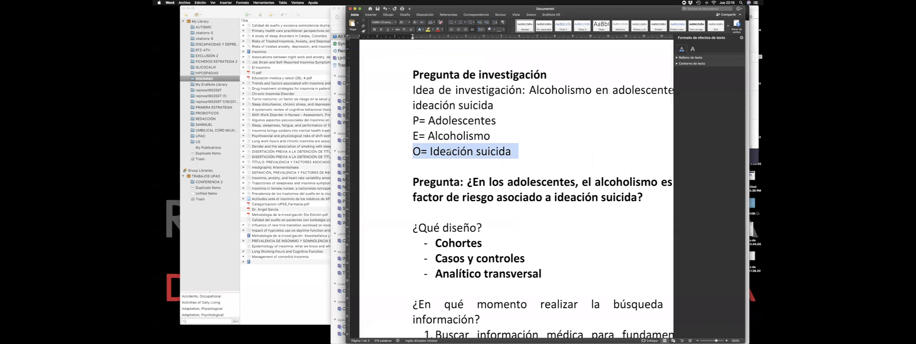
pyautogui.click(451, 151)
pyautogui.moveTo(431, 151); pyautogui.dragTo(510, 153)
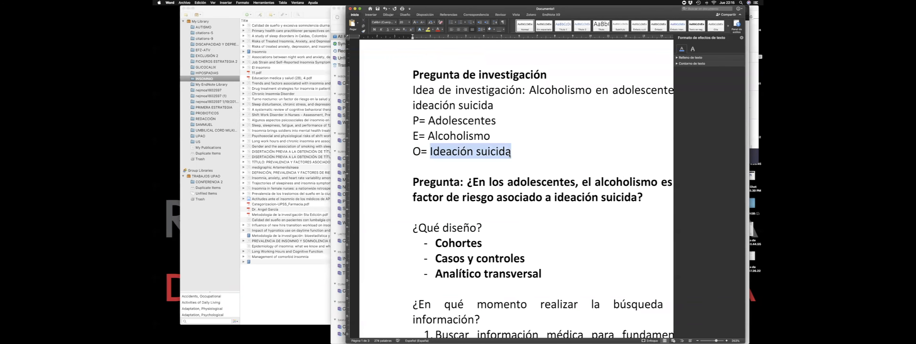
# Switch to the DeCS site in the browser, start a new query, and return to the Word document.
pyautogui.hotkey('ctrl', 'Right')
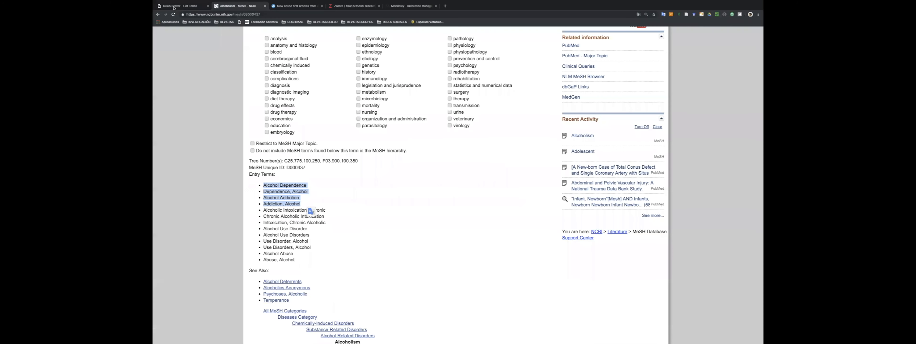
pyautogui.click(174, 6)
pyautogui.click(522, 94)
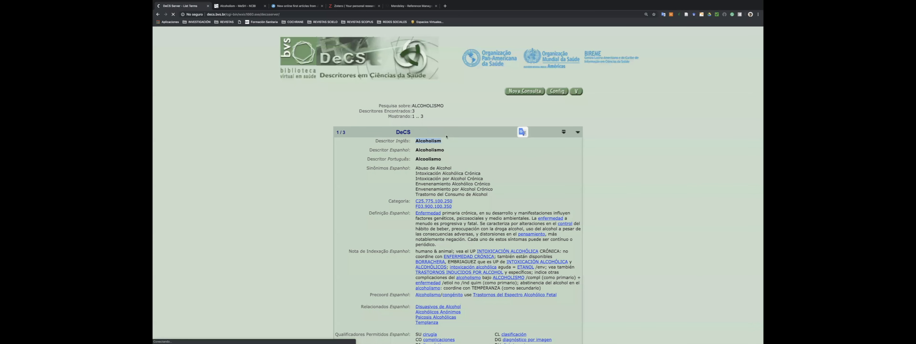
pyautogui.hotkey('ctrl', 'Left')
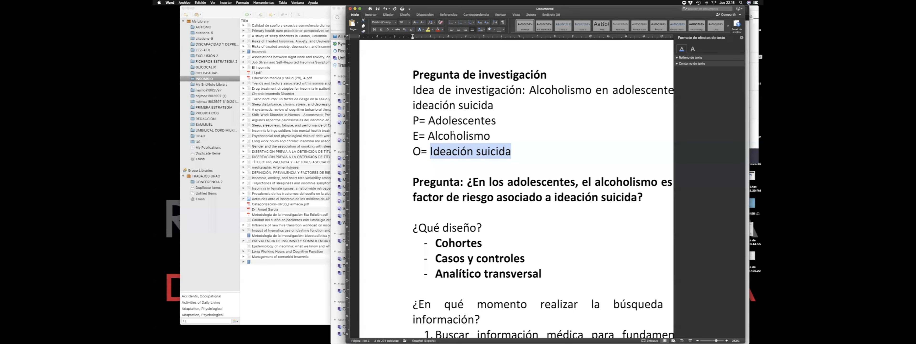
# Start the fourth line of the PubMed search strategy with an opening parenthesis.
pyautogui.scroll(-15, 453, 134)
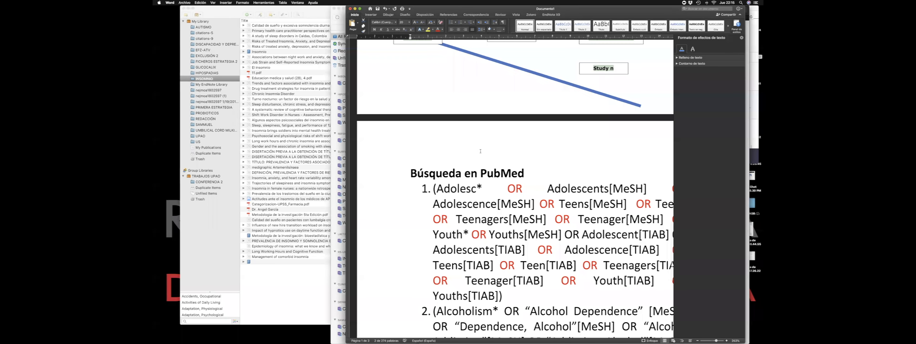
pyautogui.scroll(-8, 481, 151)
pyautogui.scroll(-3, 481, 151)
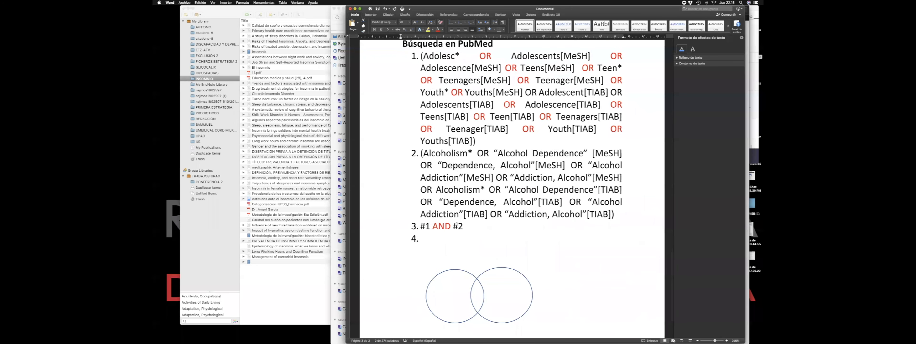
pyautogui.scroll(1, 457, 224)
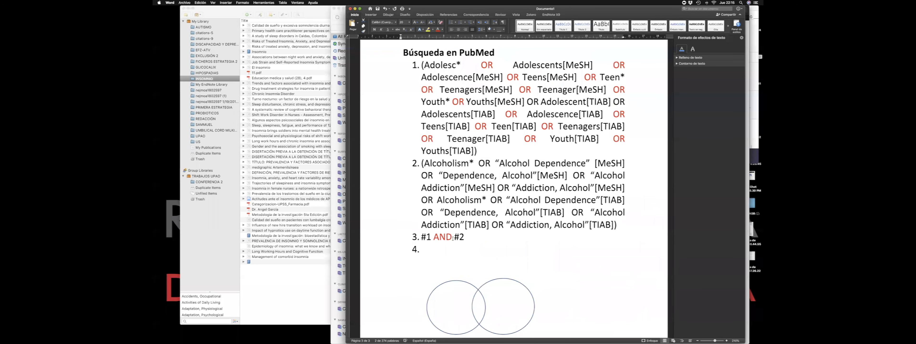
pyautogui.scroll(-2, 433, 227)
pyautogui.click(433, 227)
pyautogui.write('(')
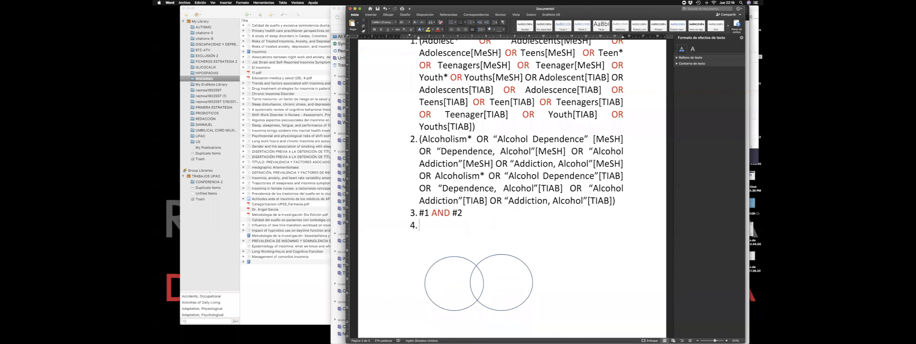
# Duplicate the right circle and place the copy below, overlapping both circles, to form a three-set Venn diagram.
pyautogui.scroll(-4, 474, 243)
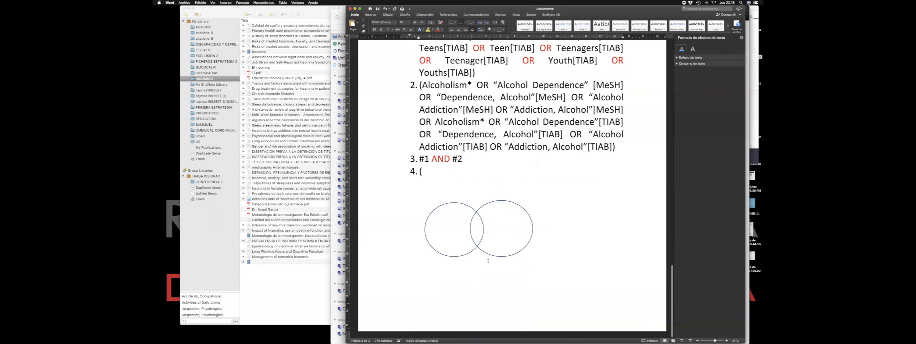
pyautogui.click(501, 253)
pyautogui.moveTo(515, 254); pyautogui.dragTo(492, 285)
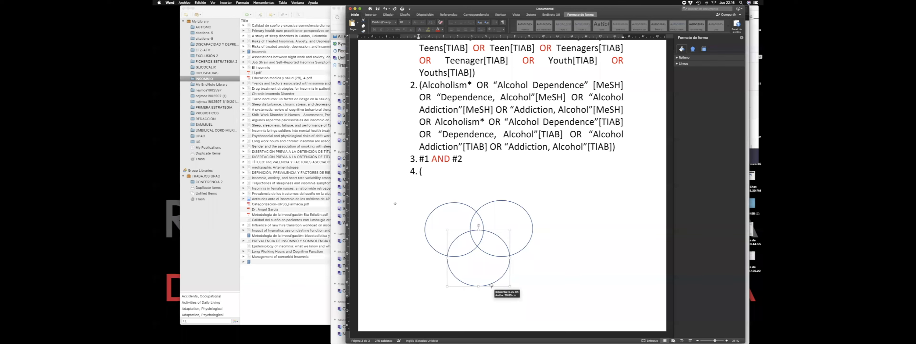
pyautogui.click(491, 242)
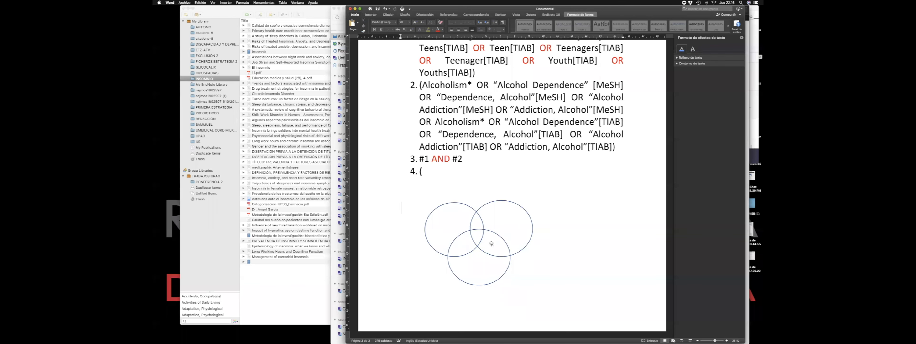
pyautogui.click(487, 229)
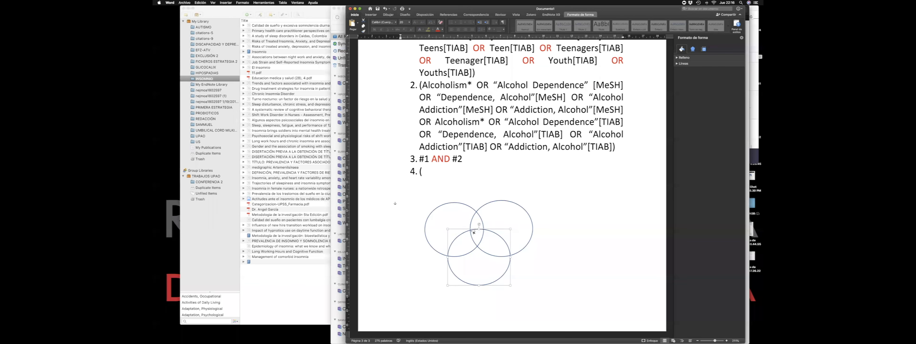
pyautogui.click(548, 263)
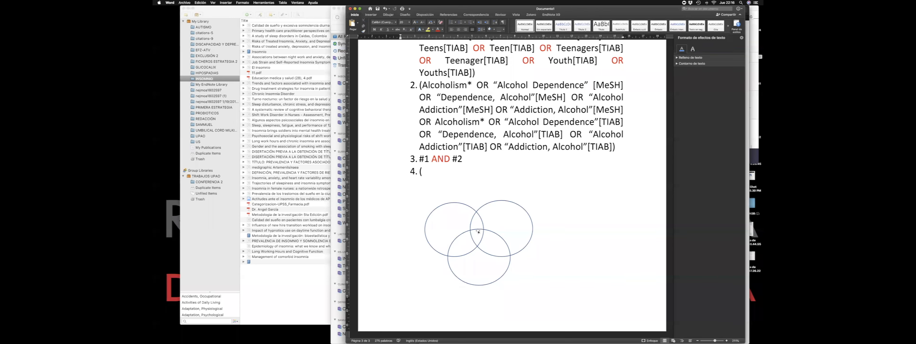
pyautogui.click(457, 205)
pyautogui.click(478, 230)
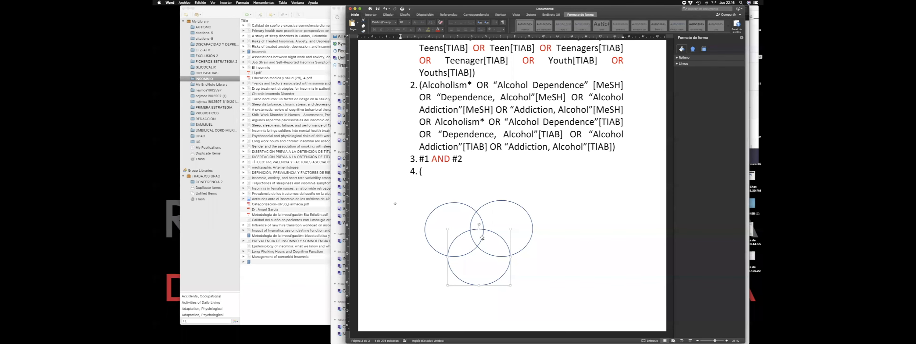
pyautogui.click(554, 243)
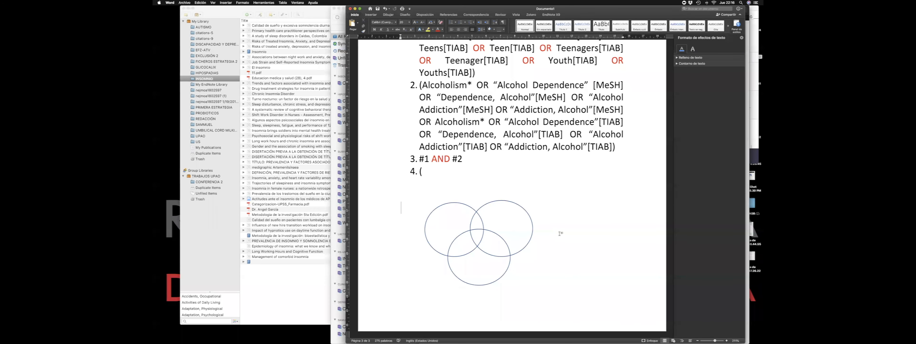
# Switch to the DeCS site in the browser, search for IDEACION SUICIDA, and copy its English descriptor.
pyautogui.hotkey('ctrl', 'Right')
pyautogui.click(399, 133)
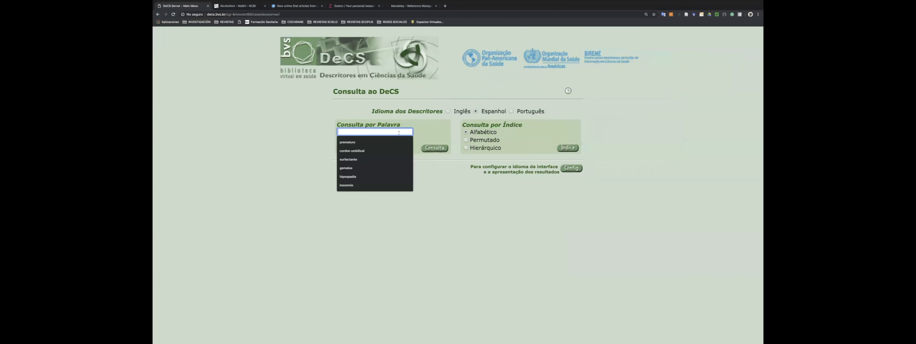
pyautogui.write('IDAEACU')
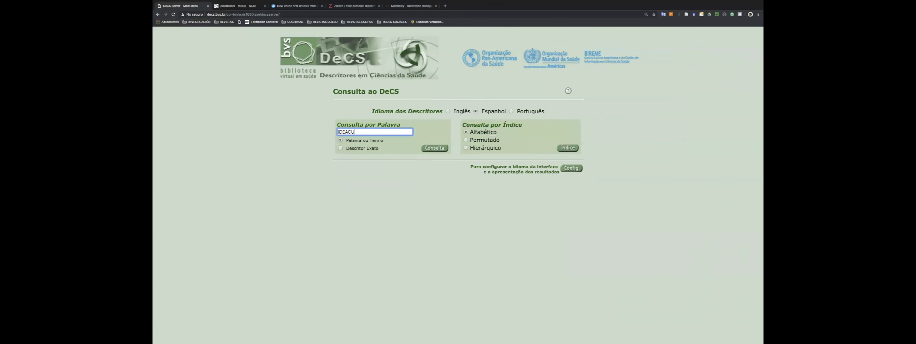
pyautogui.press('BackSpace')
pyautogui.write('IÓN SUICIDA')
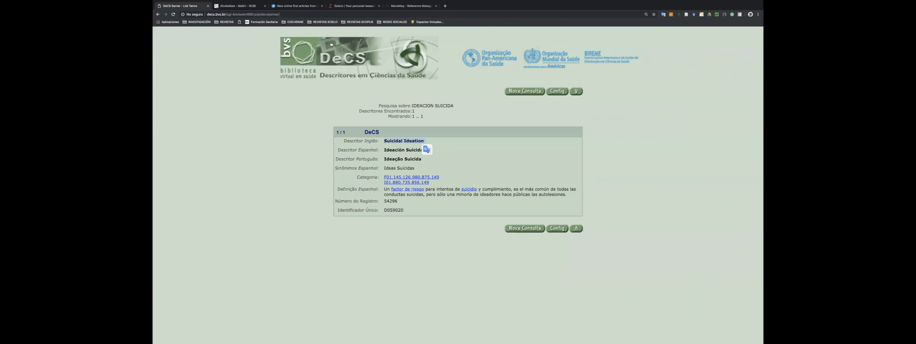
# Search the MeSH database for Suicidal Ideation.
pyautogui.hotkey('ctrl', 'Tab')
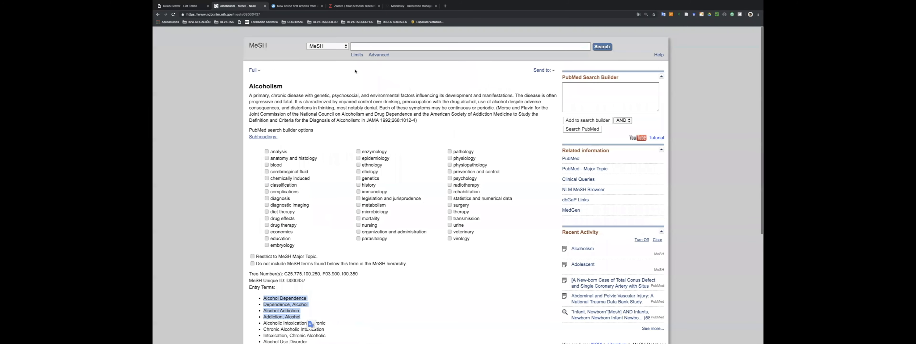
pyautogui.scroll(-1, 355, 71)
pyautogui.click(372, 37)
pyautogui.write('Suicidal Ideation')
pyautogui.click(601, 36)
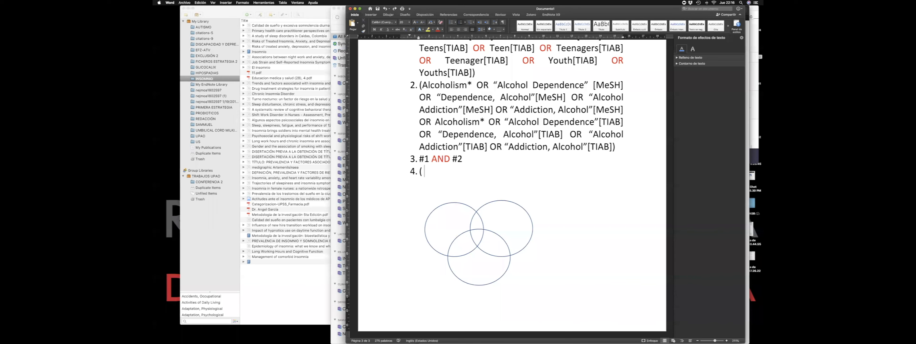
# Insert Suicidal Ideation after the opening parenthesis in the fourth line of the Word document and match its formatting to the lines above.
pyautogui.write('Suicidal Ideation')
pyautogui.click(420, 181)
pyautogui.press('BackSpace')
pyautogui.press('BackSpace')
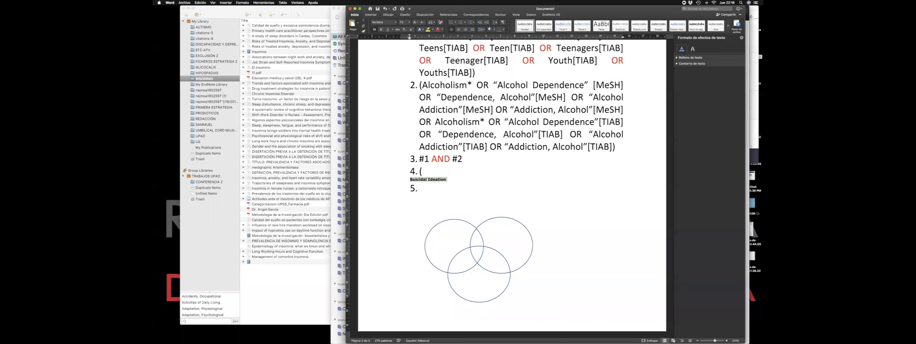
pyautogui.press('BackSpace')
pyautogui.doubleClick(471, 146)
pyautogui.click(363, 31)
pyautogui.moveTo(467, 174); pyautogui.dragTo(414, 176)
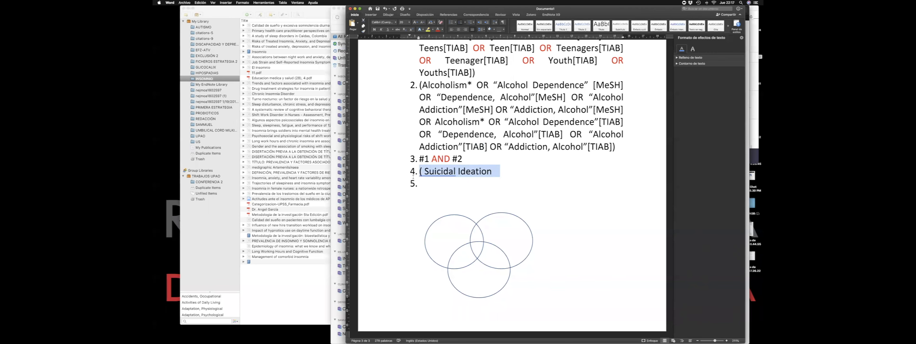
# Remove the space after the opening parenthesis and enclose Suicidal Ideation in double quotation marks.
pyautogui.click(423, 171)
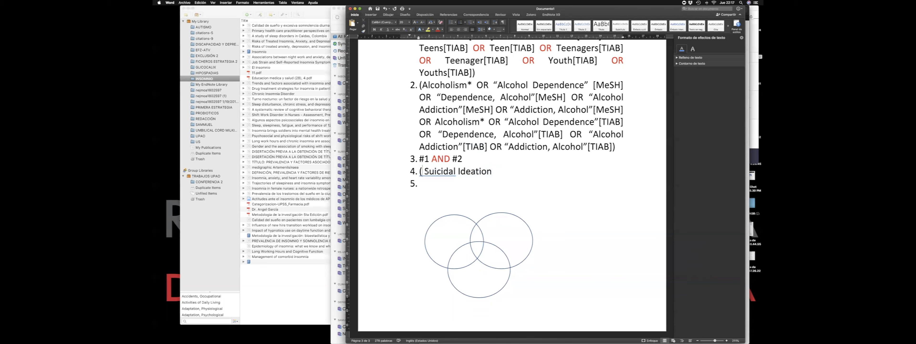
pyautogui.press('BackSpace')
pyautogui.write('"')
pyautogui.press('BackSpace')
pyautogui.write('"')
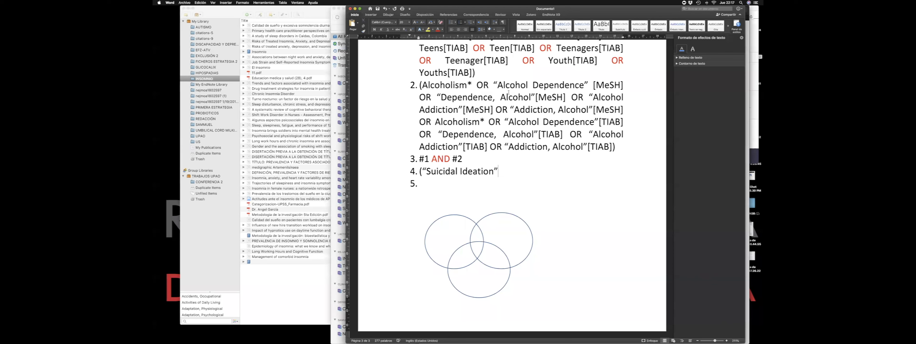
# Copy the [MeSH] tag from the second line, add it directly after “Suicidal Ideation”, and follow it with OR.
pyautogui.moveTo(593, 84); pyautogui.dragTo(623, 85)
pyautogui.press('super+c')
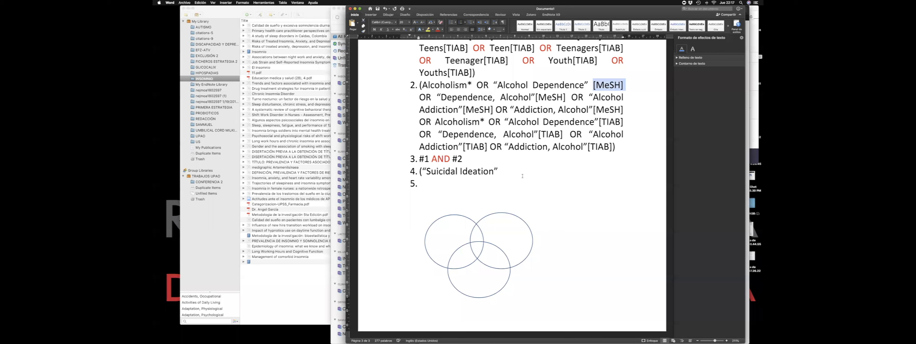
pyautogui.write('C')
pyautogui.click(522, 176)
pyautogui.press('super+v')
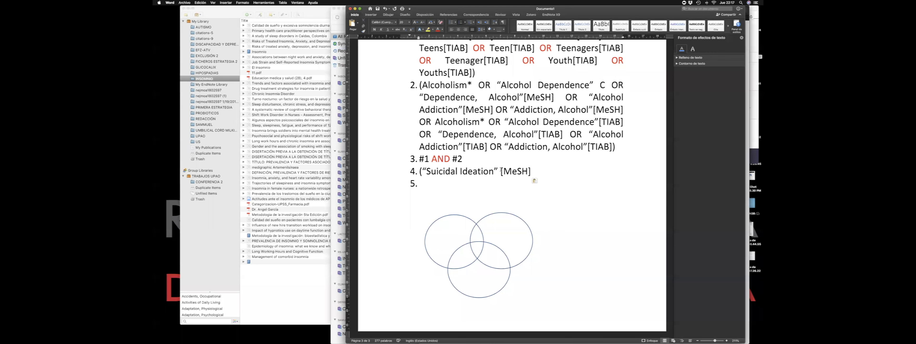
pyautogui.press('BackSpace')
pyautogui.write('OR')
# Copy the three MeSH entry terms for Suicidal Ideation from the browser and paste them below the fourth line in Word.
pyautogui.moveTo(484, 171); pyautogui.dragTo(443, 173)
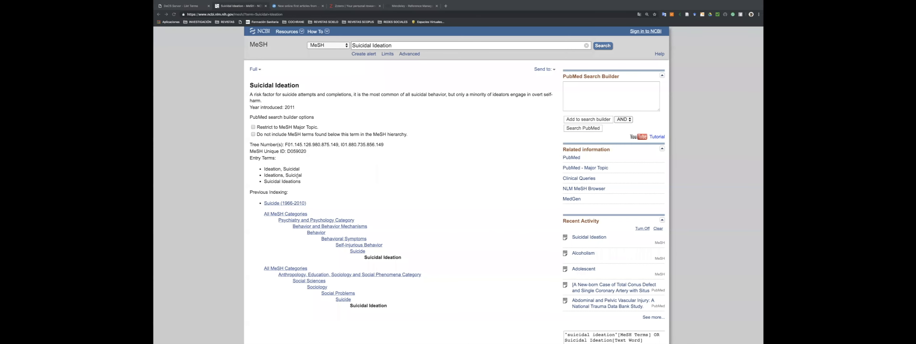
pyautogui.moveTo(303, 182); pyautogui.dragTo(260, 171)
pyautogui.press('super+c')
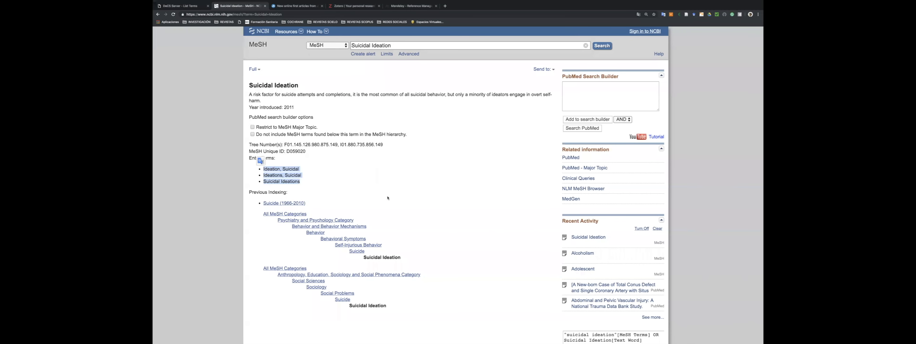
pyautogui.hotkey('ctrl', 'Left')
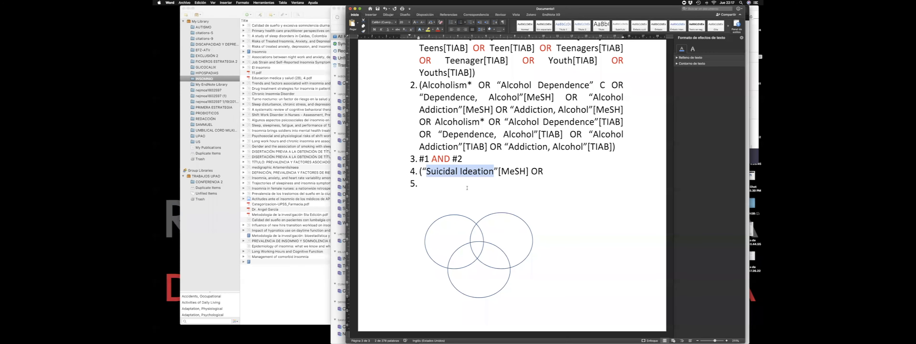
pyautogui.press('super+v')
# Copy the text formatting of the alcoholism terms onto the three pasted entry terms.
pyautogui.tripleClick(440, 175)
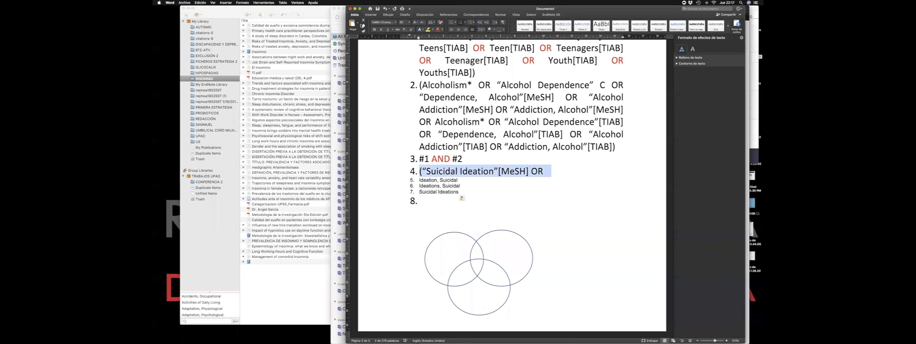
pyautogui.moveTo(467, 193); pyautogui.dragTo(419, 179)
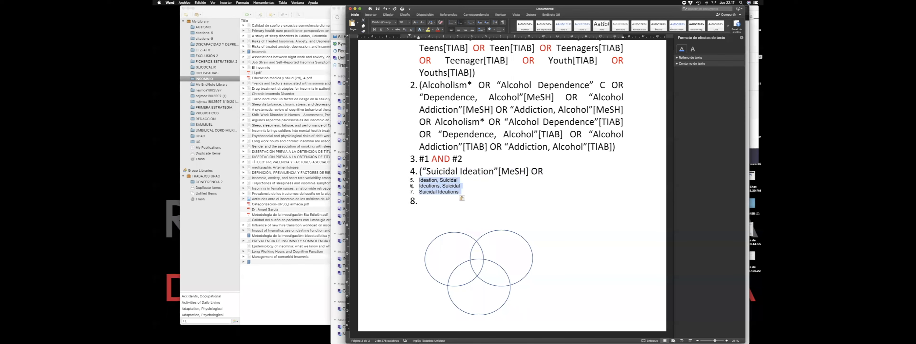
pyautogui.click(523, 146)
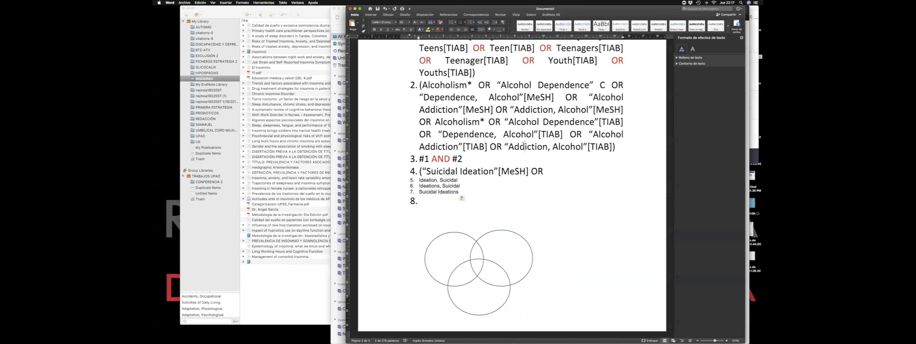
pyautogui.doubleClick(523, 145)
pyautogui.click(363, 30)
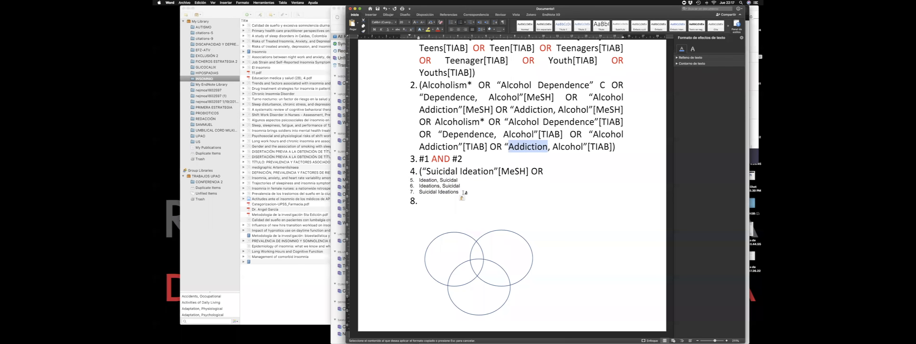
pyautogui.moveTo(409, 179); pyautogui.dragTo(433, 191)
# Enclose Ideation, Suicidal; Ideations, Suicidal; and Suicidal Ideations each in double quotation marks.
pyautogui.click(420, 184)
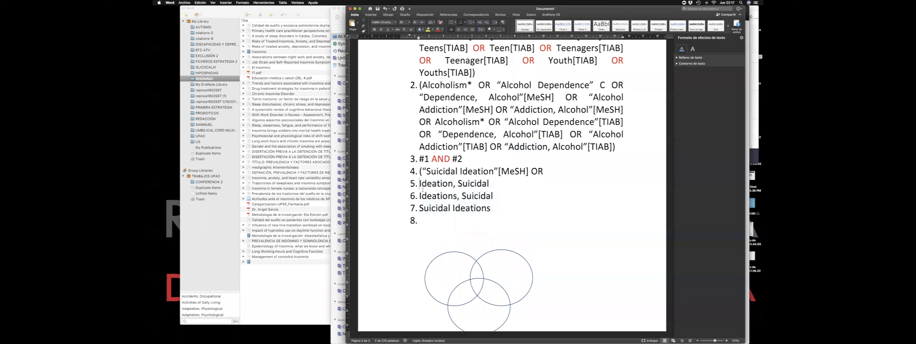
pyautogui.write('"')
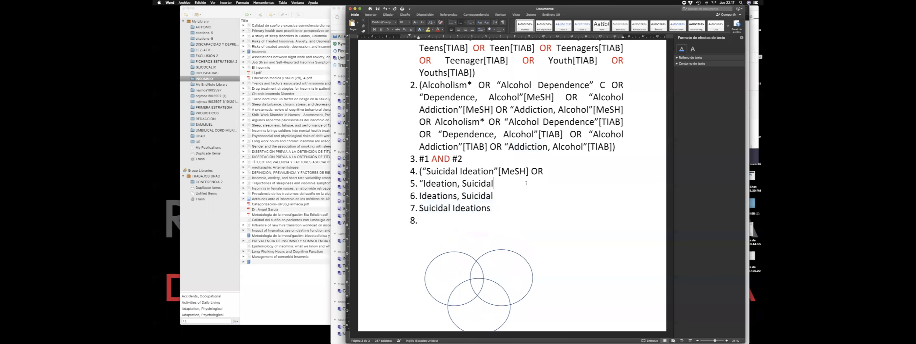
pyautogui.click(515, 188)
pyautogui.write('"')
pyautogui.write('"')
pyautogui.click(497, 195)
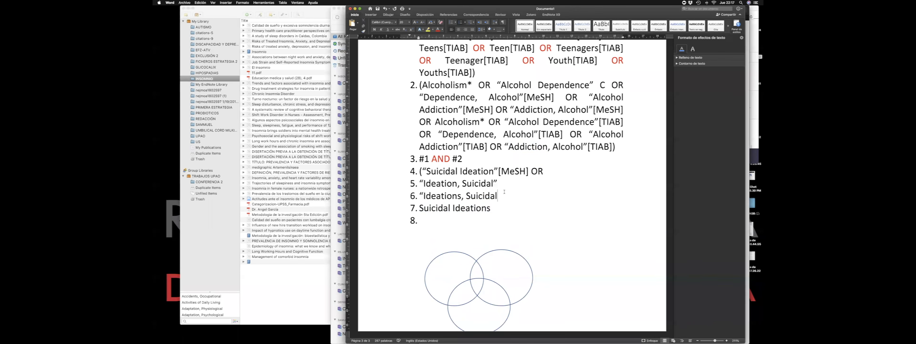
pyautogui.write('"')
pyautogui.click(419, 208)
pyautogui.write('"')
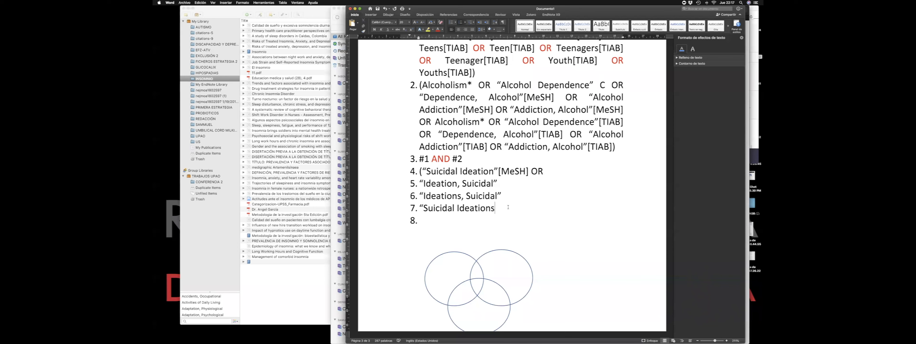
pyautogui.write('"')
# Copy [MeSH] OR from the fourth line and append it to each of the three quoted entry terms below.
pyautogui.moveTo(529, 171)
pyautogui.mouseDown()
pyautogui.moveTo(518, 172)
pyautogui.moveTo(534, 171)
pyautogui.mouseUp()
pyautogui.click(520, 172)
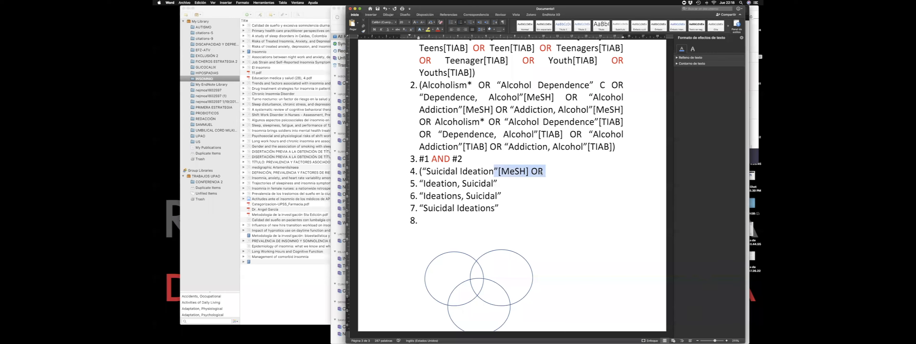
pyautogui.press('super+c')
pyautogui.click(509, 182)
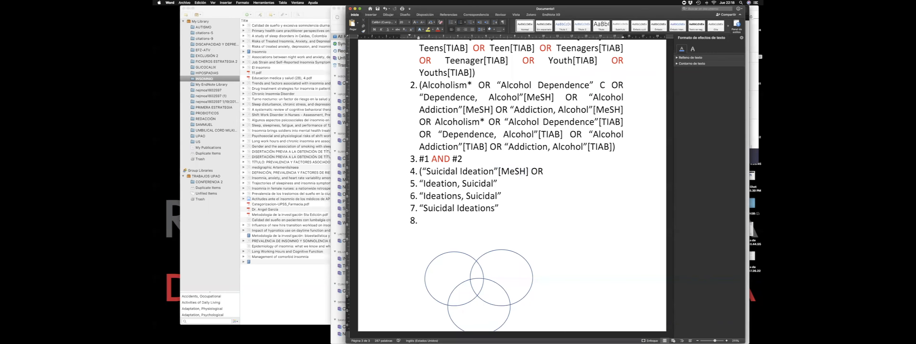
pyautogui.press('super+v')
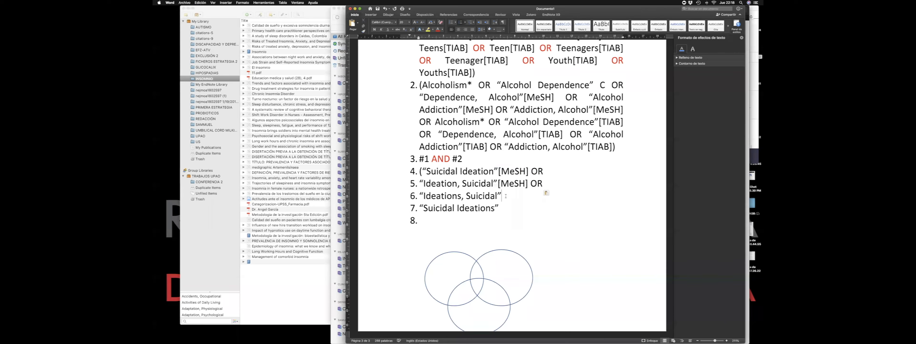
pyautogui.press('super+v')
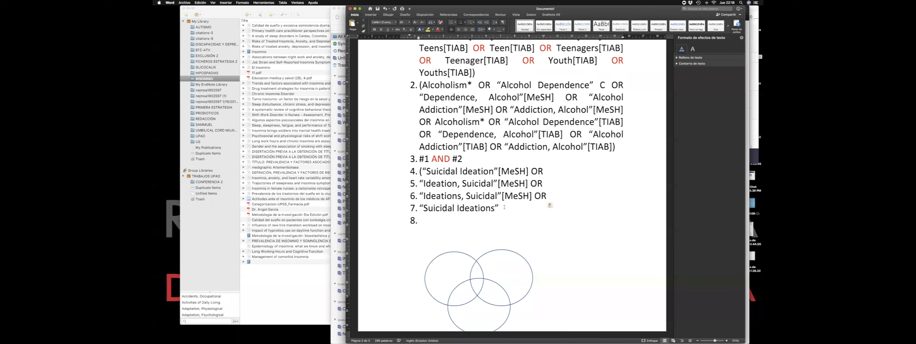
pyautogui.press('Down')
pyautogui.press('super+v')
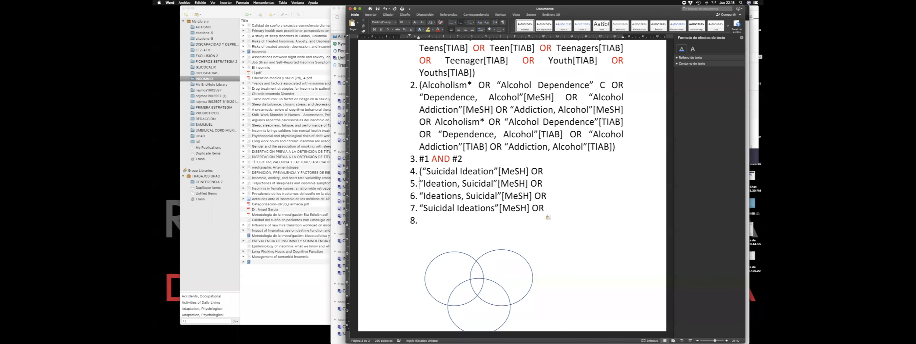
# Merge the three entry-term items into the fourth line so all suicidal ideation MeSH terms form one continuous item.
pyautogui.press('BackSpace')
pyautogui.press('BackSpace')
pyautogui.press('BackSpace')
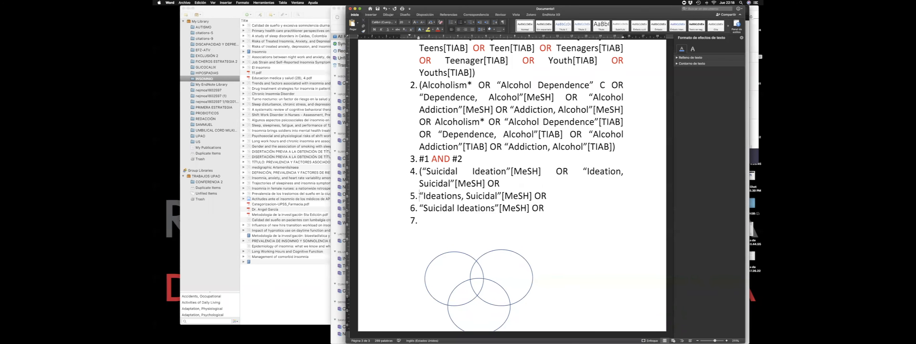
pyautogui.press('BackSpace')
pyautogui.press('BackSpace')
pyautogui.press('BackSpace')
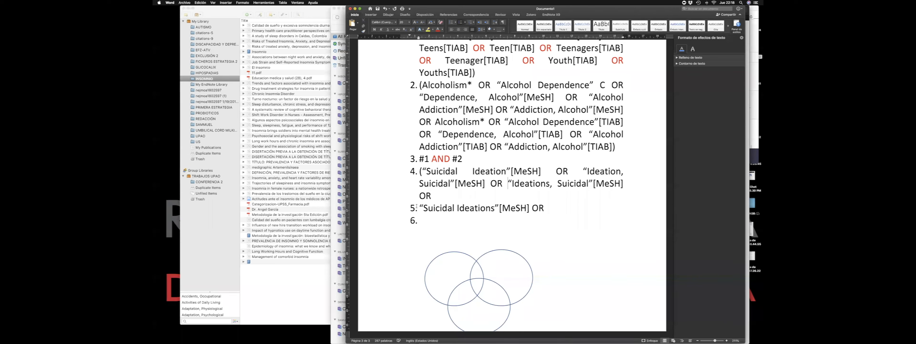
pyautogui.click(420, 206)
pyautogui.press('BackSpace')
pyautogui.press('BackSpace')
pyautogui.press('BackSpace')
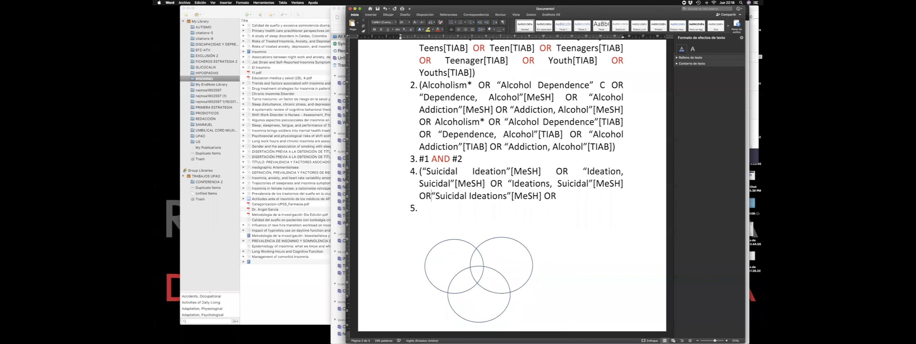
# Duplicate the four quoted suicidal ideation terms with their MeSH tags at the end of the fourth item.
pyautogui.moveTo(544, 197); pyautogui.dragTo(423, 172)
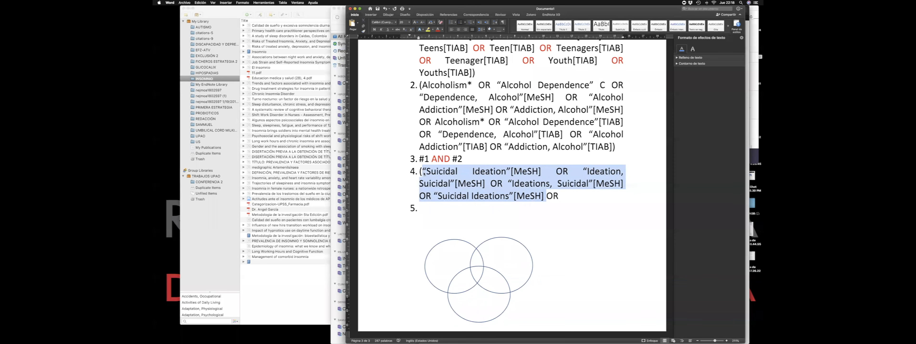
pyautogui.click(567, 197)
pyautogui.press('super+v')
# Replace the MeSH tag of the duplicated "Suicidal Ideation" term with TIAB.
pyautogui.doubleClick(476, 208)
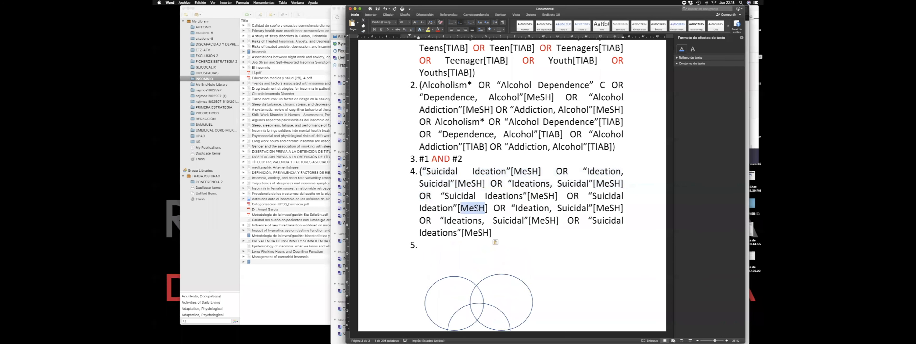
pyautogui.write('tiab')
pyautogui.press('BackSpace')
pyautogui.press('BackSpace')
pyautogui.press('BackSpace')
pyautogui.press('BackSpace')
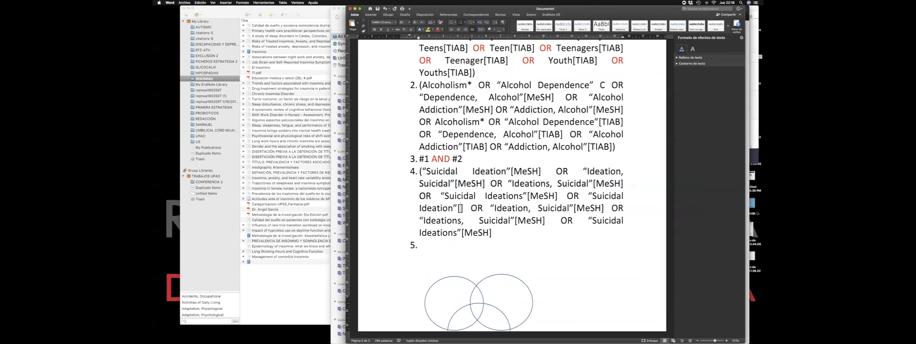
pyautogui.write('TIAB')
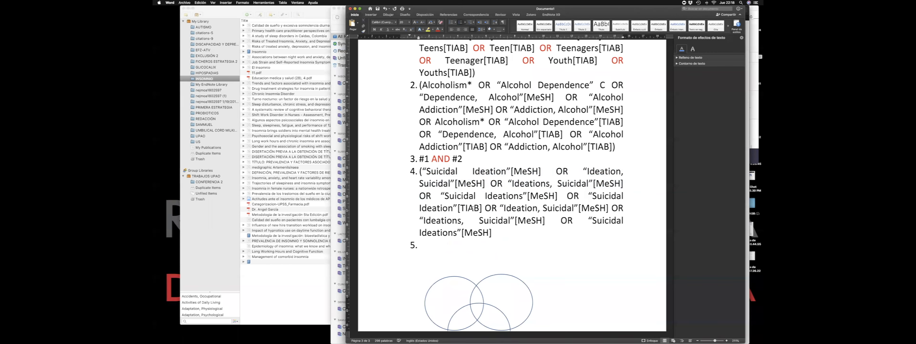
# Replace MeSH with TIAB in the duplicated "Ideation, Suicidal" and "Ideations, Suicidal" terms, leaving no extra space inside the brackets.
pyautogui.doubleClick(473, 208)
pyautogui.hotkey('ctrl', 'c')
pyautogui.doubleClick(589, 207)
pyautogui.hotkey('ctrl', 'v')
pyautogui.press('BackSpace')
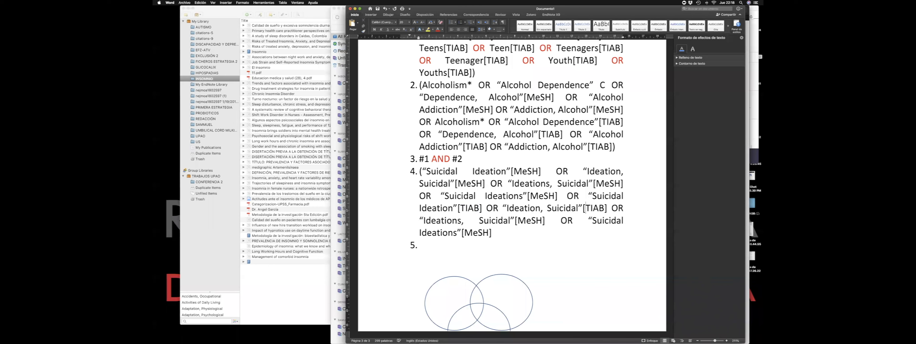
pyautogui.doubleClick(520, 221)
pyautogui.hotkey('ctrl', 'v')
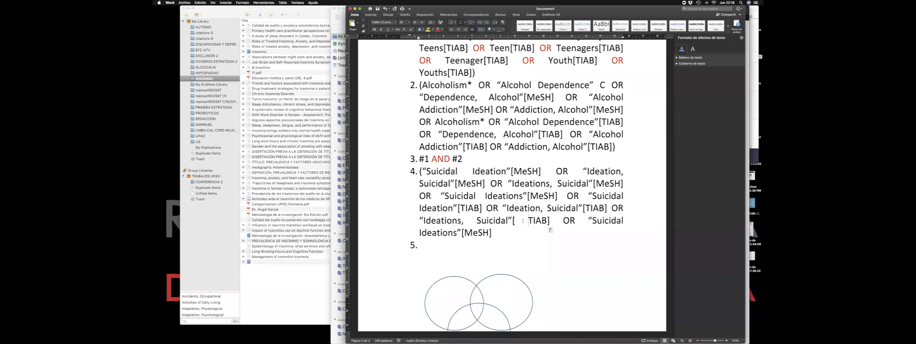
pyautogui.press('BackSpace')
pyautogui.press('BackSpace')
pyautogui.write('[')
# Replace the tag of the duplicated "Suicidal Ideations" term with TIAB and end the fourth item with a closing parenthesis.
pyautogui.doubleClick(478, 232)
pyautogui.press('super+v')
pyautogui.click(467, 232)
pyautogui.press('BackSpace')
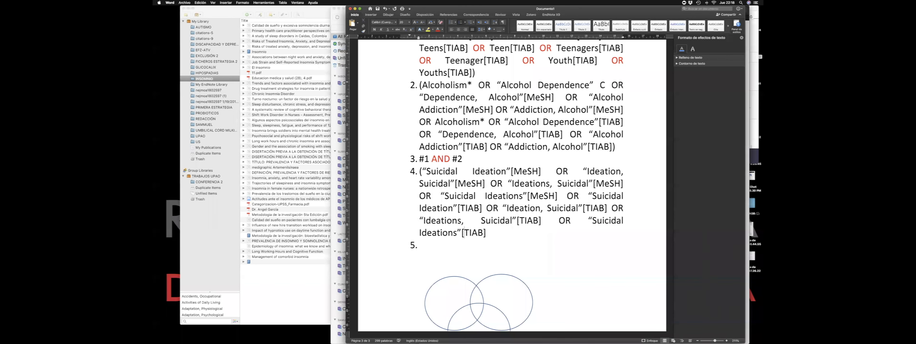
pyautogui.write(')')
# Move the Venn diagram circles away from the space beneath the numbered list.
pyautogui.moveTo(516, 276); pyautogui.dragTo(608, 260)
pyautogui.moveTo(498, 306); pyautogui.dragTo(571, 273)
pyautogui.moveTo(474, 286); pyautogui.dragTo(572, 265)
pyautogui.moveTo(581, 313); pyautogui.dragTo(594, 316)
pyautogui.click(451, 249)
pyautogui.press('Return')
pyautogui.press('BackSpace')
pyautogui.press('Return')
pyautogui.press('Return')
pyautogui.press('BackSpace')
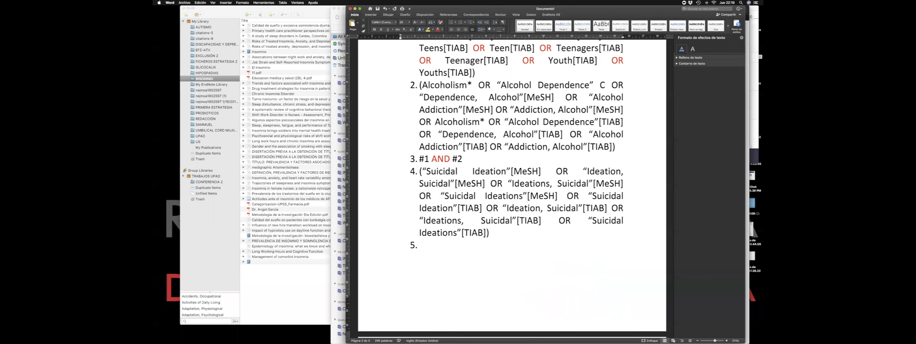
# Delete the Venn diagram circles from the page after the numbered list.
pyautogui.scroll(-3, 512, 178)
pyautogui.scroll(-6, 480, 188)
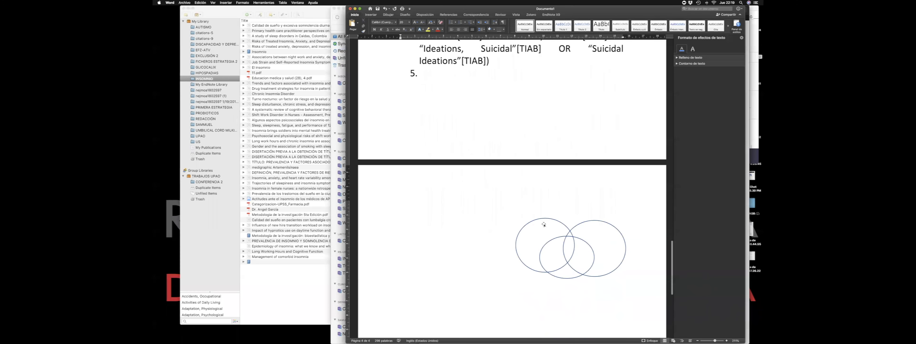
pyautogui.click(542, 226)
pyautogui.press('Delete')
pyautogui.click(593, 221)
pyautogui.press('Delete')
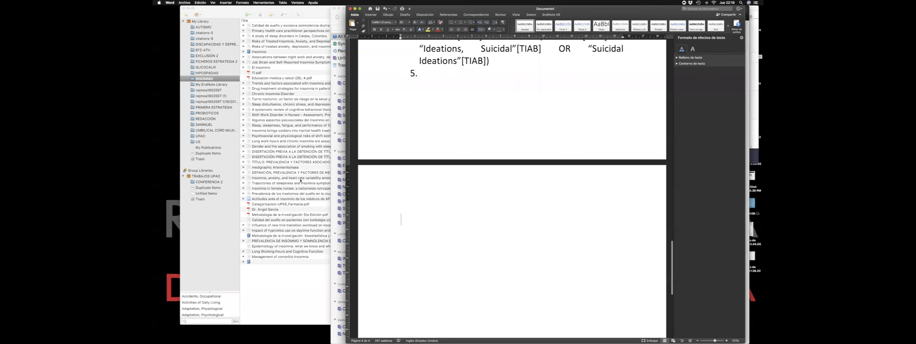
# Review the adolescent and alcoholism items and the third line that combines them with AND.
pyautogui.scroll(5, 431, 108)
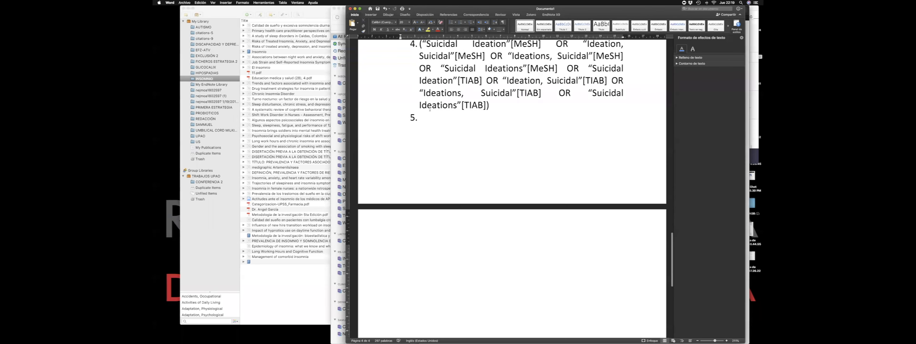
pyautogui.scroll(5, 449, 198)
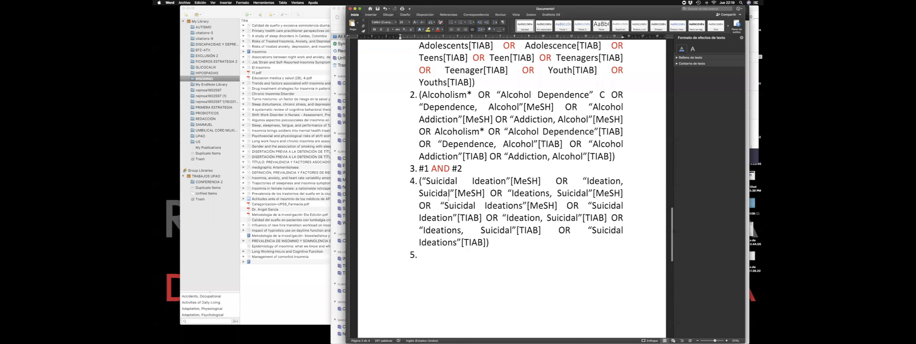
pyautogui.tripleClick(443, 108)
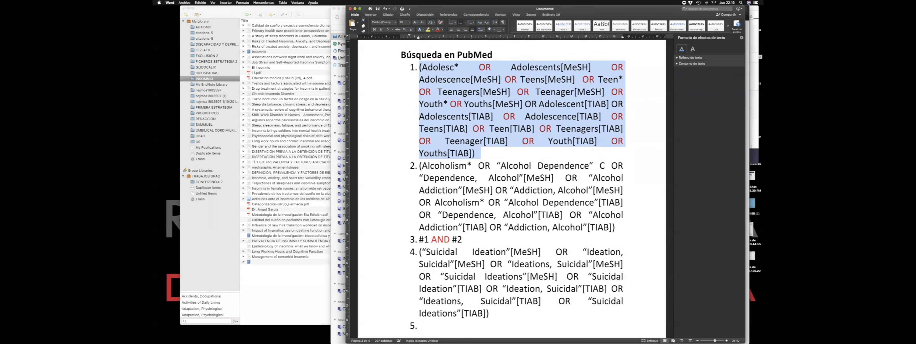
pyautogui.scroll(-4, 457, 103)
pyautogui.tripleClick(457, 103)
pyautogui.scroll(2, 448, 142)
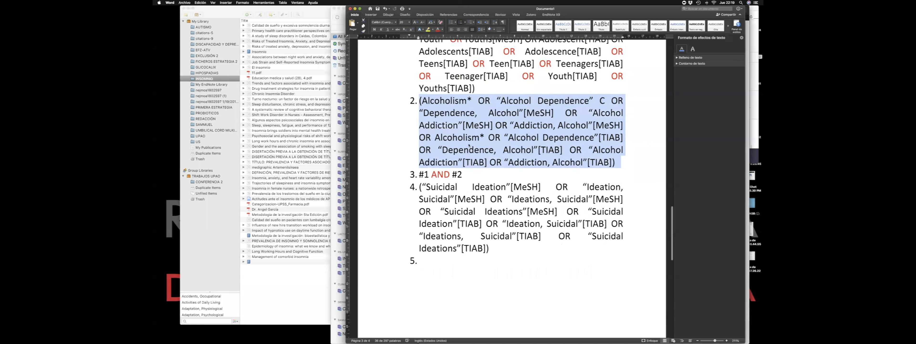
pyautogui.doubleClick(435, 194)
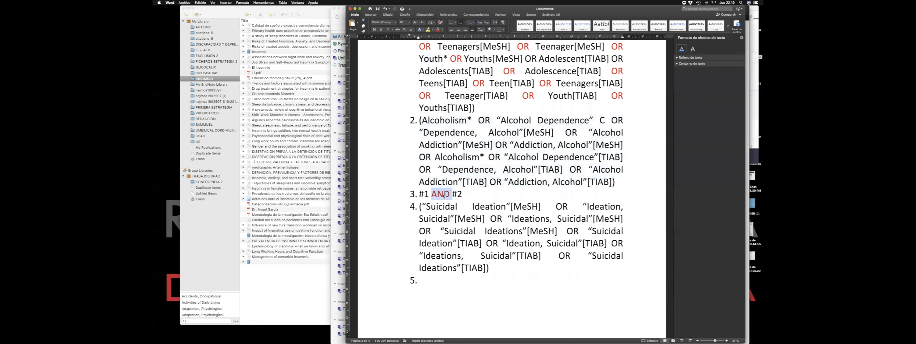
pyautogui.scroll(2, 443, 198)
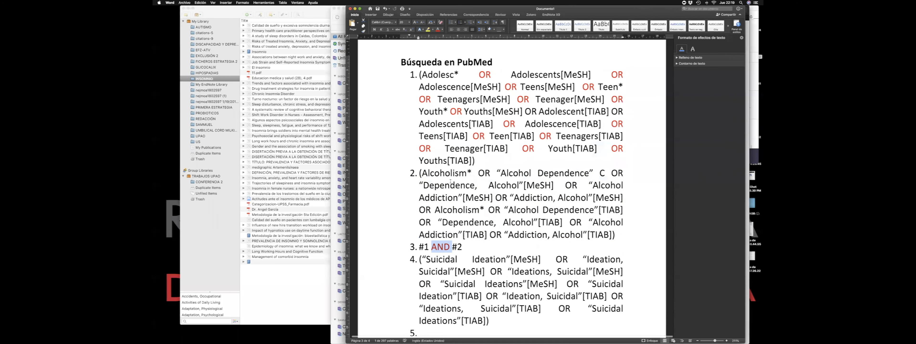
pyautogui.tripleClick(454, 128)
pyautogui.tripleClick(481, 200)
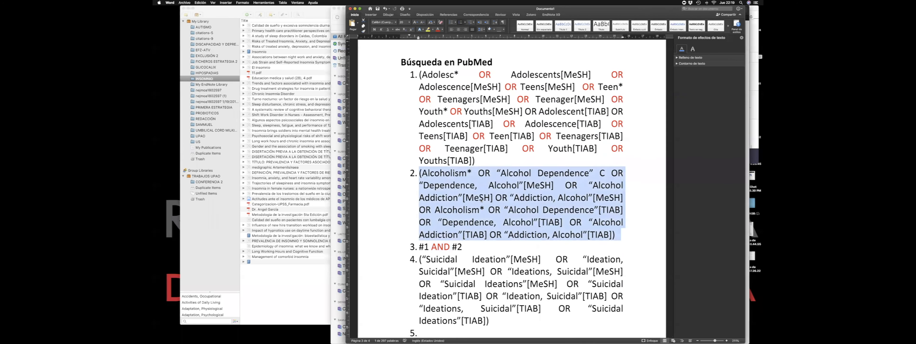
pyautogui.scroll(-3, 480, 199)
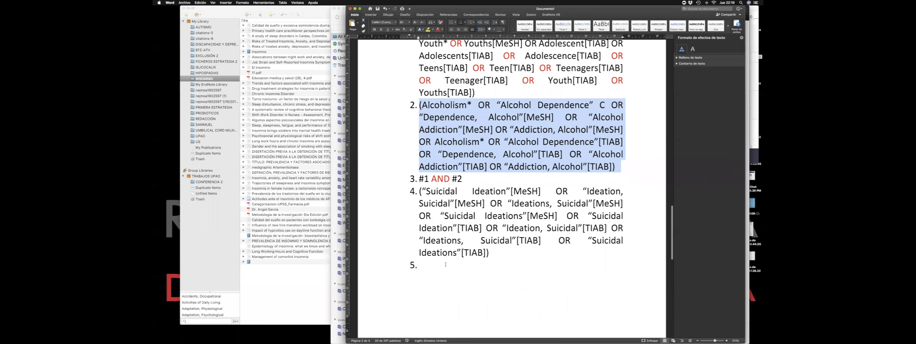
# Examine how the suicidal ideation item relates to the #1 AND #2 combination and the two items behind it.
pyautogui.click(445, 264)
pyautogui.scroll(2, 454, 151)
pyautogui.scroll(1, 453, 151)
pyautogui.doubleClick(453, 153)
pyautogui.doubleClick(462, 203)
pyautogui.scroll(-5, 465, 170)
pyautogui.doubleClick(465, 171)
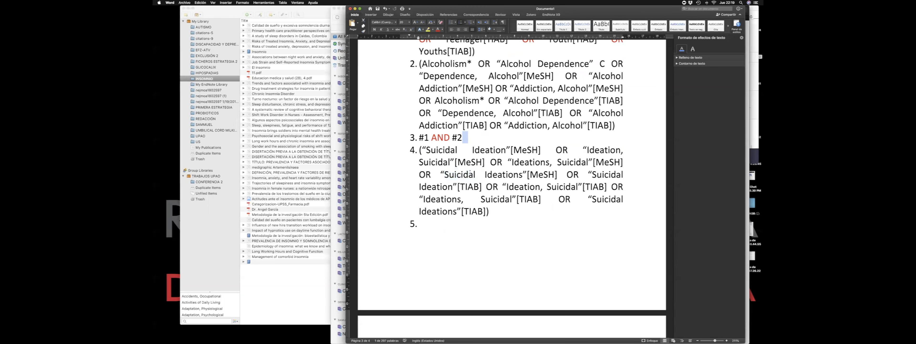
pyautogui.scroll(1, 471, 140)
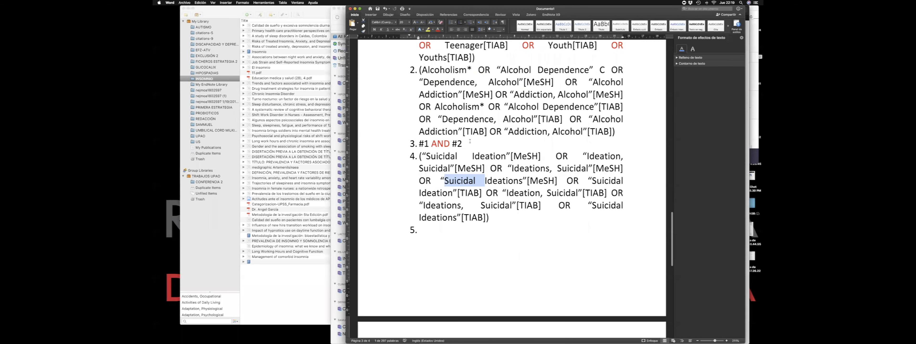
pyautogui.tripleClick(458, 151)
pyautogui.scroll(-2, 458, 151)
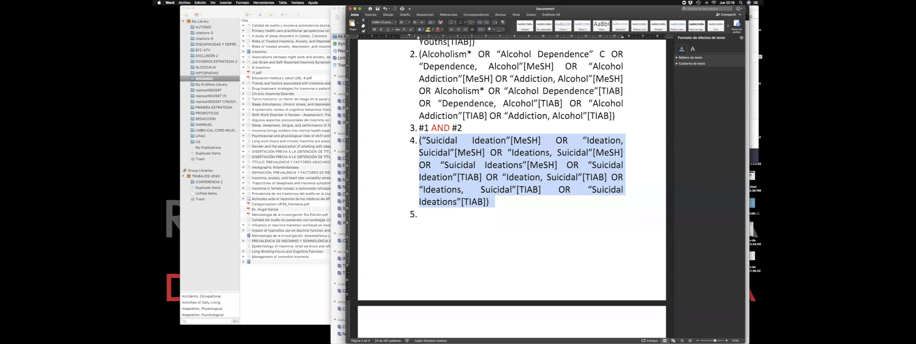
pyautogui.scroll(6, 513, 129)
pyautogui.moveTo(620, 164); pyautogui.dragTo(421, 67)
pyautogui.scroll(-5, 490, 184)
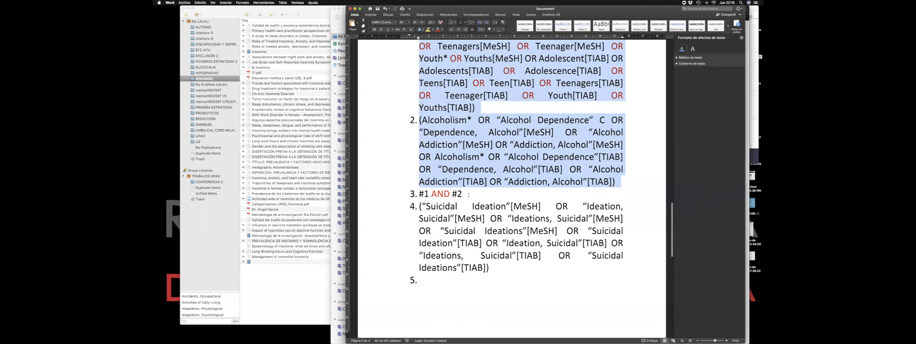
pyautogui.tripleClick(437, 194)
# Enter #3 AND #4 as the fifth item of the search strategy.
pyautogui.scroll(-2, 463, 264)
pyautogui.click(425, 259)
pyautogui.write('#3')
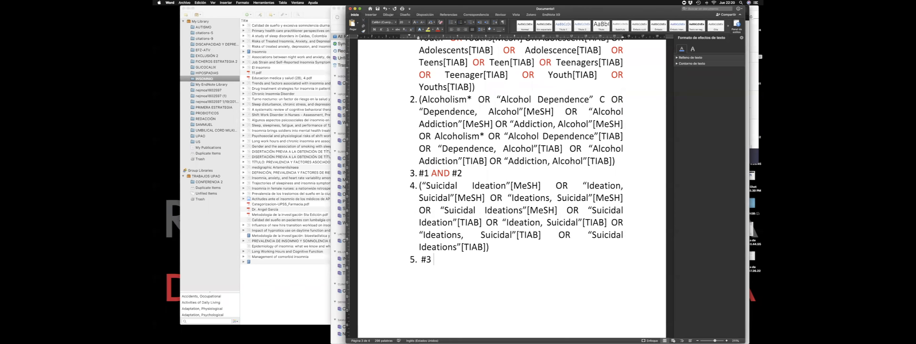
pyautogui.write(' AND #')
pyautogui.write('4')
# Review the complete five-item strategy under the Búsqueda en PubMed heading, from the individual term groups to their combinations.
pyautogui.tripleClick(450, 173)
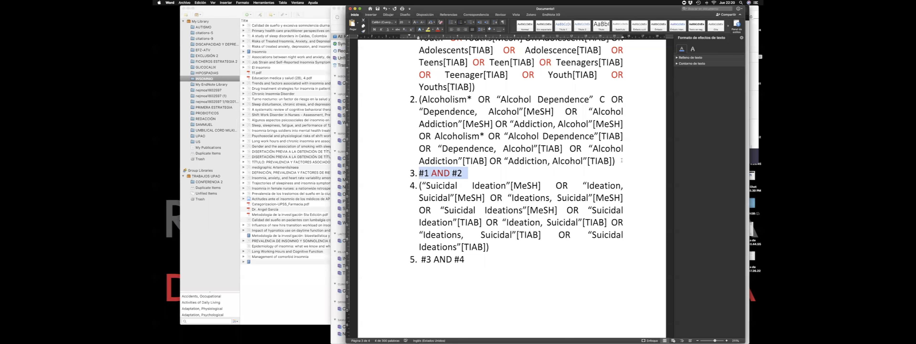
pyautogui.moveTo(618, 160); pyautogui.dragTo(423, 112)
pyautogui.scroll(-5, 452, 171)
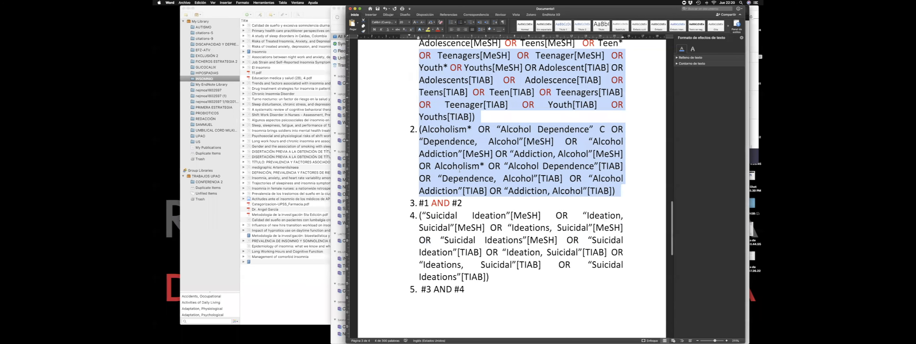
pyautogui.click(454, 175)
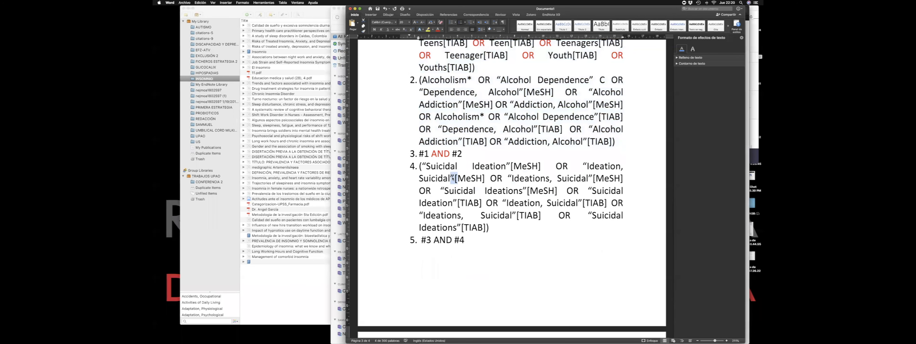
pyautogui.tripleClick(463, 179)
pyautogui.scroll(5, 503, 219)
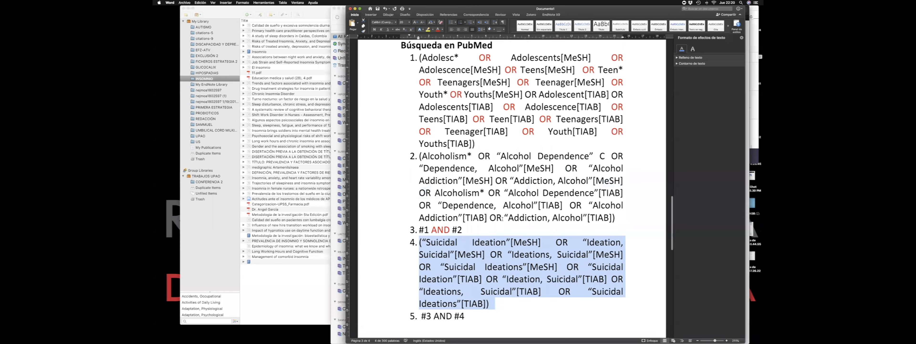
pyautogui.moveTo(496, 63); pyautogui.dragTo(401, 63)
pyautogui.scroll(-3, 445, 208)
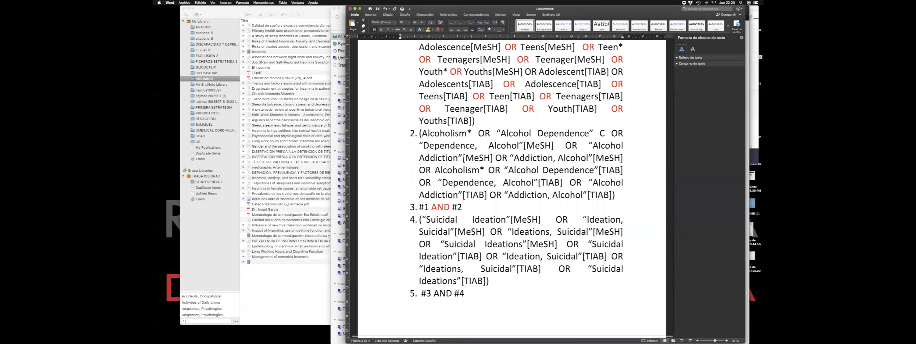
pyautogui.scroll(2, 457, 151)
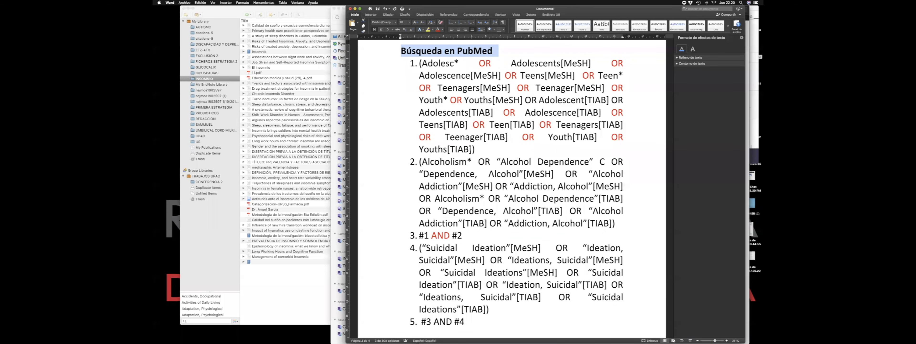
# Switch to Chrome, search for PubMed, open its home page and go to the Advanced Search Builder.
pyautogui.hotkey('ctrl', 'Right')
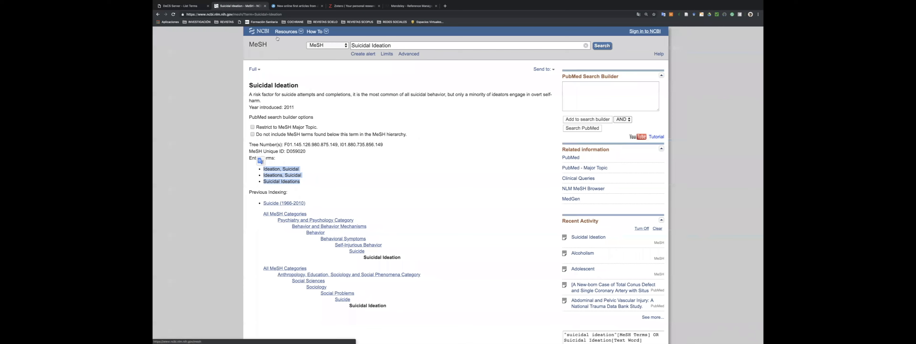
pyautogui.click(296, 14)
pyautogui.write('PUB')
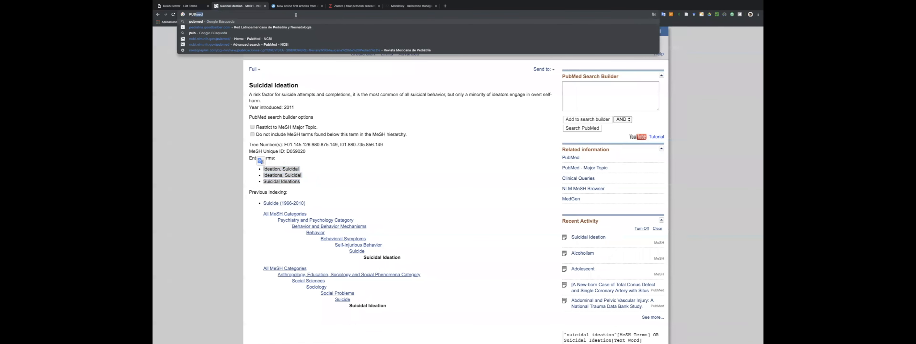
pyautogui.write('MED+')
pyautogui.press('Return')
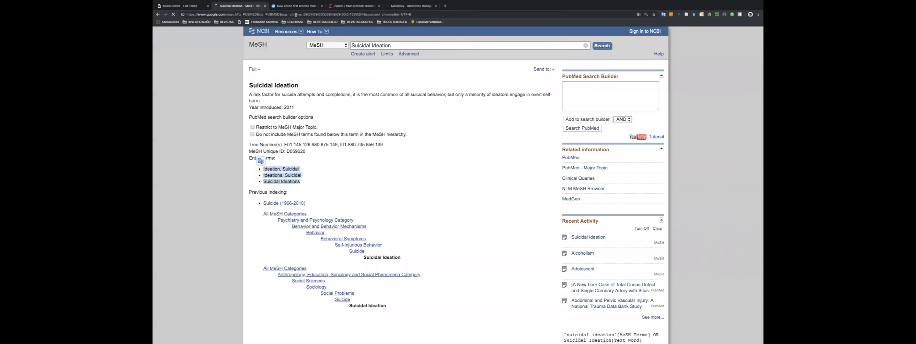
pyautogui.click(205, 70)
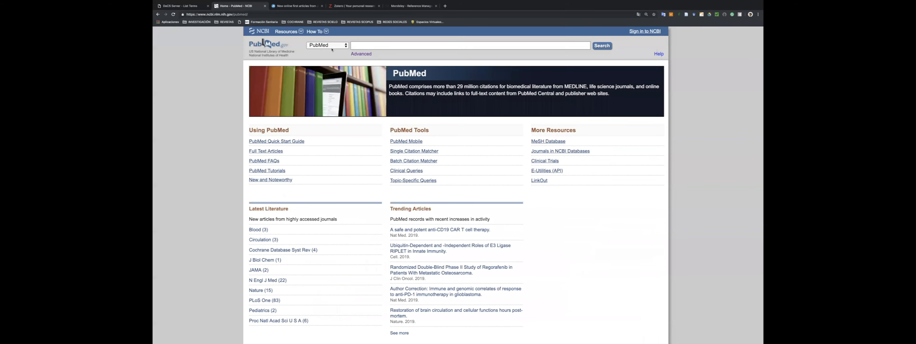
pyautogui.click(360, 54)
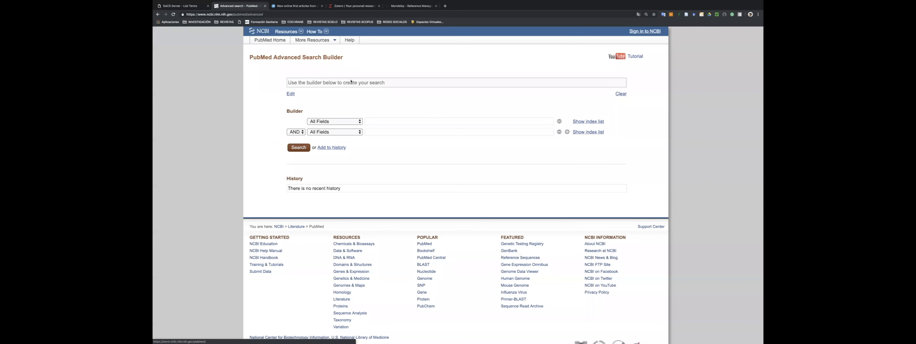
# Copy the first strategy item, the adolescent terms, from the Word document into the first row of the PubMed builder in Chrome.
pyautogui.hotkey('ctrl', 'Left')
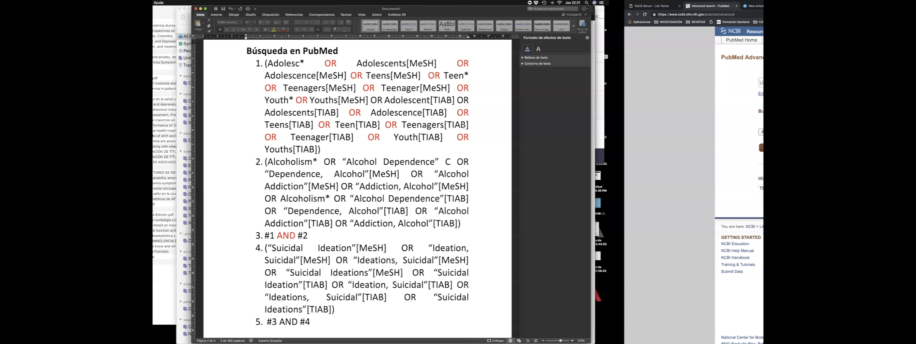
pyautogui.scroll(2, 474, 112)
pyautogui.doubleClick(475, 112)
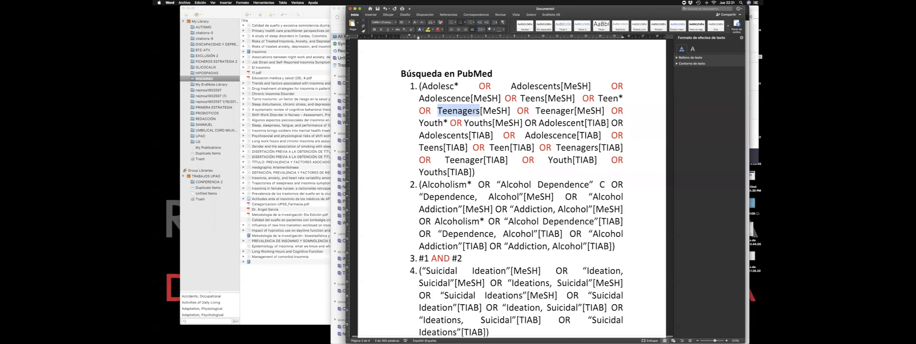
pyautogui.tripleClick(474, 112)
pyautogui.hotkey('ctrl', 'Right')
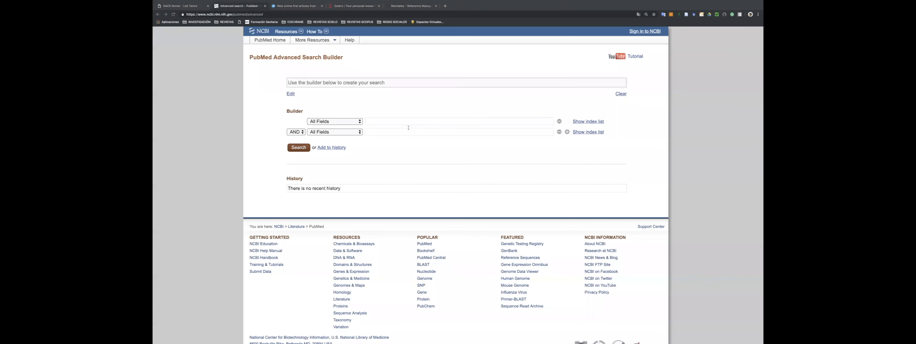
pyautogui.click(372, 122)
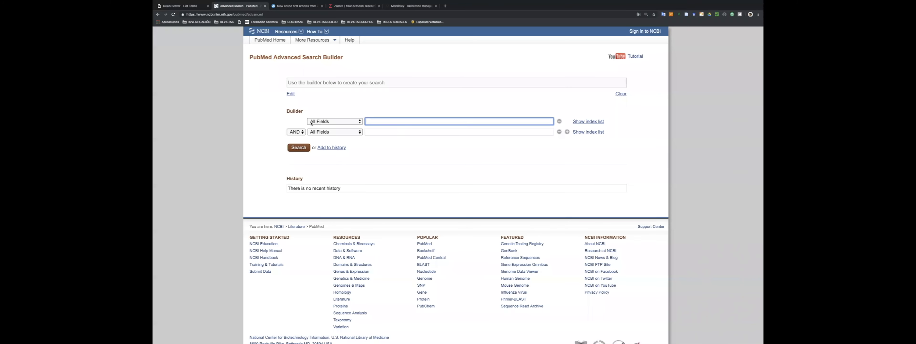
pyautogui.write('1. (Adolesc* OR Adolescents[MeSH] OR Adolescence[MeSH] OR Teens[MeSH] OR Teen* OR Teenagers[MeSH] OR Teenager[MeSH] OR Youth* OR Youths[MeSH] OR Adolescent[TIAB] OR Adolescents[TIAB] OR Adolescence[TIAB] OR Teens[TIAB] OR Teen[TIAB] OR Teenagers[TIAB] OR Teenager[TIAB] OR Youth[TIAB] OR Youths[TIAB])')
# Remove the leading list number from the adolescent query and add the query to the search history.
pyautogui.tripleClick(388, 135)
pyautogui.moveTo(375, 135); pyautogui.dragTo(362, 136)
pyautogui.press('BackSpace')
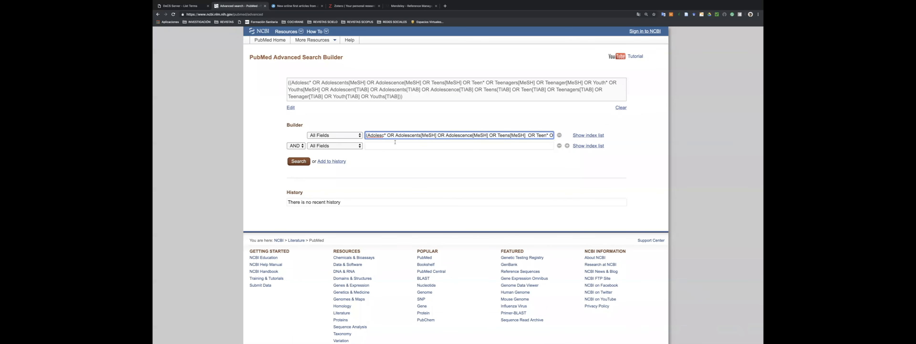
pyautogui.click(334, 161)
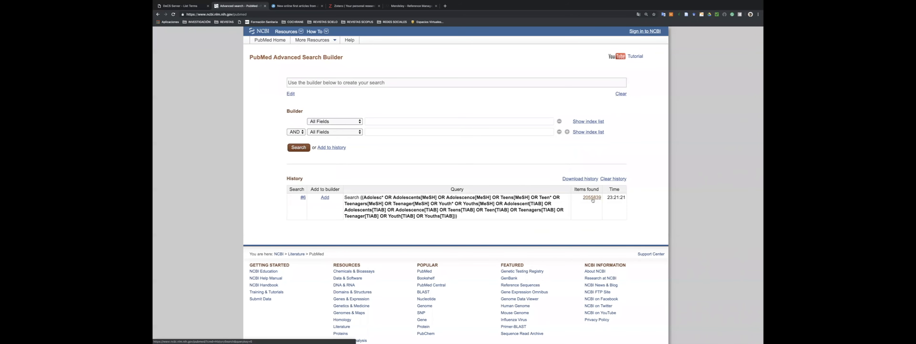
# Examine the adolescent search in the history, looking at its items found and its full query text.
pyautogui.scroll(5, 593, 200)
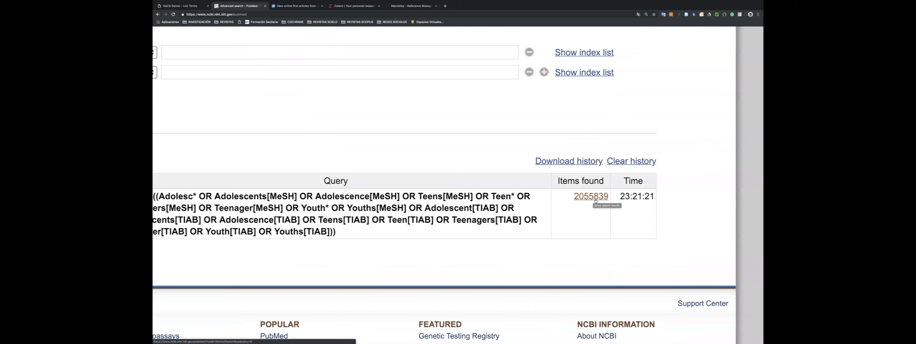
pyautogui.scroll(-5, 595, 201)
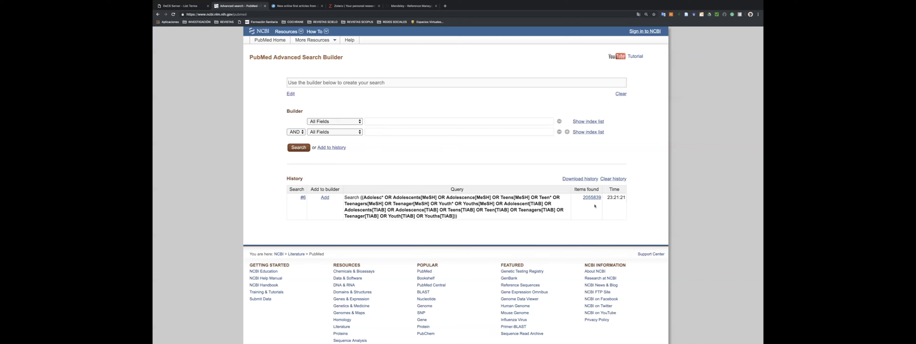
pyautogui.doubleClick(369, 198)
pyautogui.moveTo(393, 197); pyautogui.dragTo(462, 221)
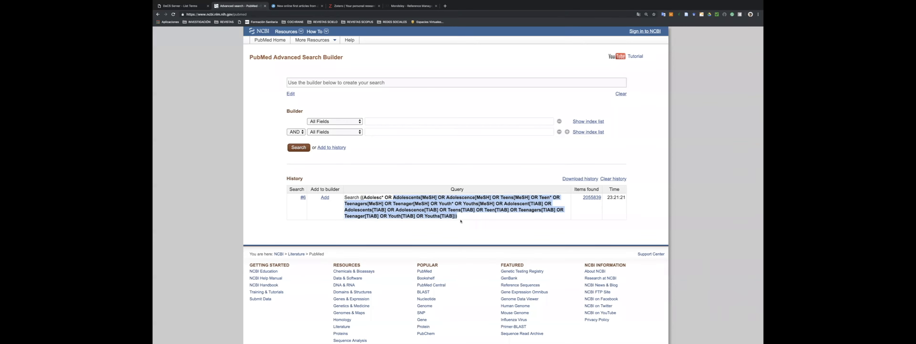
# Open the adolescent search's results list, look through it, and return to the Advanced Search Builder to examine the query's MeSH and TIAB tags.
pyautogui.click(591, 198)
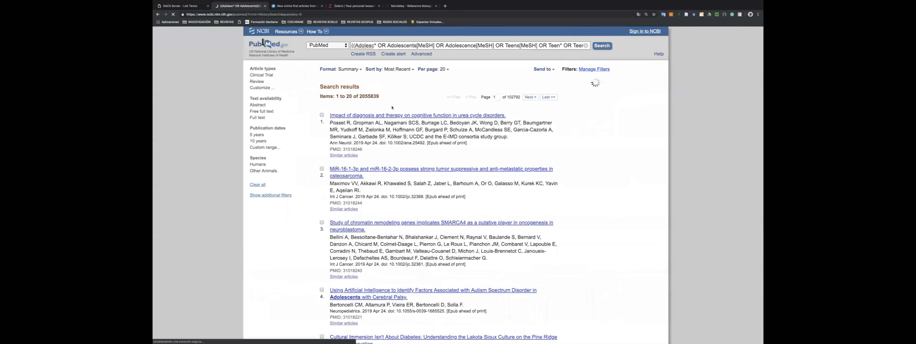
pyautogui.scroll(-5, 392, 108)
pyautogui.scroll(5, 393, 107)
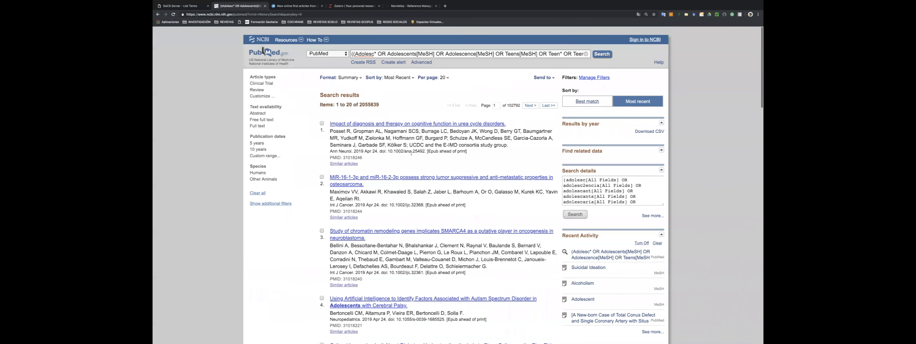
pyautogui.scroll(-1, 421, 165)
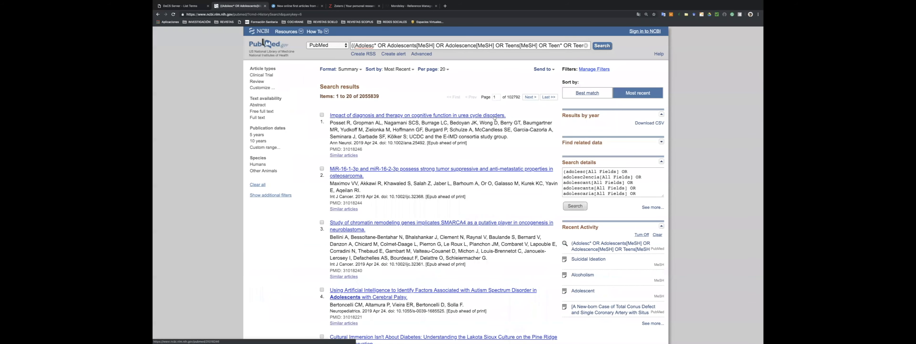
pyautogui.click(421, 53)
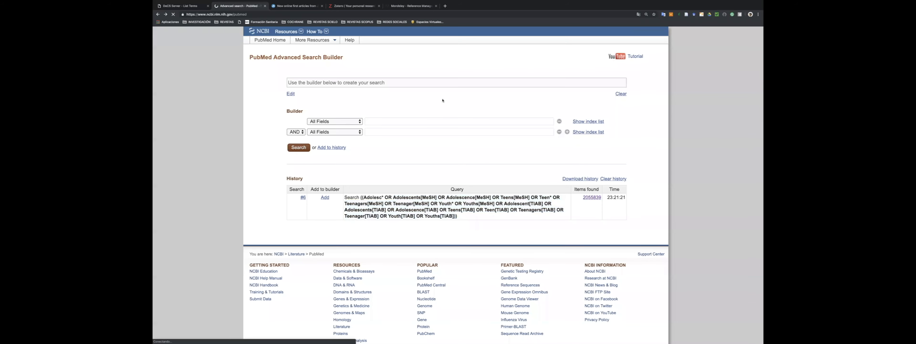
pyautogui.doubleClick(428, 209)
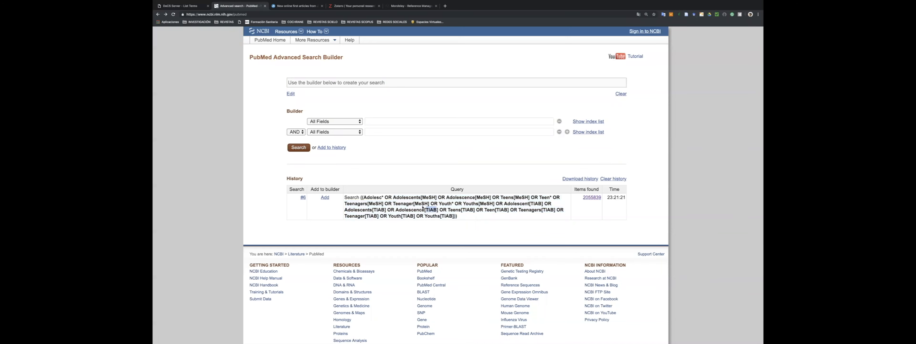
pyautogui.doubleClick(413, 197)
pyautogui.moveTo(430, 209); pyautogui.dragTo(436, 209)
# Copy the second strategy item, the alcoholism terms, from the Word document into the first row of the PubMed builder in Chrome.
pyautogui.hotkey('ctrl', 'Left')
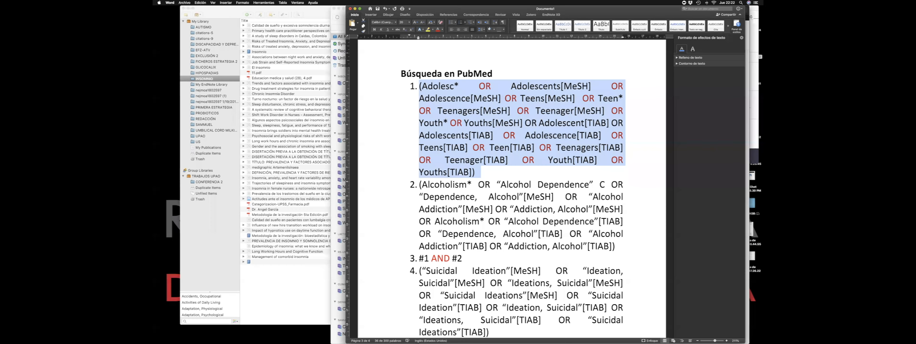
pyautogui.tripleClick(460, 198)
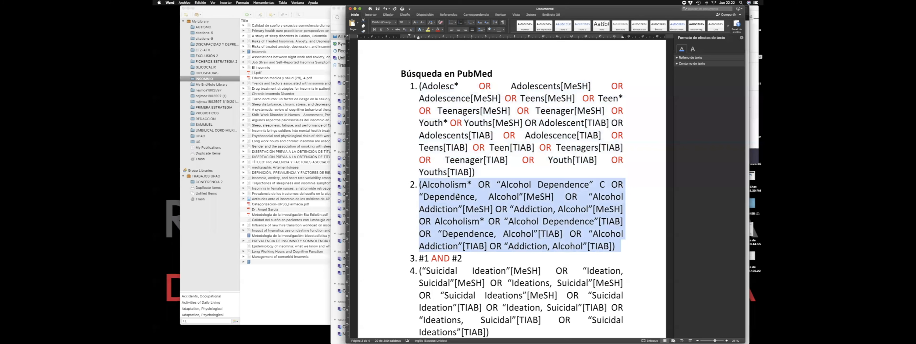
pyautogui.hotkey('ctrl', 'Right')
pyautogui.click(391, 121)
pyautogui.write('2. (Alcoholism* OR "Alcohol Dependence" C OR "Dependence, Alcohol"[MeSH] OR "Alcohol Addiction"[MeSH] OR "Addiction, Alcohol"[MeSH] OR Alcoholism* OR "Alcohol Dependence"[TIAB] OR "Dependence, Alcohol"[TIAB] OR "Alcohol Addiction"[TIAB] OR "Addiction, Alcohol"[TIAB])')
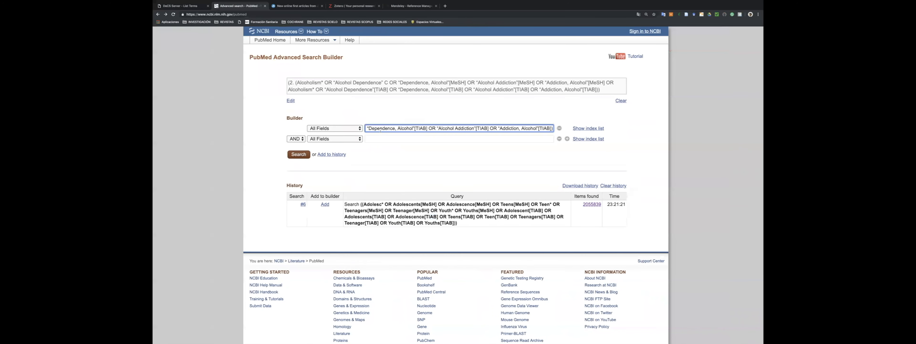
# Delete the leading list number 2 from the alcoholism query and add the query to the search history.
pyautogui.press('super+a')
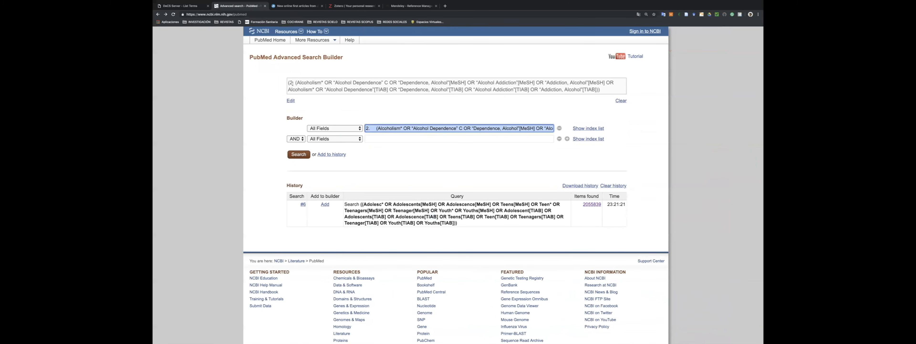
pyautogui.click(377, 129)
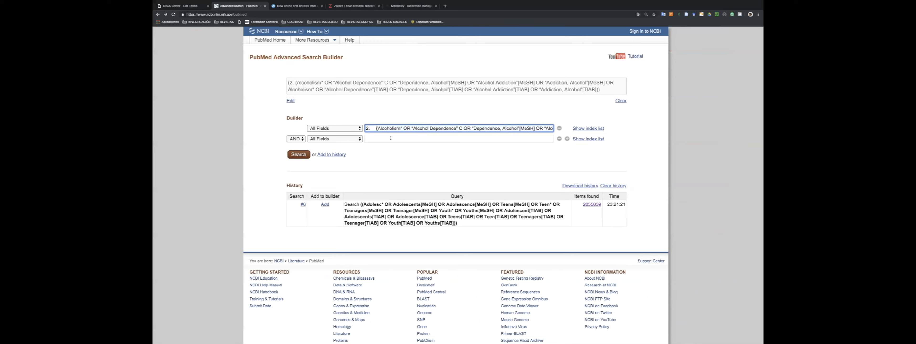
pyautogui.press('BackSpace')
pyautogui.press('BackSpace')
pyautogui.press('BackSpace')
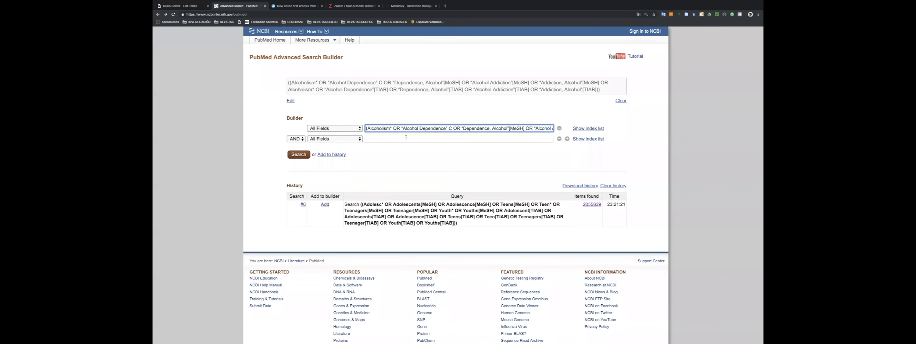
pyautogui.click(338, 154)
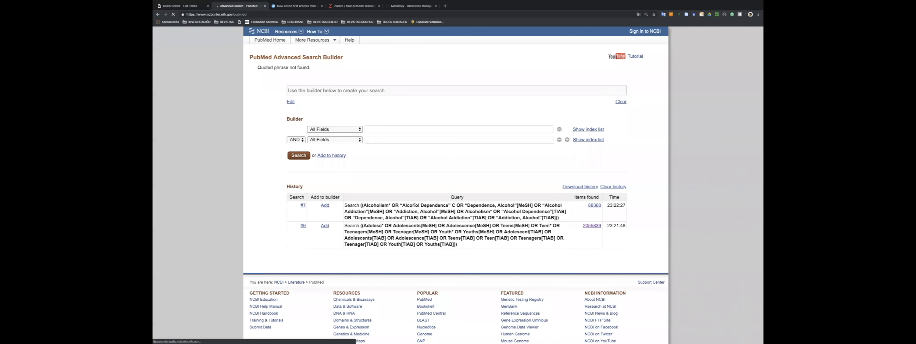
# Check the #1 AND #2 item in the Word strategy and add the adolescent and alcoholism searches from the Chrome history to the builder.
pyautogui.hotkey('ctrl', 'Left')
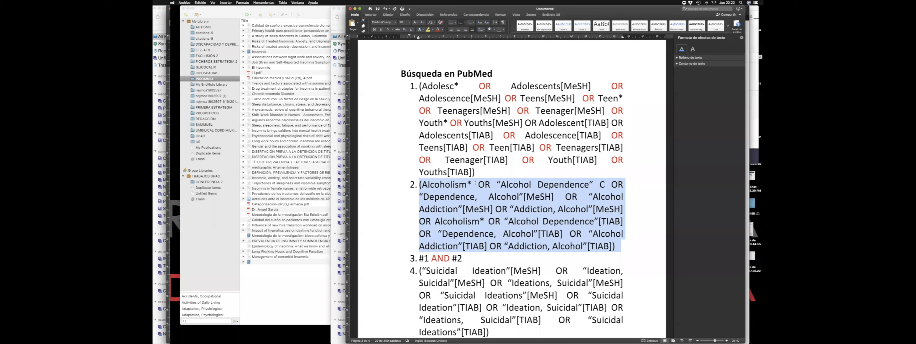
pyautogui.scroll(-2, 470, 200)
pyautogui.moveTo(420, 227); pyautogui.dragTo(465, 225)
pyautogui.hotkey('ctrl', 'Right')
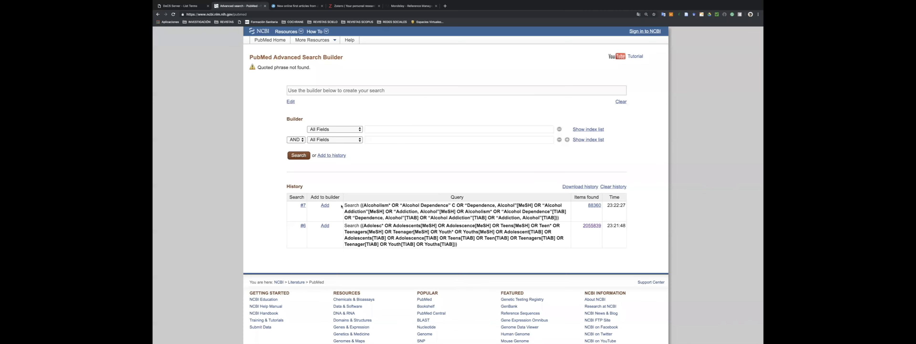
pyautogui.click(325, 226)
pyautogui.click(324, 219)
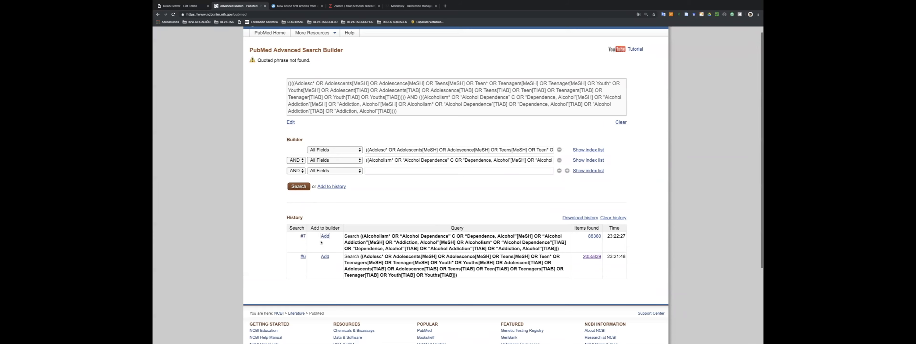
pyautogui.scroll(-1, 315, 255)
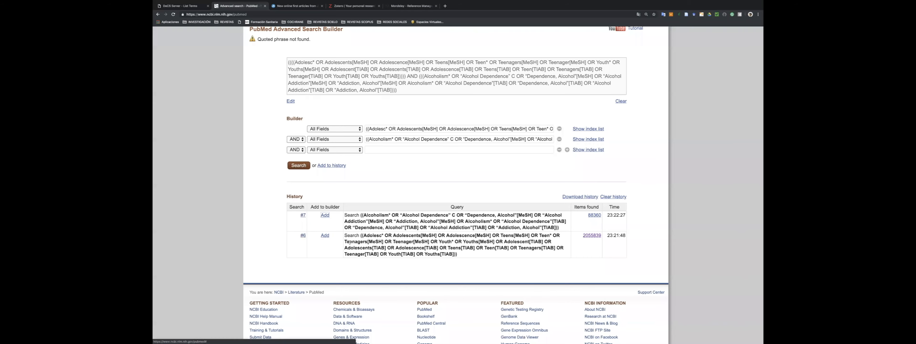
pyautogui.click(326, 218)
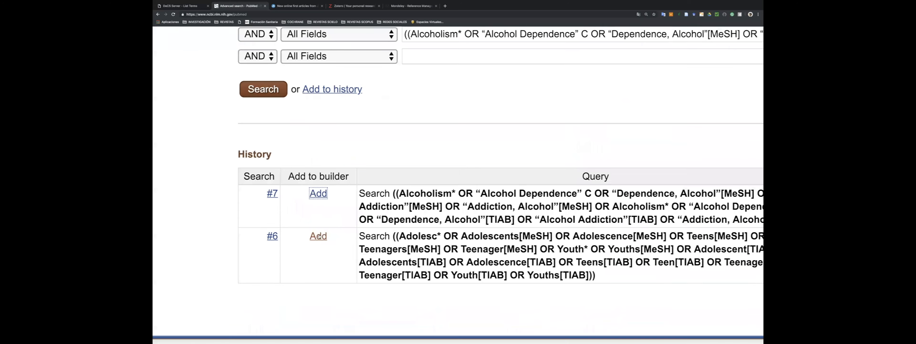
# Keep AND as the operator between the adolescent and alcoholism rows, as in the Word strategy's third item, and add the combination to the history.
pyautogui.scroll(-5, 340, 212)
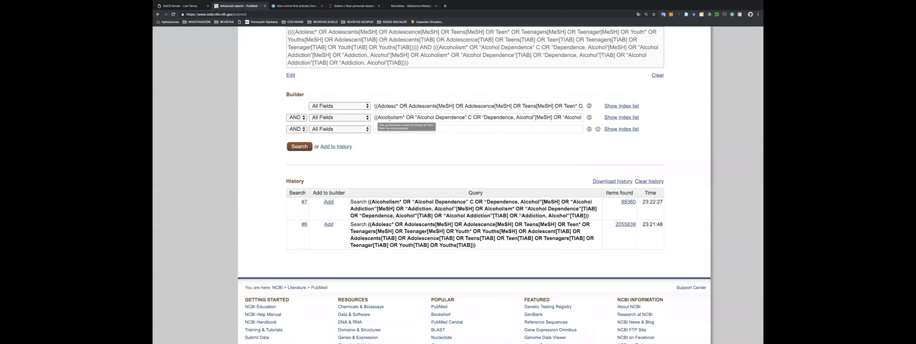
pyautogui.click(299, 117)
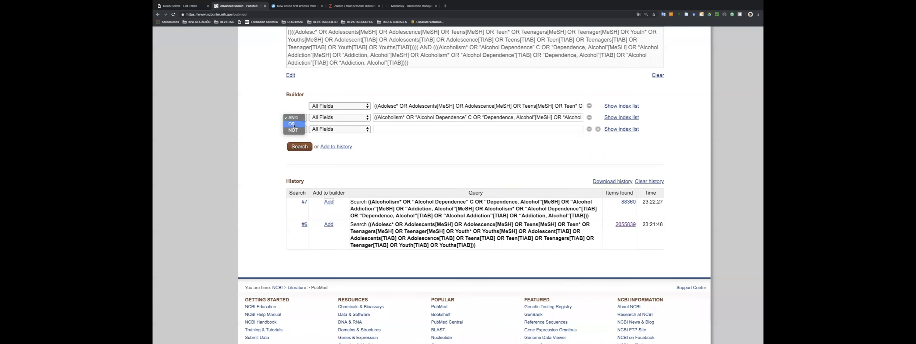
pyautogui.click(298, 118)
pyautogui.hotkey('ctrl', 'Left')
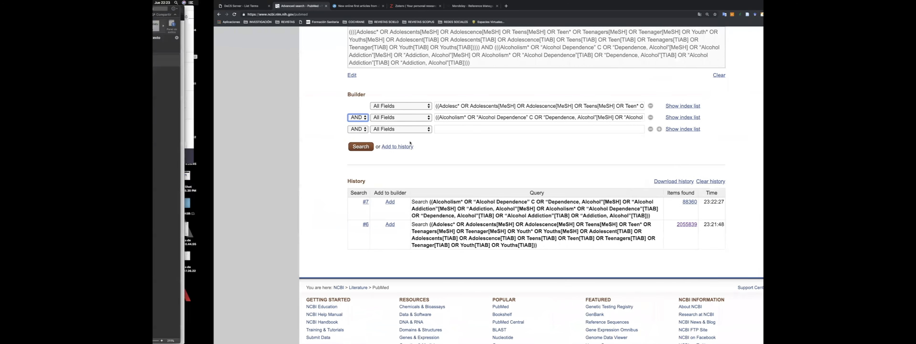
pyautogui.tripleClick(470, 229)
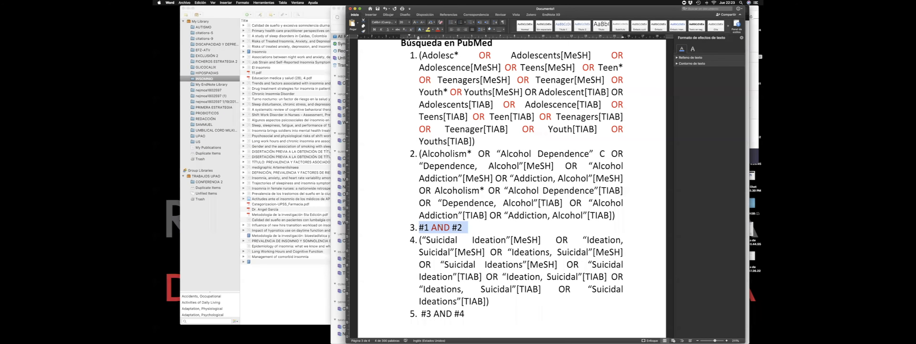
pyautogui.hotkey('ctrl', 'Right')
pyautogui.click(303, 117)
pyautogui.click(302, 118)
pyautogui.click(339, 146)
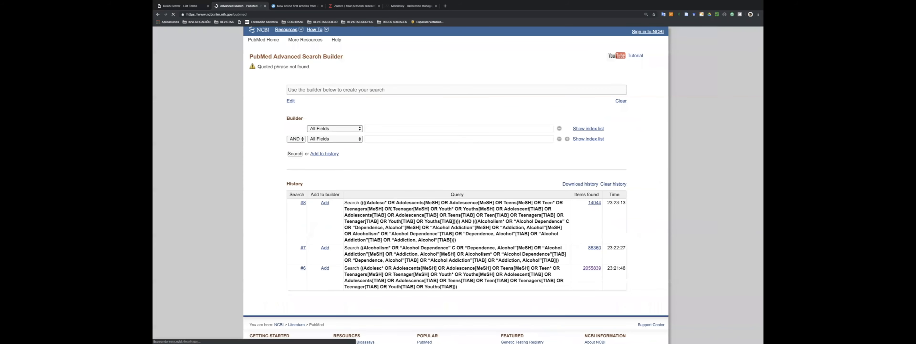
pyautogui.tripleClick(402, 217)
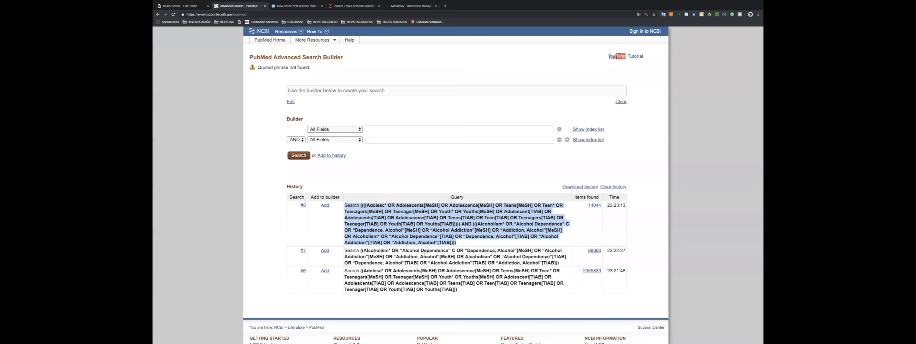
# Copy the fourth strategy item, the suicidal ideation terms, from the Word document into the first row of the PubMed builder in Chrome.
pyautogui.hotkey('ctrl', 'Left')
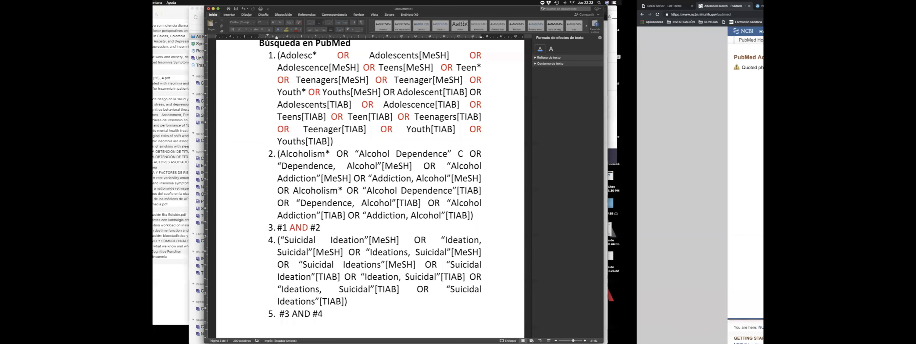
pyautogui.tripleClick(453, 231)
pyautogui.scroll(-3, 449, 210)
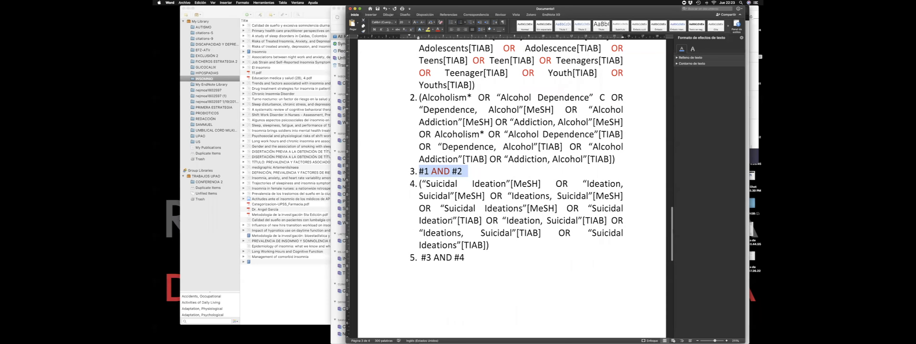
pyautogui.tripleClick(448, 204)
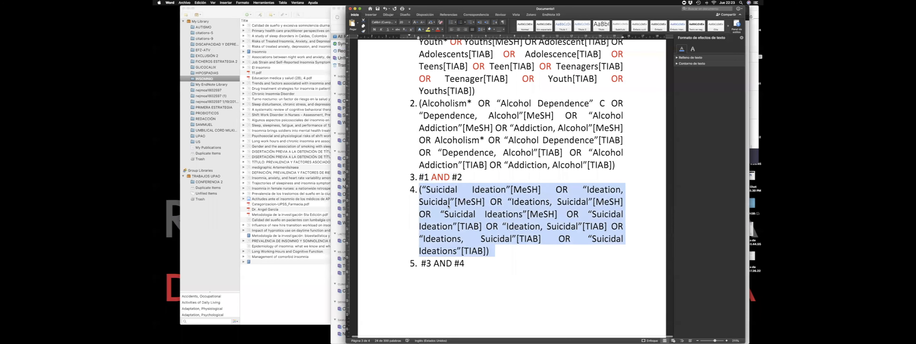
pyautogui.hotkey('ctrl', 'Right')
pyautogui.click(408, 129)
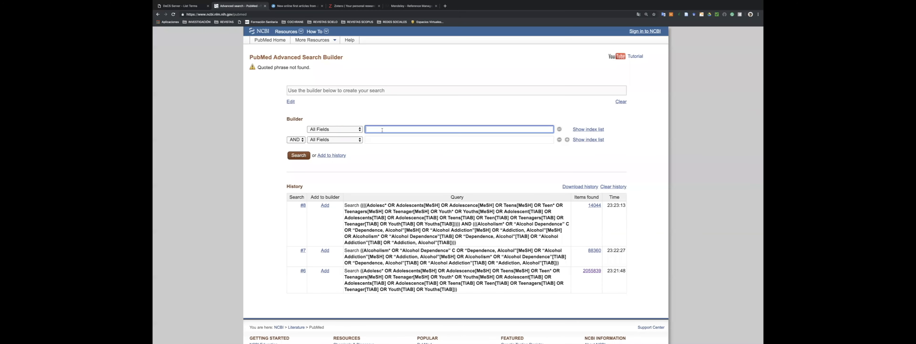
pyautogui.write('4. ("Suicidal Ideation"[MeSH] OR "Ideation, Suicidal"[MeSH] OR "Ideations, Suicidal"[MeSH] OR "Suicidal Ideations"[MeSH] OR "Suicidal Ideation"[TIAB] OR "Ideation, Suicidal"[TIAB] OR "Ideations, Suicidal"[TIAB] OR "Suicidal Ideations"[TIAB])')
# Delete the leading list number 4 from the suicidal ideation query and add the query to the search history.
pyautogui.press('super+a')
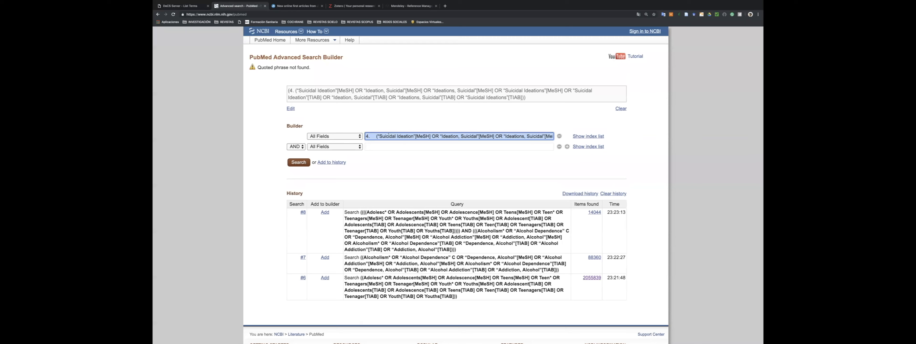
pyautogui.click(376, 136)
pyautogui.moveTo(376, 136); pyautogui.dragTo(344, 137)
pyautogui.press('BackSpace')
pyautogui.click(331, 162)
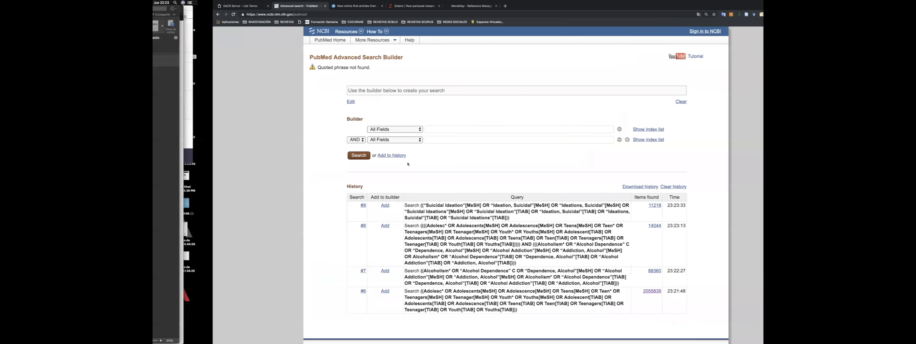
# Check in the Word strategy which two items the fifth item, #3 AND #4, combines, and return to PubMed in Chrome.
pyautogui.hotkey('ctrl', 'Left')
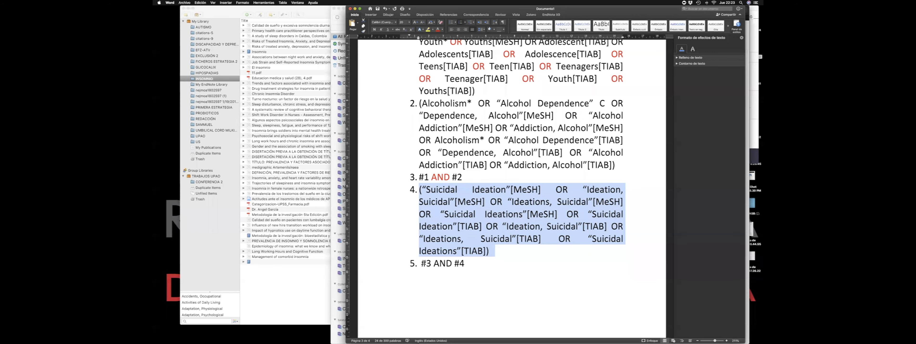
pyautogui.click(423, 263)
pyautogui.hotkey('shift', 'End')
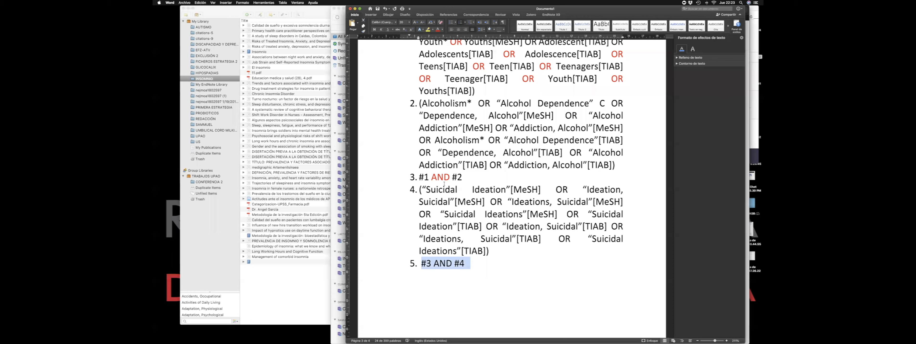
pyautogui.tripleClick(440, 176)
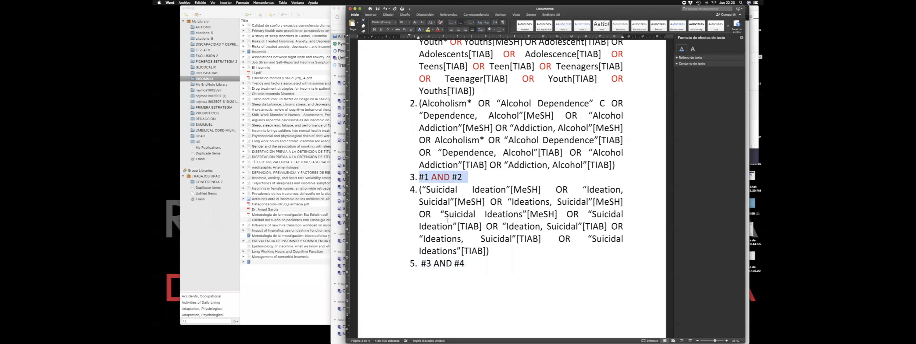
pyautogui.tripleClick(436, 226)
pyautogui.press('super+Tab')
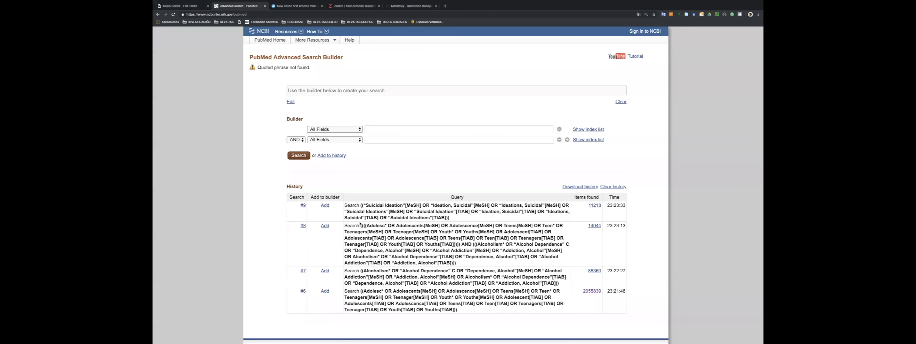
# Add history searches #8 and #9 to the builder, combined with AND, and add the combination to the history.
pyautogui.click(324, 226)
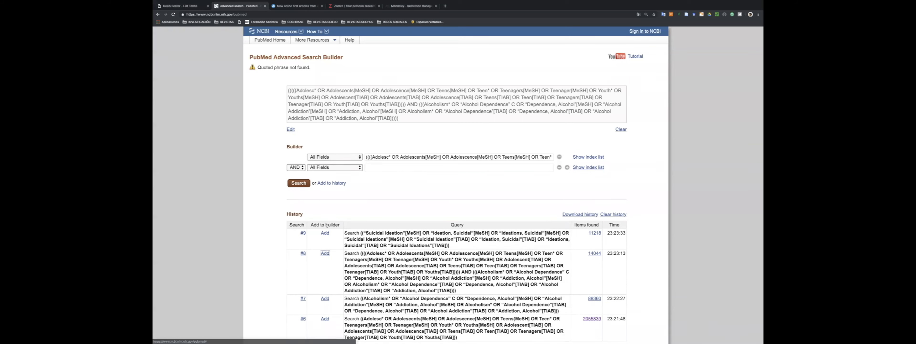
pyautogui.scroll(-2, 326, 213)
pyautogui.click(325, 187)
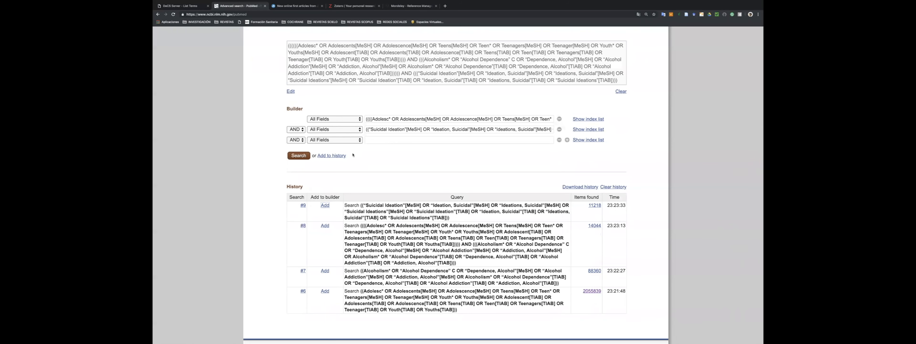
pyautogui.click(331, 156)
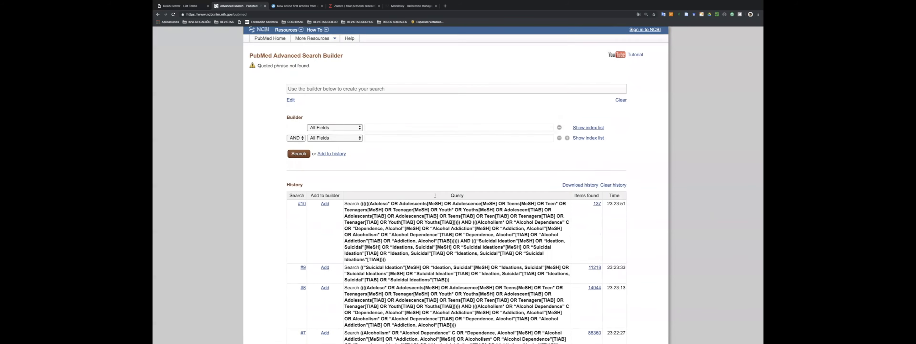
# Review the history queries and their item counts, from the alcoholism terms through the AND combinations to the final search #10.
pyautogui.scroll(-3, 435, 196)
pyautogui.scroll(-1, 470, 165)
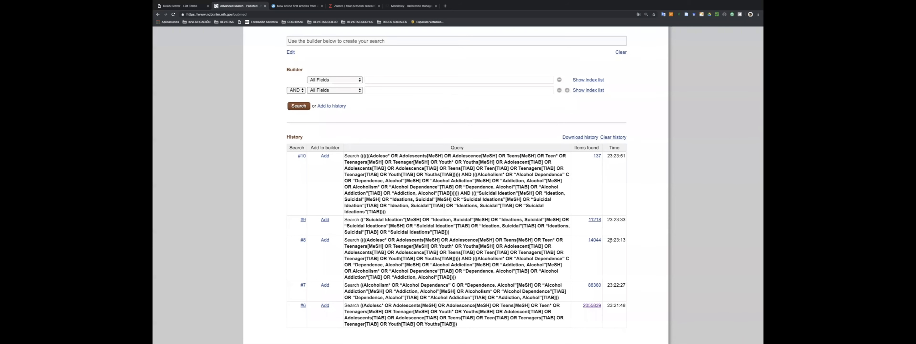
pyautogui.scroll(-2, 610, 254)
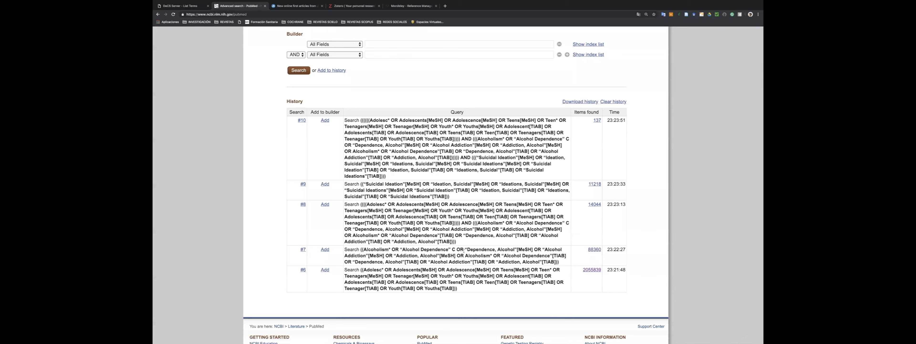
pyautogui.tripleClick(369, 249)
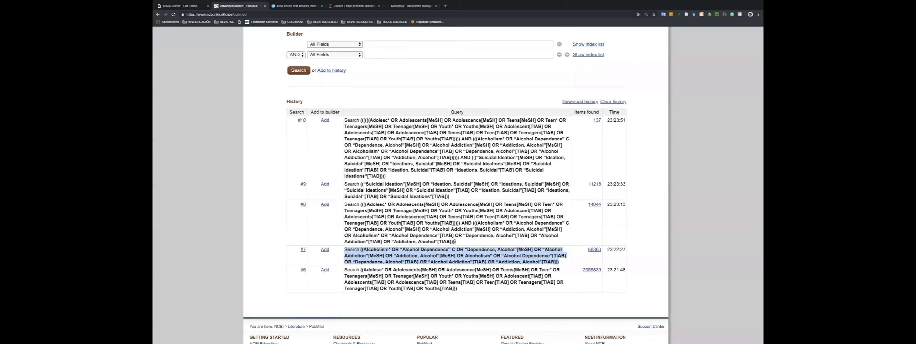
pyautogui.moveTo(459, 243); pyautogui.dragTo(358, 205)
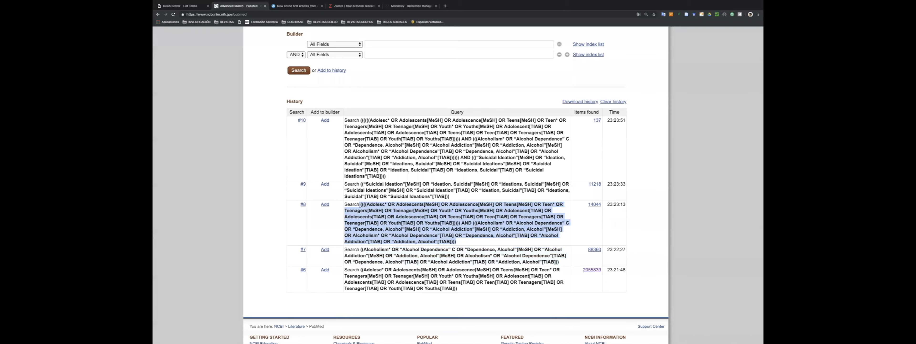
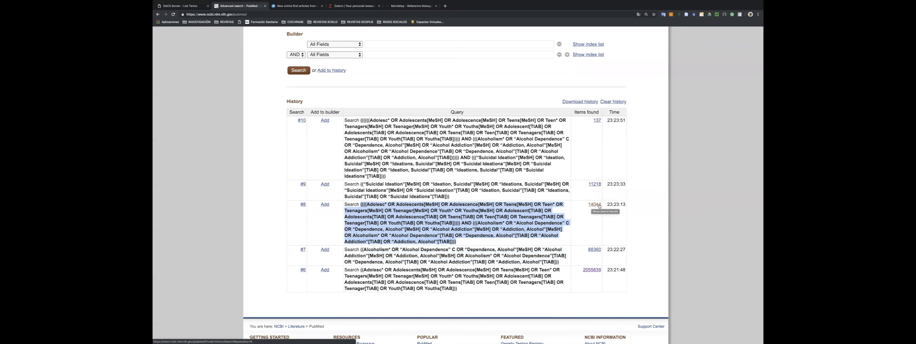
pyautogui.click(428, 210)
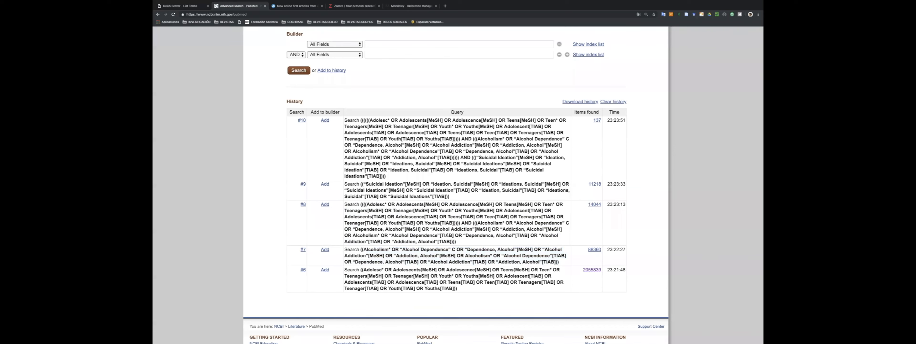
pyautogui.moveTo(462, 217); pyautogui.dragTo(476, 216)
pyautogui.click(465, 224)
pyautogui.scroll(1, 493, 225)
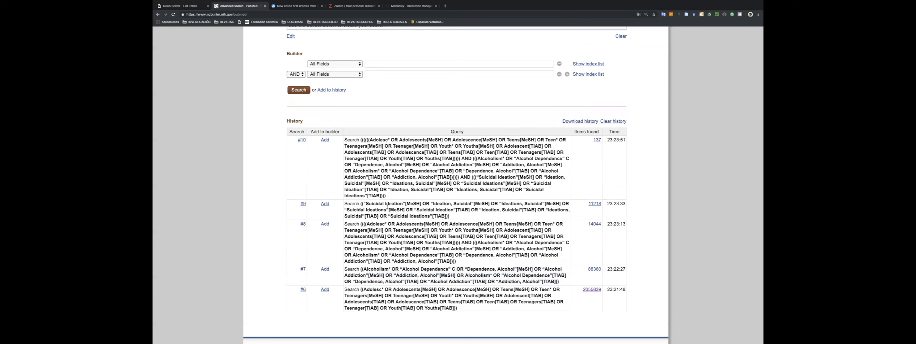
pyautogui.tripleClick(387, 207)
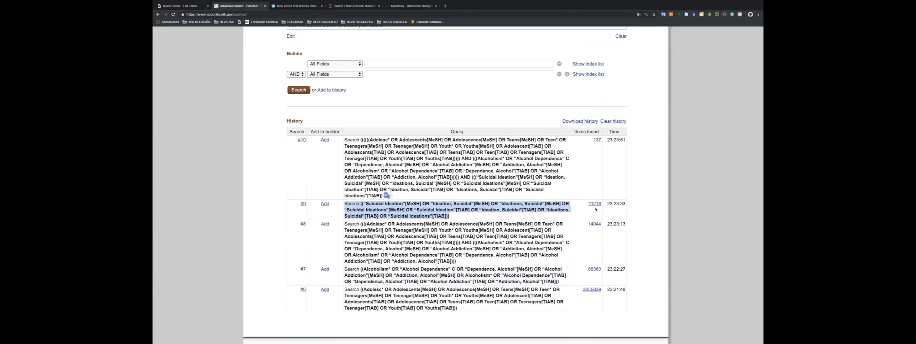
pyautogui.click(490, 207)
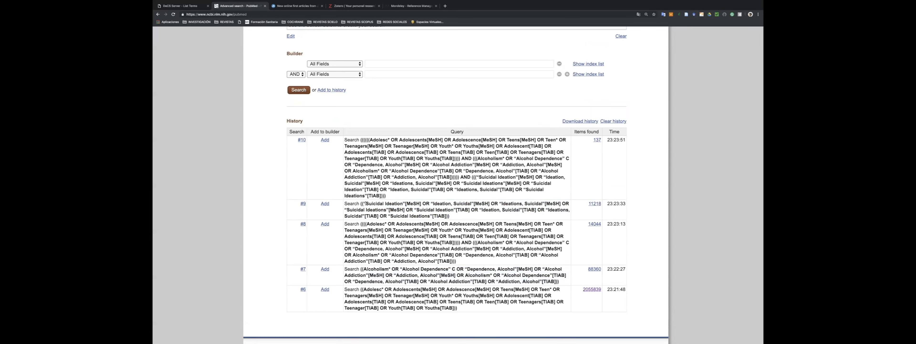
pyautogui.moveTo(372, 203); pyautogui.dragTo(407, 204)
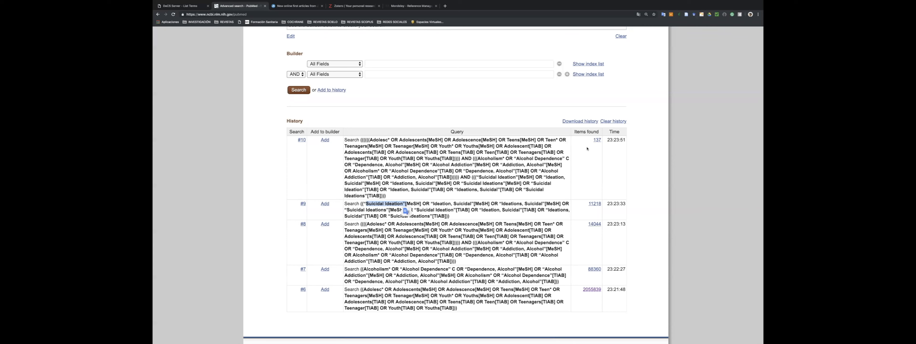
pyautogui.click(535, 140)
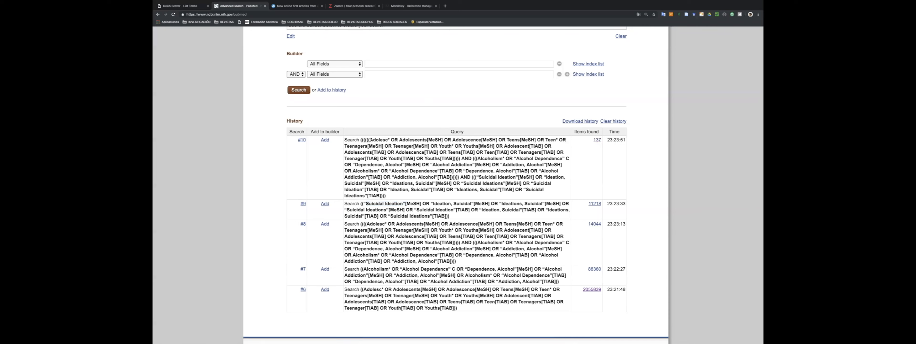
pyautogui.moveTo(370, 139); pyautogui.dragTo(516, 178)
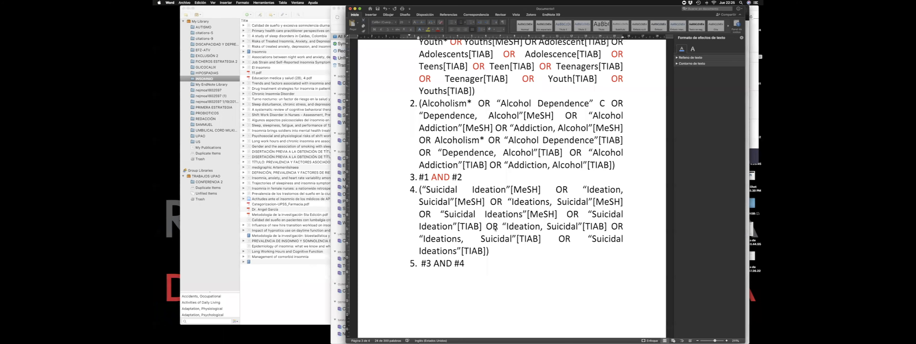
# Check the #3 AND #4 item in Word, open the results of search #10 in Chrome and look through the article list.
pyautogui.tripleClick(471, 264)
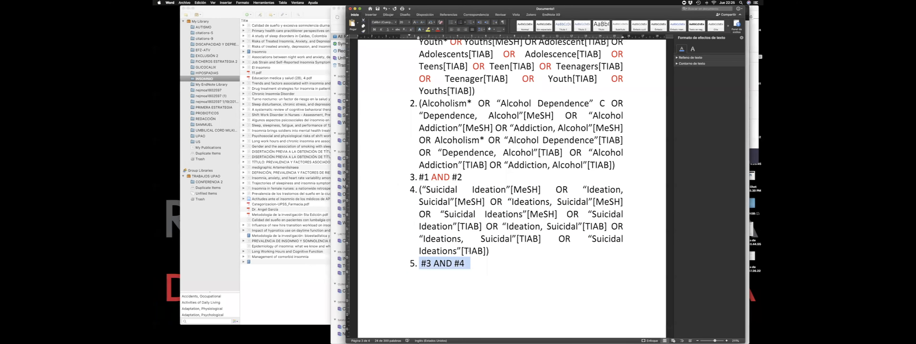
pyautogui.hotkey('ctrl', 'Right')
pyautogui.click(597, 140)
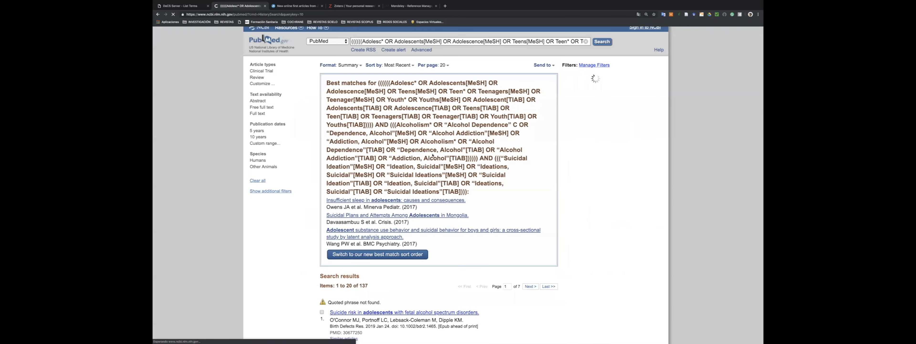
pyautogui.scroll(-5, 311, 173)
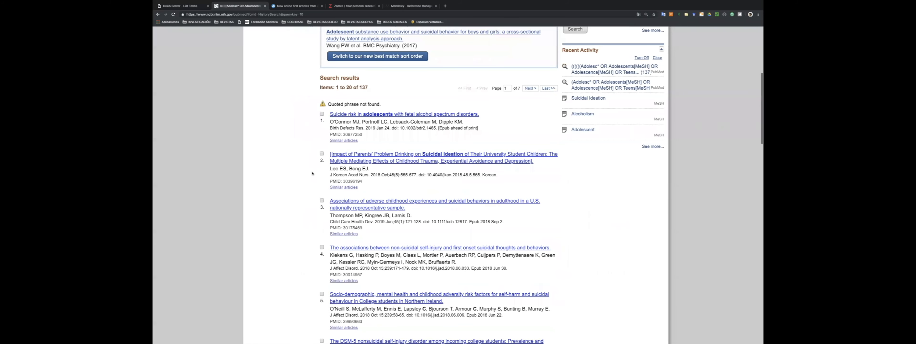
pyautogui.scroll(-1, 311, 173)
pyautogui.scroll(2, 312, 173)
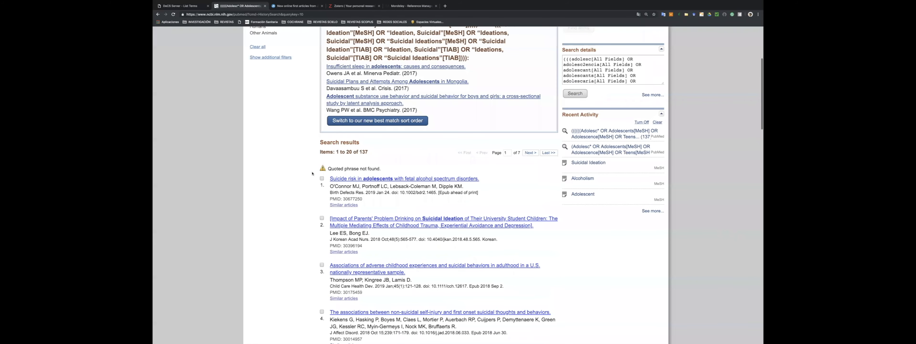
pyautogui.scroll(2, 312, 173)
pyautogui.scroll(-2, 312, 175)
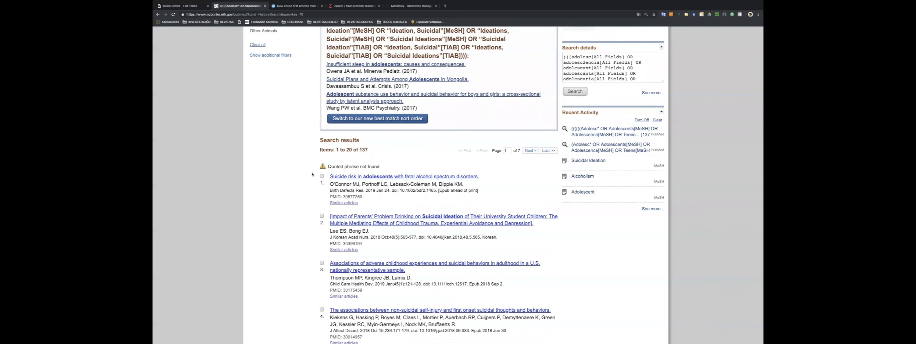
# Capture a screenshot of the PubMed results page, open it in the markup preview and close the preview.
pyautogui.press('super+shift+3')
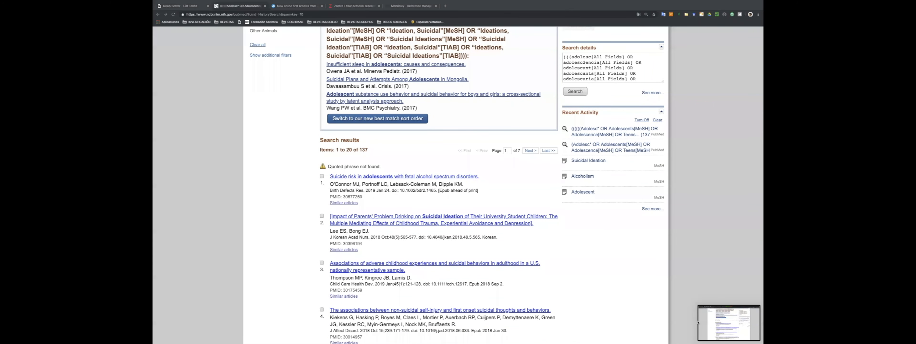
pyautogui.click(700, 322)
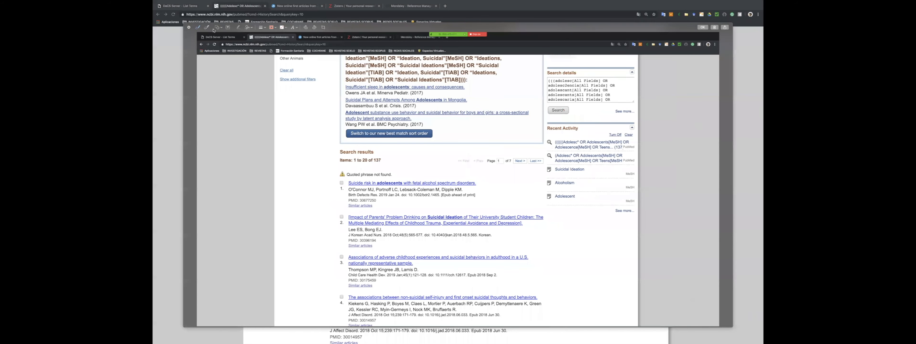
pyautogui.press('Escape')
# Switch to the Word document and place the text cursor on the blank page after the PubMed strategy.
pyautogui.hotkey('ctrl', 'Left')
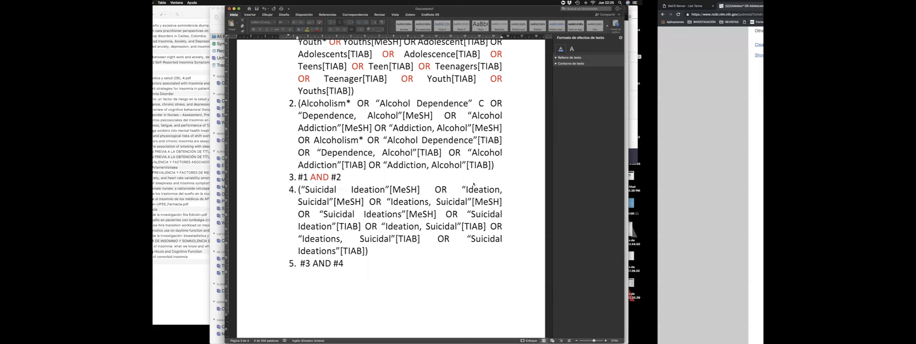
pyautogui.scroll(-5, 482, 185)
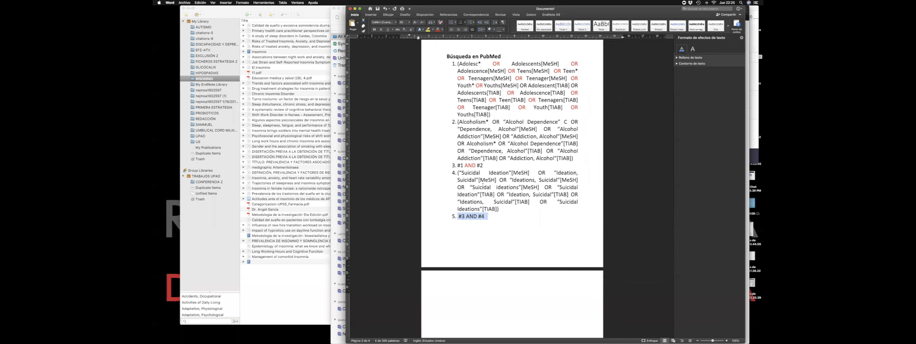
pyautogui.scroll(-5, 483, 184)
pyautogui.click(483, 181)
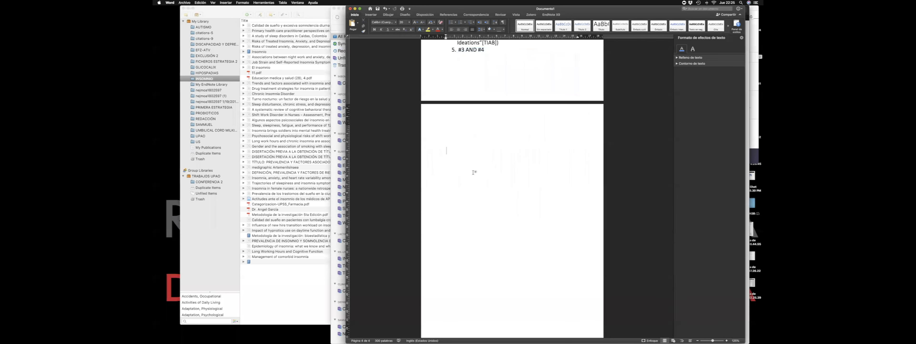
# Paste the captured PubMed results screenshot onto the blank page after the search strategy.
pyautogui.press('super+v')
pyautogui.click(505, 182)
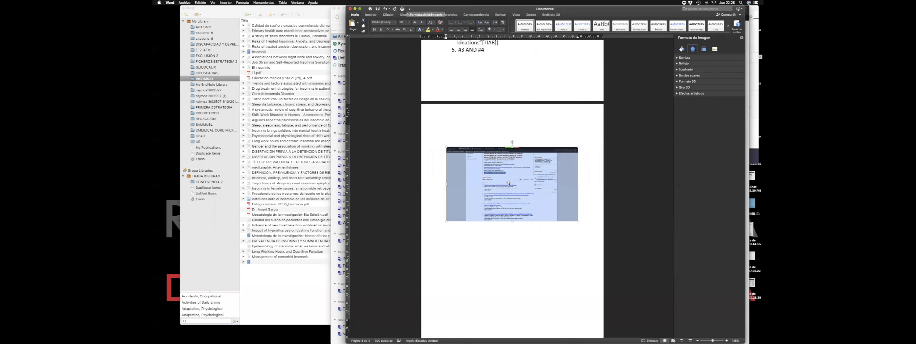
# Review the "Búsqueda en PubMed" strategy, from the adolescent, alcoholism and suicidal ideation terms through #3 AND #4 to the results screenshot.
pyautogui.scroll(2, 505, 183)
pyautogui.scroll(5, 505, 182)
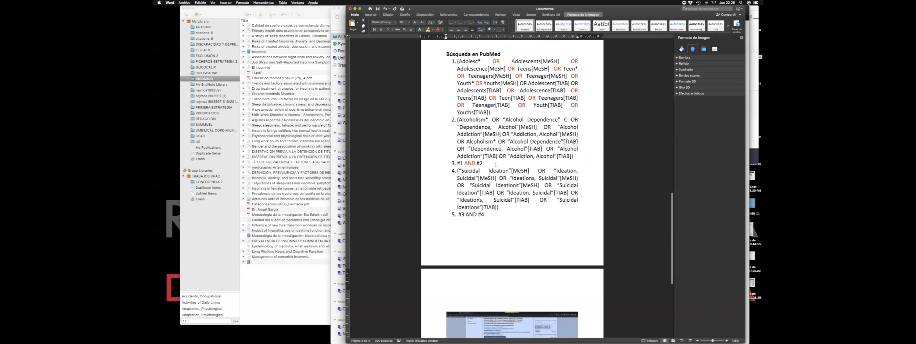
pyautogui.click(520, 227)
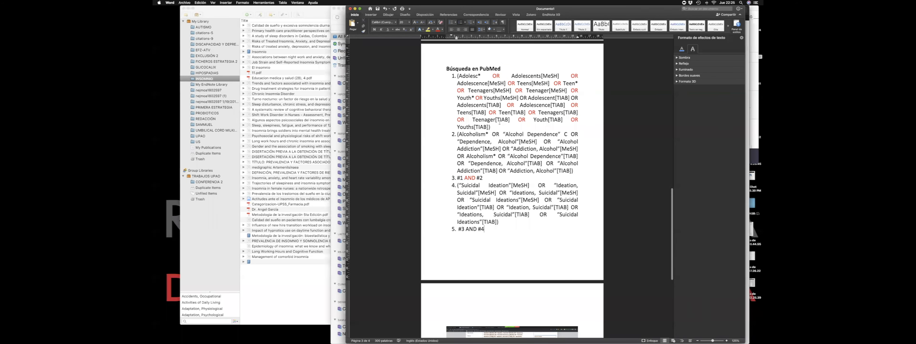
pyautogui.scroll(-1, 499, 121)
pyautogui.tripleClick(499, 112)
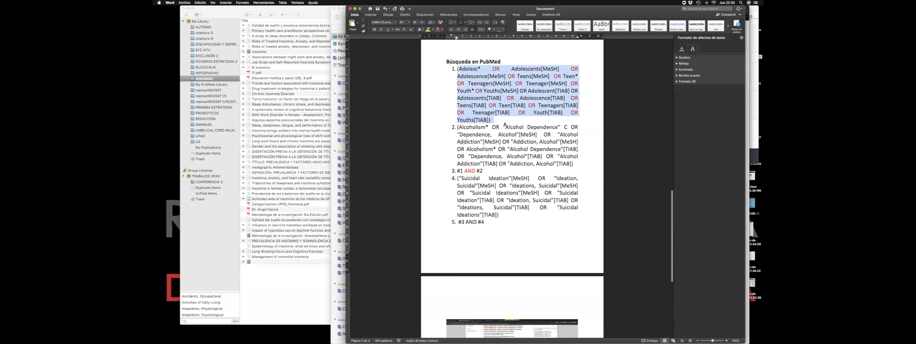
pyautogui.tripleClick(506, 142)
pyautogui.tripleClick(506, 183)
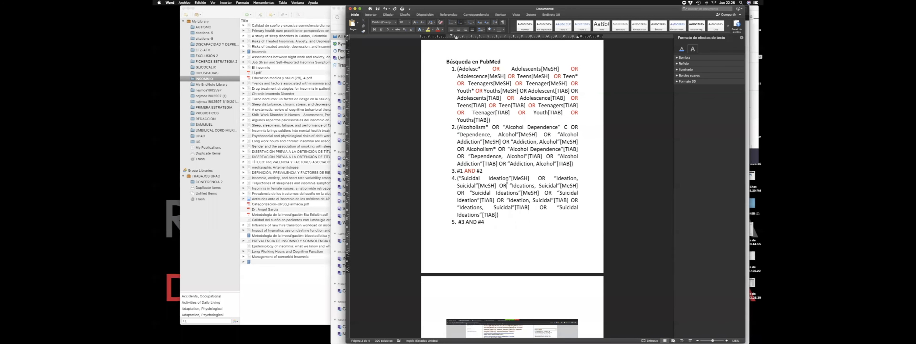
pyautogui.scroll(-3, 506, 184)
pyautogui.scroll(4, 493, 112)
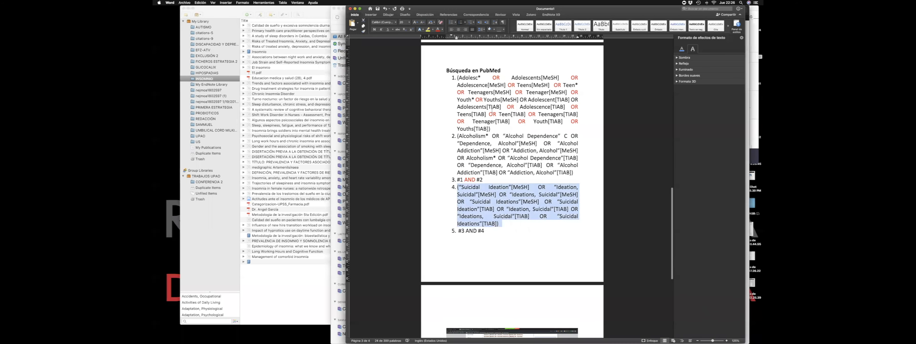
pyautogui.scroll(-5, 504, 182)
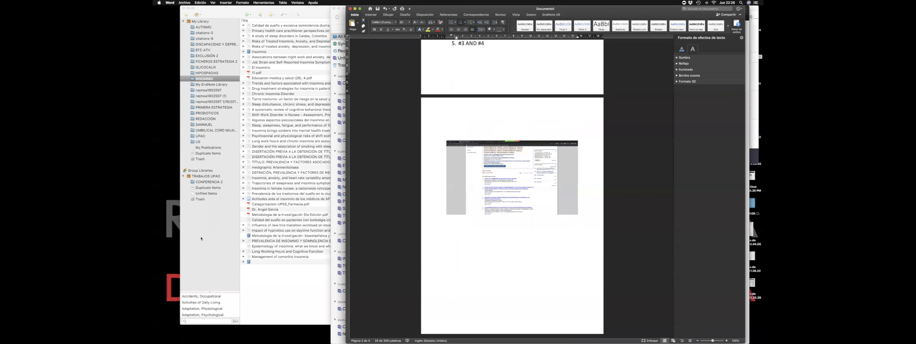
# Add an empty line below the screenshot and save the document in the Dropbox folder as "Pregunta de investigación".
pyautogui.click(533, 235)
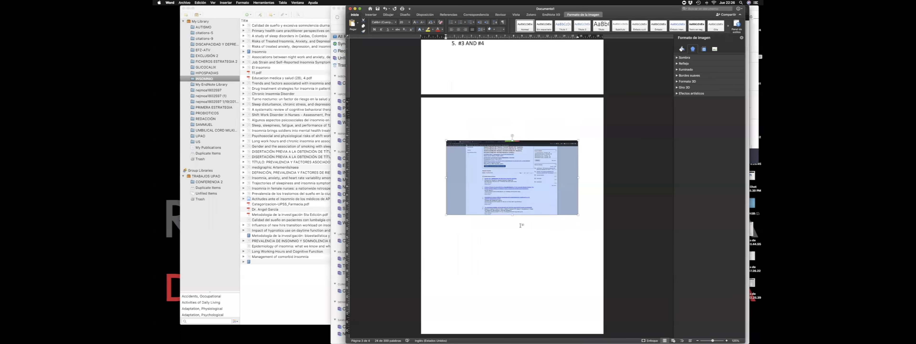
pyautogui.click(532, 228)
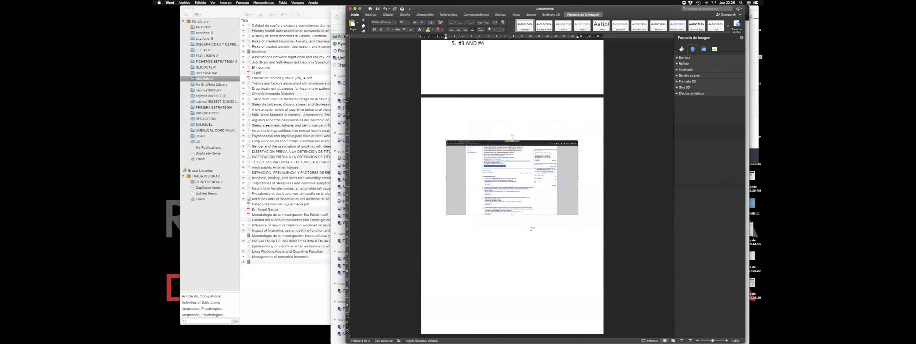
pyautogui.press('Return')
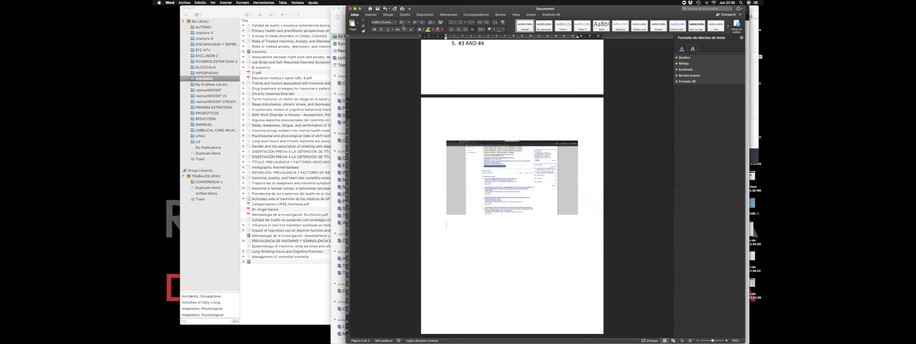
pyautogui.click(378, 8)
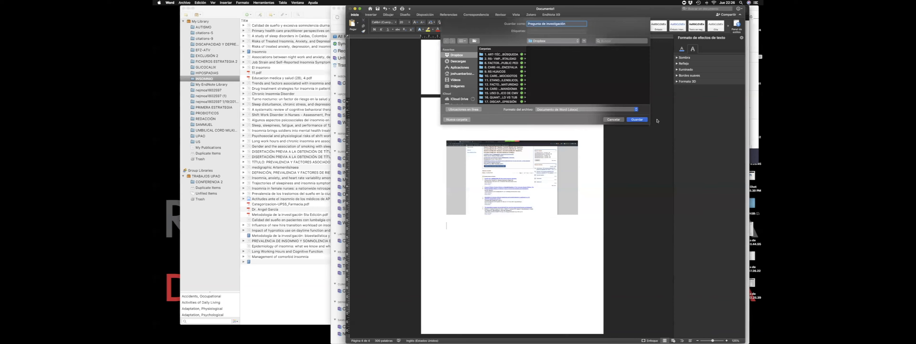
pyautogui.click(643, 120)
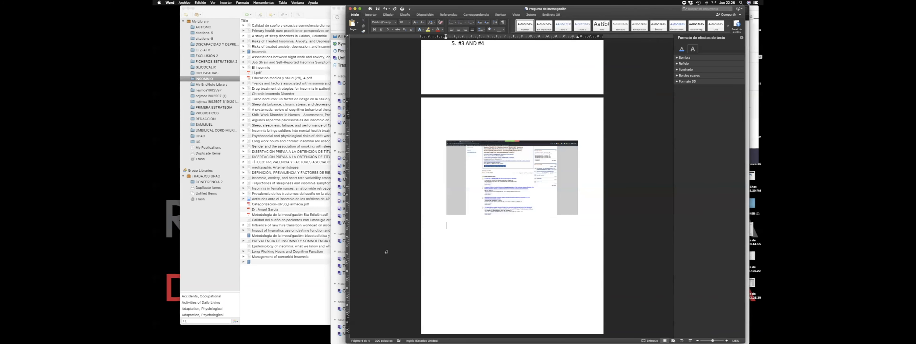
# Switch to Finder and place its file window over the Word document.
pyautogui.moveTo(321, 340)
pyautogui.click(231, 335)
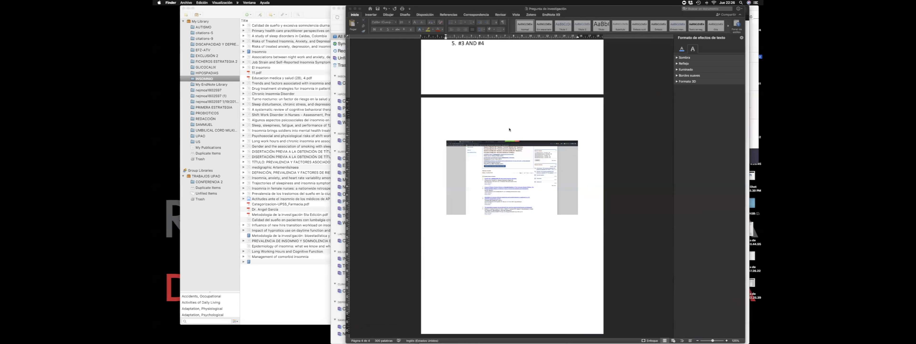
pyautogui.moveTo(297, 14); pyautogui.dragTo(480, 16)
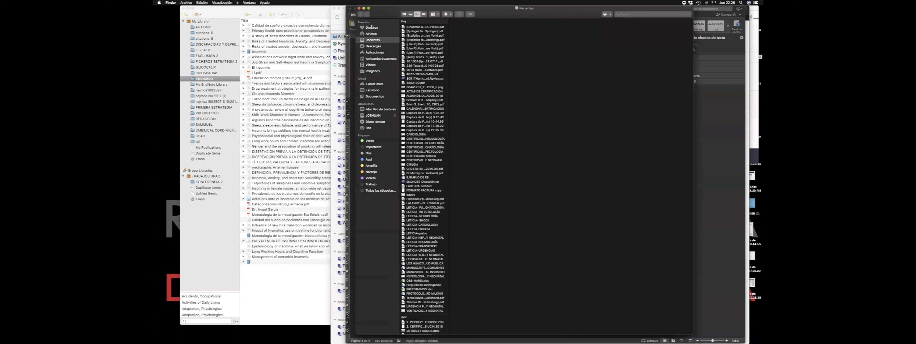
# Preview the Pregunta de investigación file in the Dropbox folder, close the file browser and return to the open Word document.
pyautogui.click(371, 28)
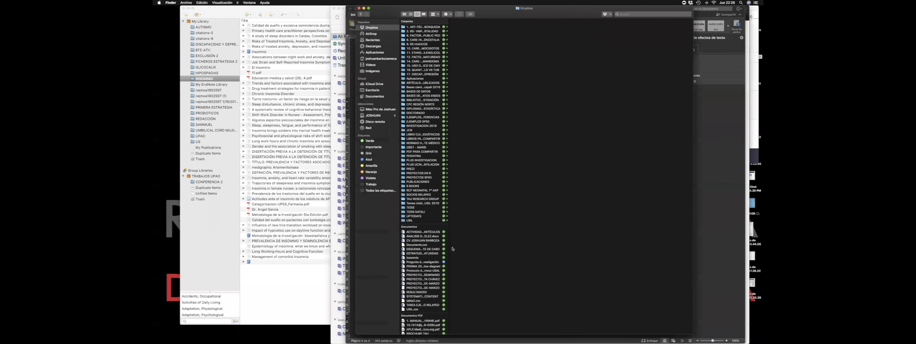
pyautogui.scroll(-1, 423, 249)
pyautogui.click(423, 248)
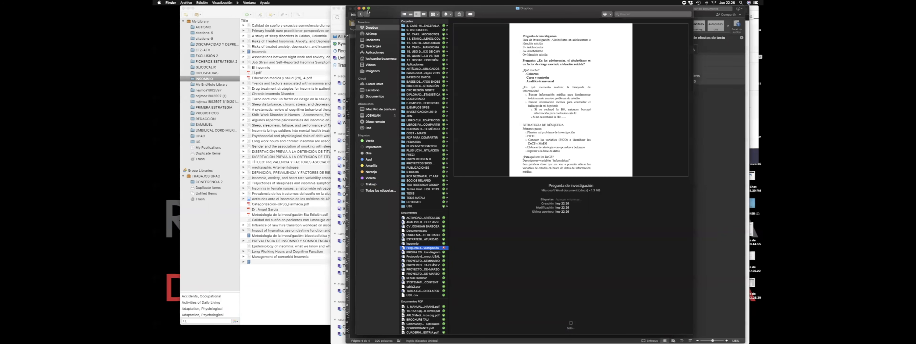
pyautogui.click(359, 8)
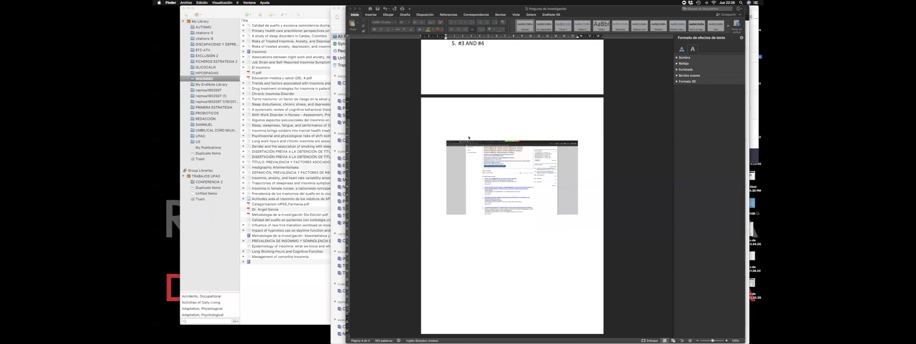
pyautogui.click(511, 8)
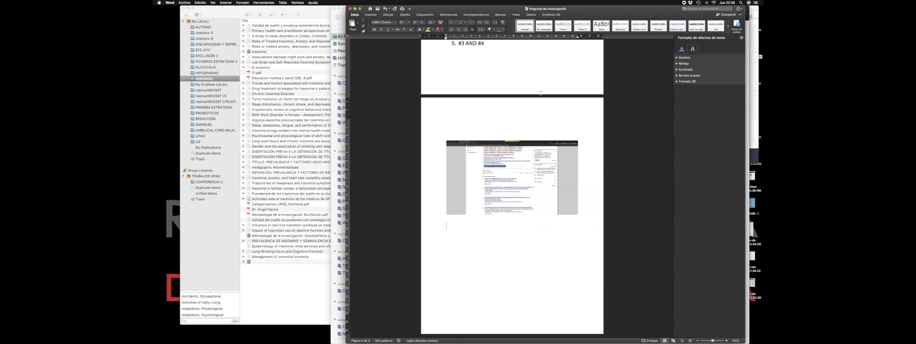
# Switch to the PubMed results in the browser and create a citation manager file with 200 as the number to send, starting from citation 1.
pyautogui.hotkey('ctrl', 'Right')
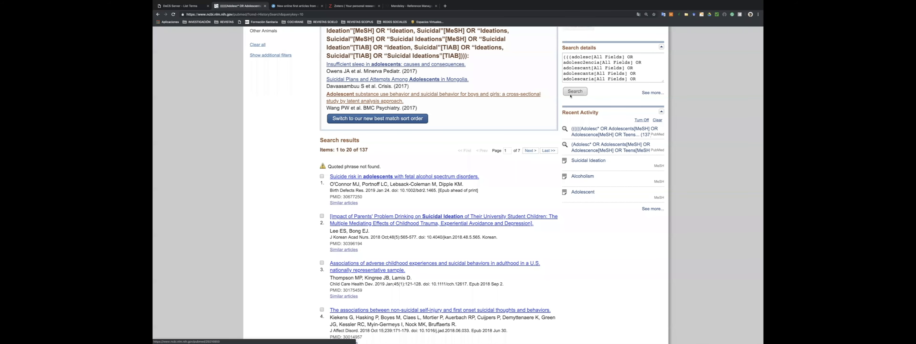
pyautogui.scroll(5, 571, 95)
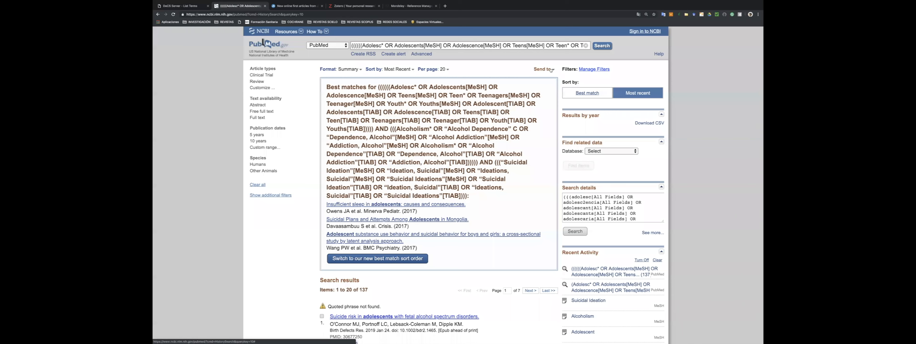
pyautogui.scroll(1, 552, 70)
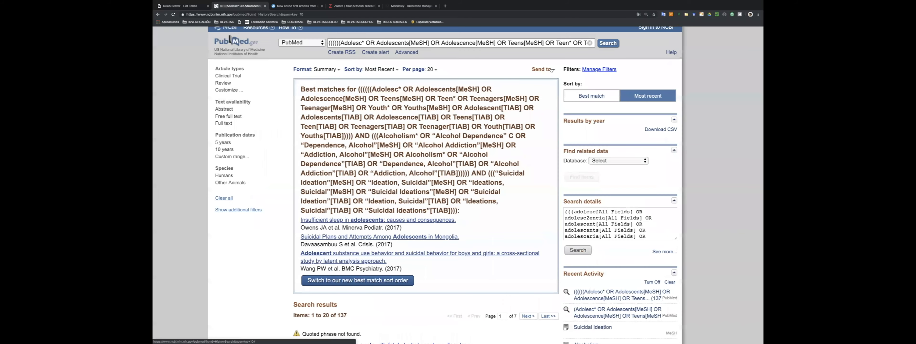
pyautogui.scroll(5, 551, 69)
pyautogui.click(551, 70)
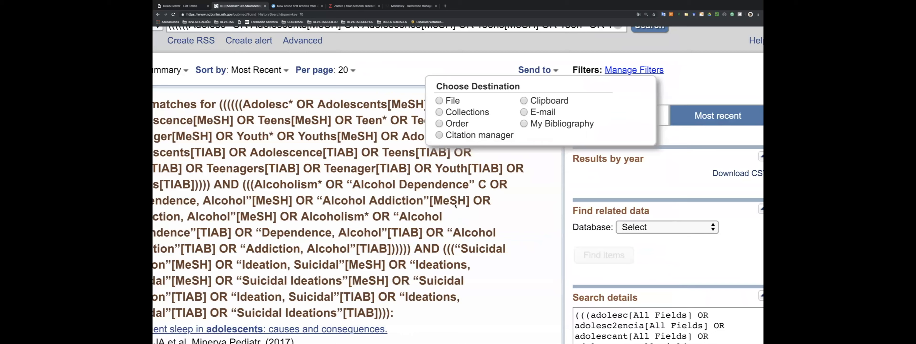
pyautogui.click(440, 135)
pyautogui.click(451, 206)
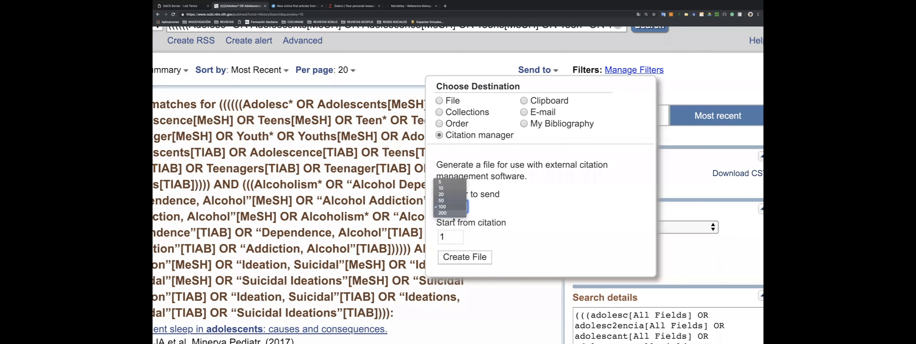
pyautogui.click(451, 213)
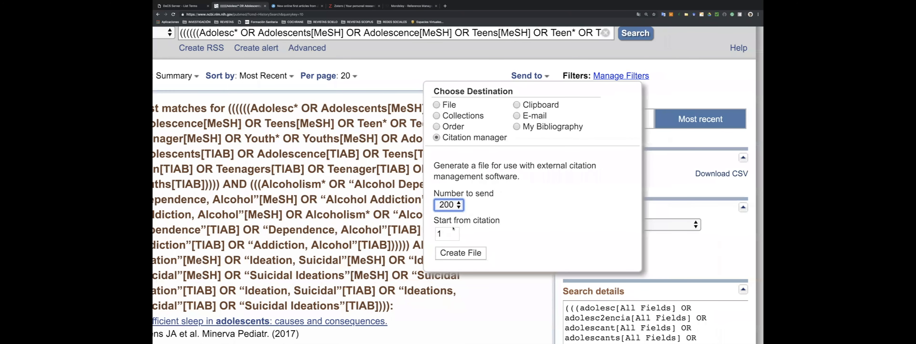
pyautogui.scroll(-3, 453, 229)
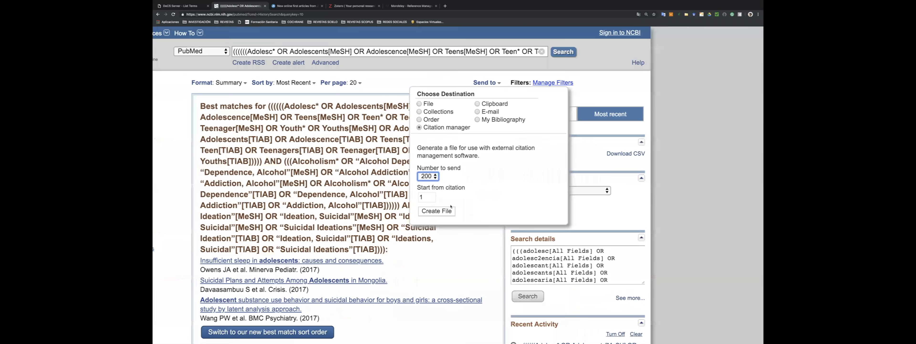
pyautogui.click(437, 211)
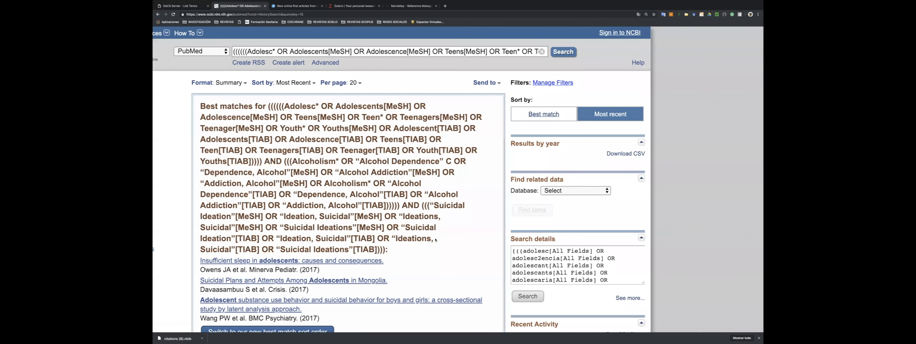
# Switch to Mendeley Desktop and show its document library.
pyautogui.hotkey('ctrl', 'Left')
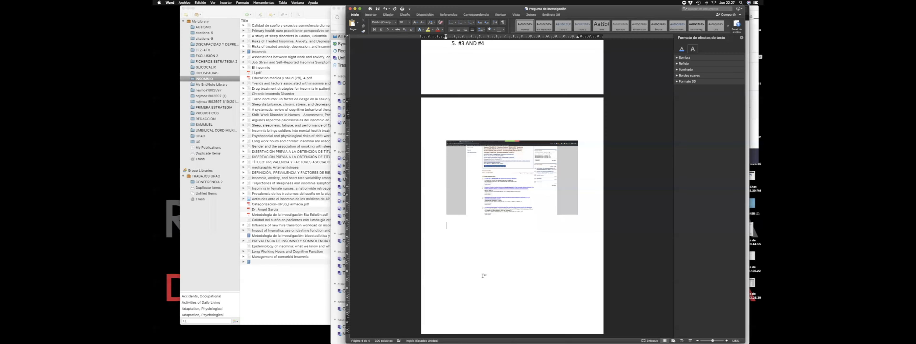
pyautogui.moveTo(612, 337)
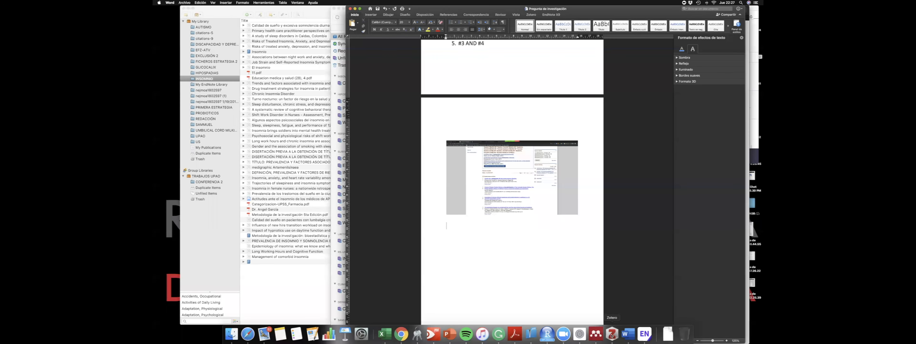
pyautogui.click(598, 333)
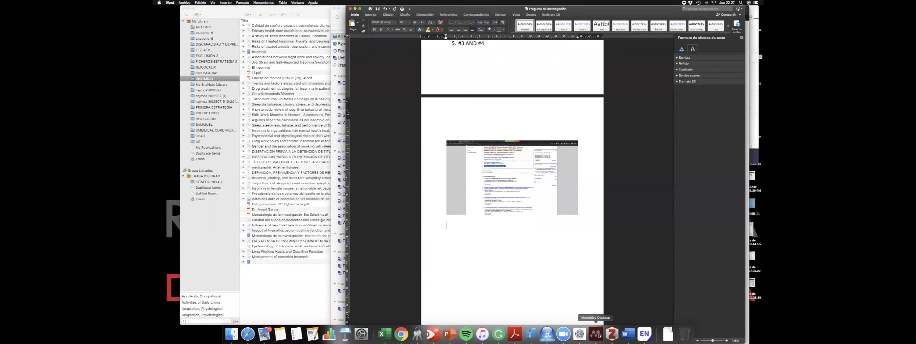
pyautogui.moveTo(417, 35); pyautogui.dragTo(461, 31)
pyautogui.moveTo(587, 341)
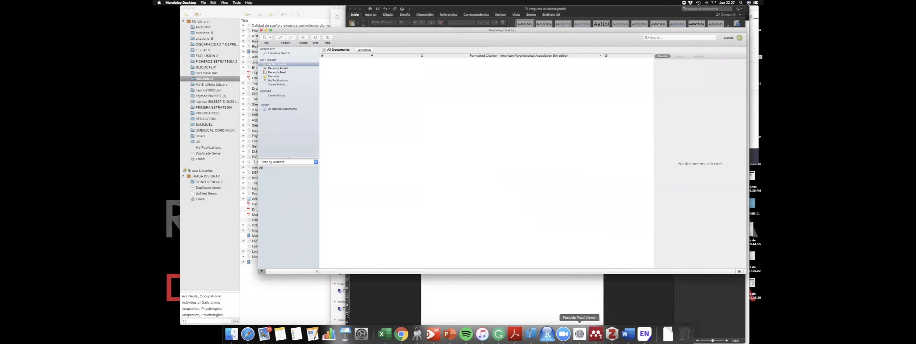
# Switch to Zotero and show its library of references.
pyautogui.click(611, 335)
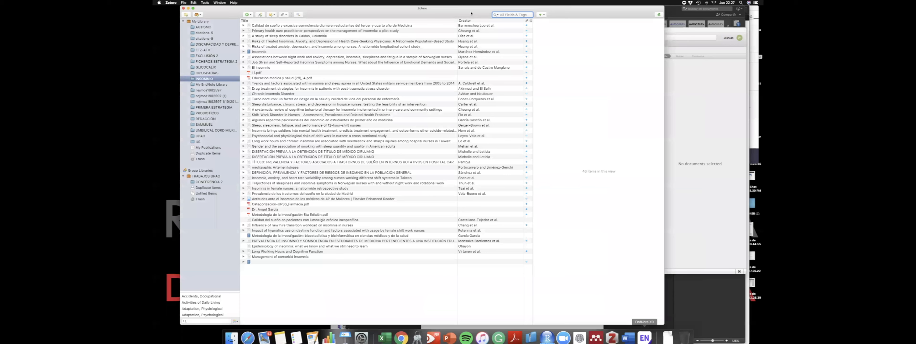
pyautogui.moveTo(457, 8); pyautogui.dragTo(534, 9)
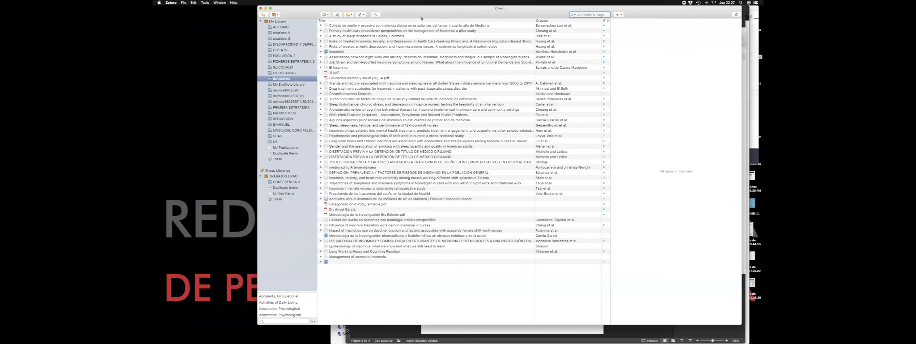
pyautogui.moveTo(413, 14); pyautogui.dragTo(346, 10)
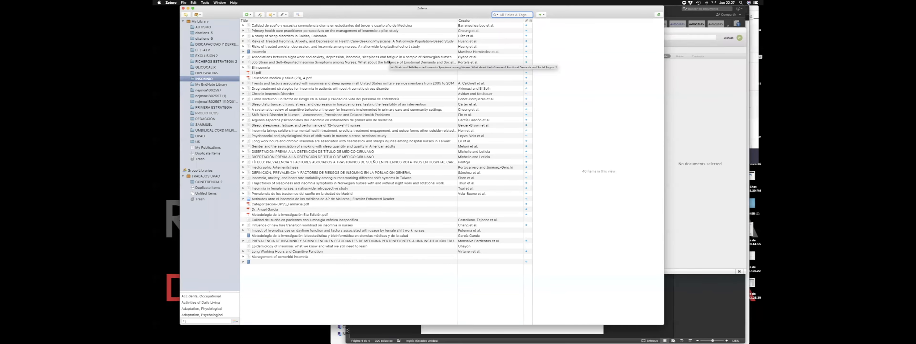
pyautogui.hotkey('ctrl', 'Right')
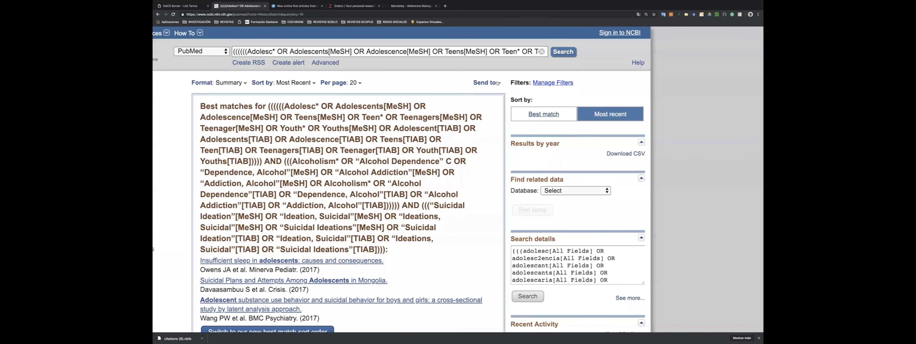
pyautogui.hotkey('ctrl', 'Left')
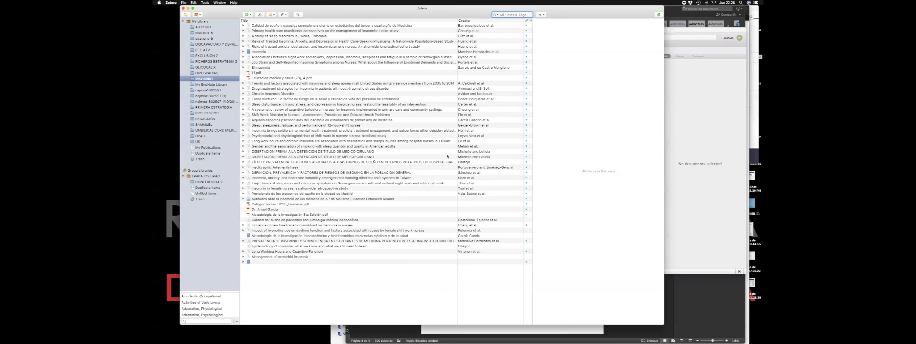
pyautogui.moveTo(685, 336)
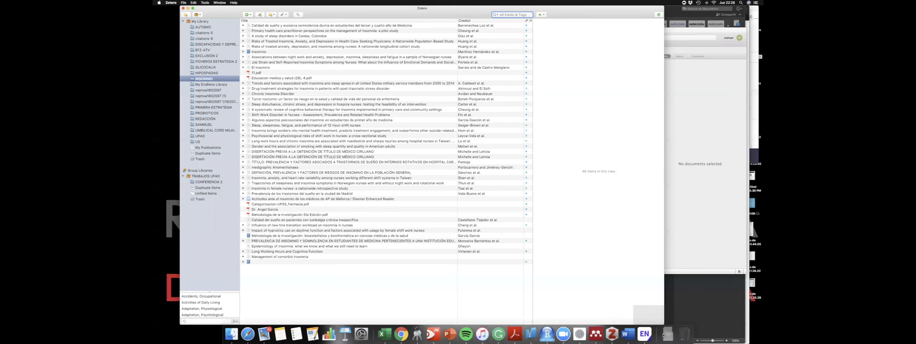
pyautogui.click(664, 334)
pyautogui.moveTo(494, 84); pyautogui.dragTo(629, 178)
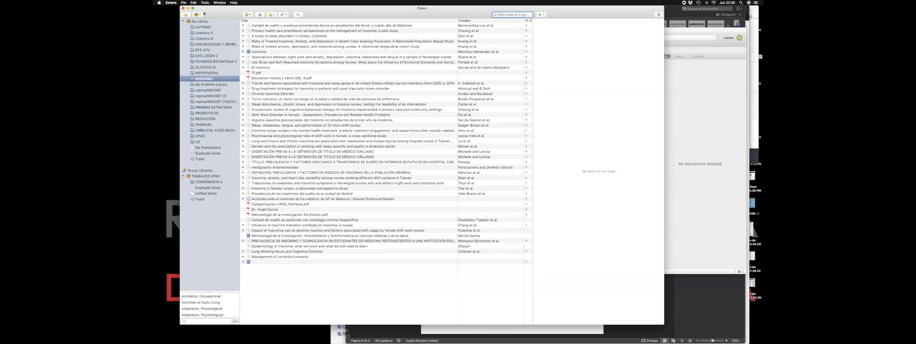
# Compare the open reference managers by viewing Mendeley Desktop, the EndNote library and Mendeley Desktop again.
pyautogui.click(699, 115)
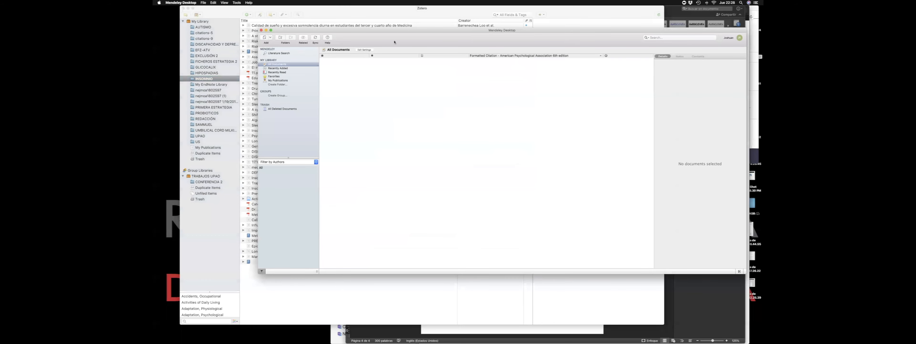
pyautogui.moveTo(530, 341)
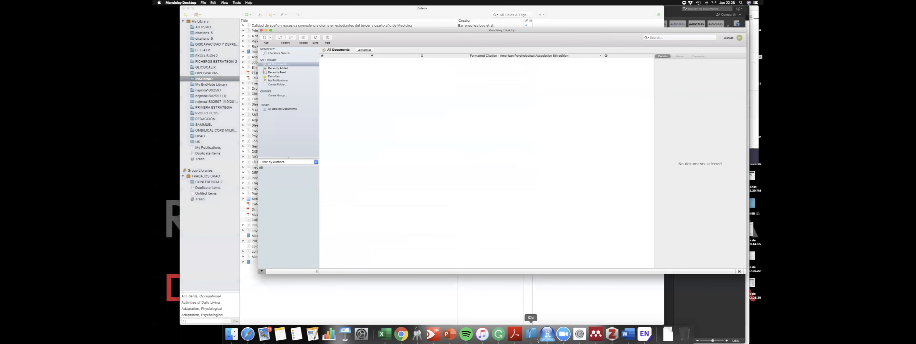
pyautogui.click(648, 337)
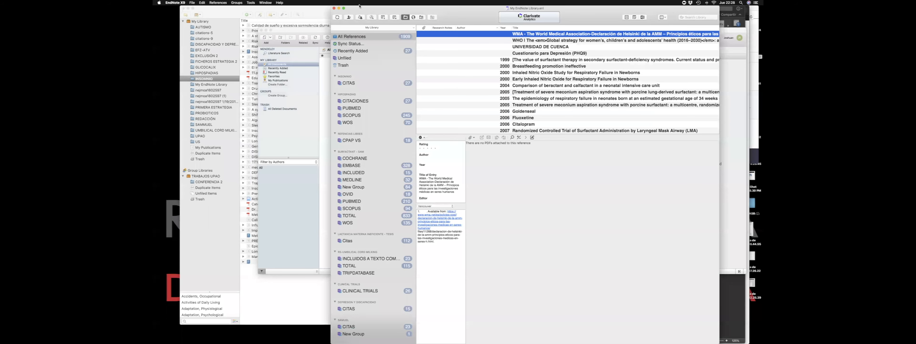
pyautogui.click(192, 3)
pyautogui.click(291, 67)
pyautogui.click(303, 31)
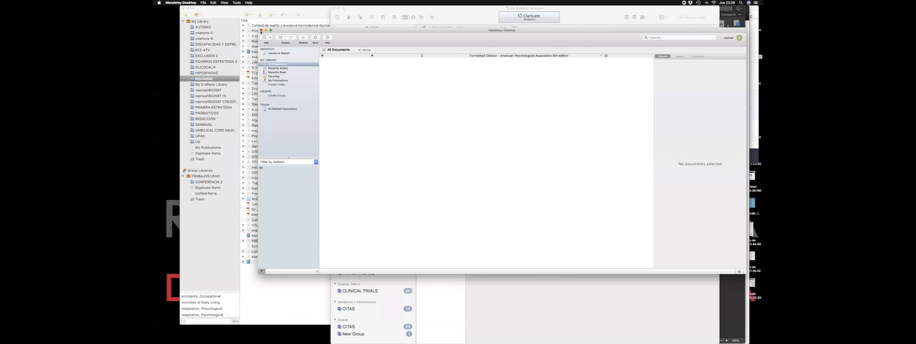
# Switch to Zotero and import the downloaded PubMed .nbib citations file into a new collection, copying files to the Zotero storage folder.
pyautogui.click(225, 12)
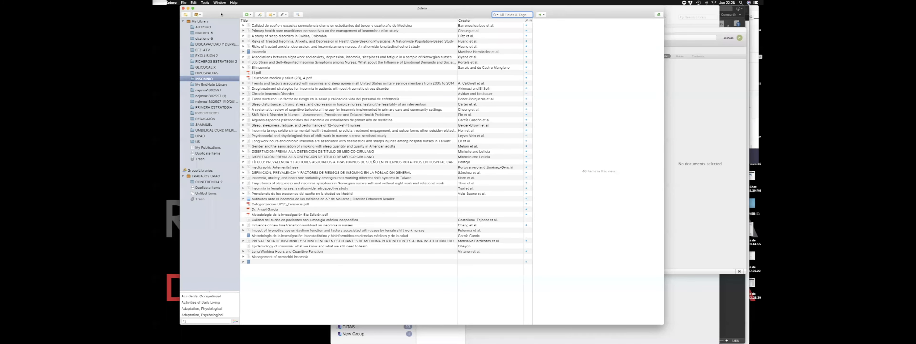
pyautogui.click(184, 3)
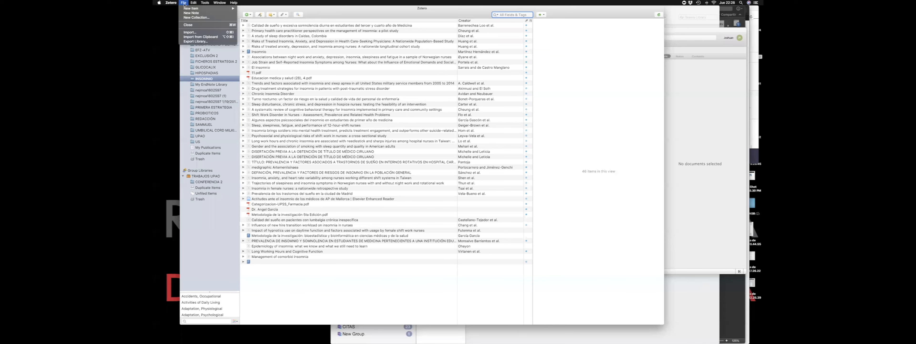
pyautogui.click(190, 32)
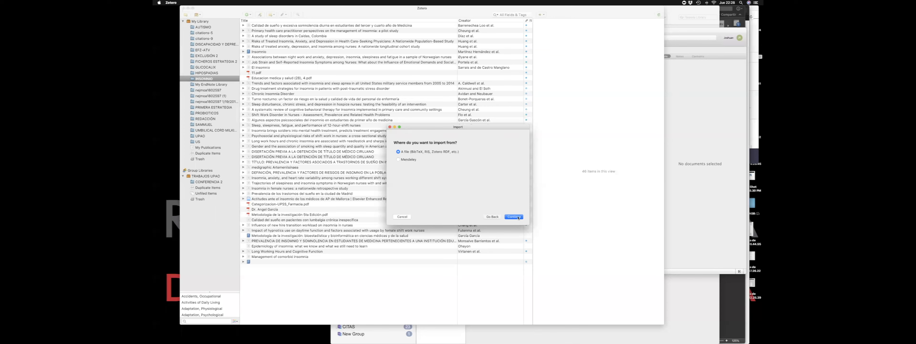
pyautogui.moveTo(620, 340)
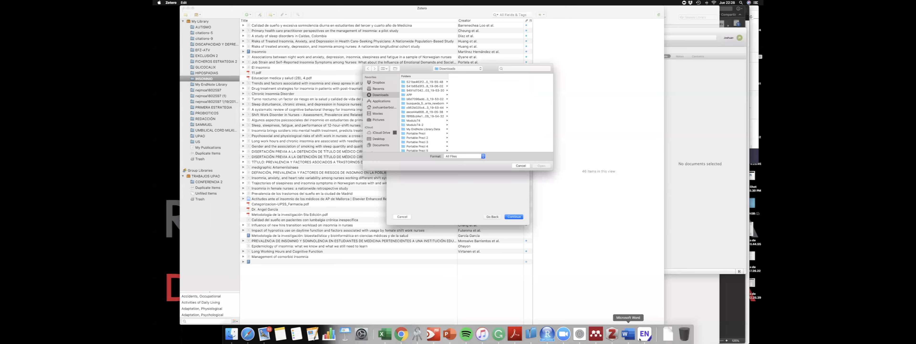
pyautogui.click(668, 333)
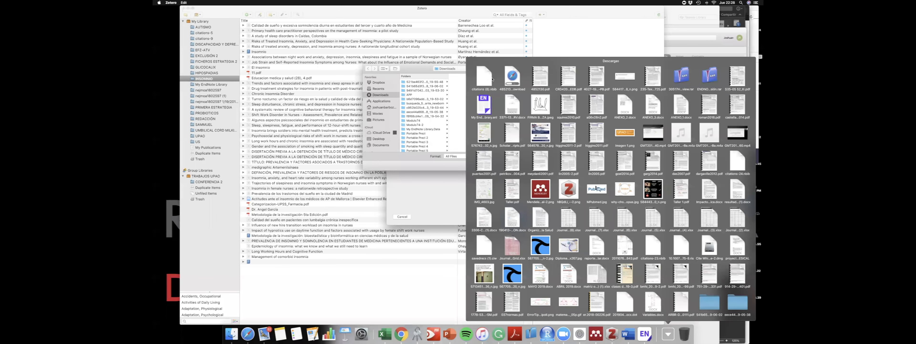
pyautogui.moveTo(476, 82); pyautogui.dragTo(470, 106)
pyautogui.click(541, 165)
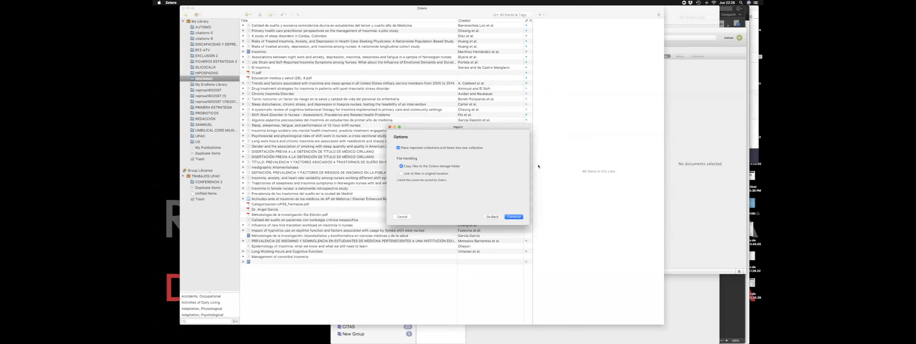
pyautogui.click(514, 217)
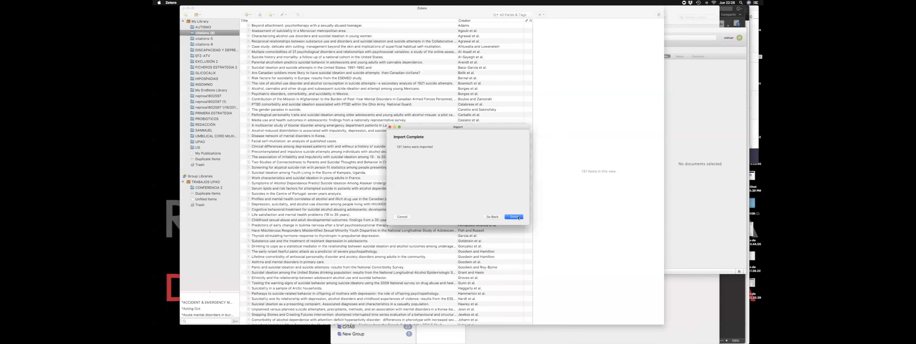
pyautogui.click(514, 217)
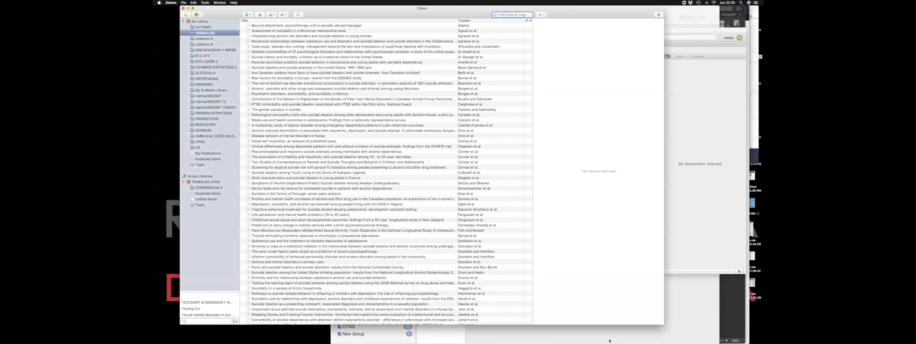
pyautogui.moveTo(609, 340)
pyautogui.click(668, 334)
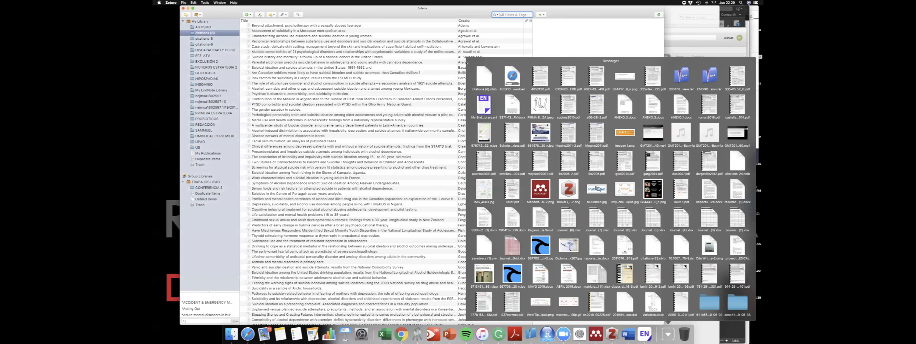
pyautogui.click(364, 11)
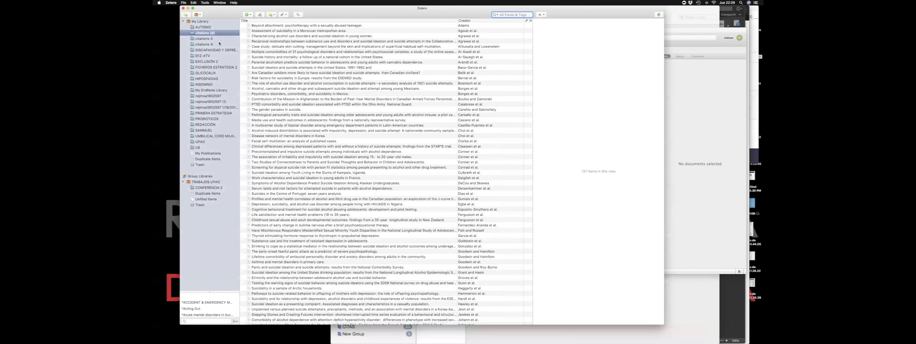
# Rename the newly imported citations collection as ALCOHOLISMO EN ADOLESCE.
pyautogui.click(206, 33)
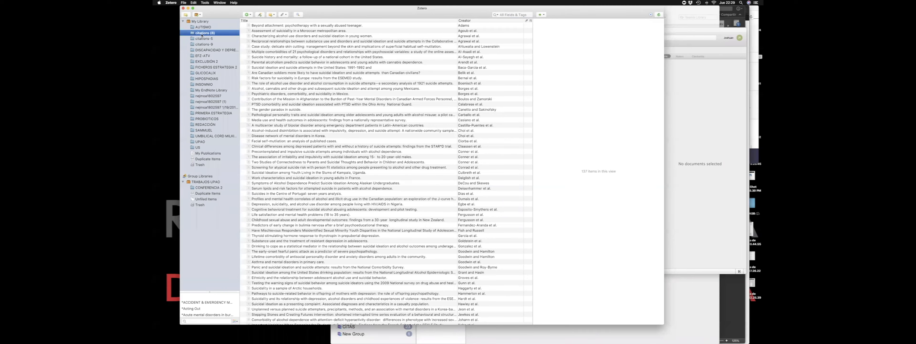
pyautogui.click(201, 34)
pyautogui.write('AL')
pyautogui.write('COHOLISMO EN ADOLESCE')
pyautogui.press('Return')
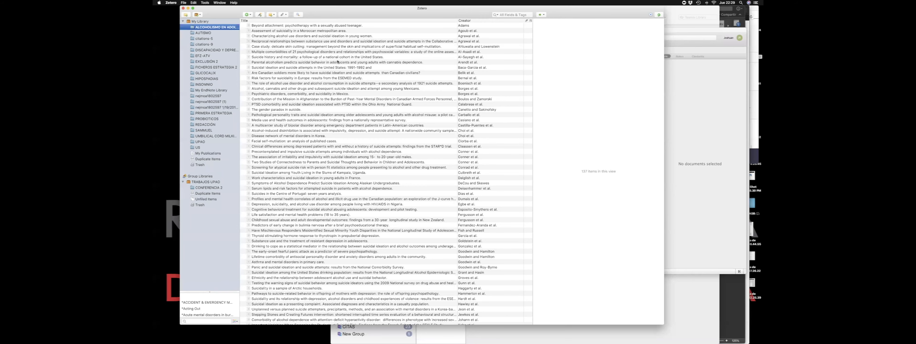
# Look through the imported references and read the abstract of "Beyond attachment: psychotherapy with a sexually abused teenager".
pyautogui.scroll(-15, 337, 62)
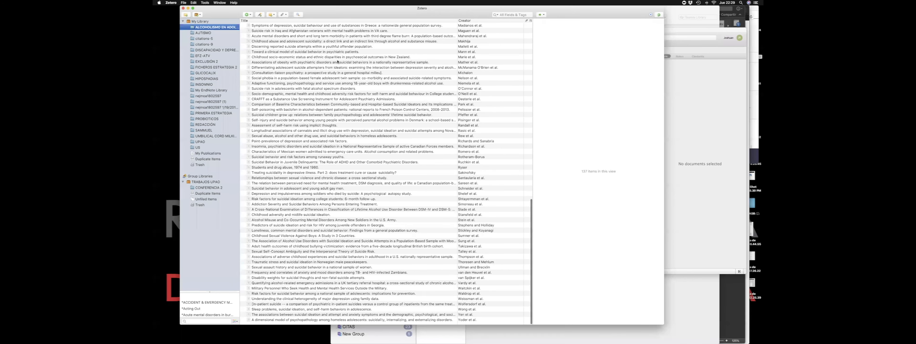
pyautogui.scroll(15, 338, 62)
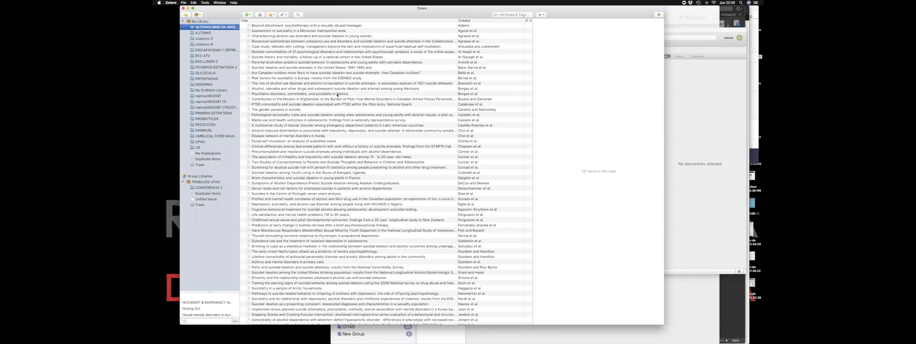
pyautogui.click(313, 26)
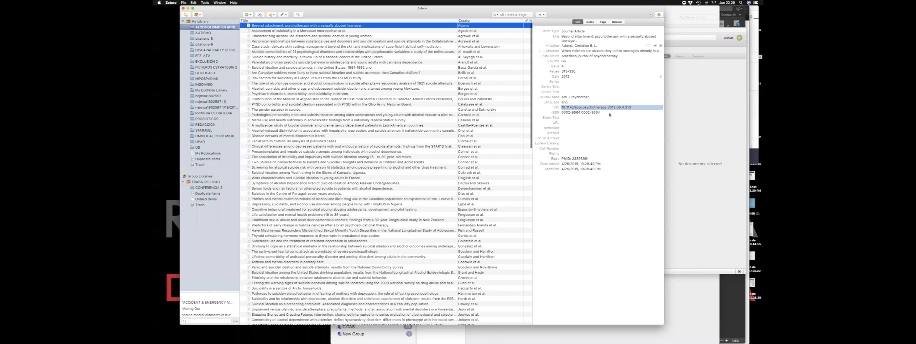
pyautogui.click(587, 46)
pyautogui.click(584, 52)
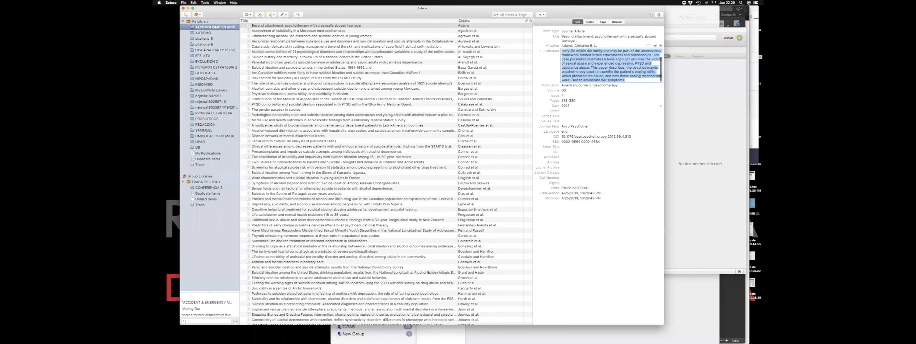
pyautogui.scroll(2, 609, 68)
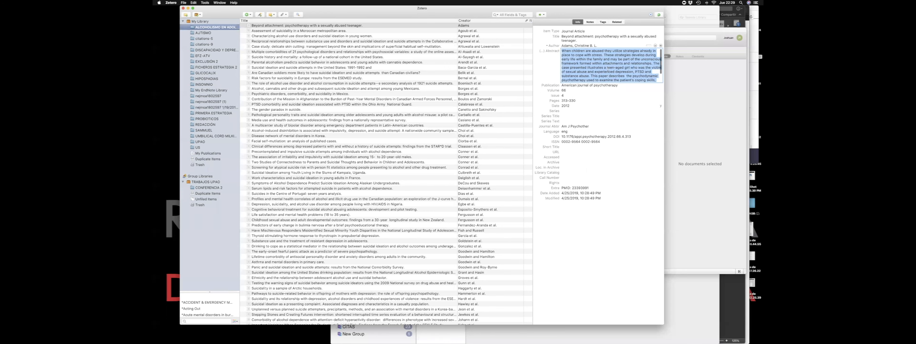
pyautogui.click(562, 92)
# Review the collection's full reference list and view the bibliographic details of its first four articles one by one.
pyautogui.scroll(-15, 355, 80)
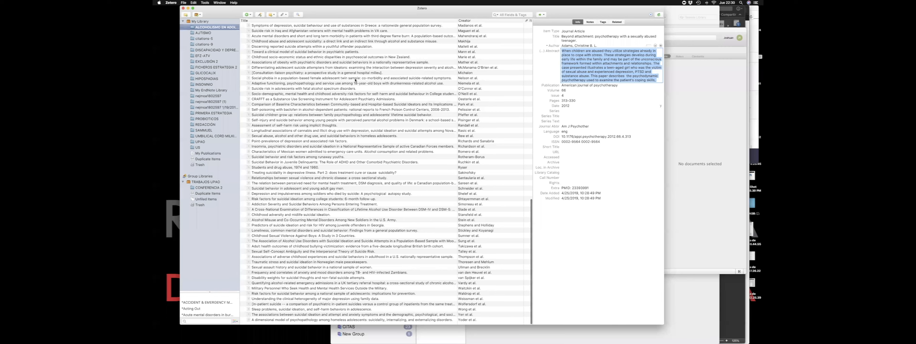
pyautogui.scroll(12, 355, 79)
pyautogui.scroll(2, 355, 80)
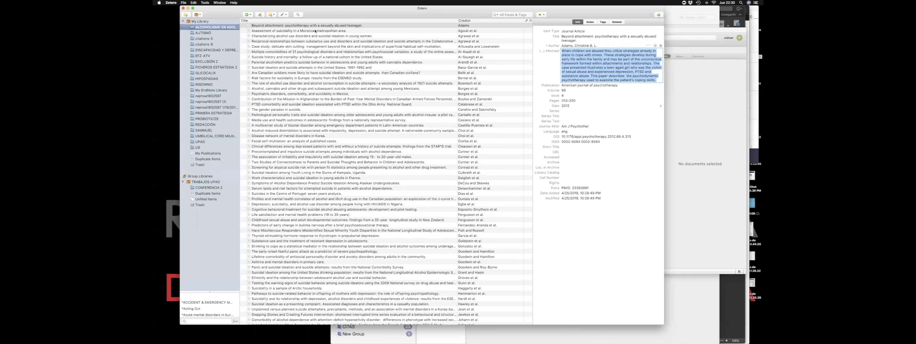
pyautogui.click(327, 28)
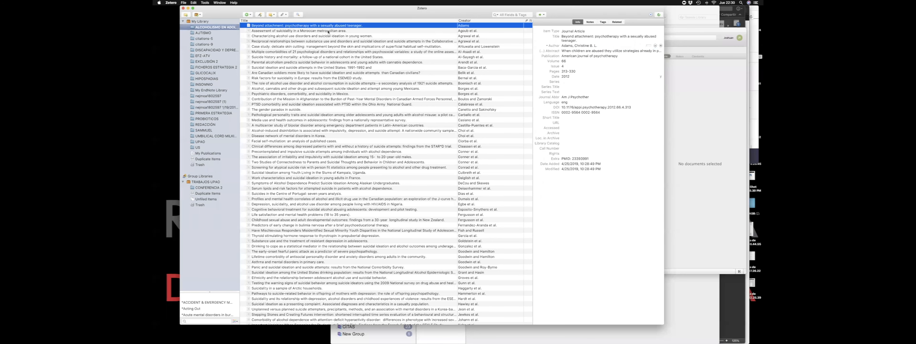
pyautogui.click(328, 31)
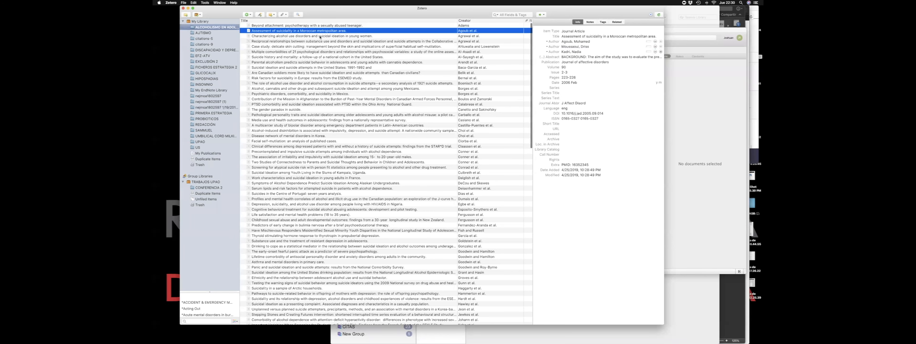
pyautogui.click(350, 37)
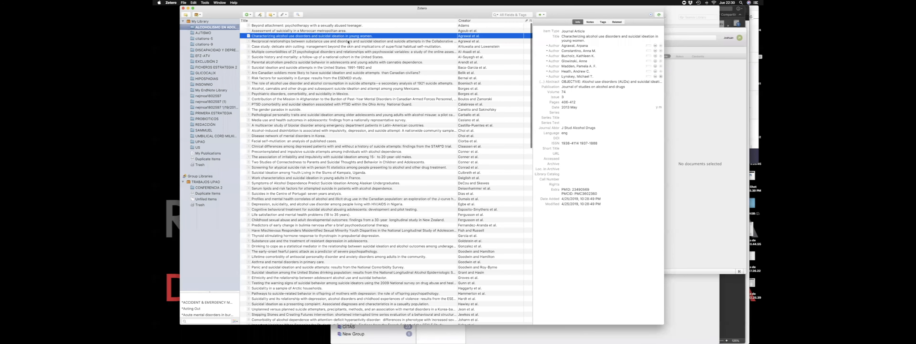
pyautogui.click(346, 41)
# Widen the Title column of the reference list and show the details of "Facial self-mutilation: an analysis of published cases".
pyautogui.moveTo(458, 21); pyautogui.dragTo(500, 21)
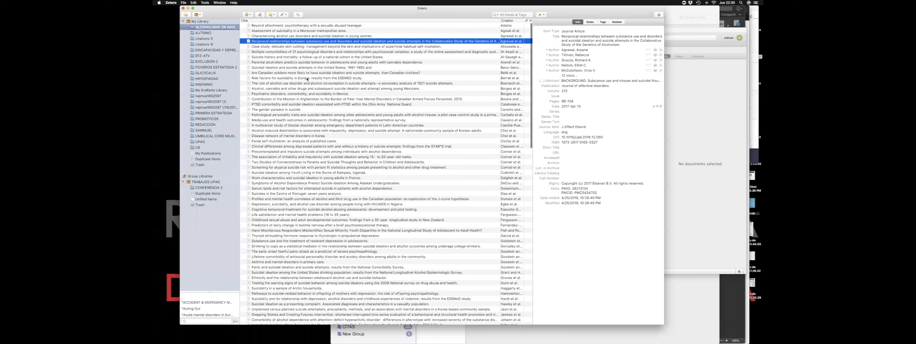
pyautogui.click(308, 136)
pyautogui.click(307, 141)
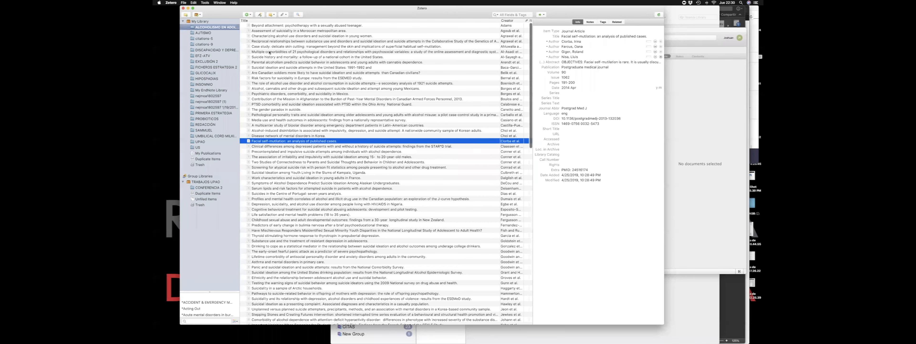
# Return to the first article in the collection and expand its abstract for reading.
pyautogui.click(277, 26)
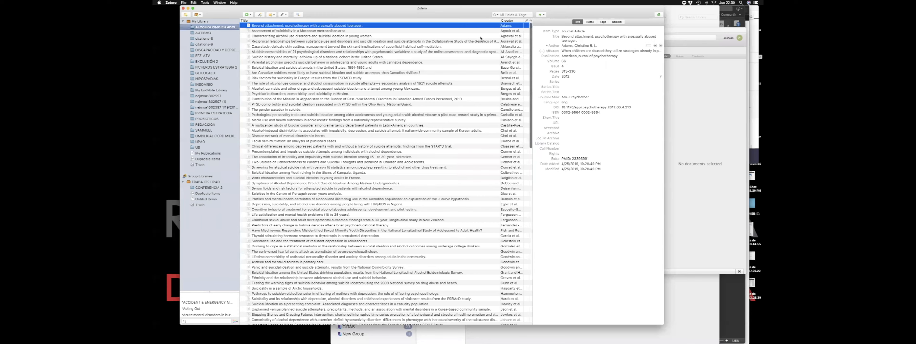
pyautogui.click(583, 56)
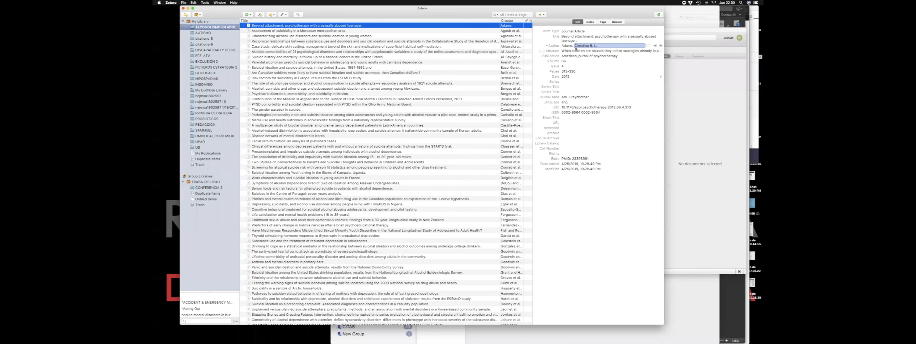
pyautogui.click(574, 53)
pyautogui.scroll(1, 589, 68)
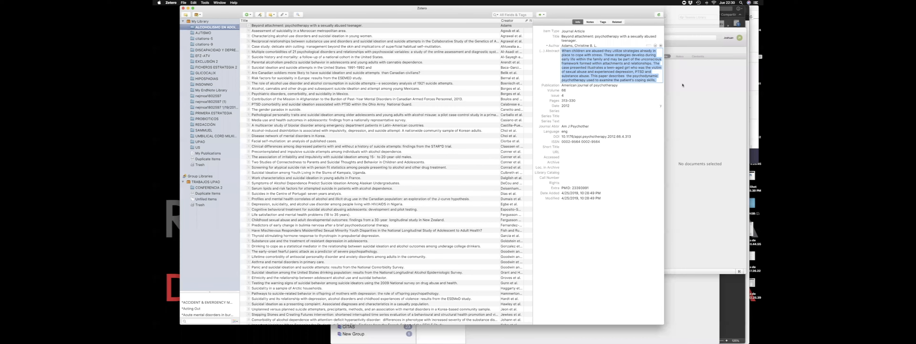
# Find and attach the available PDF for "Beyond attachment: psychotherapy with a sexually abused teenager".
pyautogui.click(295, 26)
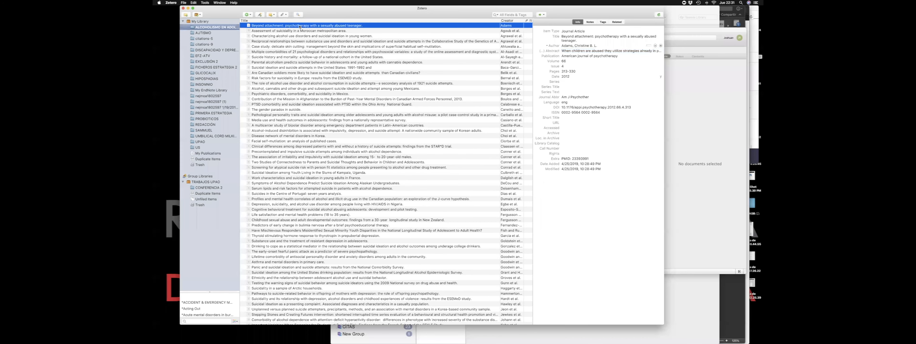
pyautogui.rightClick(268, 27)
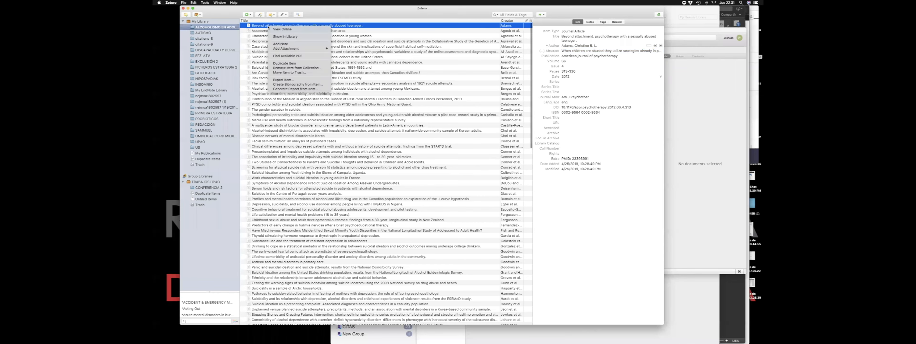
pyautogui.click(298, 57)
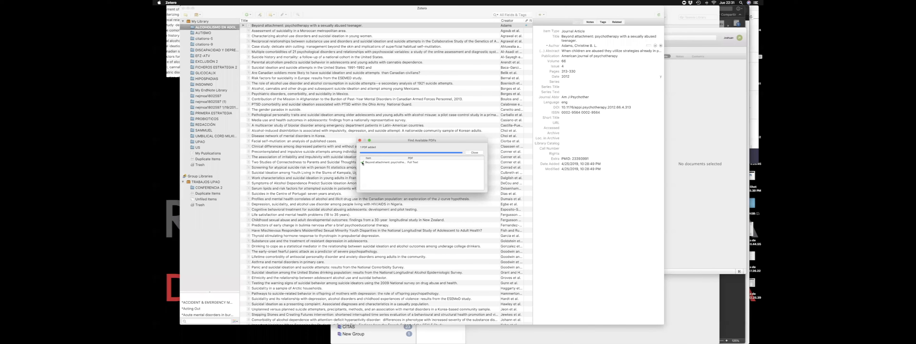
pyautogui.click(477, 152)
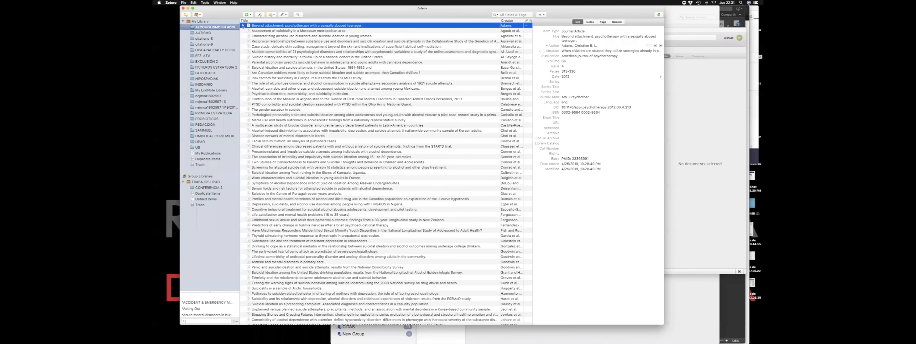
# Open the first article's Full Text attachment, look through the PDF pages, and close the document.
pyautogui.click(243, 25)
pyautogui.click(262, 31)
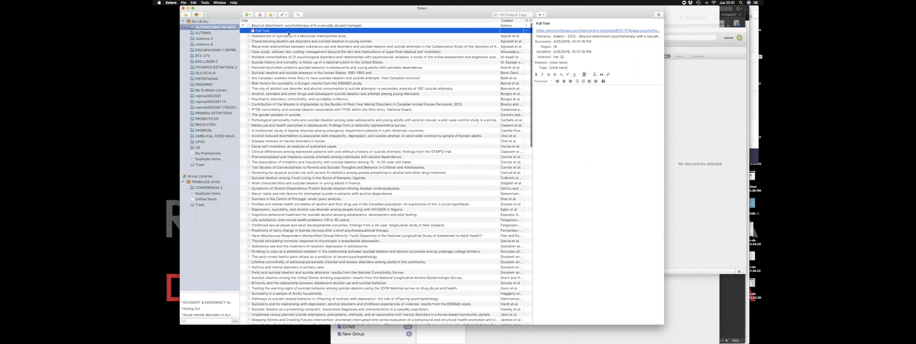
pyautogui.doubleClick(265, 31)
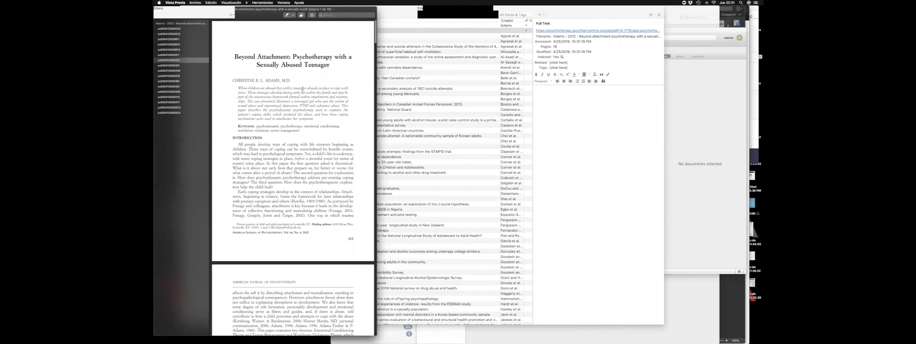
pyautogui.scroll(-10, 323, 97)
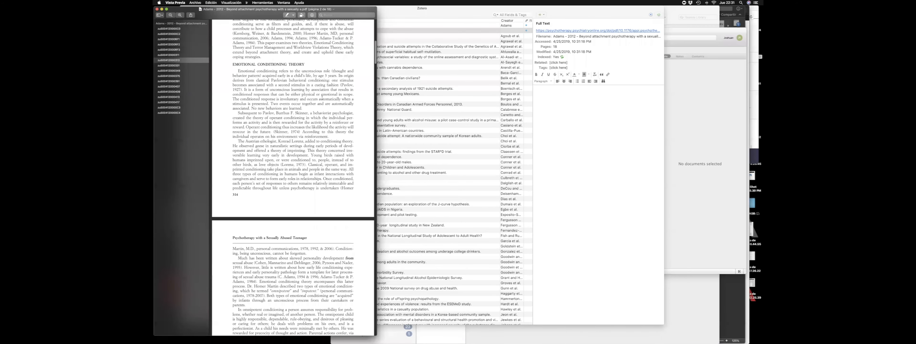
pyautogui.scroll(10, 322, 97)
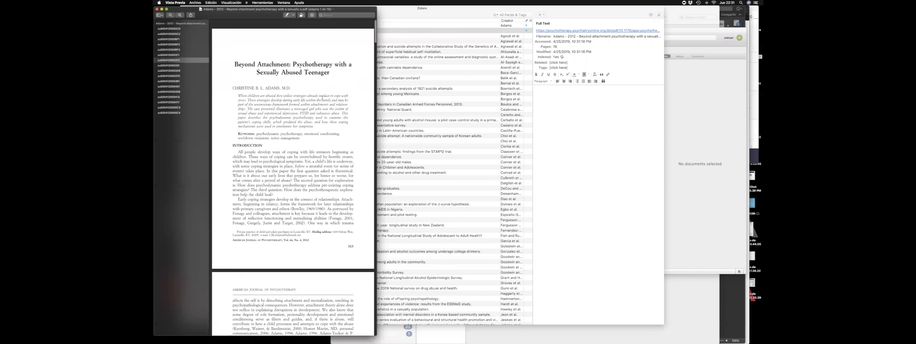
pyautogui.scroll(-1, 323, 97)
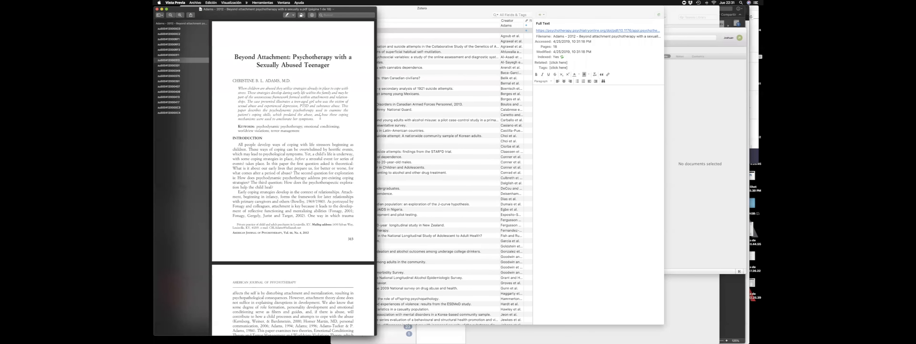
pyautogui.scroll(-15, 320, 116)
pyautogui.scroll(-15, 319, 116)
pyautogui.scroll(-10, 320, 117)
pyautogui.scroll(20, 320, 116)
pyautogui.click(157, 10)
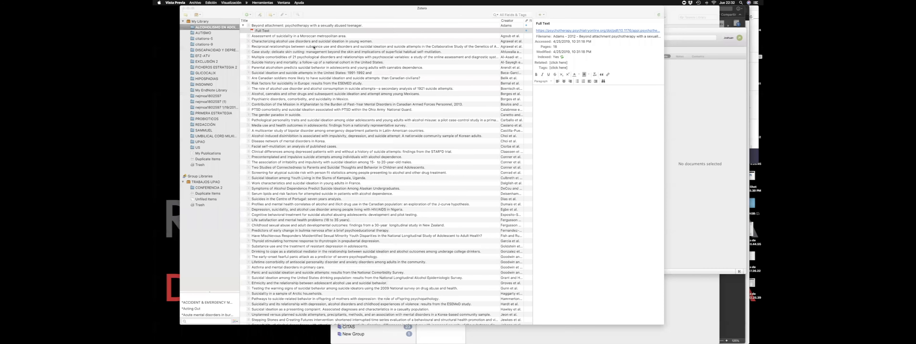
# Collapse the first article's attachment and try to find an available PDF for "Assessment of suicidality in a Moroccan metropolitan area".
pyautogui.click(243, 25)
pyautogui.rightClick(261, 32)
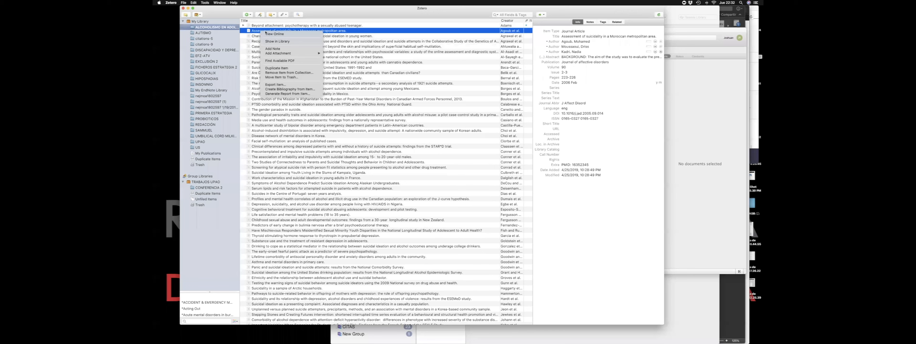
pyautogui.click(297, 61)
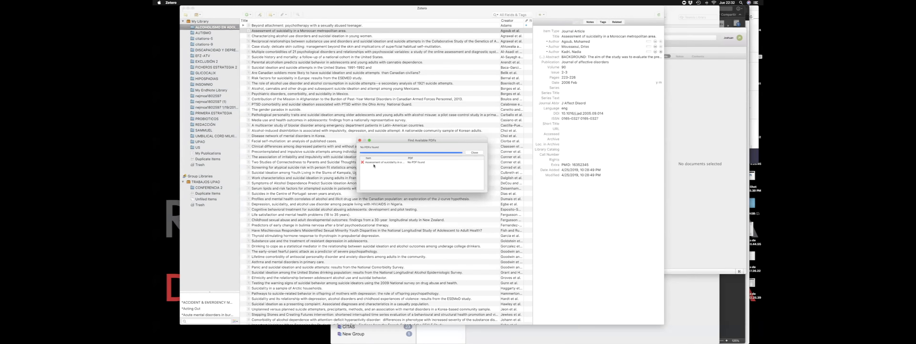
pyautogui.click(476, 153)
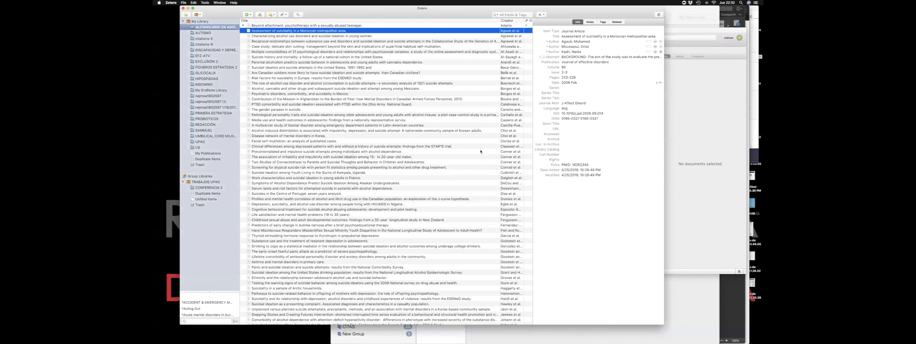
# Copy the DOI of "Assessment of suicidality in a Moroccan metropolitan area" and switch to Safari.
pyautogui.click(603, 114)
pyautogui.press('super+c')
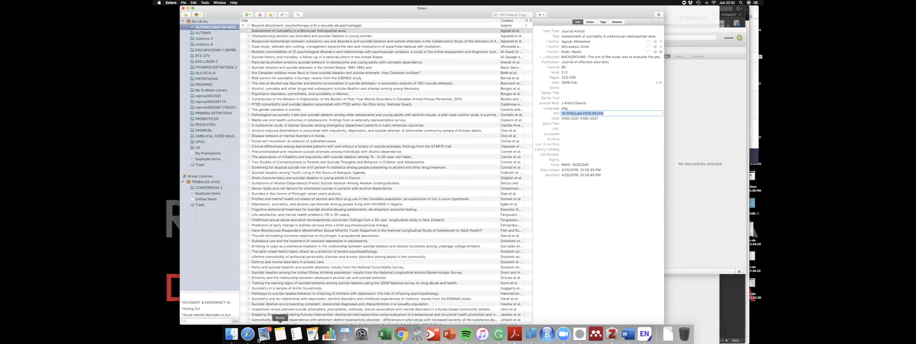
pyautogui.click(247, 333)
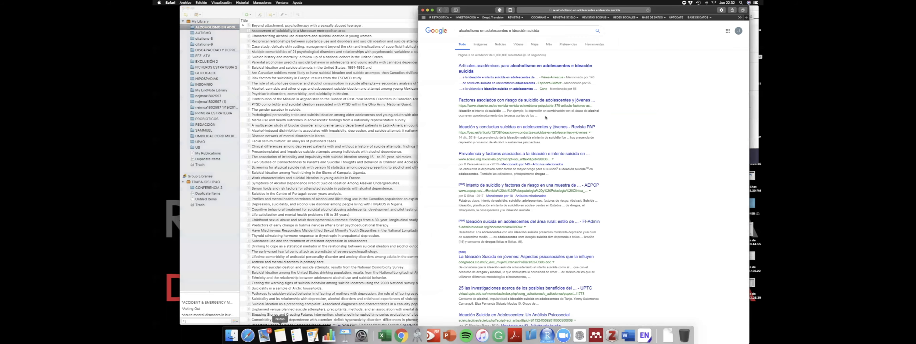
# Open the conricyt.mx website.
pyautogui.click(628, 10)
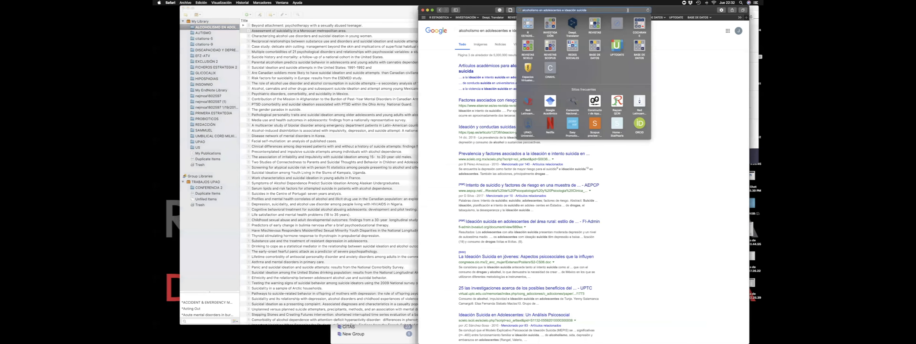
pyautogui.write('COR')
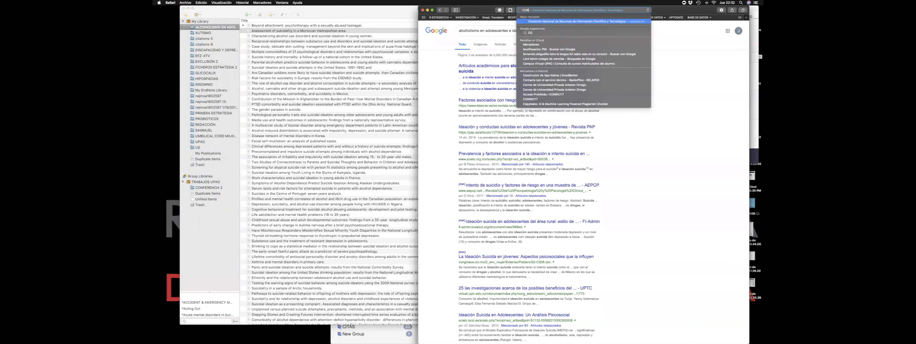
pyautogui.press('BackSpace')
pyautogui.press('BackSpace')
pyautogui.press('BackSpace')
pyautogui.write('conricyt.mx')
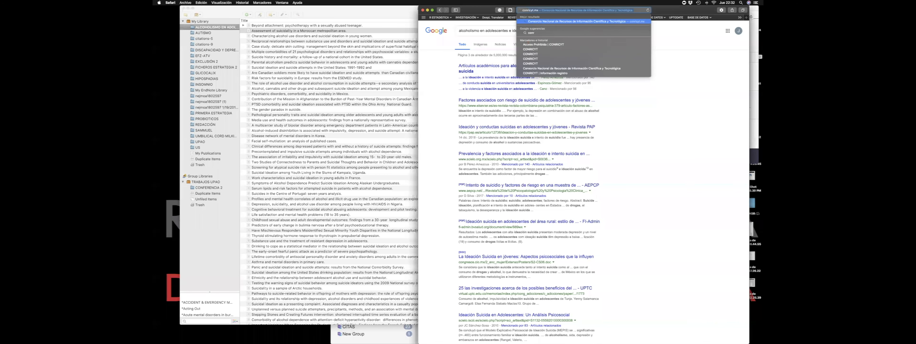
pyautogui.press('Return')
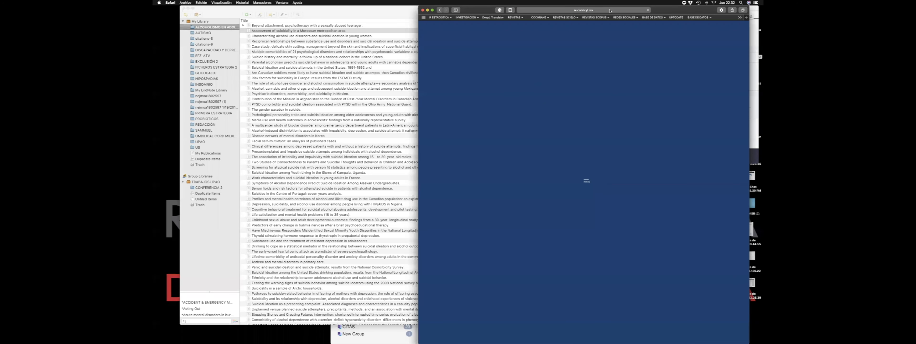
# Look up the copied DOI 10.1016/j.jad.2005.09.014 on sci-hub.tw.
pyautogui.click(618, 10)
pyautogui.write('sci-hub.tw')
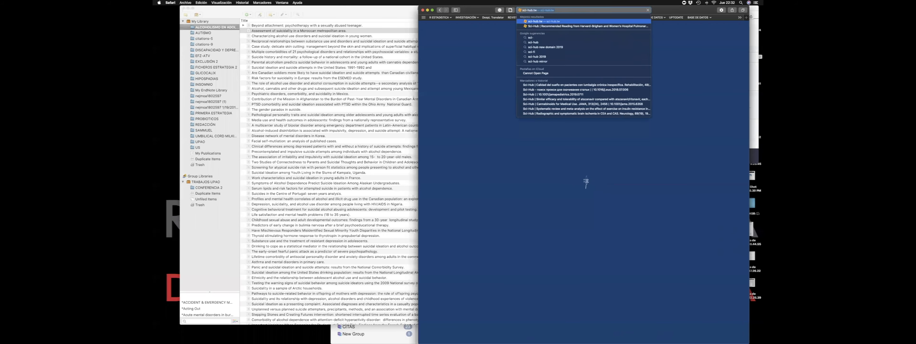
pyautogui.press('Return')
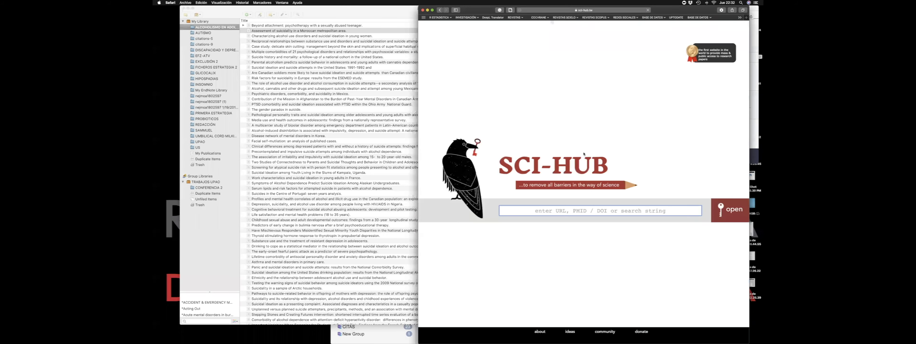
pyautogui.press('super+v')
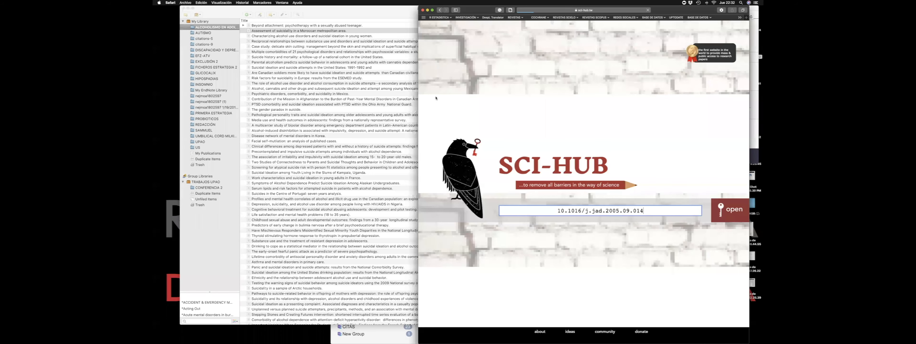
pyautogui.press('Return')
# Narrow the Safari window and shift the Zotero window slightly so the two sit side by side.
pyautogui.moveTo(424, 95); pyautogui.dragTo(508, 104)
pyautogui.moveTo(387, 14); pyautogui.dragTo(374, 11)
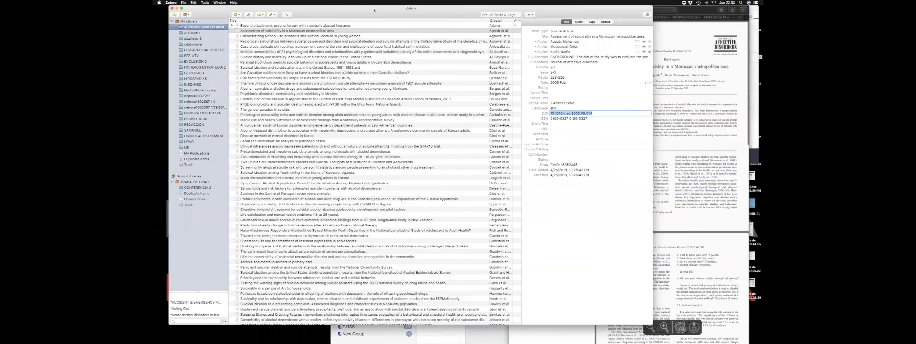
pyautogui.click(713, 173)
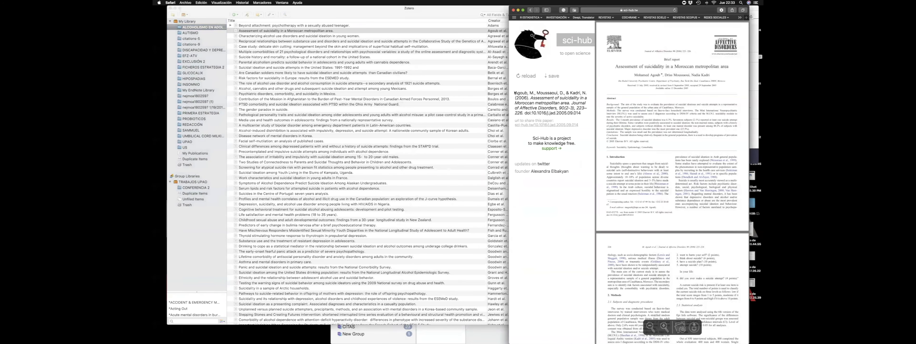
# Copy the Moroccan suicidality article's title from its Zotero record and search for it on Google in Safari.
pyautogui.click(384, 14)
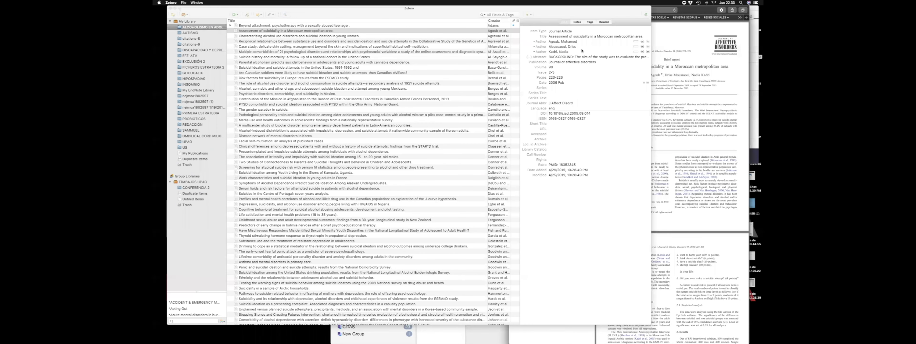
pyautogui.click(587, 36)
pyautogui.press('super+c')
pyautogui.click(658, 11)
pyautogui.click(654, 10)
pyautogui.press('super+v')
pyautogui.press('Return')
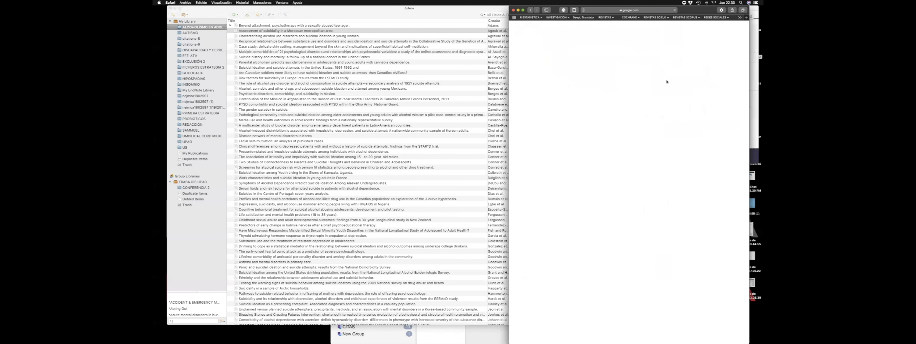
pyautogui.press('super+v')
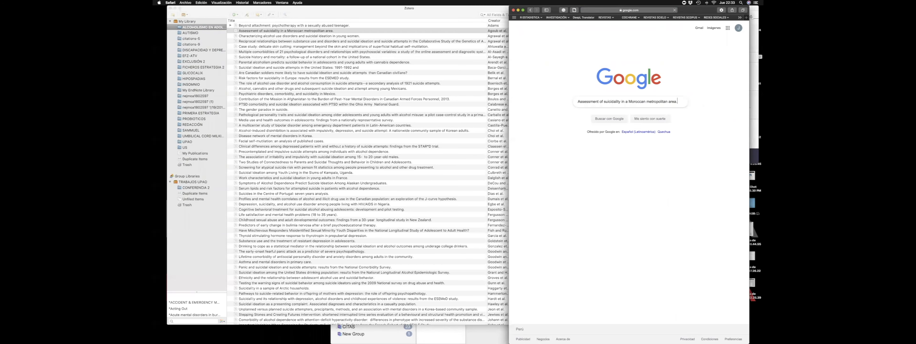
pyautogui.press('Return')
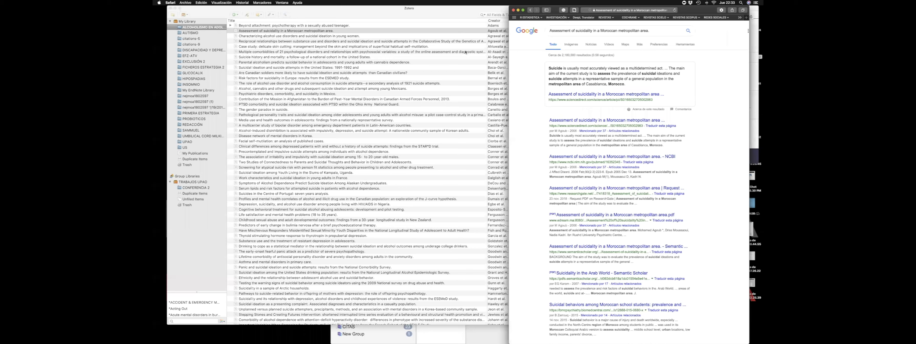
# Open the article's ScienceDirect page from the search results and widen the Safari window.
pyautogui.click(422, 18)
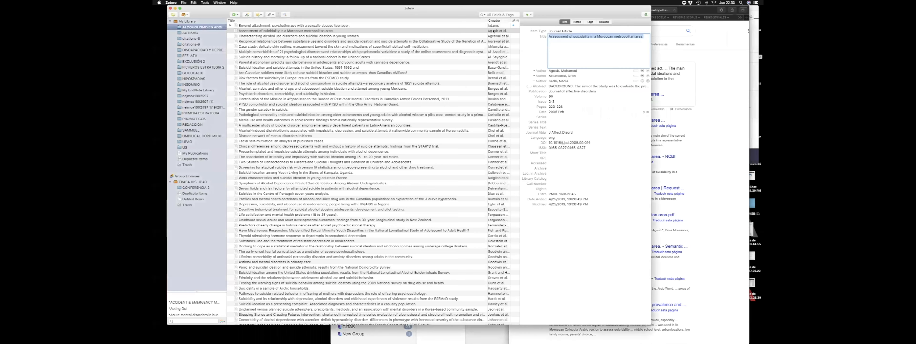
pyautogui.click(687, 142)
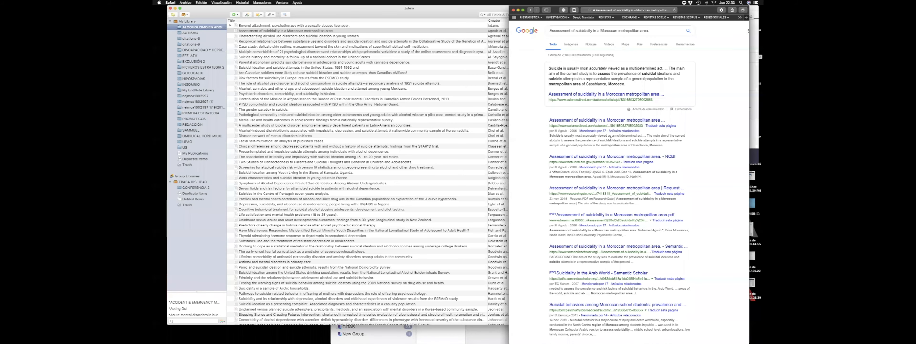
pyautogui.click(604, 120)
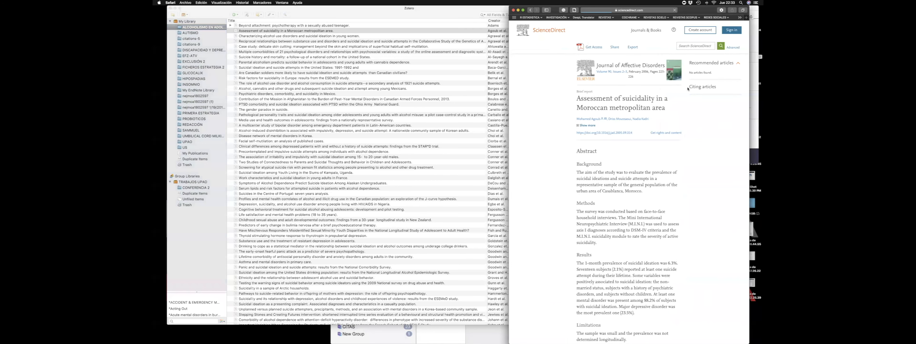
pyautogui.moveTo(509, 123); pyautogui.dragTo(387, 120)
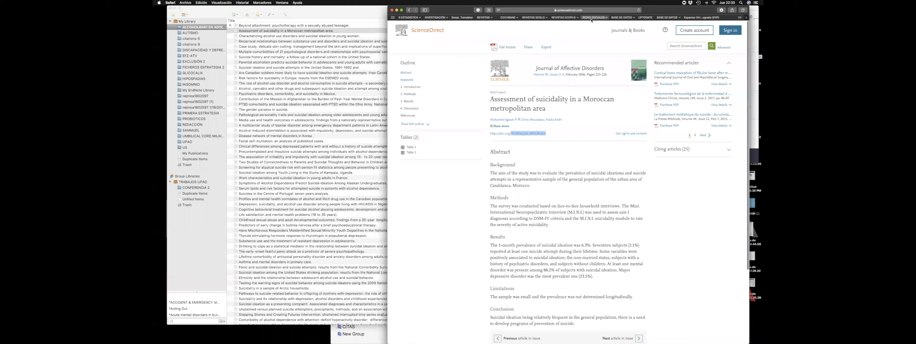
# Retrieve the article's full-text PDF on sci-hub.tw using the DOI shown on ScienceDirect.
pyautogui.click(602, 11)
pyautogui.write('sci-hub.tw')
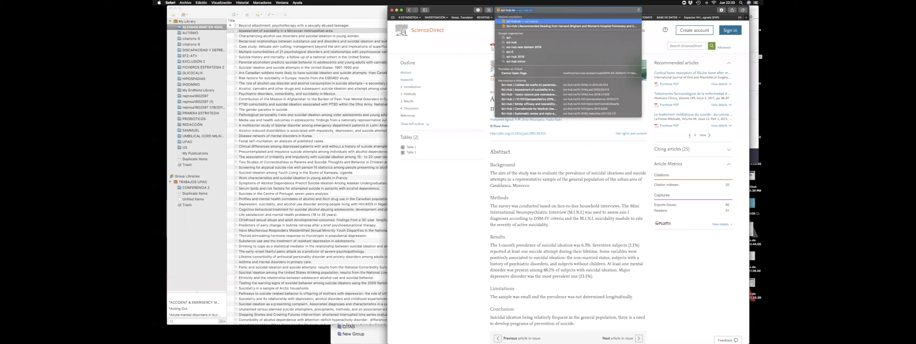
pyautogui.press('Return')
pyautogui.press('super+v')
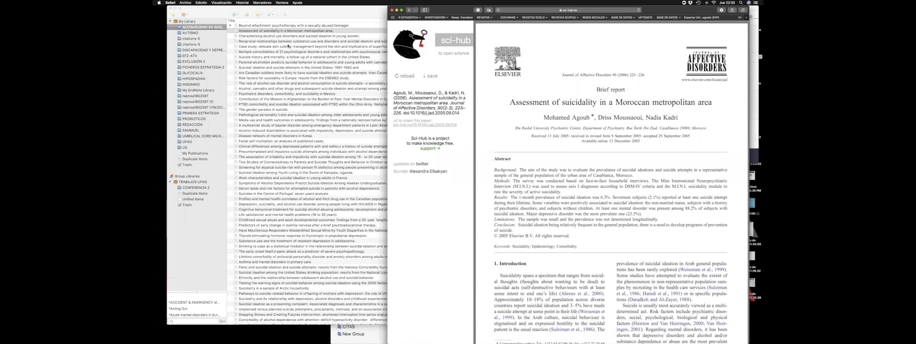
pyautogui.moveTo(631, 322)
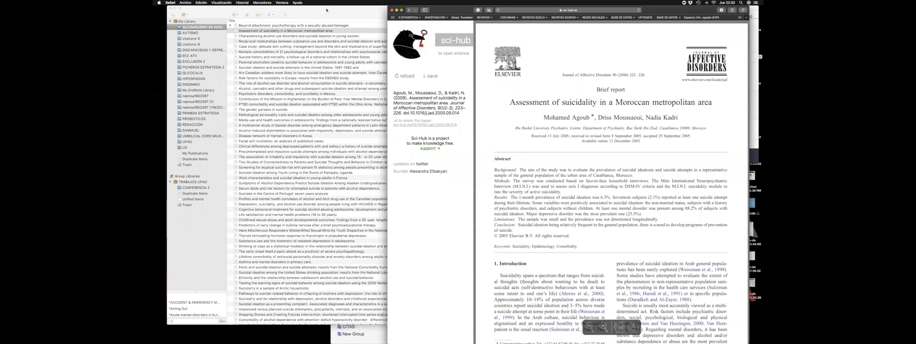
# Attach a stored copy of agoub2006.pdf to the Moroccan article in Zotero, and expand the record to select the attachment.
pyautogui.click(293, 32)
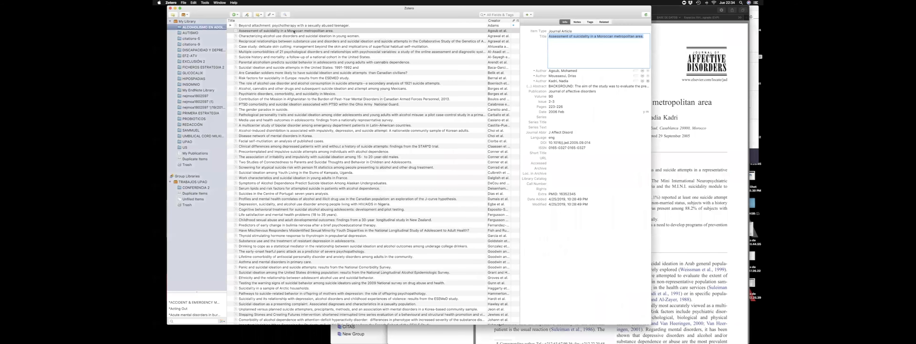
pyautogui.click(266, 31)
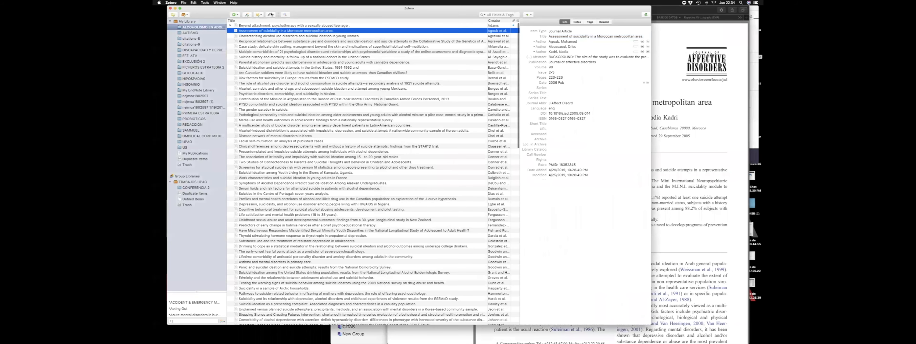
pyautogui.rightClick(266, 31)
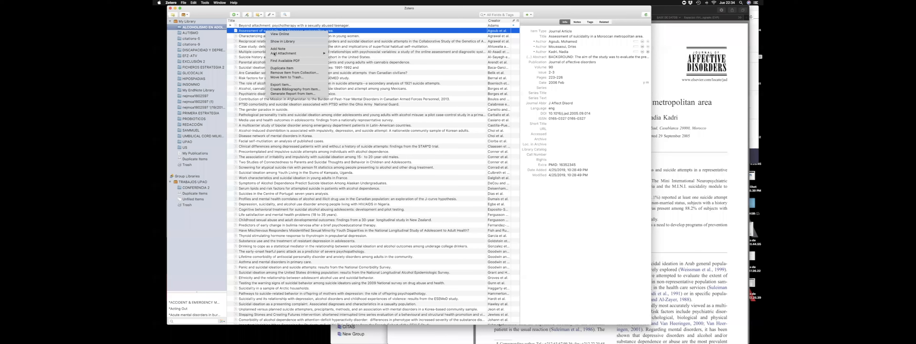
pyautogui.moveTo(286, 55)
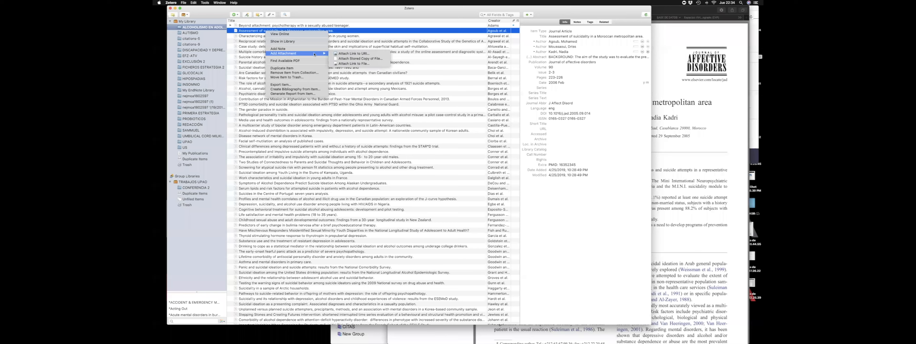
pyautogui.click(363, 59)
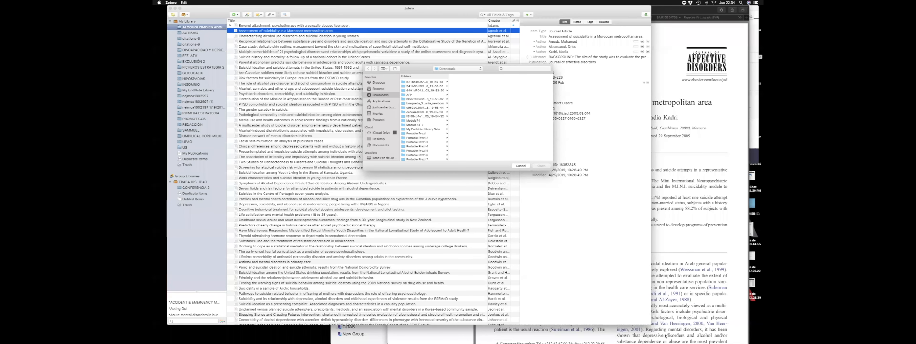
pyautogui.click(645, 331)
pyautogui.moveTo(610, 249); pyautogui.dragTo(446, 118)
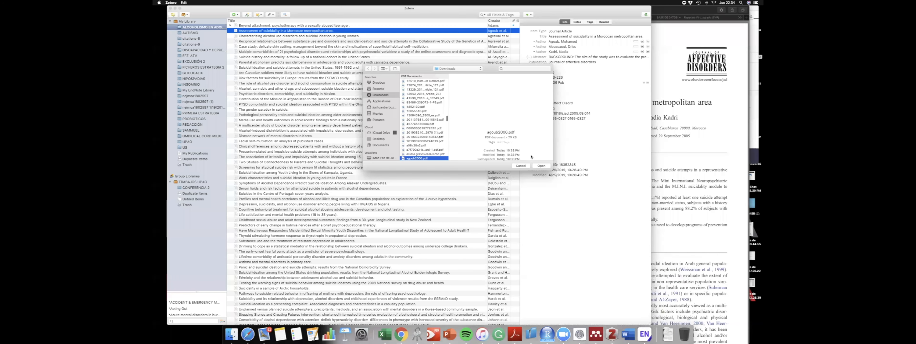
pyautogui.click(541, 166)
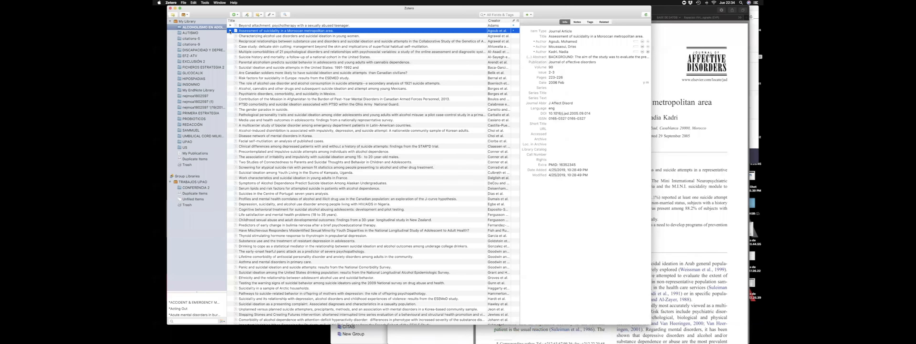
pyautogui.click(231, 31)
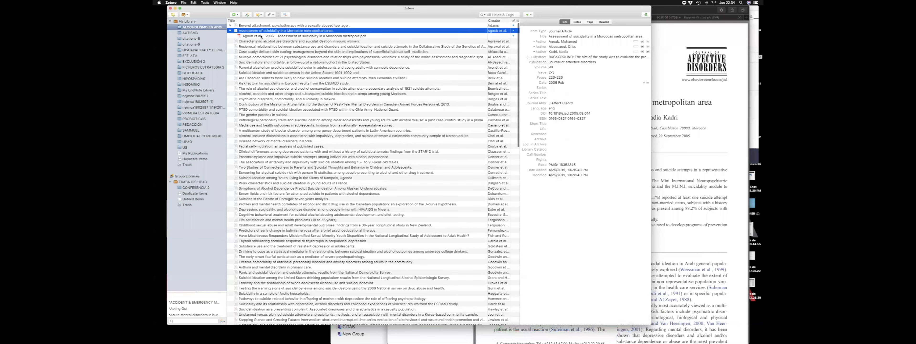
pyautogui.press('Down')
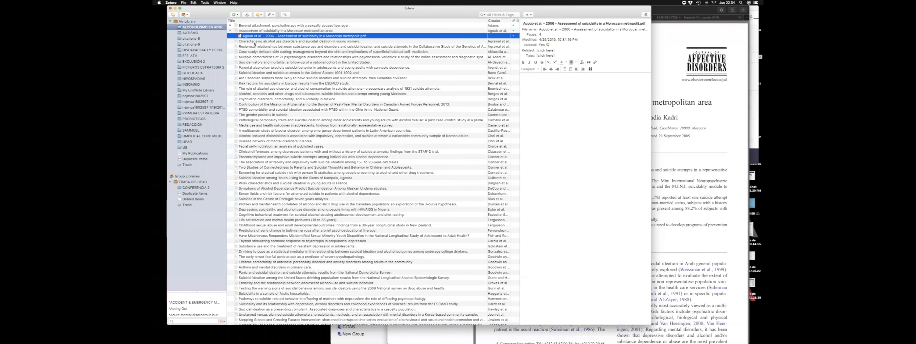
# Look through the collection's articles and collapse the item details so the list takes the full width.
pyautogui.scroll(-3, 277, 110)
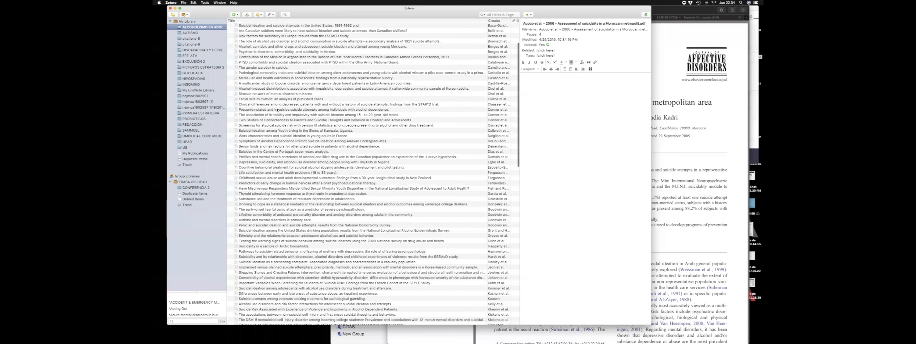
pyautogui.scroll(-10, 299, 158)
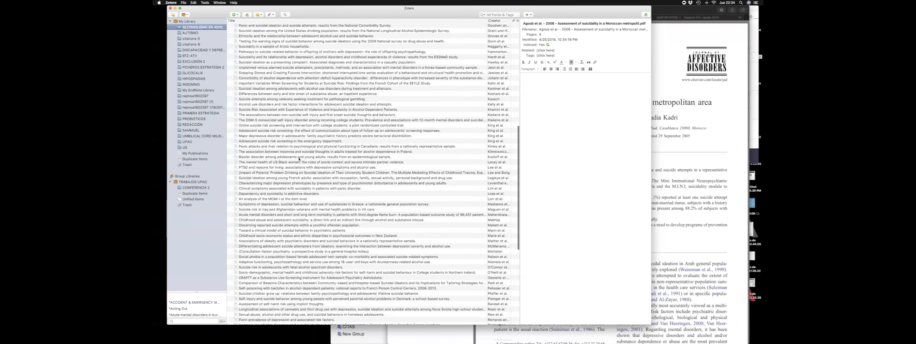
pyautogui.scroll(-9, 299, 159)
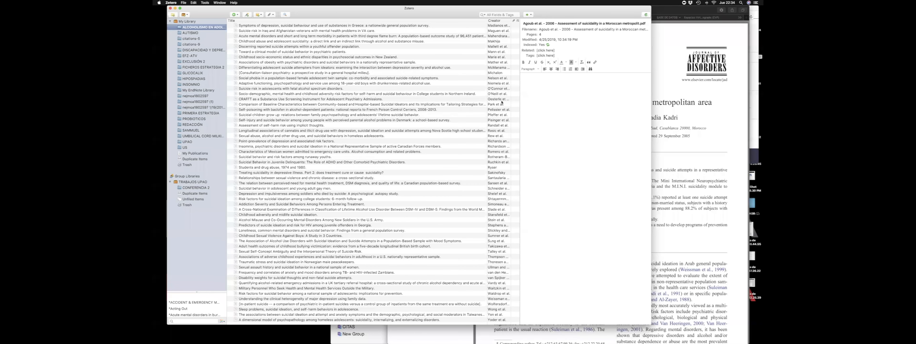
pyautogui.scroll(20, 501, 102)
pyautogui.moveTo(555, 96); pyautogui.dragTo(594, 96)
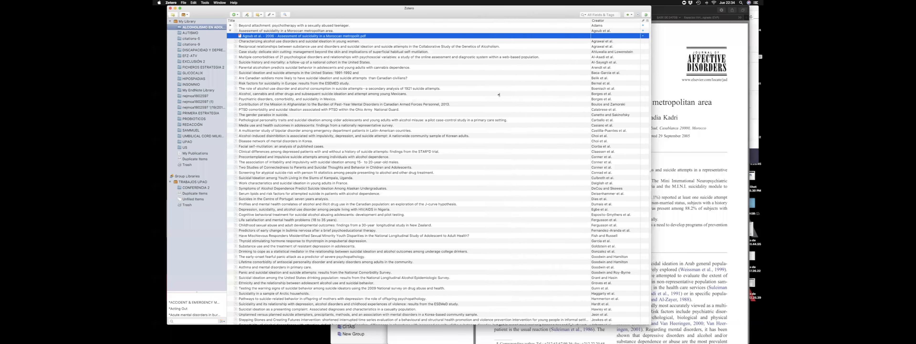
# Widen the Zotero window, add the Date column to the item list, and sort the articles from newest to oldest.
pyautogui.moveTo(651, 85); pyautogui.dragTo(686, 85)
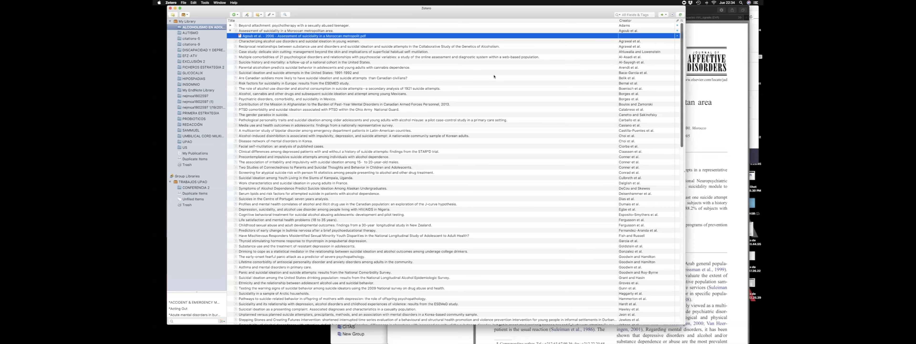
pyautogui.click(252, 22)
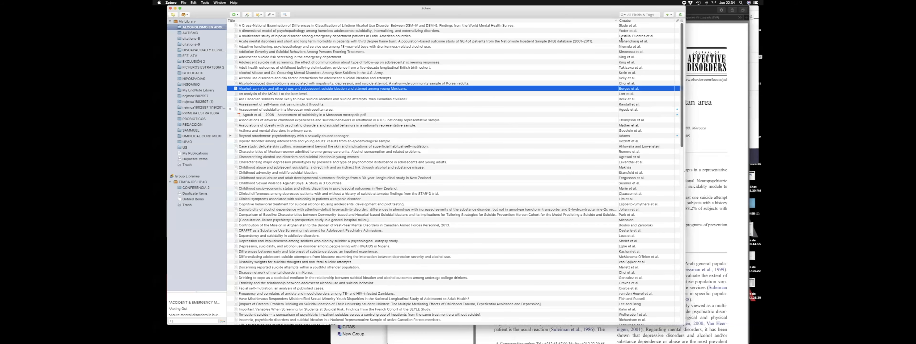
pyautogui.click(682, 21)
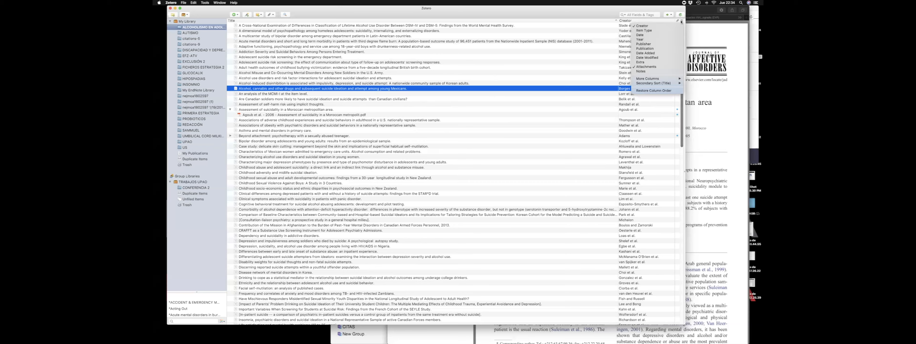
pyautogui.click(651, 34)
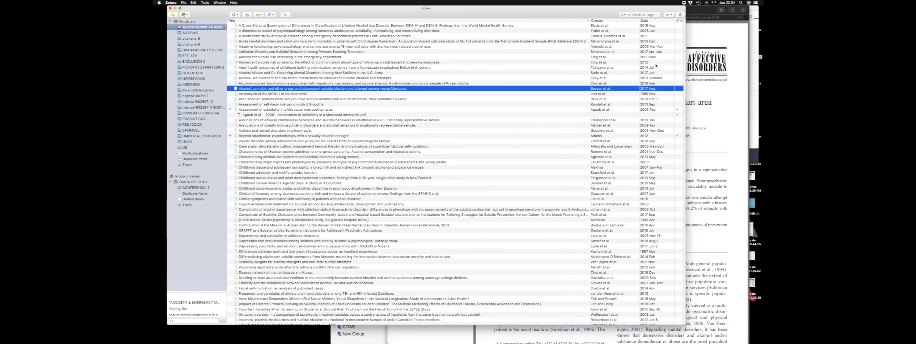
pyautogui.click(654, 20)
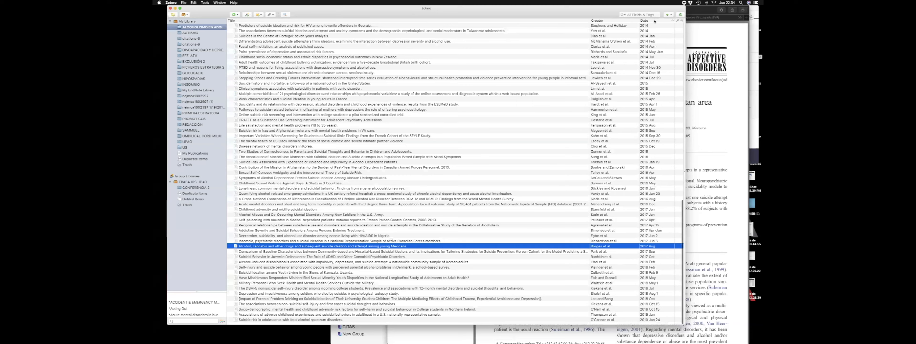
pyautogui.click(656, 20)
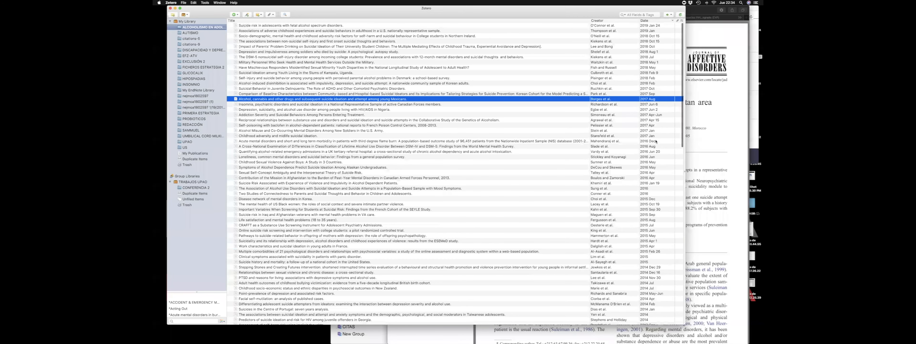
# Examine the publication dates across the whole collection and mark the December 2014 Stepping Stones and Creating Futures article.
pyautogui.scroll(-2, 655, 146)
pyautogui.scroll(2, 655, 146)
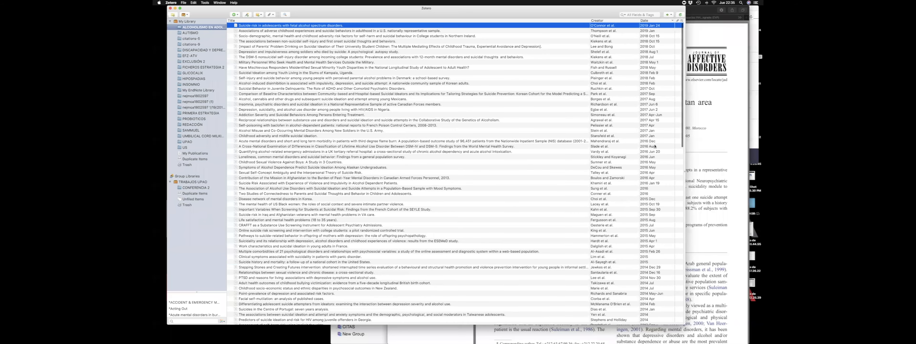
pyautogui.scroll(-2, 655, 146)
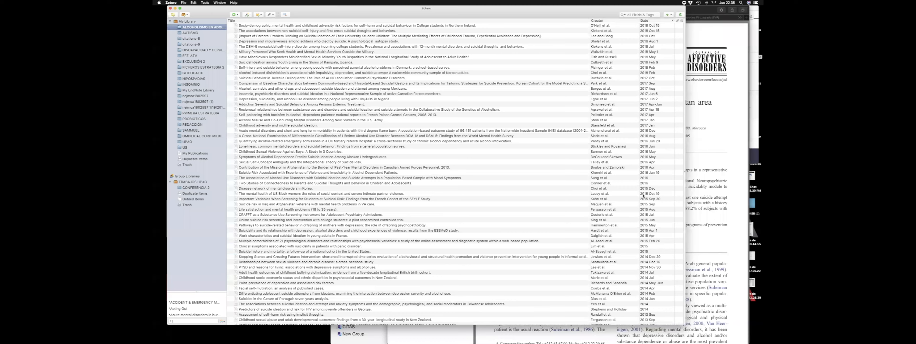
pyautogui.click(648, 257)
pyautogui.scroll(-10, 650, 248)
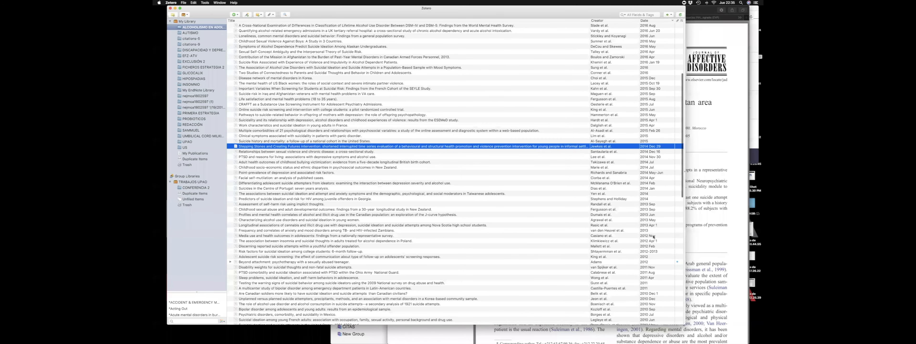
pyautogui.scroll(-20, 654, 236)
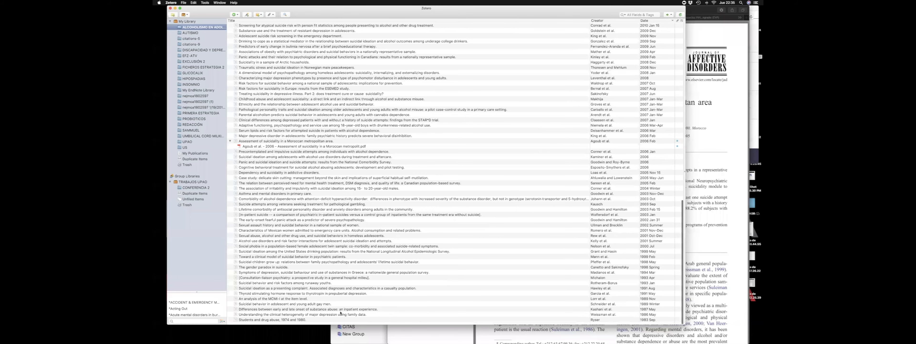
pyautogui.scroll(8, 374, 297)
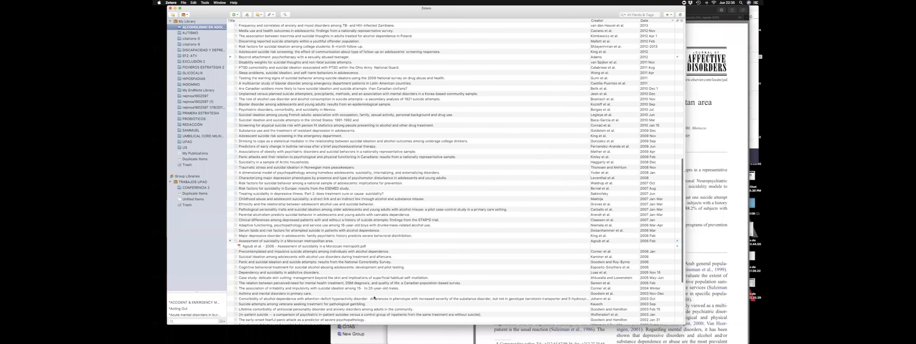
pyautogui.scroll(15, 399, 278)
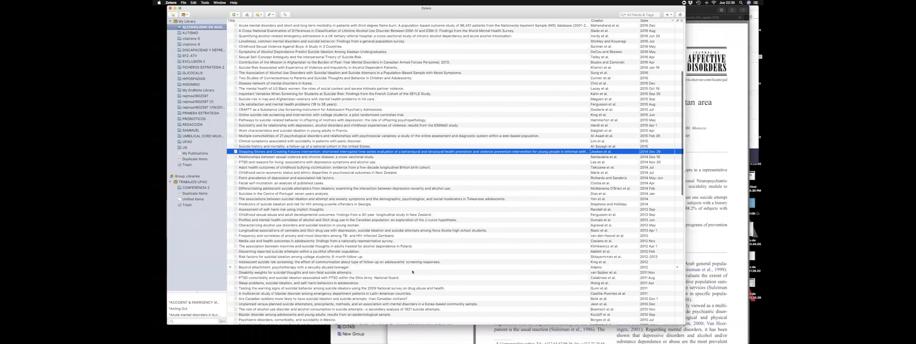
pyautogui.scroll(5, 413, 271)
pyautogui.scroll(2, 431, 273)
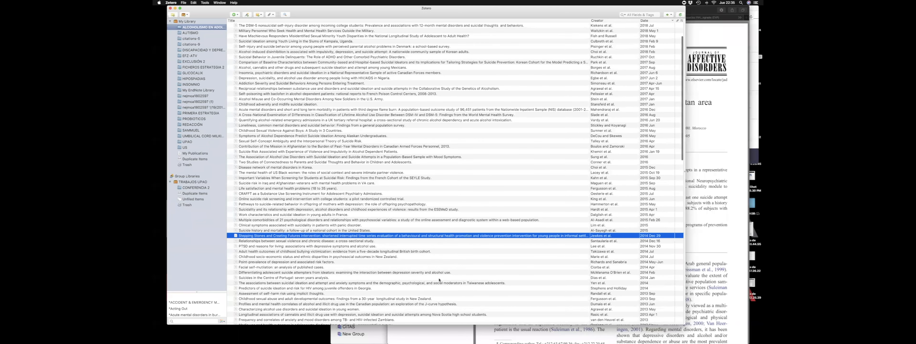
pyautogui.scroll(-2, 400, 242)
pyautogui.scroll(4, 401, 242)
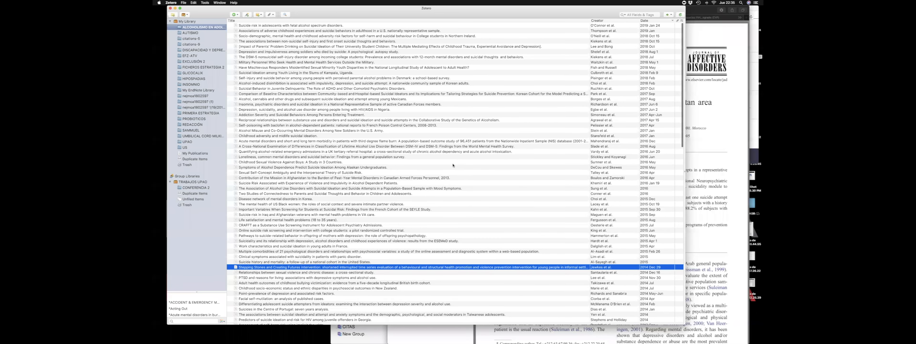
# Select all articles from the newest through the Stepping Stones article, review the range, and reduce the selection to a single article.
pyautogui.keyDown('shift'); pyautogui.click(321, 26); pyautogui.keyUp('shift')
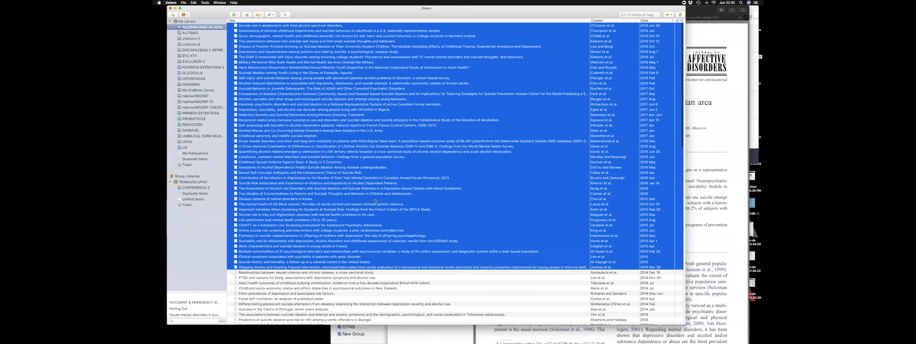
pyautogui.scroll(-5, 375, 201)
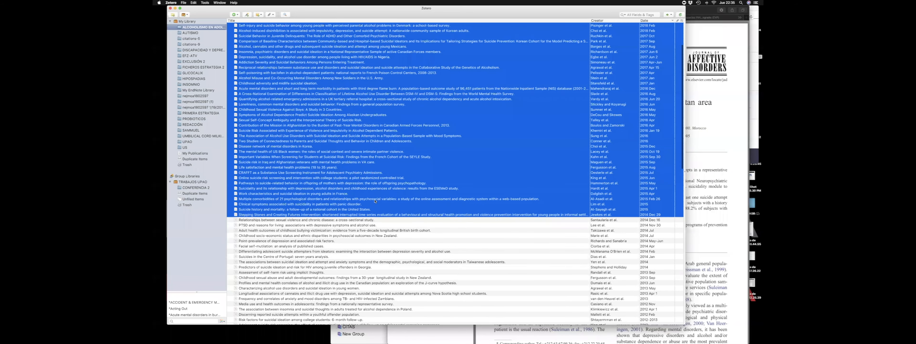
pyautogui.scroll(5, 375, 201)
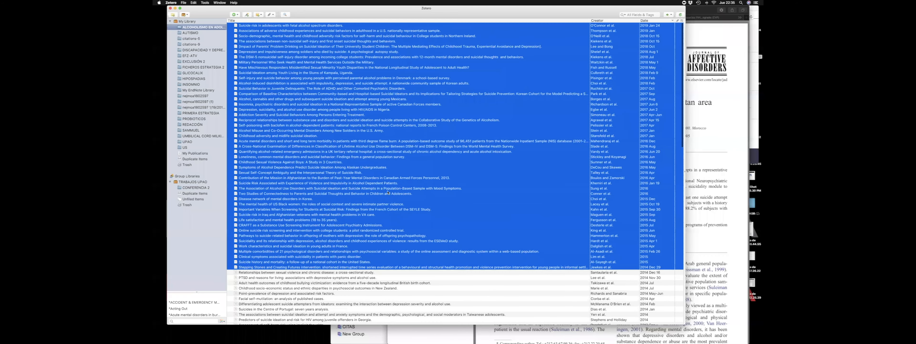
pyautogui.click(385, 193)
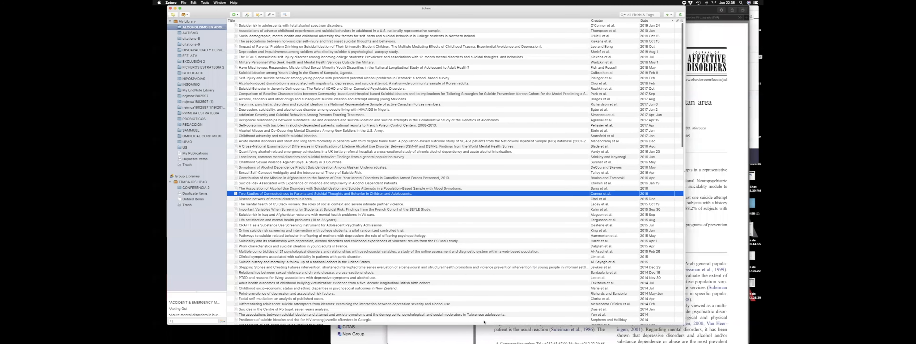
# Switch to the Pregunta de investigación document in Word and go over the listed first steps of the ESTRATEGIA DE BÚSQUEDA section.
pyautogui.hotkey('ctrl', 'Up')
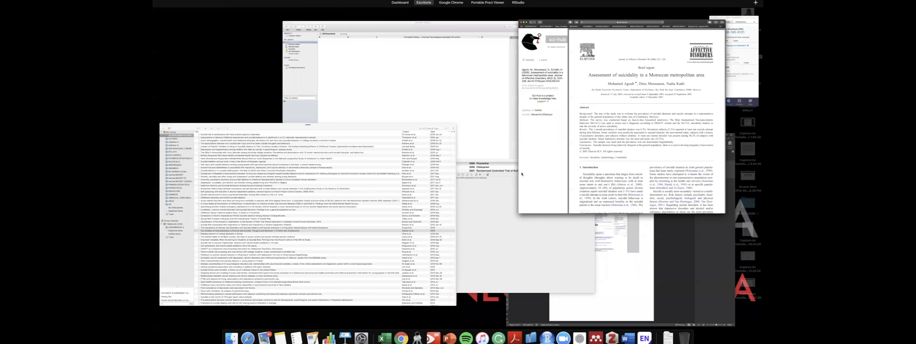
pyautogui.hotkey('ctrl', 'Up')
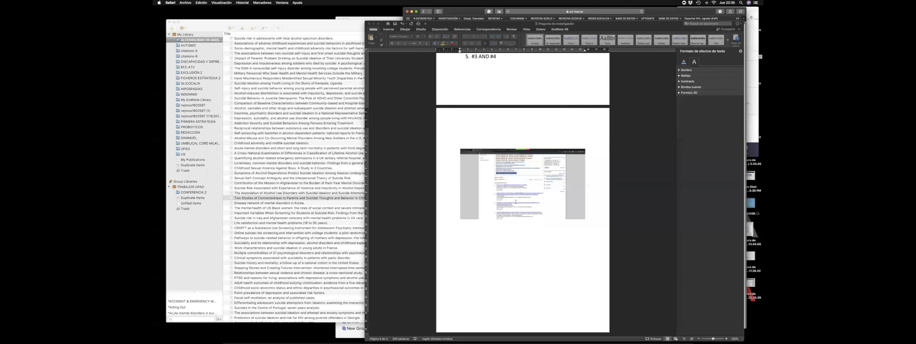
pyautogui.scroll(10, 515, 202)
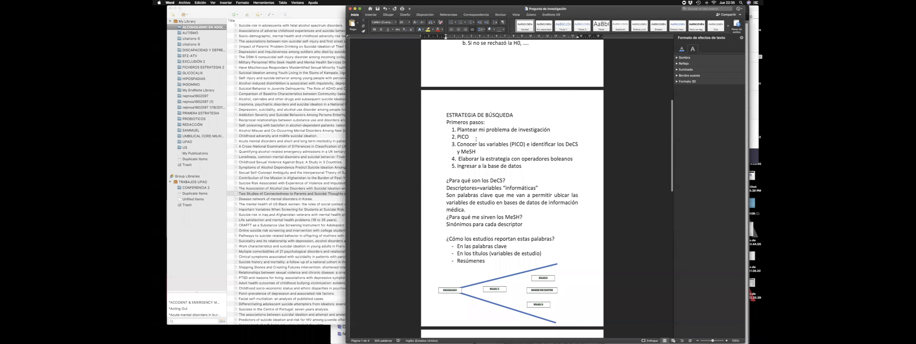
pyautogui.tripleClick(481, 129)
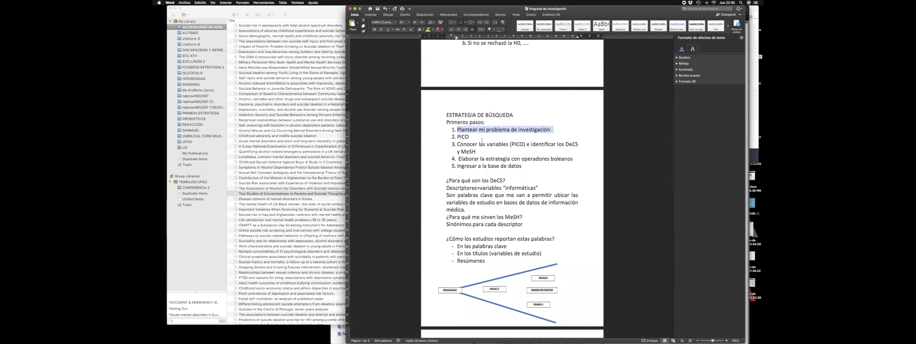
pyautogui.tripleClick(463, 137)
pyautogui.tripleClick(488, 144)
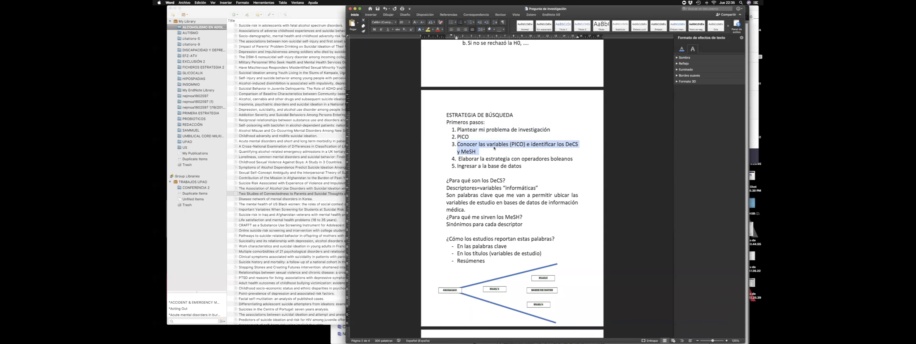
pyautogui.tripleClick(480, 159)
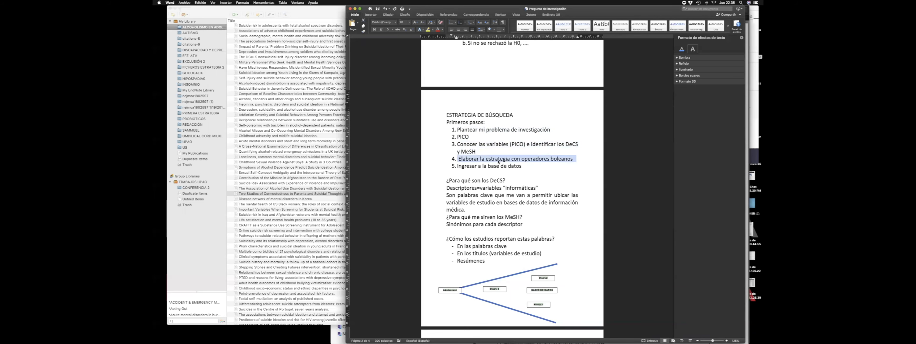
# Review the DeCS and MeSH notes, the diagram and the Búsqueda en PubMed search strings in the document.
pyautogui.scroll(-10, 532, 170)
pyautogui.scroll(5, 532, 170)
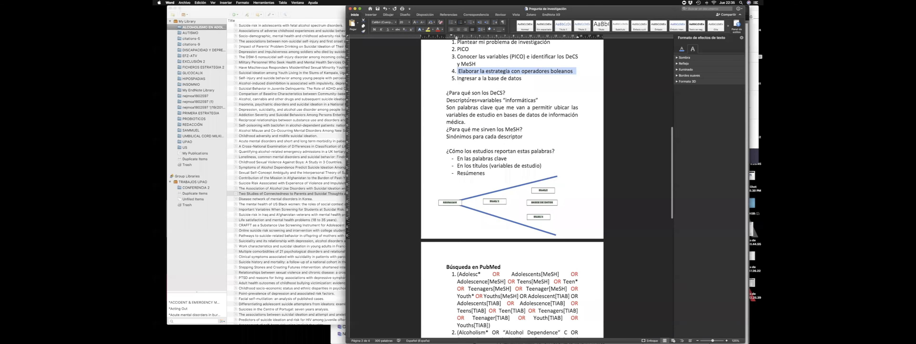
pyautogui.scroll(1, 482, 97)
pyautogui.tripleClick(482, 93)
pyautogui.scroll(-14, 529, 142)
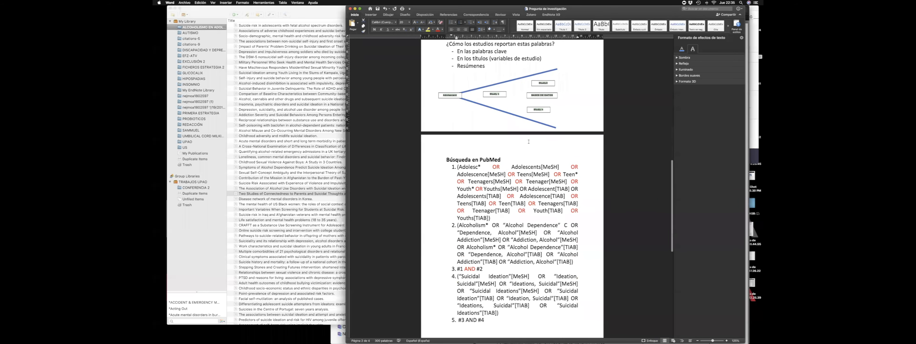
pyautogui.scroll(-4, 529, 141)
pyautogui.scroll(8, 529, 142)
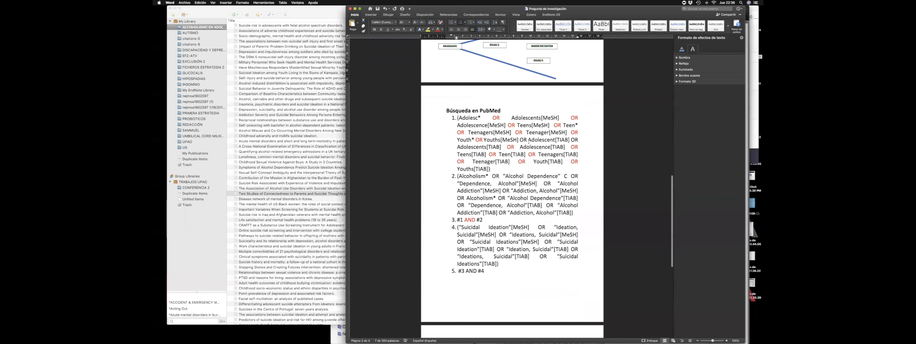
pyautogui.scroll(4, 529, 141)
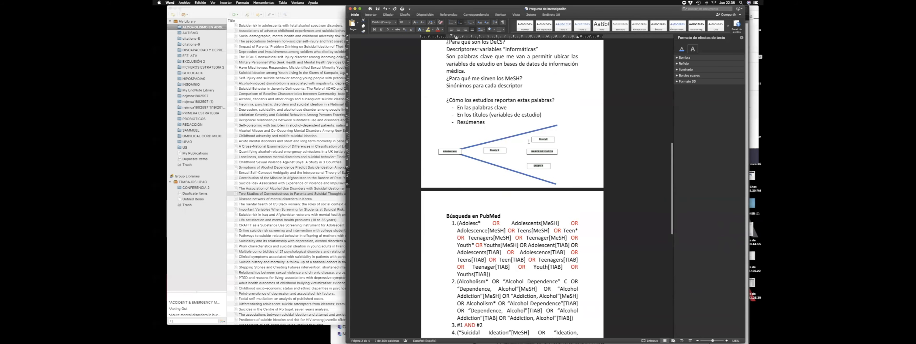
# Add steps 6 "Importar en Zotero, Mendeley o Endnote" and 7 "Citar" after "Ingresar a la base de datos" in the Primeros pasos list.
pyautogui.scroll(1, 529, 141)
pyautogui.scroll(7, 529, 141)
pyautogui.click(529, 141)
pyautogui.press('Return')
pyautogui.write('Importar')
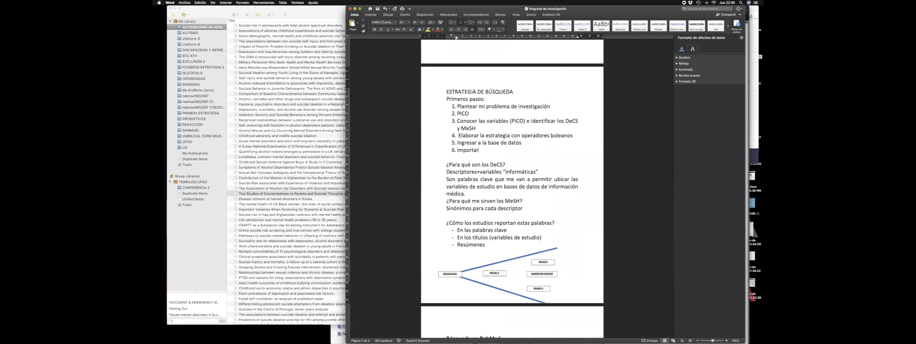
pyautogui.write(' en')
pyautogui.write(' Zotero, Mende')
pyautogui.write('leu')
pyautogui.press('BackSpace')
pyautogui.write('y o endnot')
pyautogui.press('BackSpace')
pyautogui.press('BackSpace')
pyautogui.press('BackSpace')
pyautogui.press('BackSpace')
pyautogui.press('BackSpace')
pyautogui.press('BackSpace')
pyautogui.write('Endnote')
pyautogui.press('Return')
pyautogui.write('Citar')
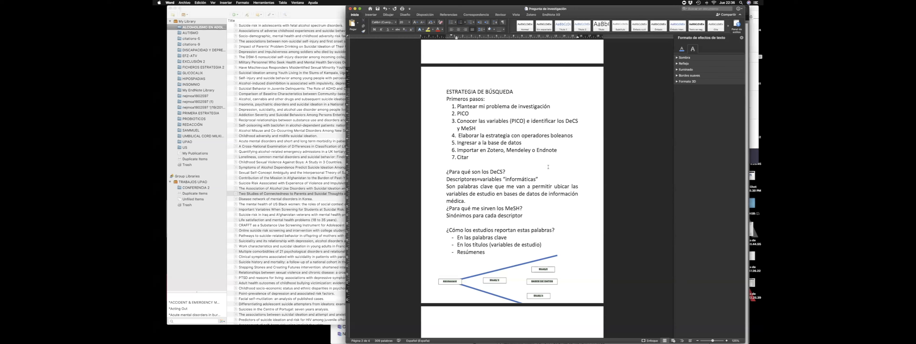
# Start a blank page after the PubMed screenshot at the document's end, and switch back to Zotero.
pyautogui.scroll(-15, 548, 166)
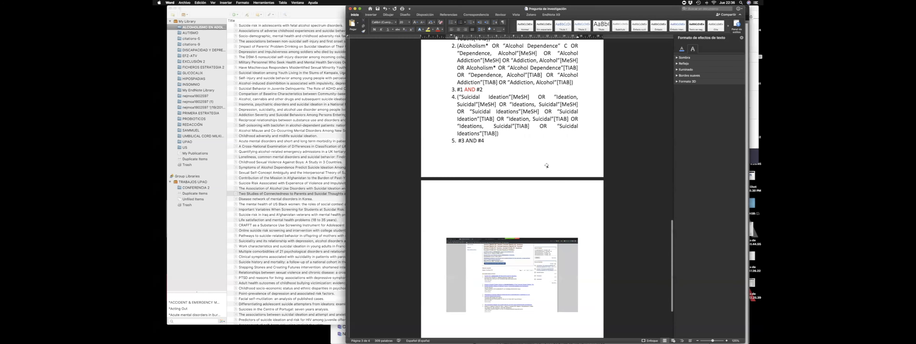
pyautogui.scroll(15, 539, 248)
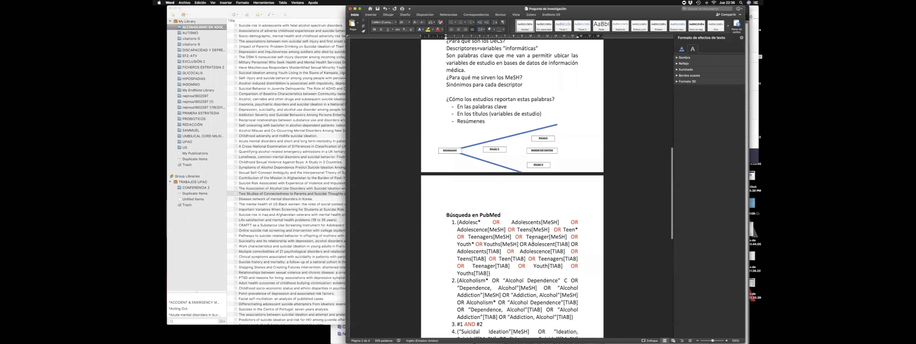
pyautogui.scroll(-15, 524, 233)
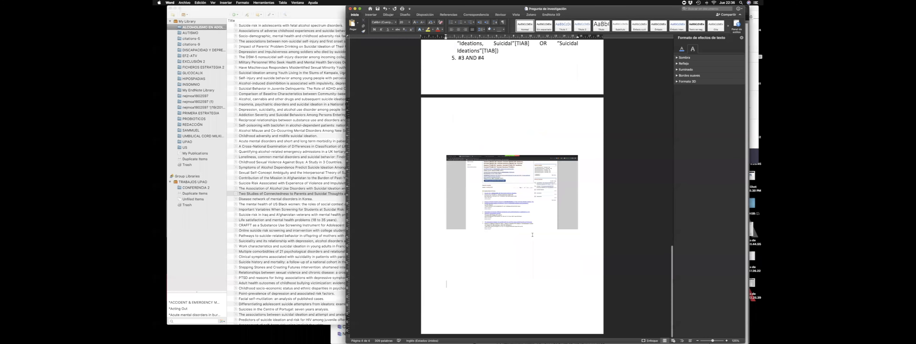
pyautogui.press('Return')
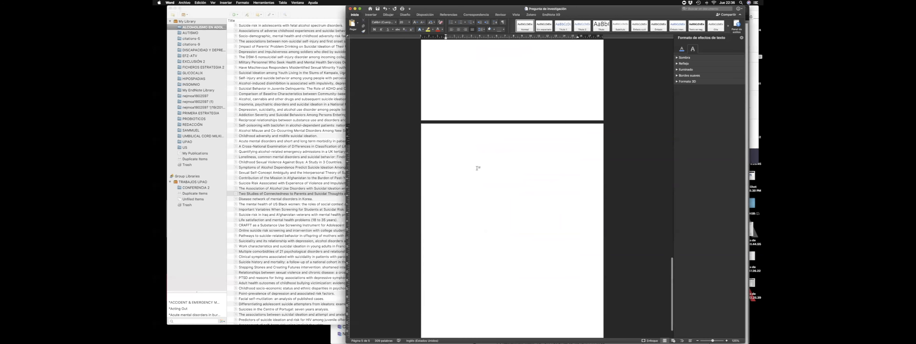
pyautogui.press('super+Tab')
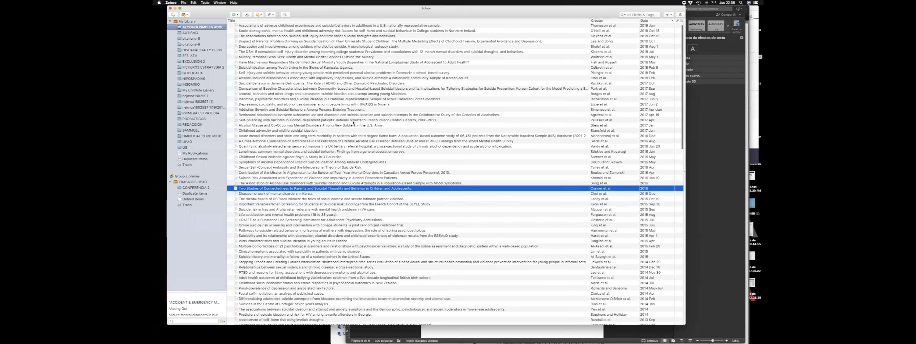
# Open the PDF of "Assessment of suicidality in a Moroccan metropolitan area" and copy the Background and Methods sentences of its abstract.
pyautogui.scroll(-10, 284, 253)
pyautogui.click(284, 251)
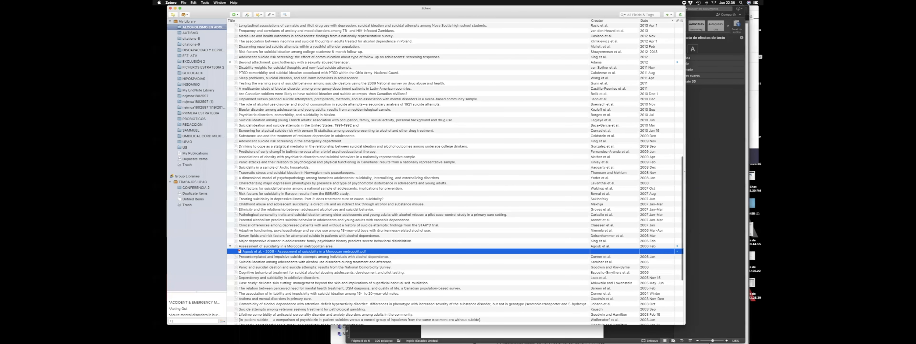
pyautogui.moveTo(230, 202); pyautogui.dragTo(272, 191)
pyautogui.click(274, 192)
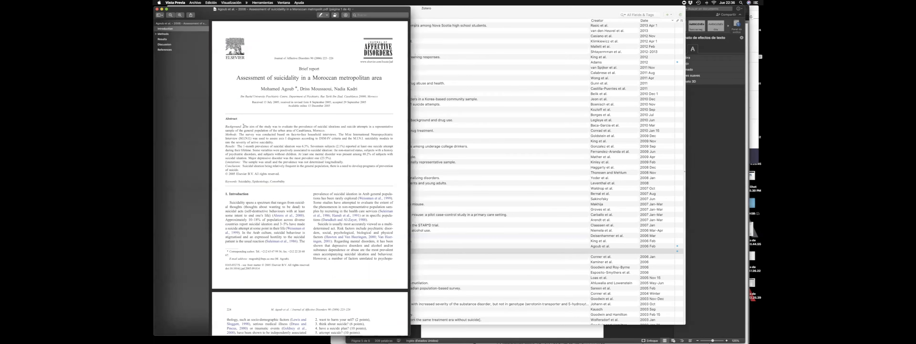
pyautogui.moveTo(226, 126); pyautogui.dragTo(281, 142)
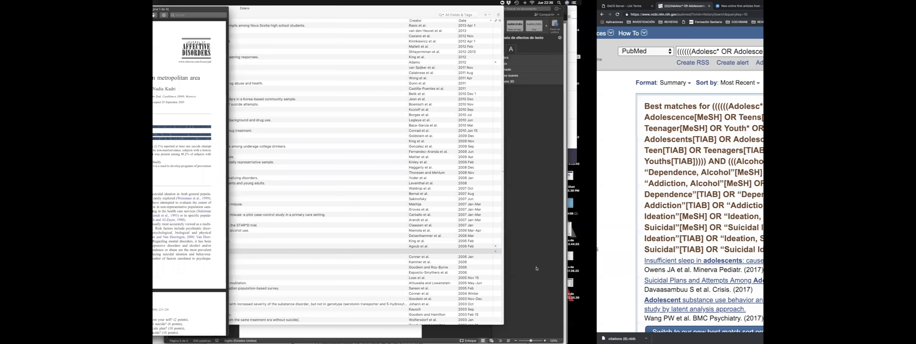
# Switch to the Pregunta de investigación document in Word and list Introducción, Métodos, Resultados, Discusión and Conclusiones on the blank page.
pyautogui.hotkey('ctrl', 'Up')
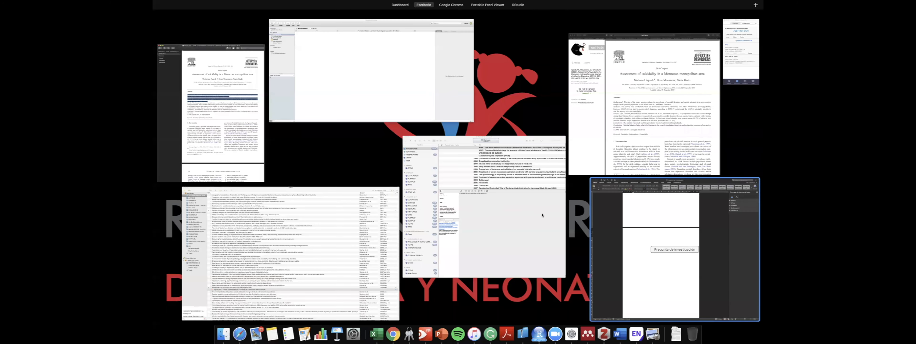
pyautogui.click(655, 229)
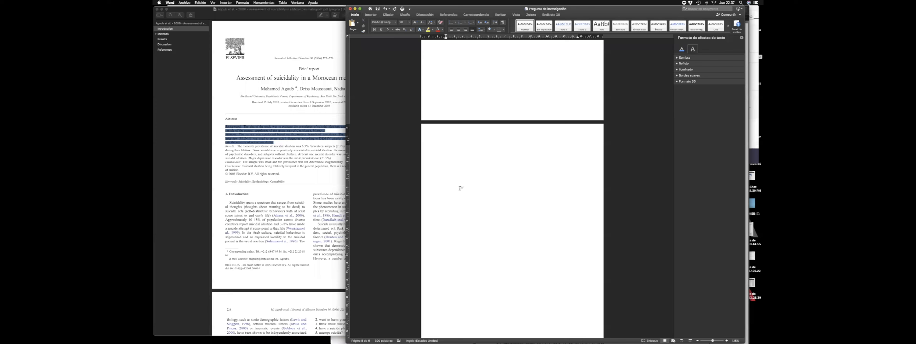
pyautogui.write('Introducción Métodos')
pyautogui.press('Return')
pyautogui.write('Resultados ')
pyautogui.write('Discusión ')
pyautogui.write('Conclusiones')
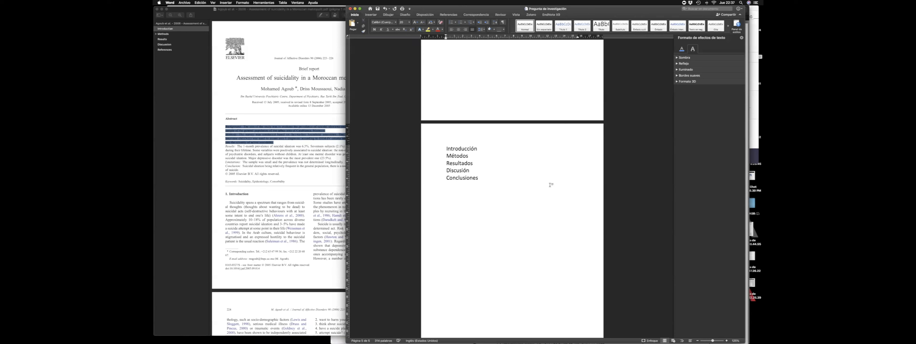
# Add a dashed list under Introducción with the items "Alcoholismo en adolescentes" and "Implicancias en la salud mental".
pyautogui.click(501, 149)
pyautogui.press('Return')
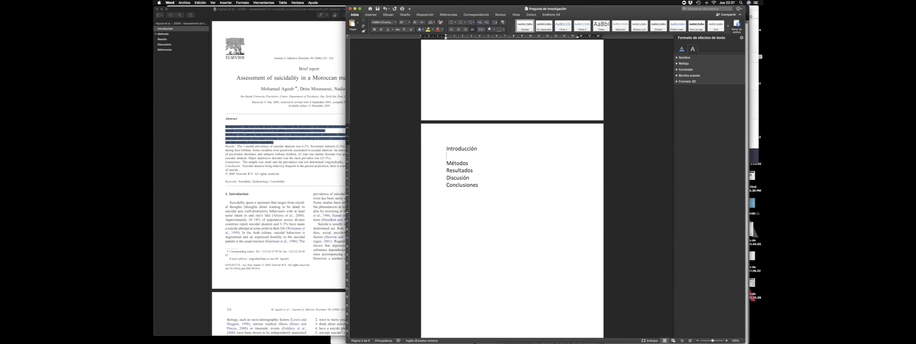
pyautogui.write('- Alcoholismo en adolescentes')
pyautogui.press('Return')
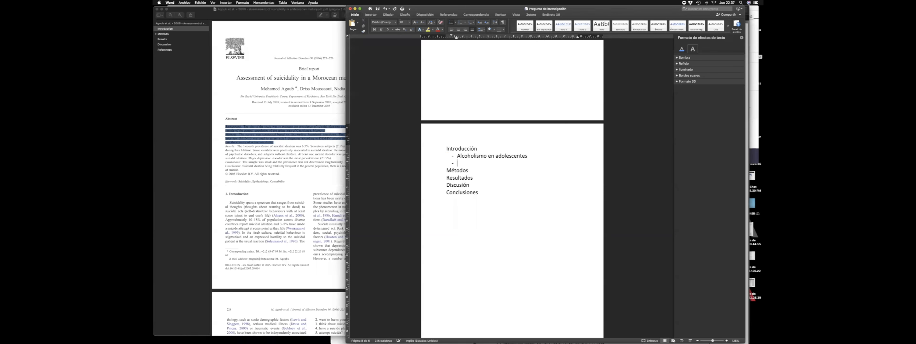
pyautogui.write('Implicancias en la salud mental')
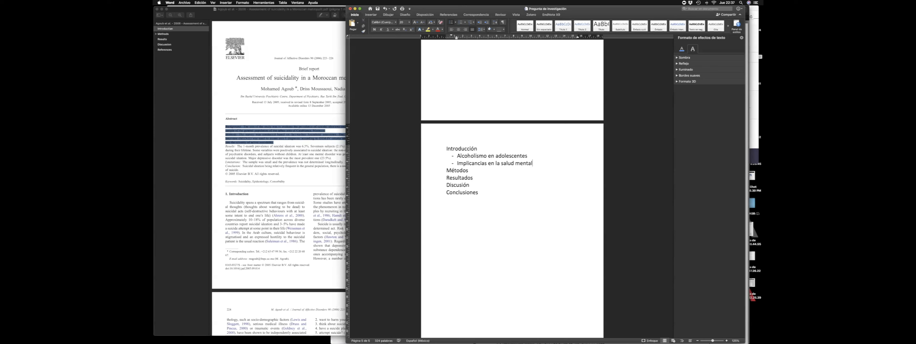
# Add the items "Ideación suicida" and "Epidemiología del alcoholismo" after "Implicancias en la salud mental".
pyautogui.doubleClick(516, 155)
pyautogui.click(540, 166)
pyautogui.press('Return')
pyautogui.write('Ideació')
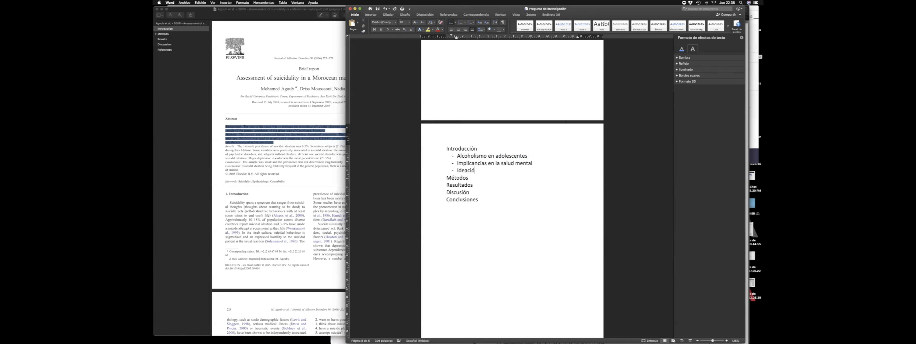
pyautogui.write('n suicida')
pyautogui.press('Return')
pyautogui.write('Epidemiología del alcog')
pyautogui.press('BackSpace')
pyautogui.press('BackSpace')
pyautogui.press('BackSpace')
pyautogui.write('co')
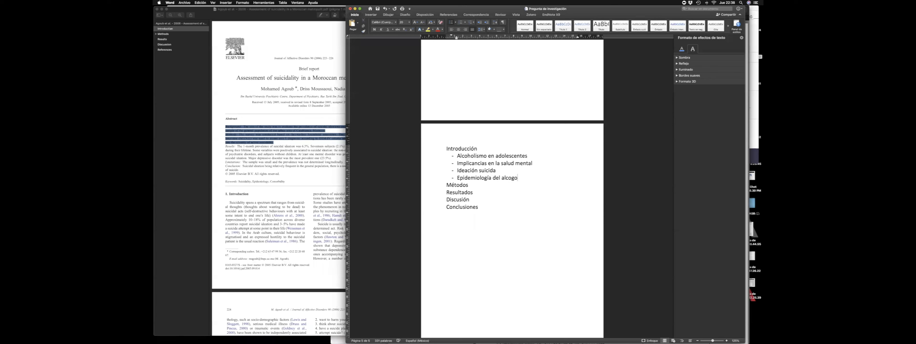
pyautogui.write('holismo')
# Move the item "Epidemiología del alcoholismo" directly below "Alcoholismo en adolescentes" and remove the leftover empty line.
pyautogui.tripleClick(515, 175)
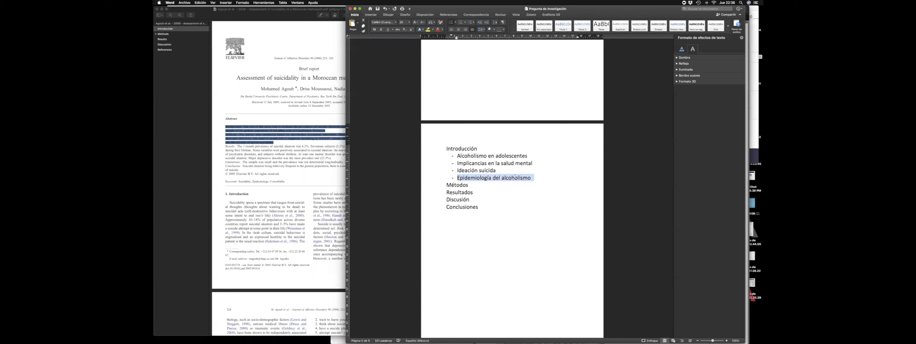
pyautogui.press('BackSpace')
pyautogui.click(537, 158)
pyautogui.press('super+z')
pyautogui.press('super+z')
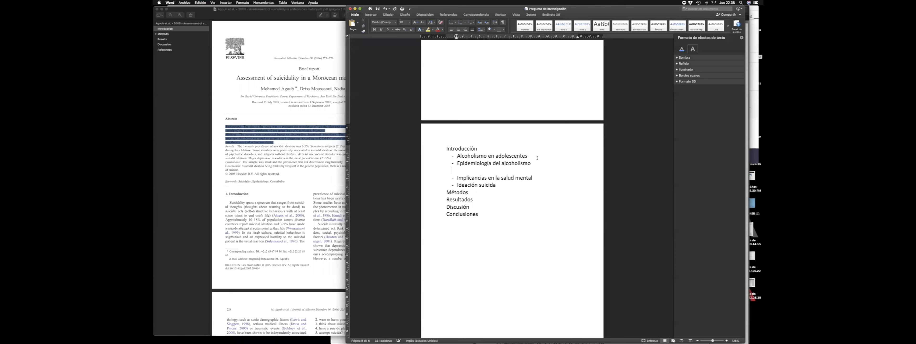
pyautogui.press('BackSpace')
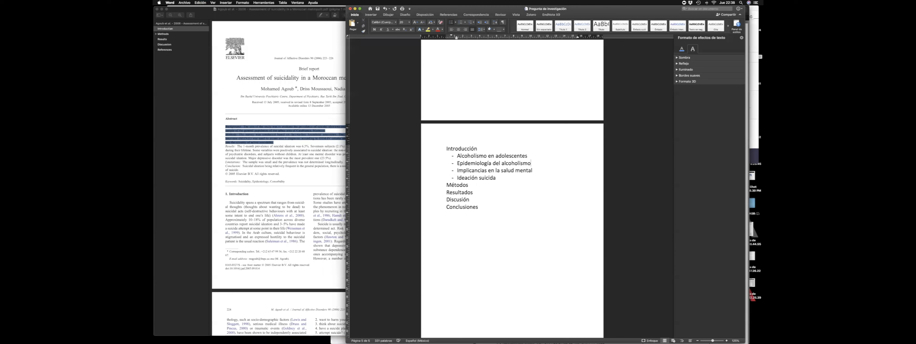
# Add the items "¿Qué aporta mi estudio?" and "Objetivos" at the end of the Introducción list.
pyautogui.press('Return')
pyautogui.write('¿Qué apor')
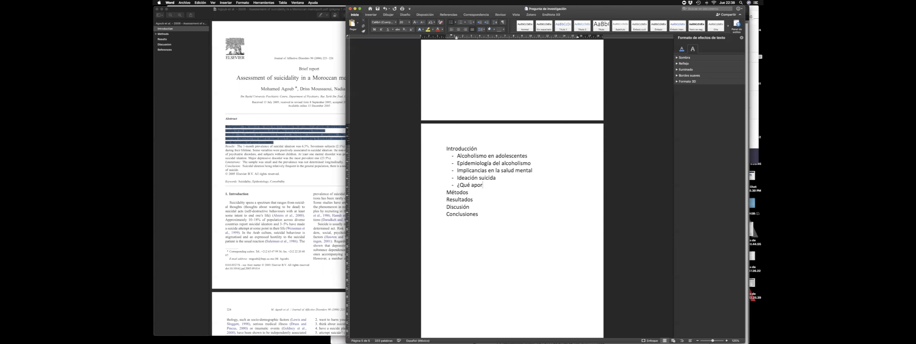
pyautogui.write('ta mi estudio?')
pyautogui.press('Return')
pyautogui.write('O')
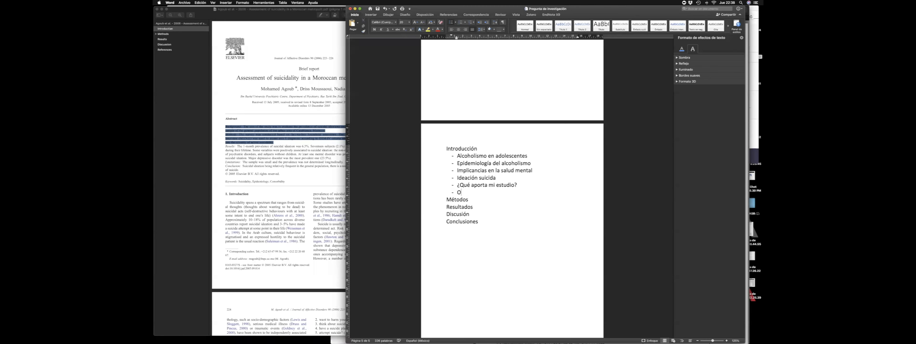
pyautogui.write('bsjetico')
pyautogui.press('BackSpace')
pyautogui.press('BackSpace')
pyautogui.press('BackSpace')
pyautogui.write('vos')
pyautogui.press('Return')
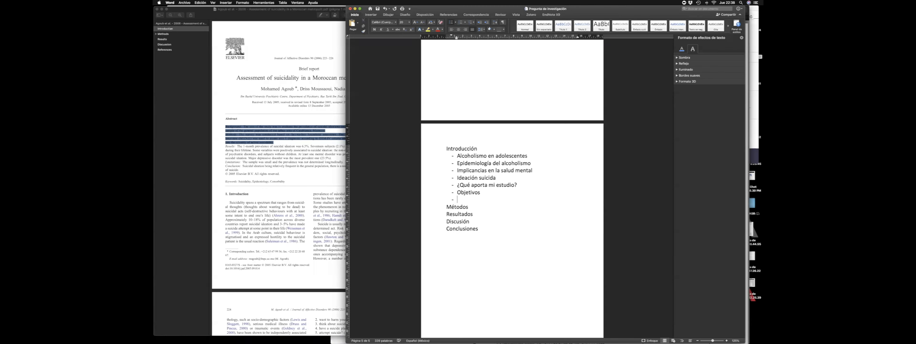
# End the Introducción list after "Objetivos" and paste the copied Background and Methods passage on the line below it.
pyautogui.press('Return')
pyautogui.click(253, 143)
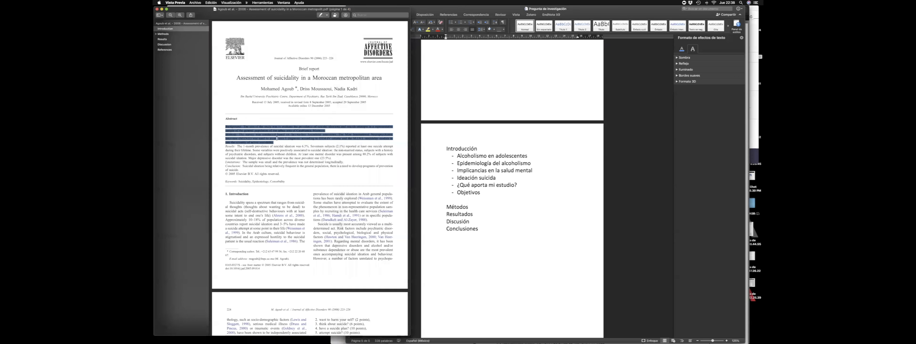
pyautogui.click(470, 201)
pyautogui.press('super+v')
pyautogui.write('Background: The aim of the study was to evaluate the prevalence of suicidal ideations and suicide attempts in a representative sample of the general population of the urban area of Casablanca, Morocco. Methods: The survey was conducted based on face-to-face household interviews. The Mini International Neuropsychiatric Interview (M.I.N.I.) was used to assess axis I diagnoses according to DSM-IV criteria and the M.I.N.I. suicidality module to rate the severity of active suicidality.')
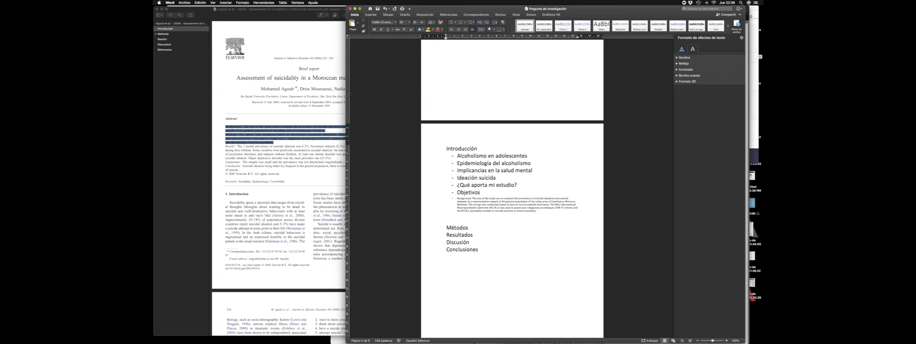
# Copy the formatting of the "Métodos" heading onto the pasted abstract passage.
pyautogui.doubleClick(460, 226)
pyautogui.click(363, 31)
pyautogui.moveTo(540, 211); pyautogui.dragTo(457, 198)
pyautogui.click(530, 207)
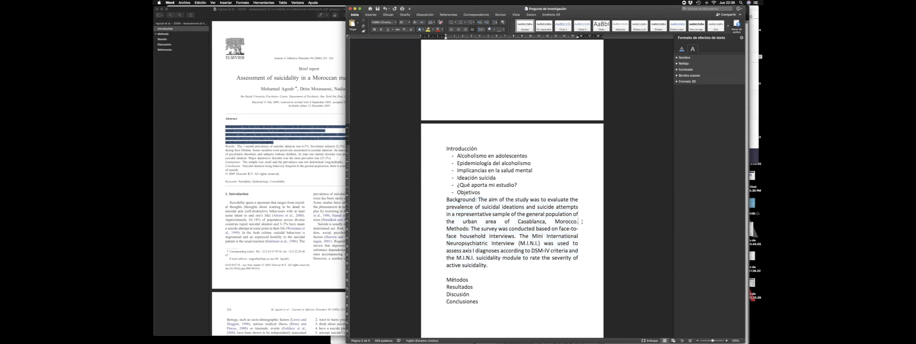
# Split the passage into separate paragraphs at "Methods" and "The Mini International", with blank lines between them and after the Objetivos item.
pyautogui.press('Return')
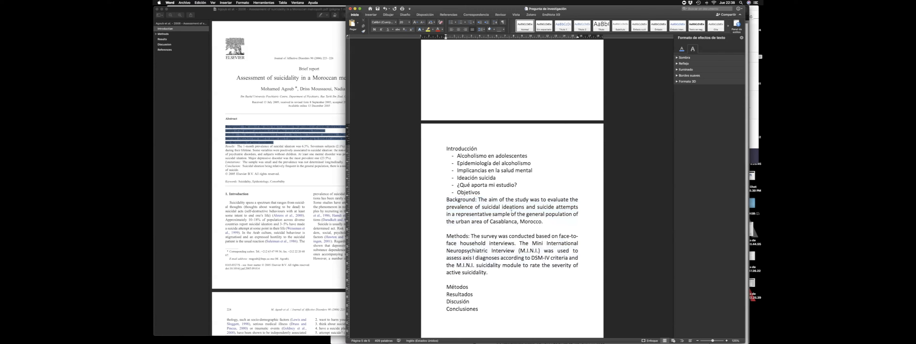
pyautogui.tripleClick(511, 212)
pyautogui.doubleClick(513, 257)
pyautogui.click(519, 243)
pyautogui.press('Return')
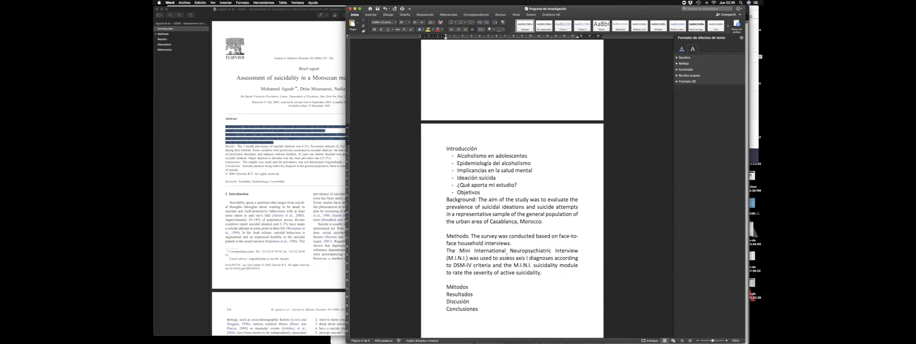
pyautogui.press('Return')
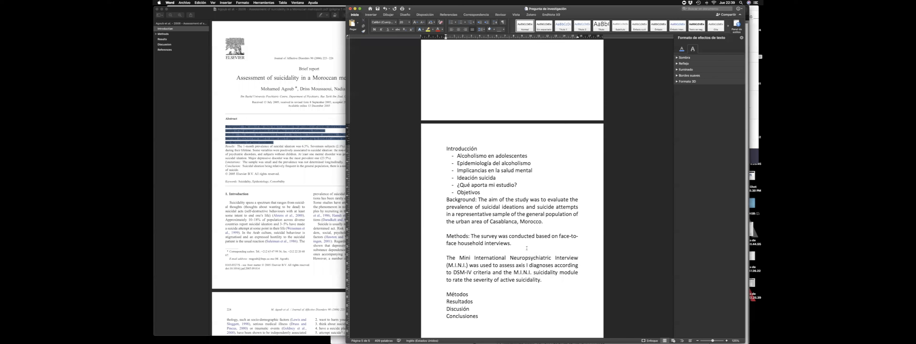
pyautogui.press('Return')
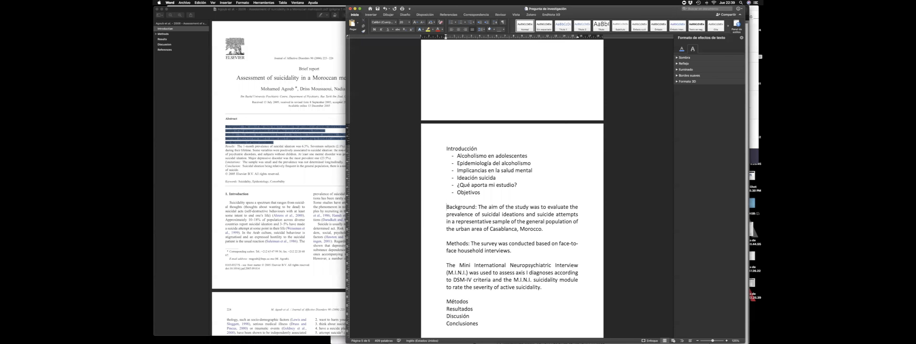
# Go over the three pasted paragraphs one by one and return to the end of the Background paragraph.
pyautogui.tripleClick(490, 213)
pyautogui.moveTo(516, 250); pyautogui.dragTo(447, 235)
pyautogui.tripleClick(493, 282)
pyautogui.scroll(-2, 512, 242)
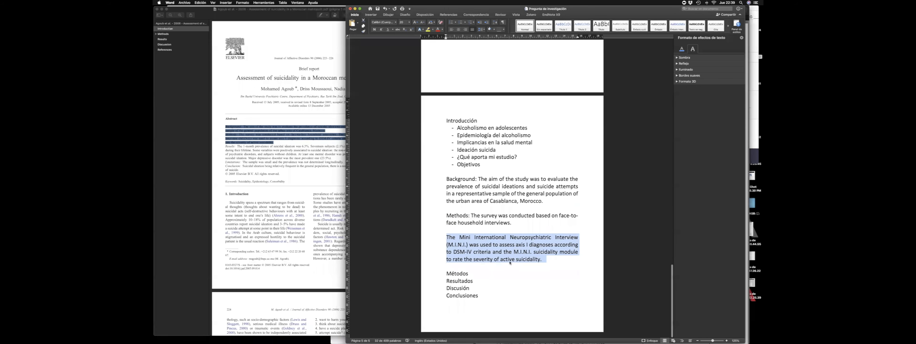
pyautogui.click(550, 203)
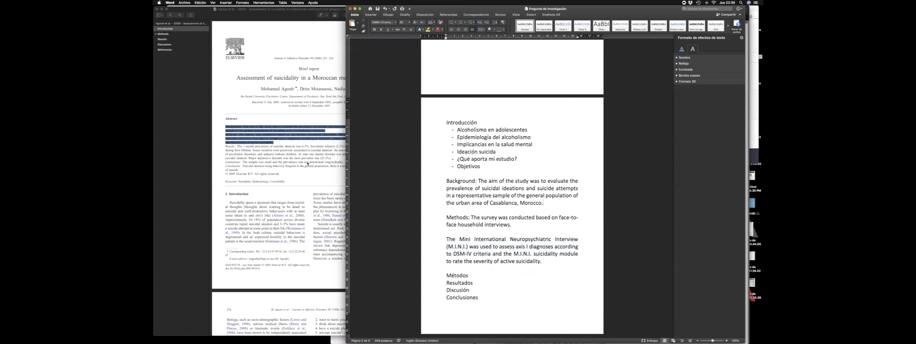
pyautogui.tripleClick(482, 188)
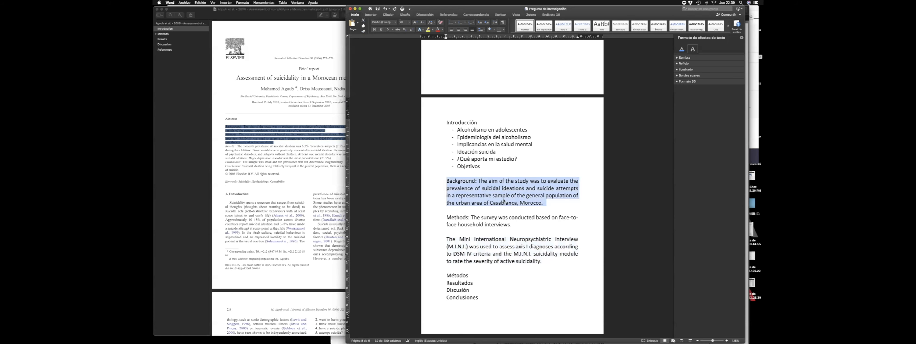
pyautogui.click(565, 203)
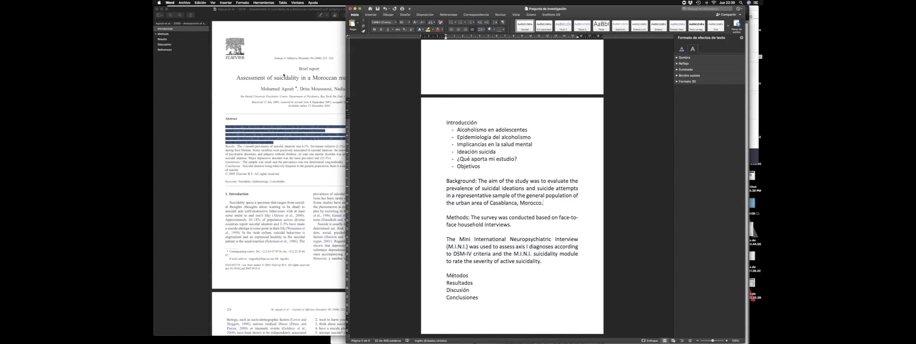
# Close the article PDF, bring Zotero forward, and narrow its title column and window so the Word page shows beside it.
pyautogui.click(156, 9)
pyautogui.click(298, 145)
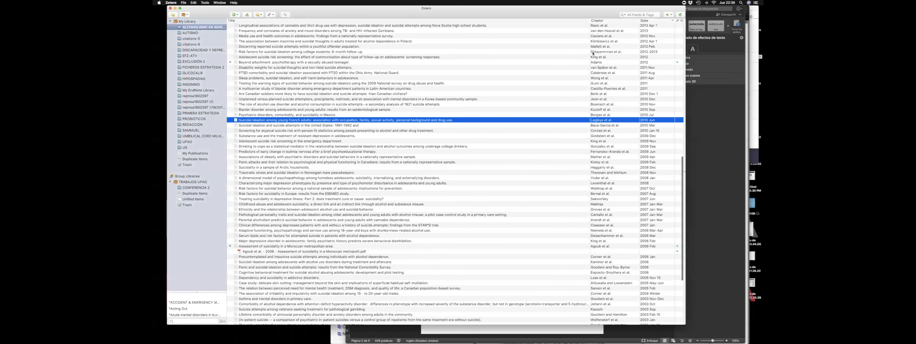
pyautogui.click(571, 35)
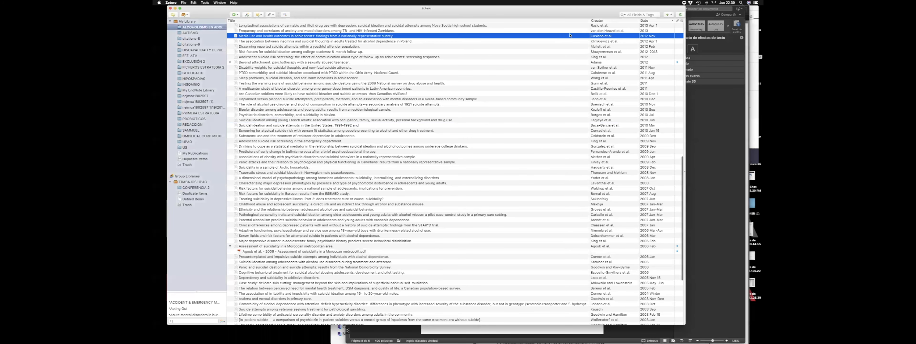
pyautogui.moveTo(591, 20); pyautogui.dragTo(376, 20)
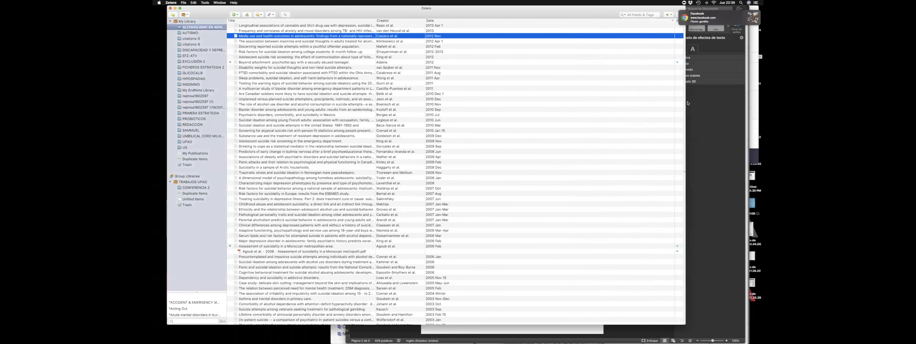
pyautogui.moveTo(612, 109); pyautogui.dragTo(505, 107)
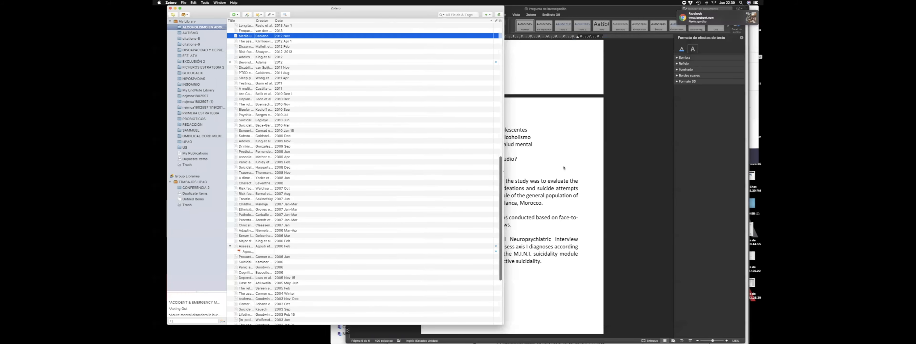
# Add a space before the full stop after "Morocco", show the Zotero citation commands in Word, and switch back to Zotero.
pyautogui.click(556, 204)
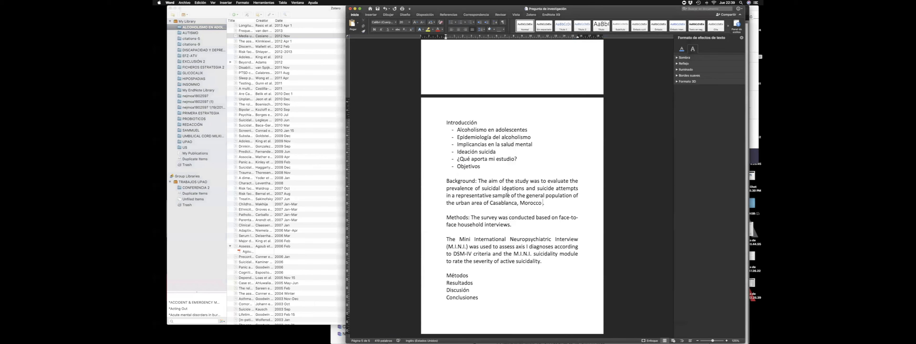
pyautogui.moveTo(545, 204); pyautogui.dragTo(543, 204)
pyautogui.click(531, 14)
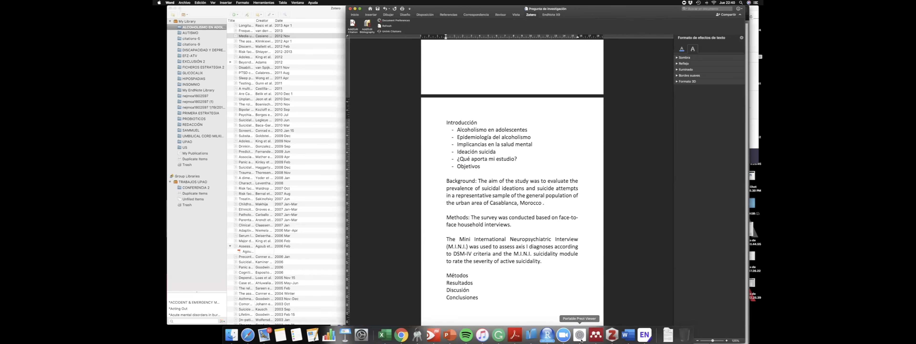
pyautogui.click(611, 336)
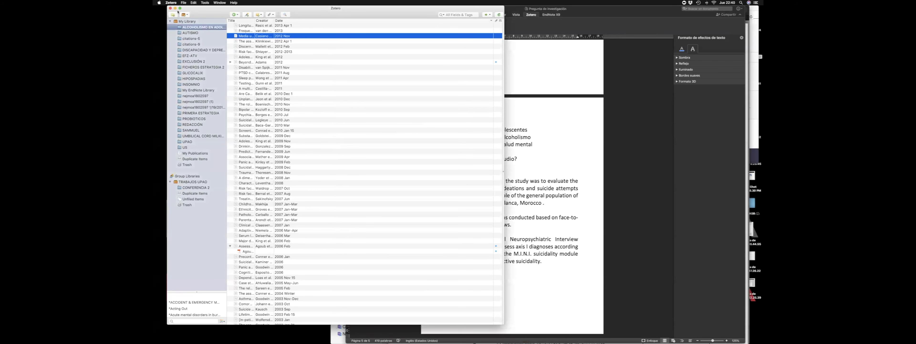
# Install the Microsoft Word add-in from Zotero's citation preferences, then quit Word and close the preferences.
pyautogui.click(171, 3)
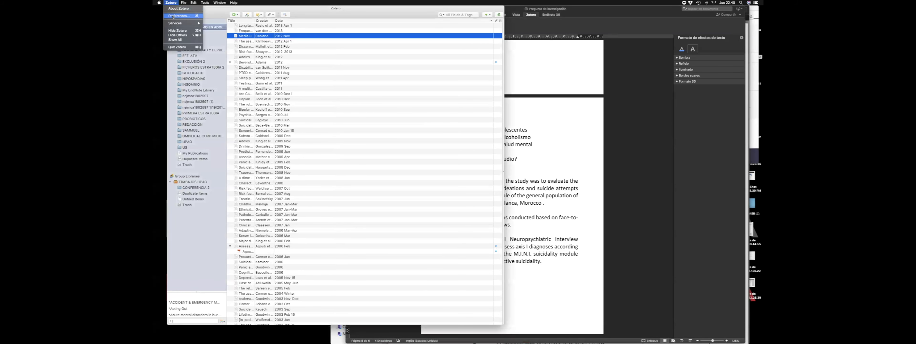
pyautogui.click(173, 16)
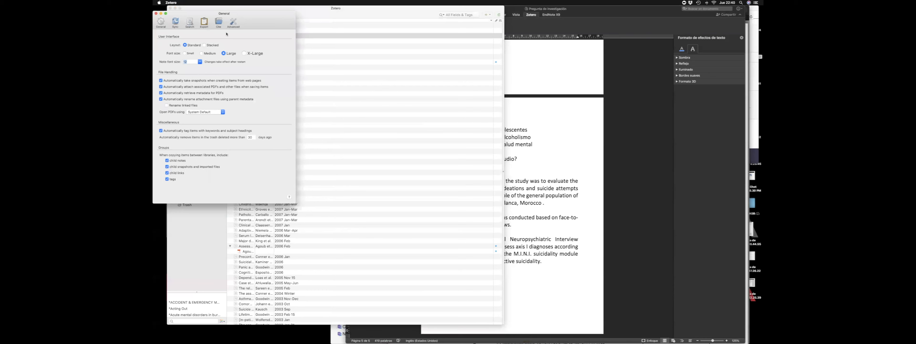
pyautogui.click(219, 22)
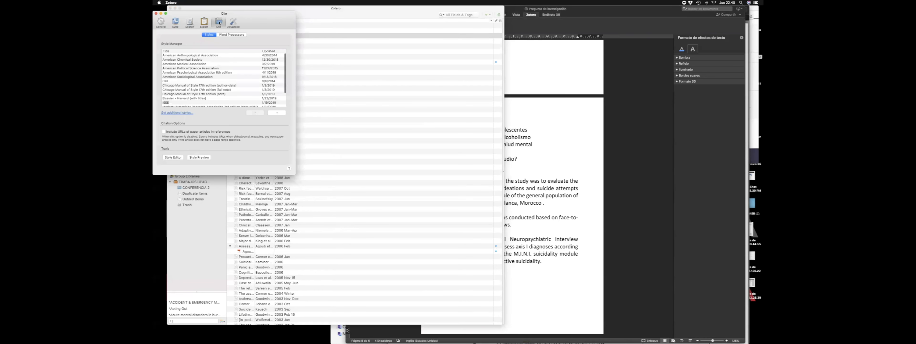
pyautogui.click(228, 35)
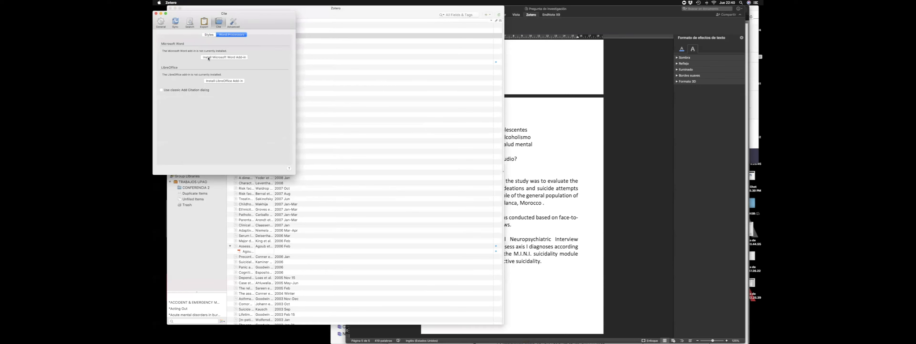
pyautogui.click(225, 58)
pyautogui.click(486, 113)
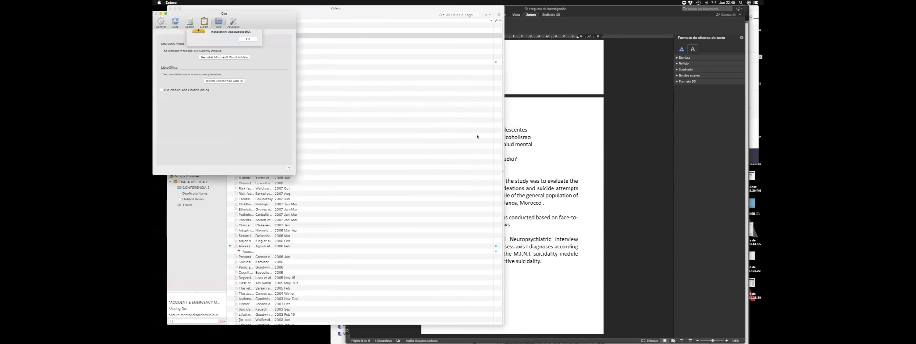
pyautogui.click(248, 53)
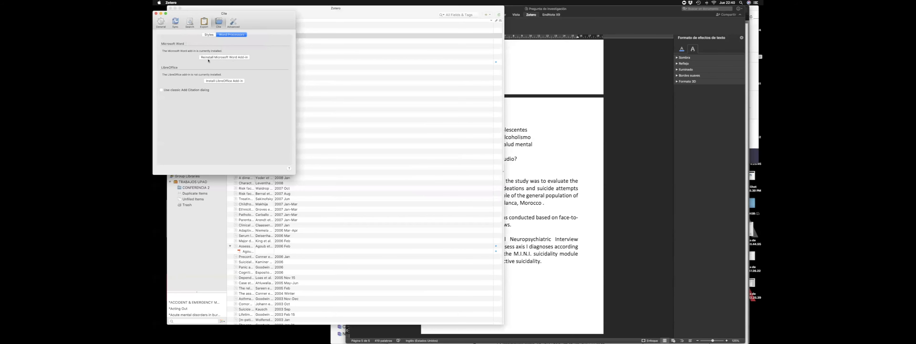
pyautogui.click(532, 28)
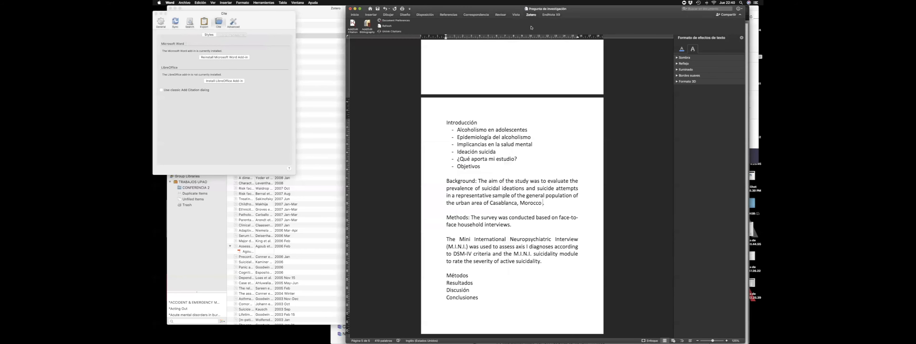
pyautogui.click(156, 14)
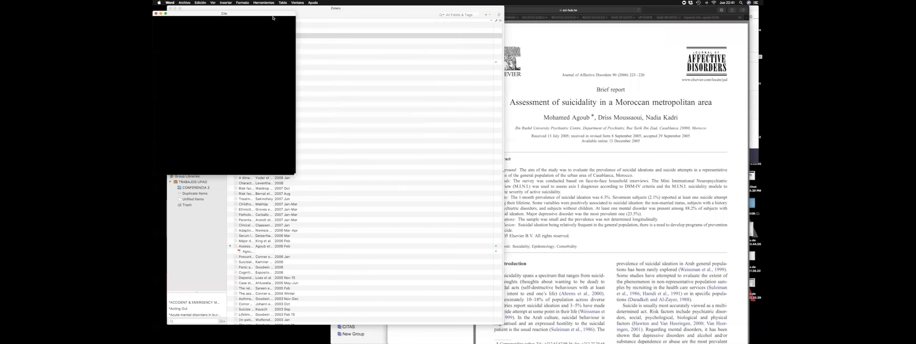
# Reinstall the Microsoft Word add-in from Zotero's citation preferences while Word is closed, and close the preferences.
pyautogui.click(171, 2)
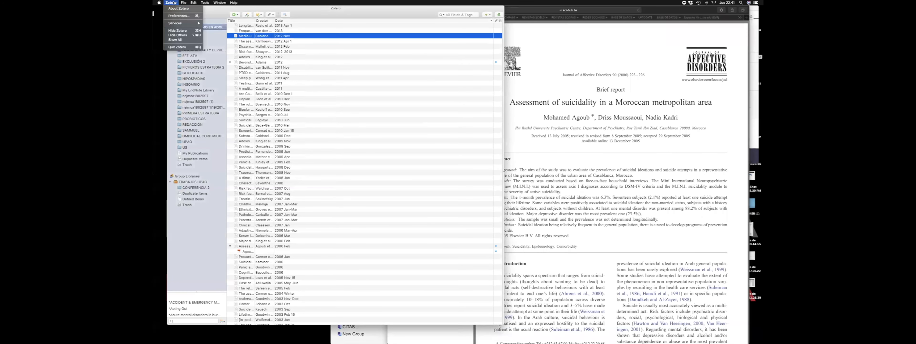
pyautogui.click(179, 15)
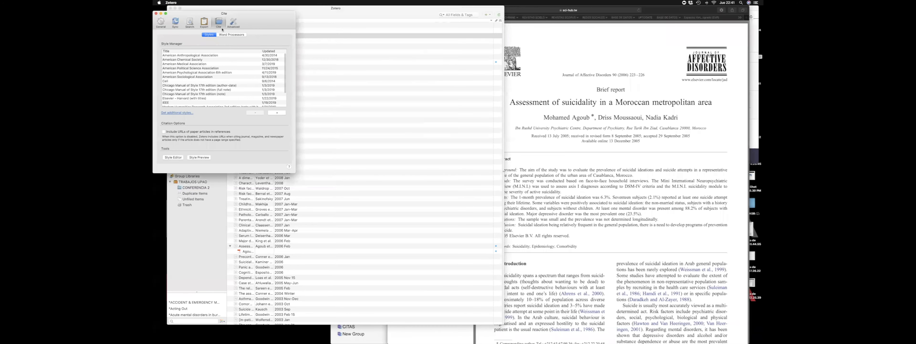
pyautogui.click(224, 34)
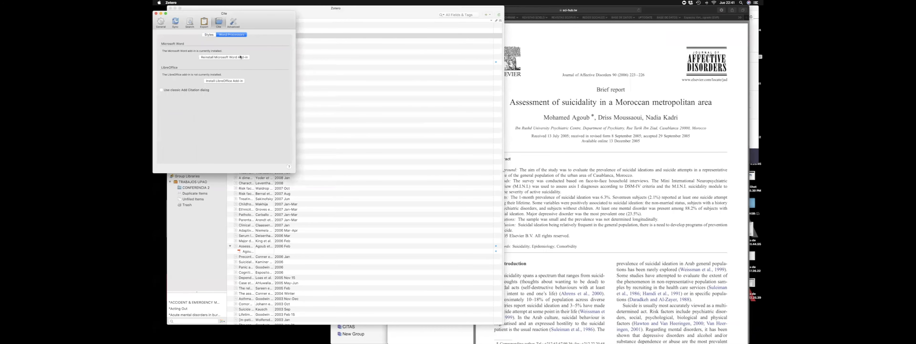
pyautogui.click(213, 57)
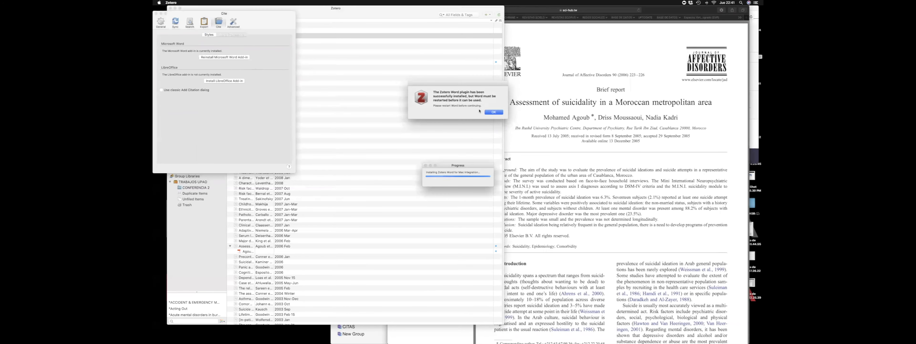
pyautogui.click(494, 112)
pyautogui.click(248, 53)
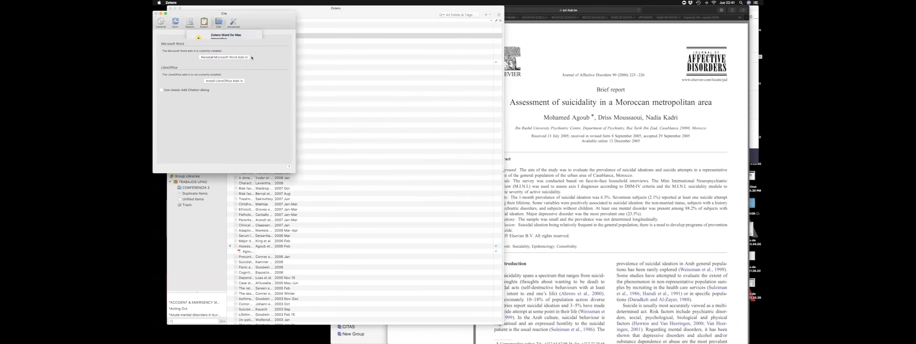
pyautogui.click(157, 13)
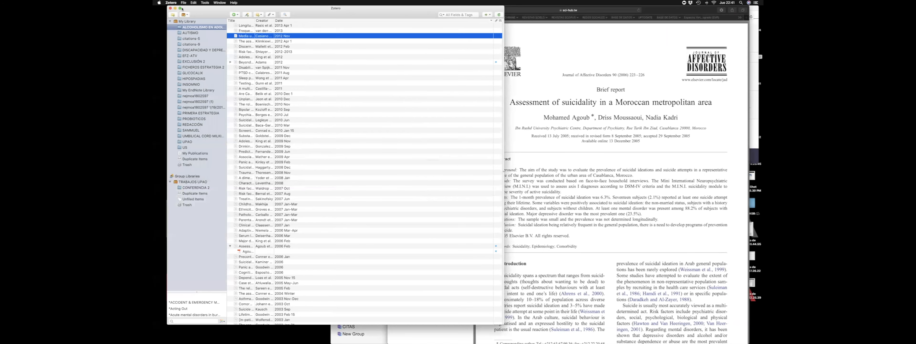
# Start Word, reopen the recent document "Pregunta de investigación", and go to its Introducción page.
pyautogui.moveTo(418, 340)
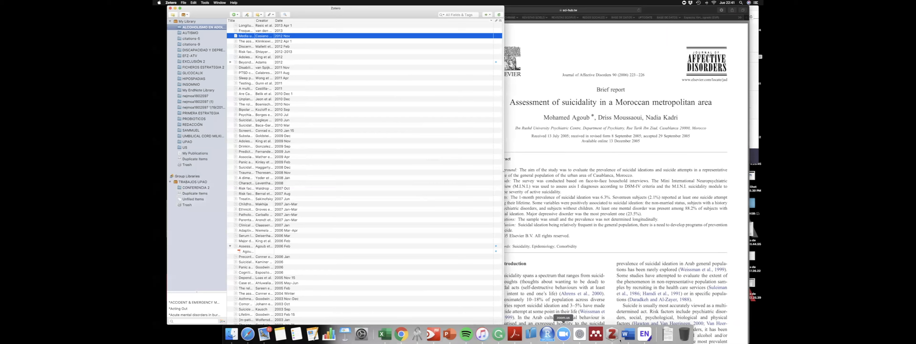
pyautogui.click(628, 333)
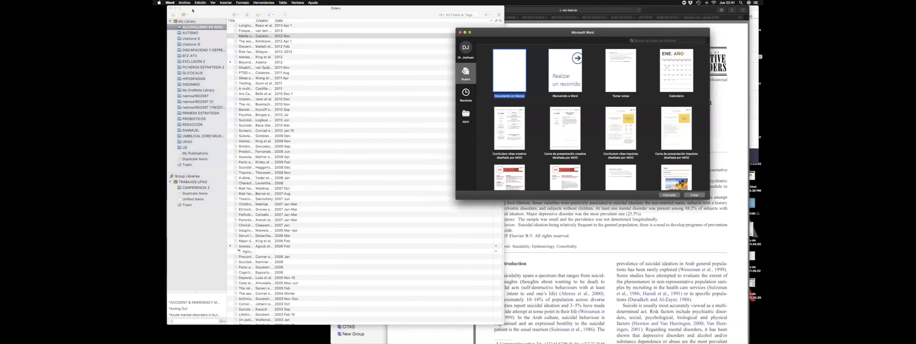
pyautogui.click(188, 3)
pyautogui.moveTo(214, 22)
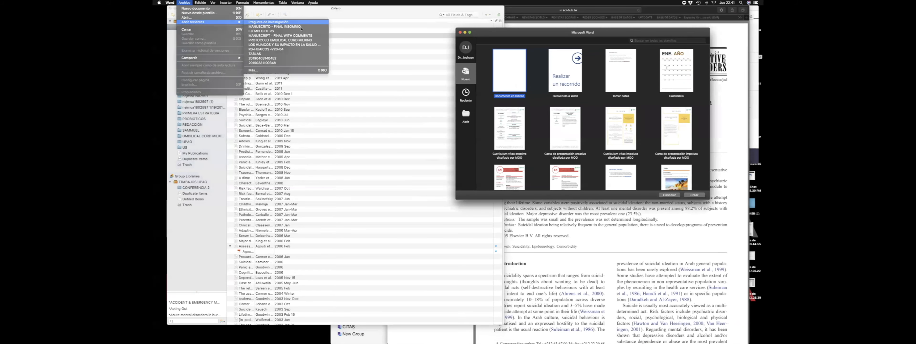
pyautogui.click(270, 21)
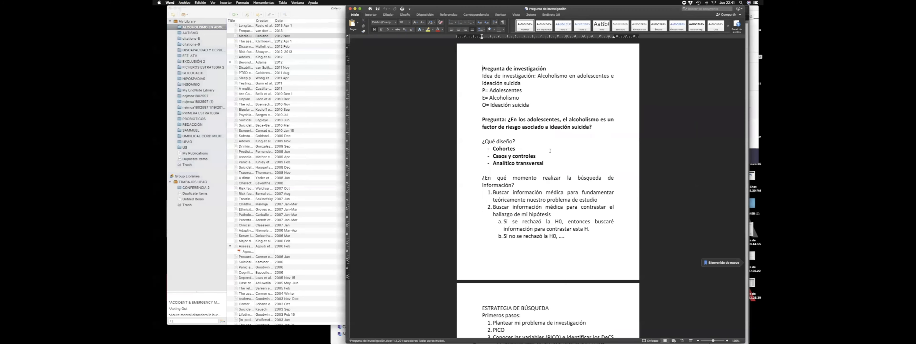
pyautogui.scroll(-10, 550, 150)
pyautogui.scroll(-8, 551, 150)
pyautogui.scroll(1, 550, 150)
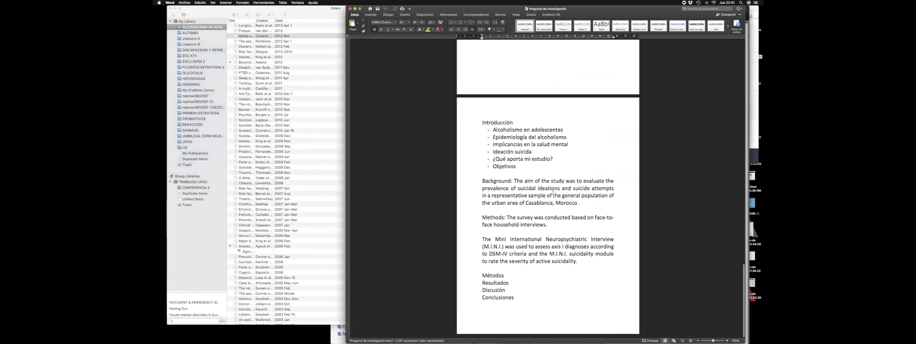
# Start a Zotero citation after "Casablanca, Morocco" in the Background paragraph, with Vancouver as citation style and citations stored as fields.
pyautogui.tripleClick(558, 199)
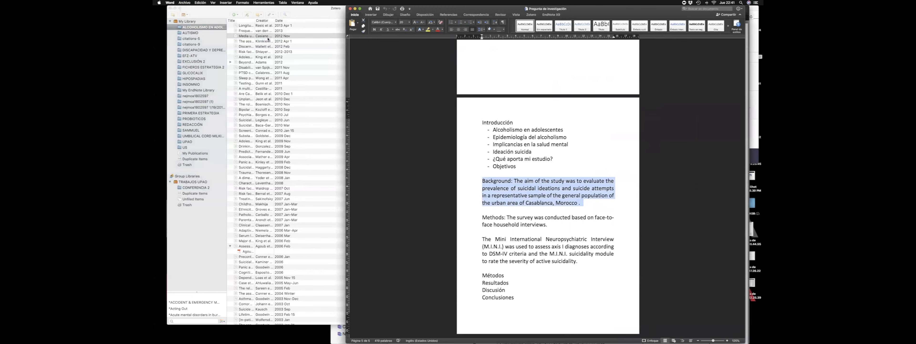
pyautogui.click(579, 204)
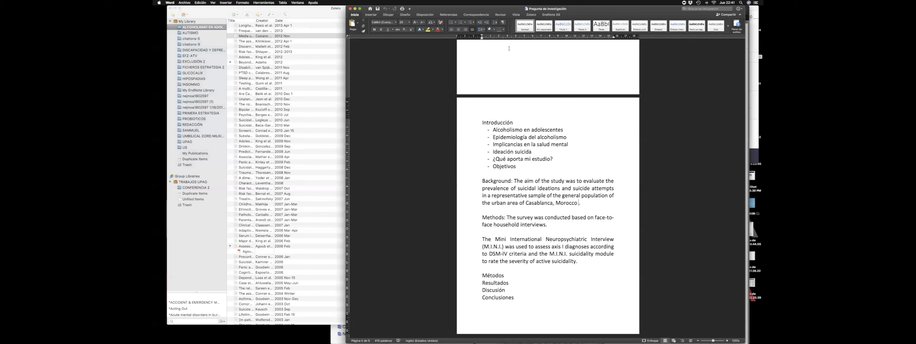
pyautogui.click(531, 15)
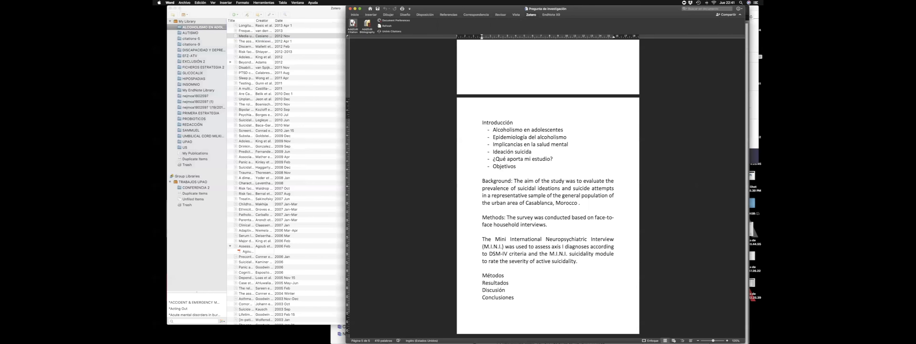
pyautogui.click(393, 21)
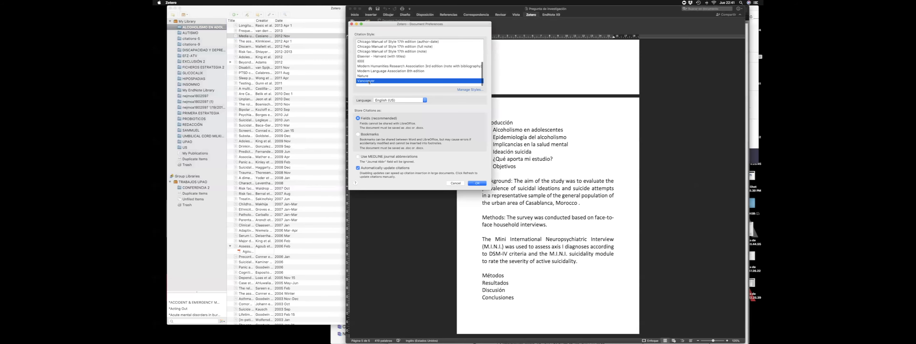
pyautogui.click(477, 183)
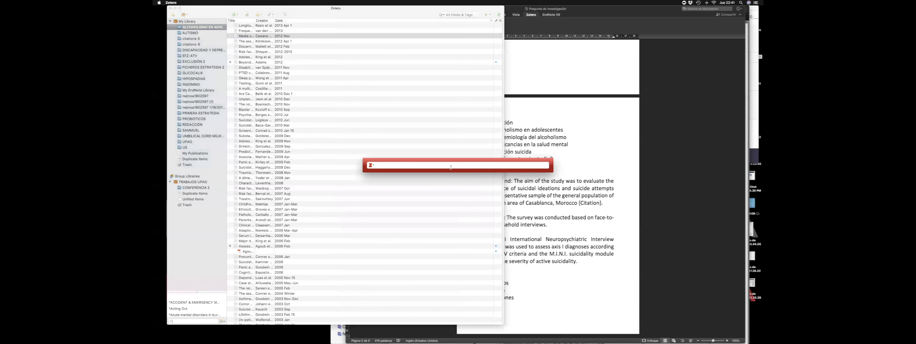
# Cite the 2012 article on media use and health outcomes in adolescents at the end of the Background paragraph.
pyautogui.press('BackSpace')
pyautogui.press('BackSpace')
pyautogui.press('BackSpace')
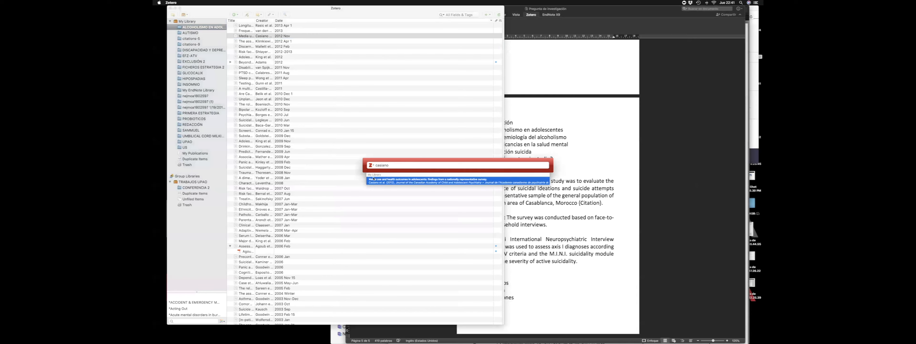
pyautogui.click(375, 180)
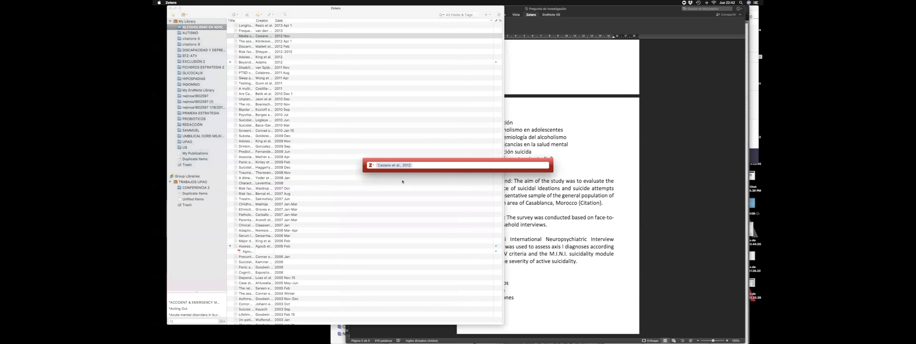
pyautogui.press('Return')
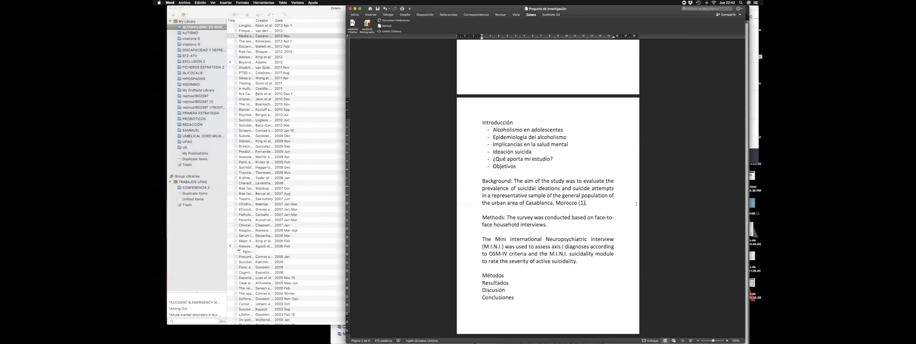
pyautogui.moveTo(579, 203); pyautogui.dragTo(585, 203)
pyautogui.click(591, 203)
pyautogui.scroll(-1, 591, 205)
# Cite the 2008 article on a dimensional model of psychopathology among homeless adolescents after "household interviews" in the Methods paragraph.
pyautogui.click(334, 183)
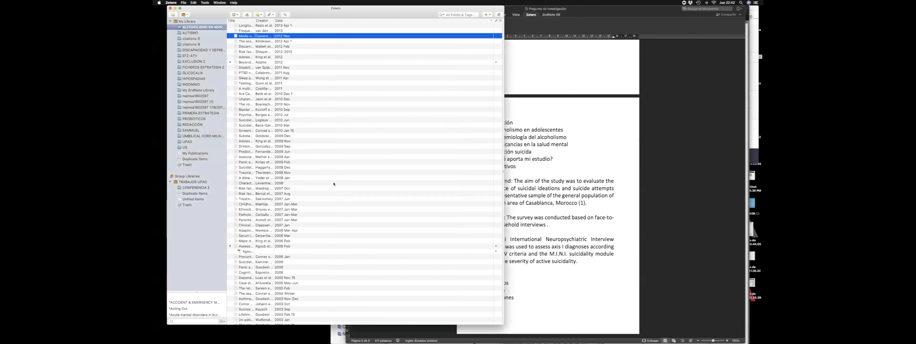
pyautogui.click(548, 225)
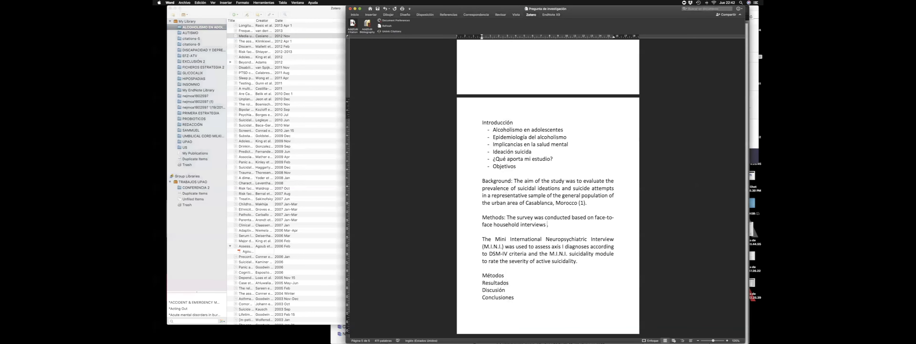
pyautogui.click(352, 23)
pyautogui.write('yoder')
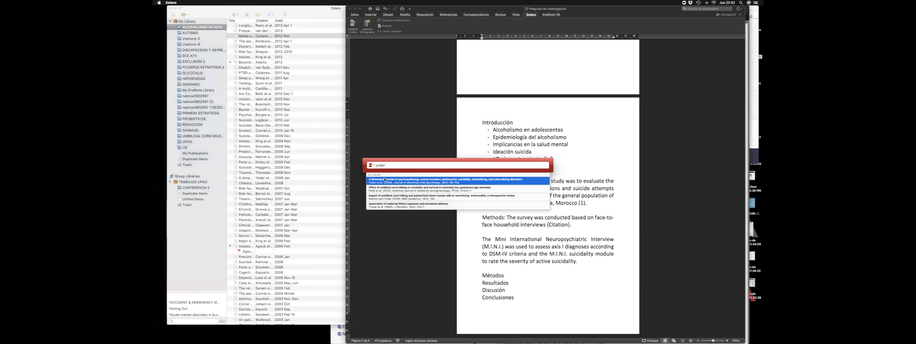
pyautogui.click(384, 180)
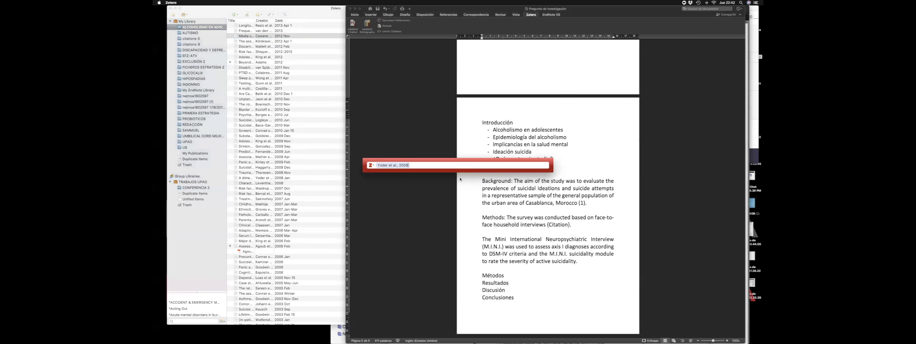
pyautogui.press('Return')
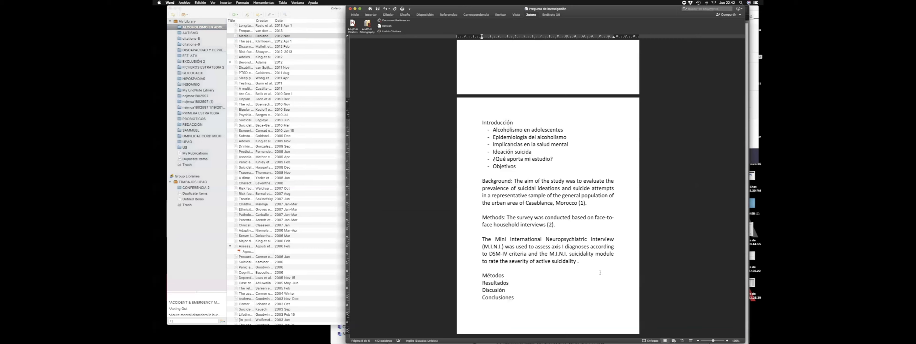
# Cite the 2007 article on pathological personality traits and suicidal ideation after "active suicidality" in the Mini International paragraph.
pyautogui.click(352, 24)
pyautogui.write('carballo')
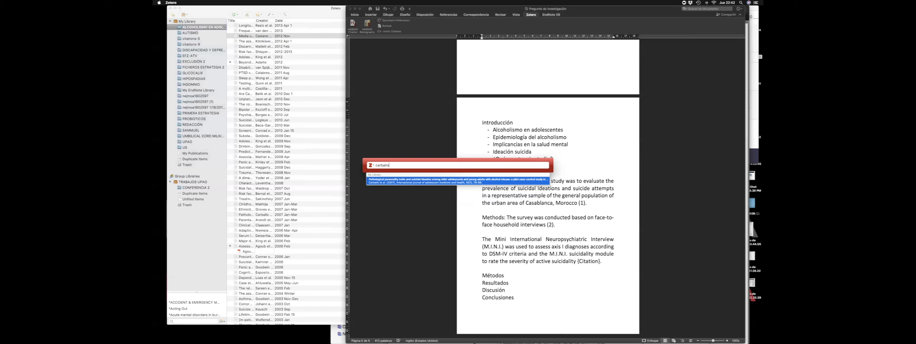
pyautogui.click(388, 181)
pyautogui.press('Return')
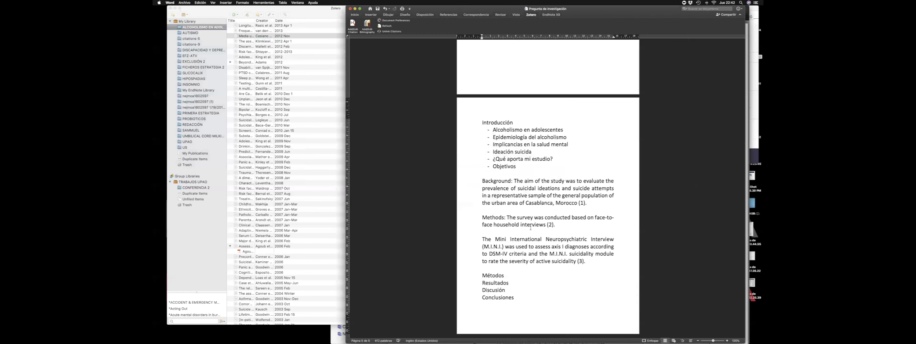
# Remove the blank lines separating the Background, Methods and Mini International paragraphs.
pyautogui.press('BackSpace')
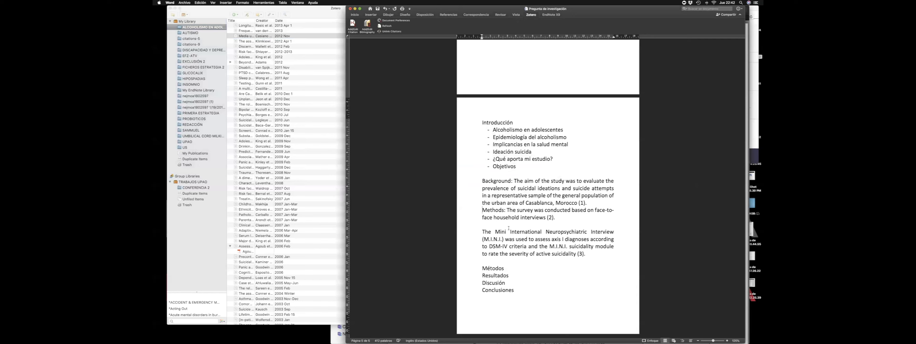
pyautogui.click(508, 224)
pyautogui.press('BackSpace')
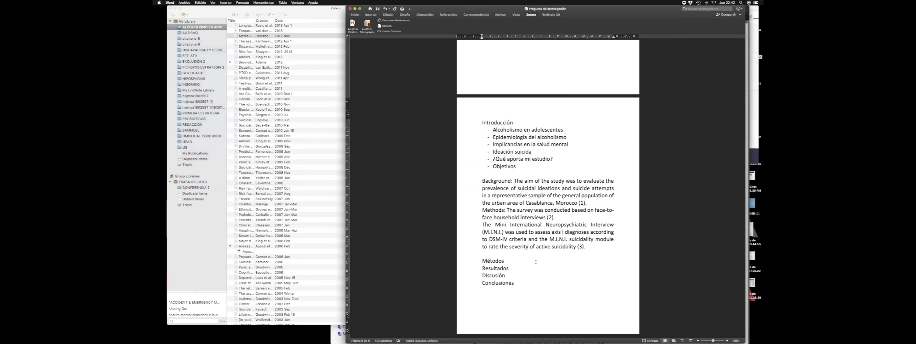
# Insert the Zotero bibliography after the Mini International paragraph and push it down to the next page with blank lines.
pyautogui.scroll(-2, 563, 240)
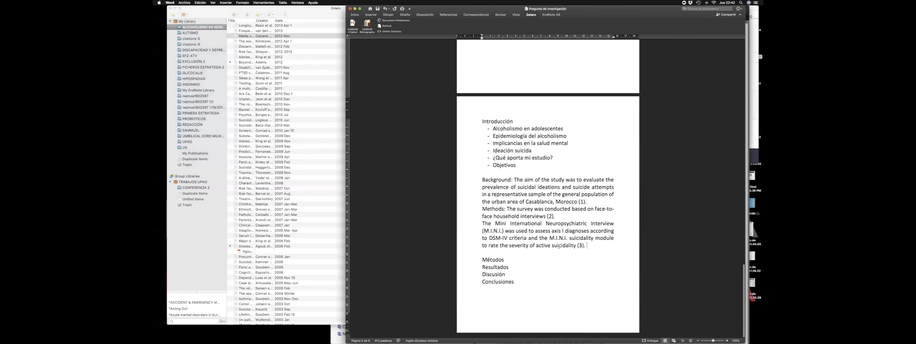
pyautogui.click(592, 251)
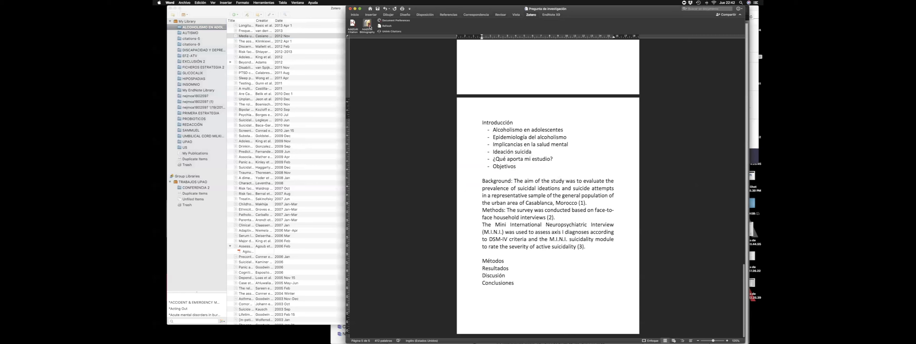
pyautogui.click(368, 24)
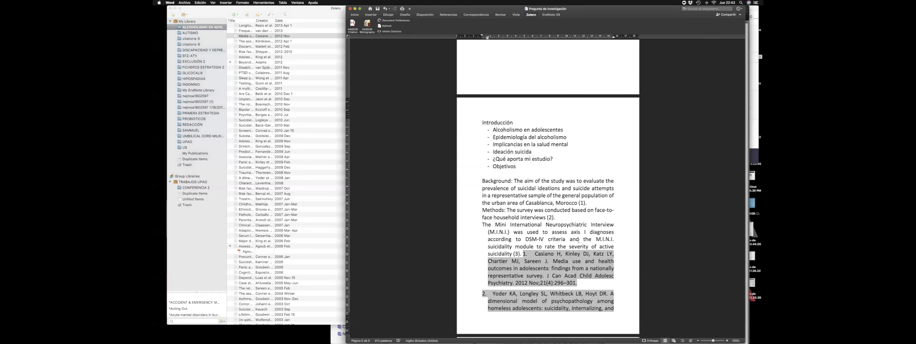
pyautogui.press('Return')
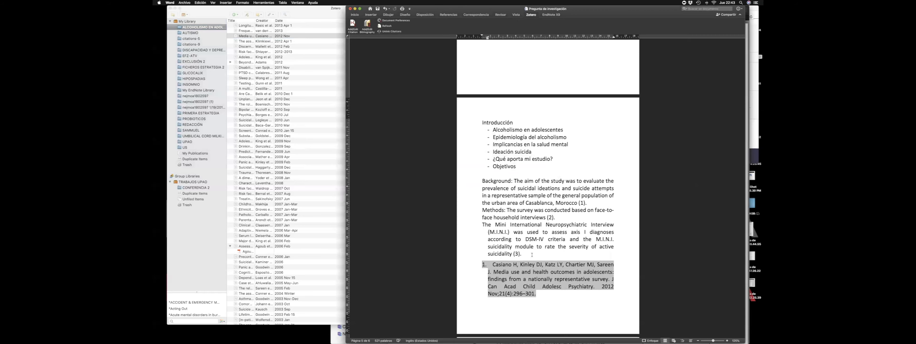
pyautogui.press('Return')
pyautogui.press('Return')
pyautogui.press('Return')
pyautogui.press('Return')
pyautogui.press('Return')
pyautogui.press('Return')
pyautogui.press('Return')
pyautogui.press('Return')
pyautogui.press('Return')
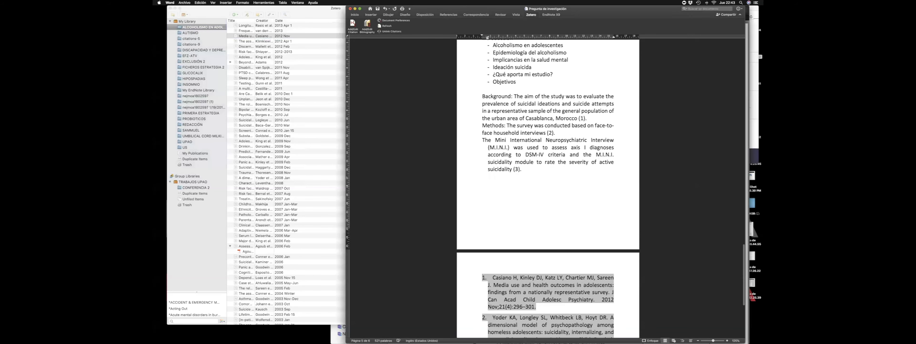
# Move the Métodos, Resultados, Discusión and Conclusiones lines from below the bibliography to the space under the Mini International paragraph.
pyautogui.scroll(-5, 556, 233)
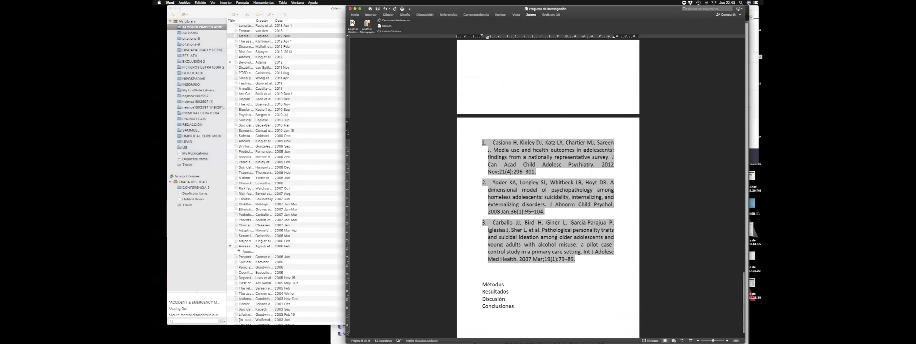
pyautogui.click(521, 286)
pyautogui.moveTo(520, 287); pyautogui.dragTo(482, 264)
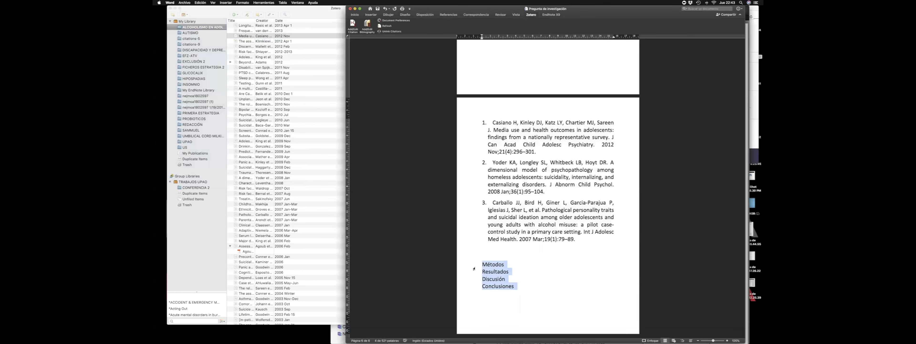
pyautogui.press('super+x')
pyautogui.scroll(3, 510, 146)
pyautogui.press('super+v')
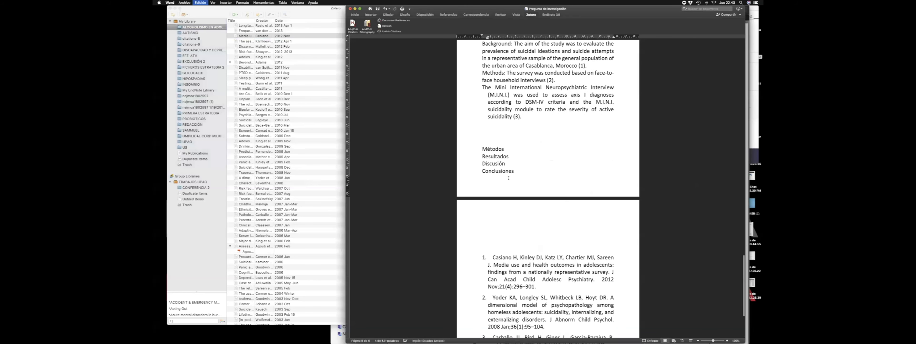
# Add the heading "REFERENCIAS BIBLIOGRÁFICAS" above the reference list and remove its indent.
pyautogui.click(493, 244)
pyautogui.write('refe')
pyautogui.press('BackSpace')
pyautogui.press('BackSpace')
pyautogui.press('BackSpace')
pyautogui.press('BackSpace')
pyautogui.write('RE')
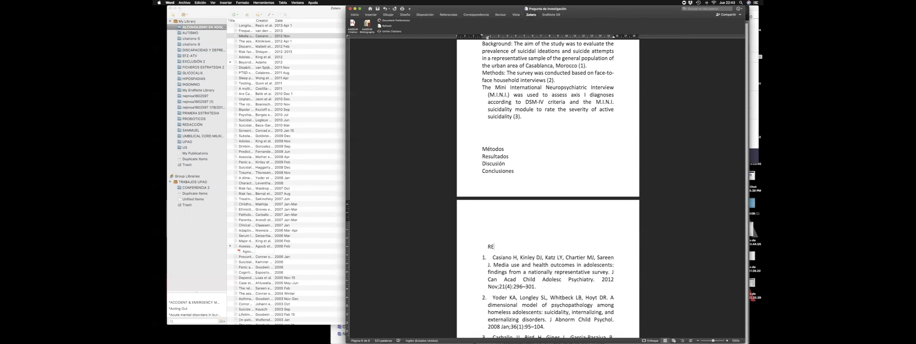
pyautogui.write('FERENCIAS BIBLIOGRÁFICAS')
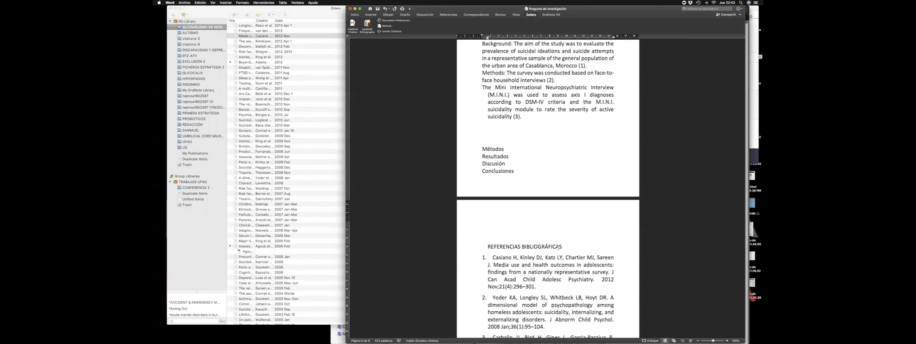
pyautogui.press('Delete')
pyautogui.press('BackSpace')
# Remove the hanging indent from the Mini International paragraph.
pyautogui.scroll(4, 521, 232)
pyautogui.scroll(1, 522, 231)
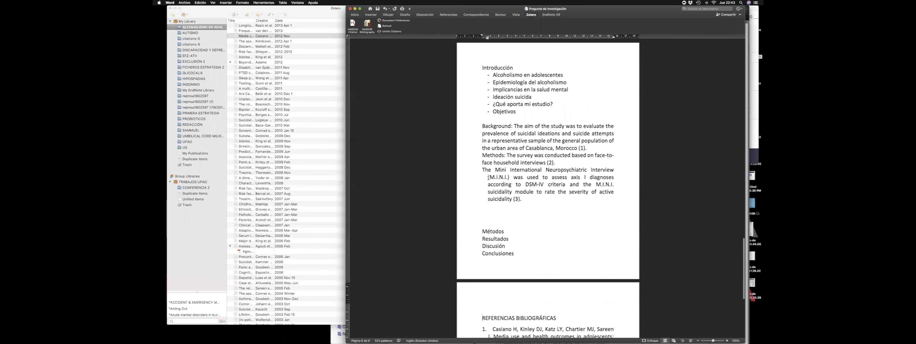
pyautogui.click(481, 169)
pyautogui.press('BackSpace')
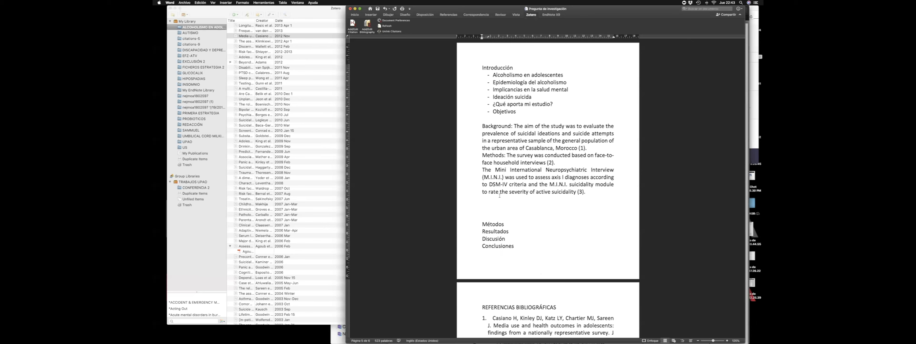
# Check the citations in the text and bring up the Zotero library to look over its articles.
pyautogui.scroll(2, 540, 212)
pyautogui.click(551, 184)
pyautogui.click(579, 213)
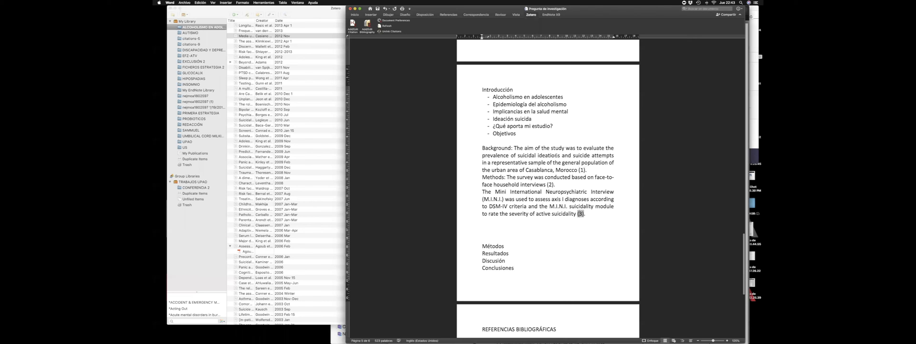
pyautogui.click(572, 182)
pyautogui.click(262, 138)
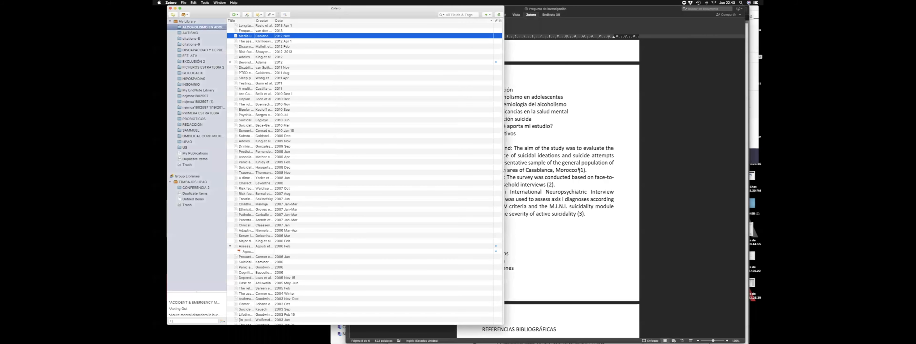
# Cite the 2009 article on substance use and treatment of resistant depression in adolescents after "suicidal ideations" in the Background paragraph.
pyautogui.click(573, 159)
pyautogui.moveTo(561, 156); pyautogui.dragTo(510, 148)
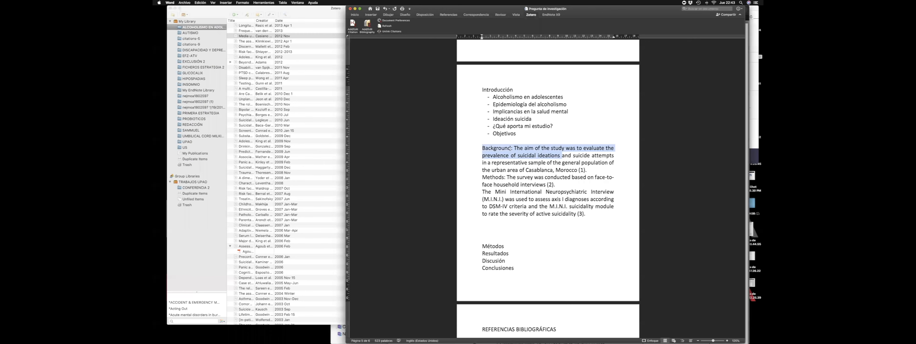
pyautogui.click(561, 155)
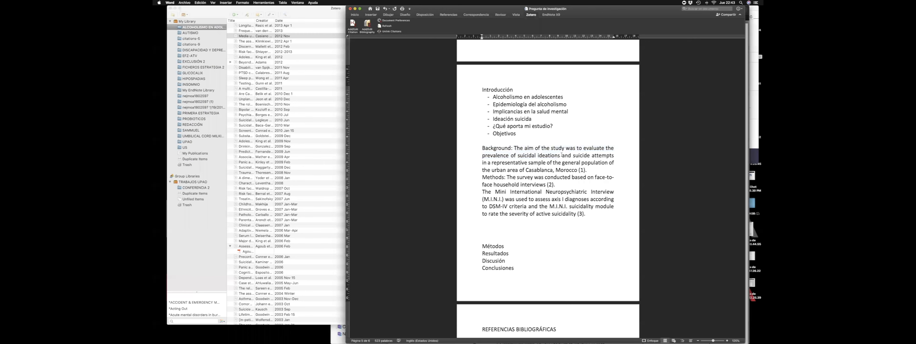
pyautogui.click(352, 25)
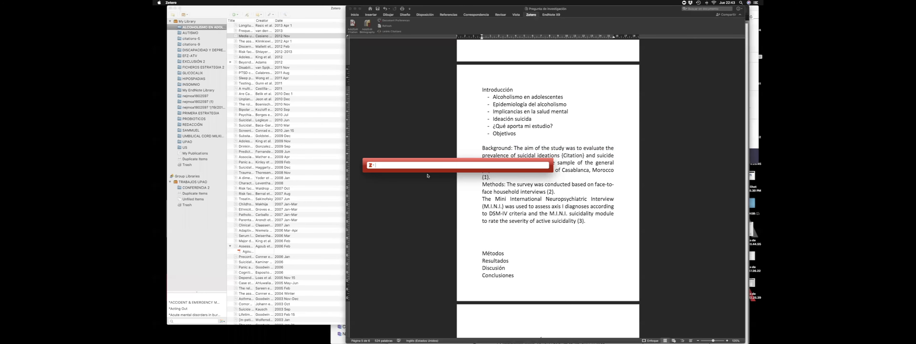
pyautogui.write('GOLDSTEN')
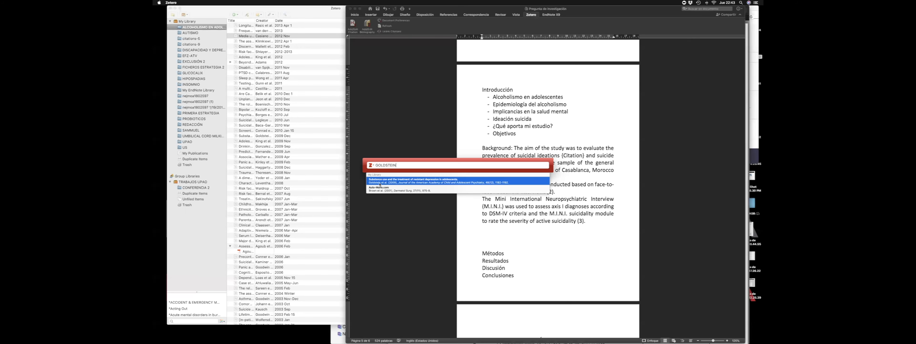
pyautogui.click(377, 181)
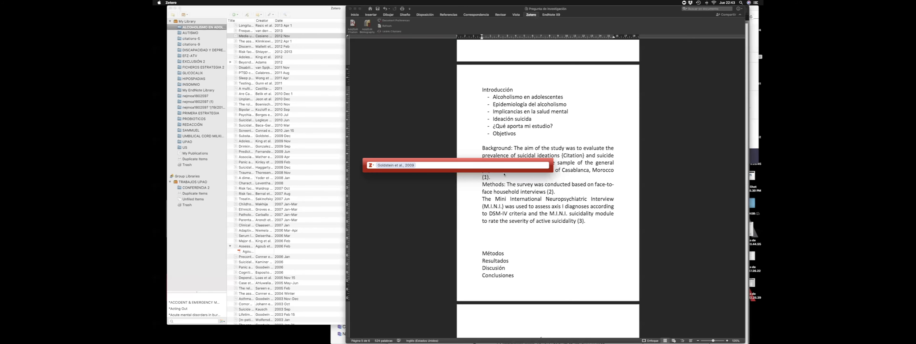
pyautogui.press('Return')
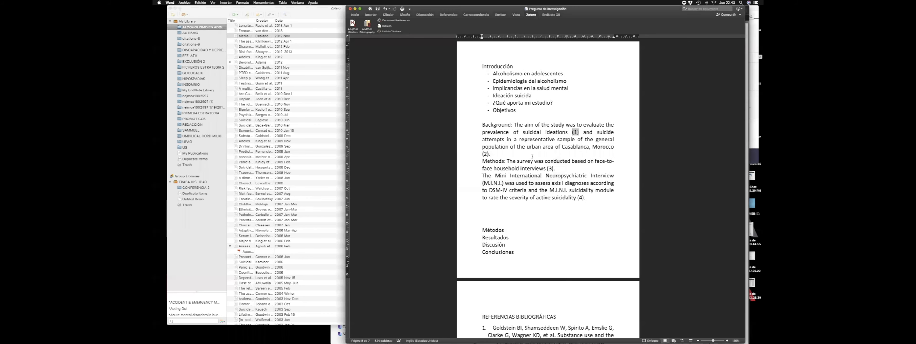
# Check the numbering of the citations in the Background, Methods and Mini International paragraphs.
pyautogui.click(485, 153)
pyautogui.click(548, 168)
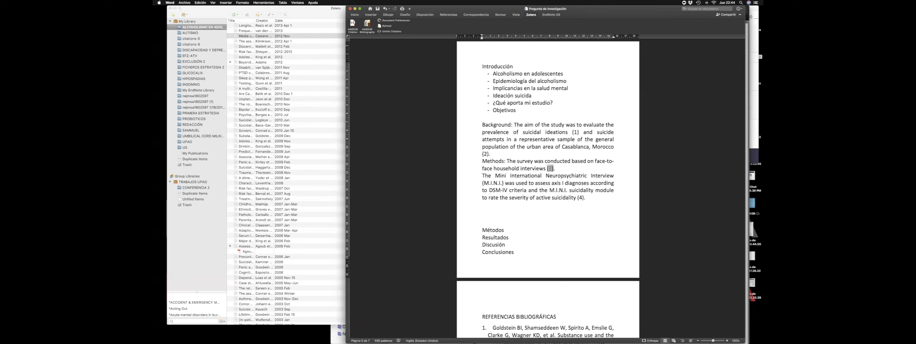
pyautogui.click(581, 197)
pyautogui.scroll(-1, 572, 202)
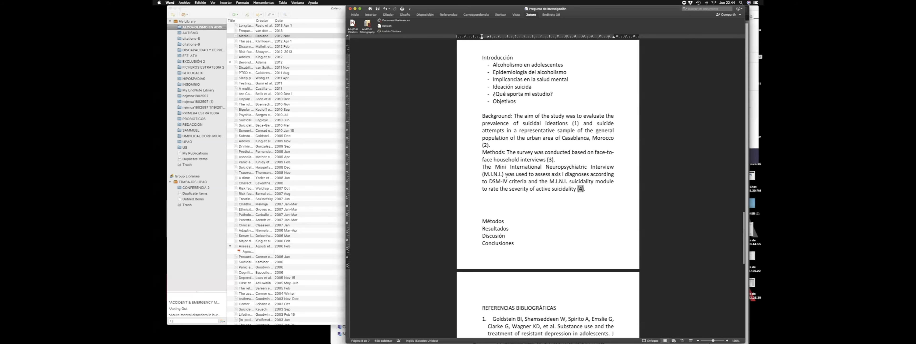
# Cite the 2006 article on cognitive behavioral treatment for suicidal alcohol abusing adolescents after "DSM-IV criteria" in the Mini International paragraph.
pyautogui.click(568, 181)
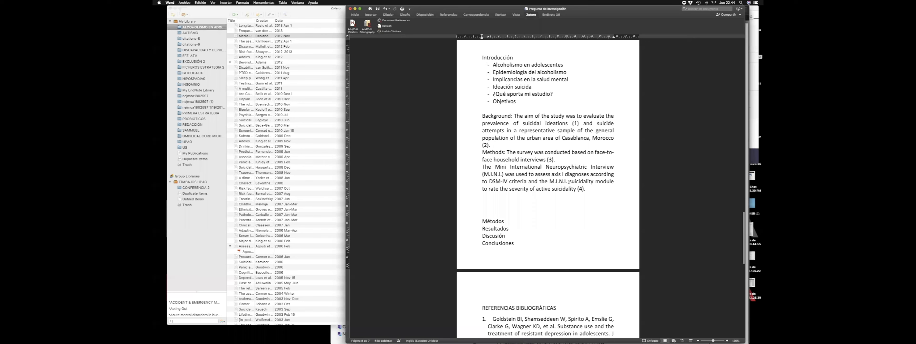
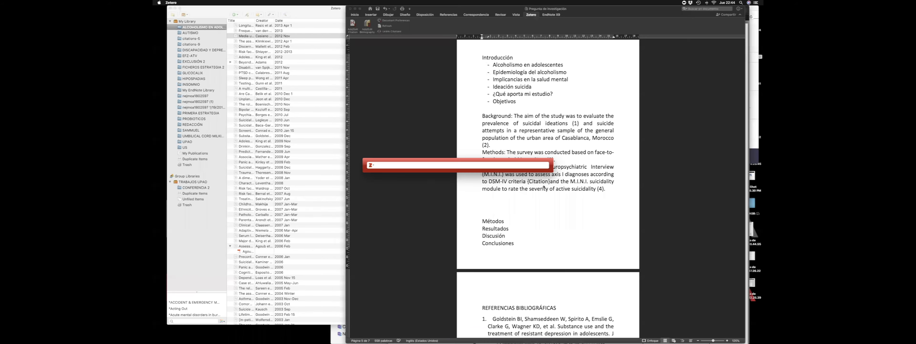
pyautogui.write('esposito')
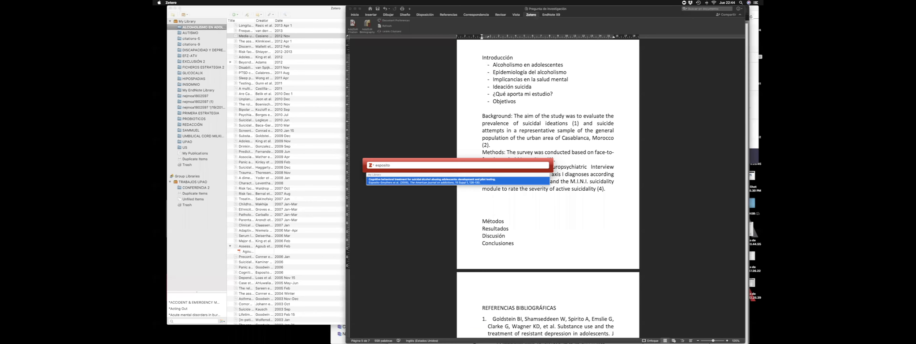
pyautogui.click(434, 182)
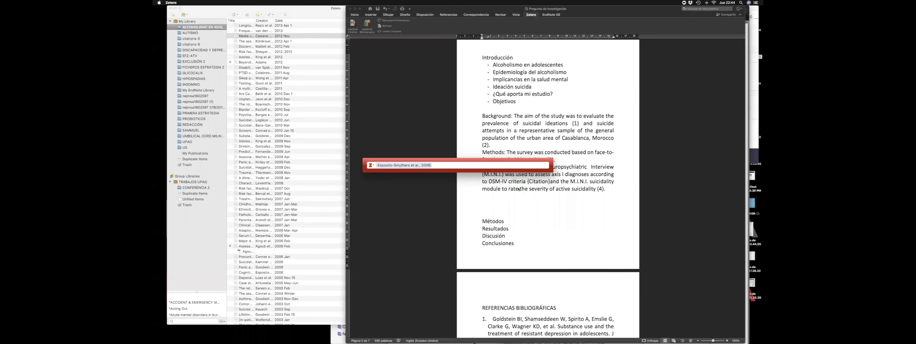
pyautogui.press('Return')
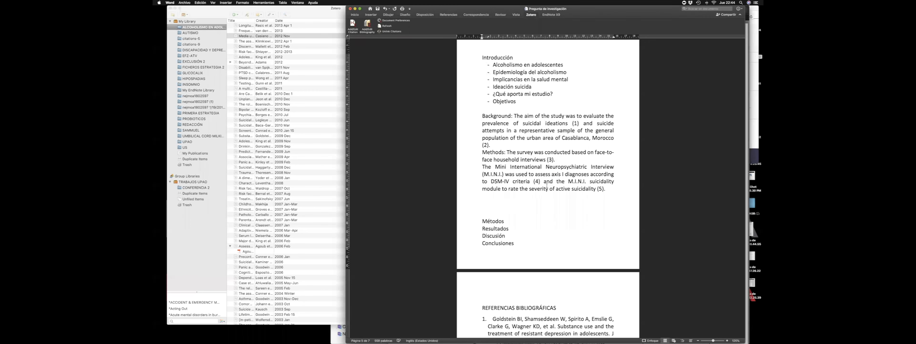
# Review the reference list and delete the blank line above the "REFERENCIAS BIBLIOGRÁFICAS" heading.
pyautogui.scroll(-1, 504, 201)
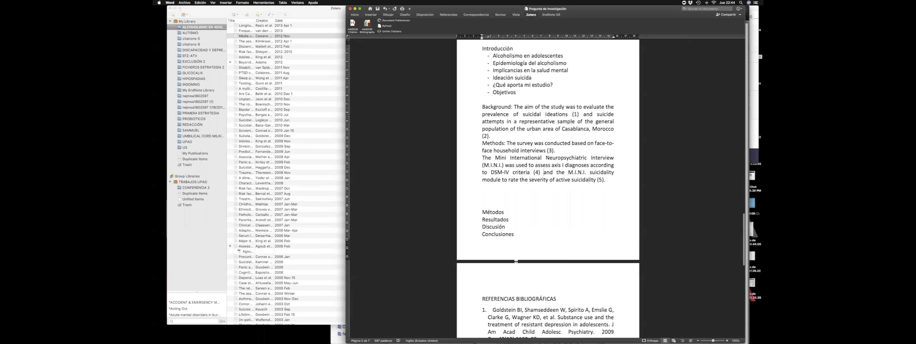
pyautogui.scroll(-10, 528, 241)
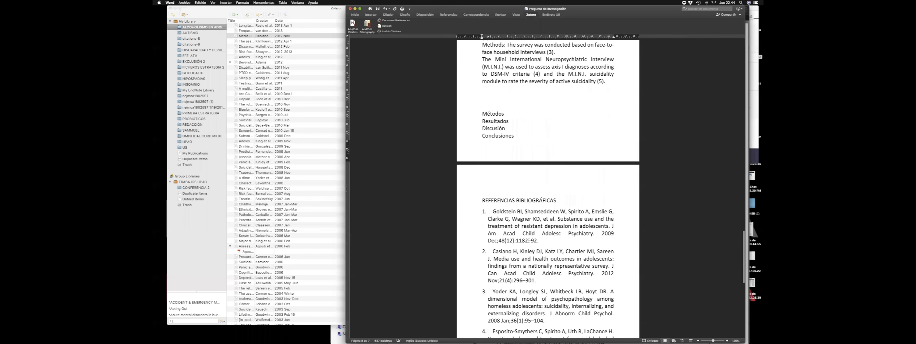
pyautogui.click(522, 242)
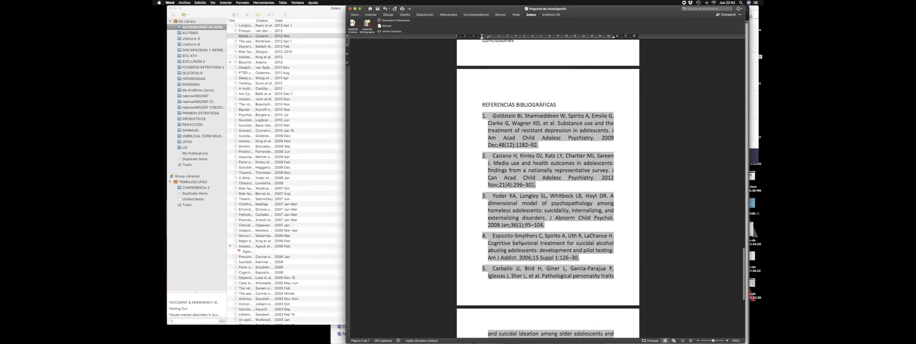
pyautogui.scroll(2, 504, 148)
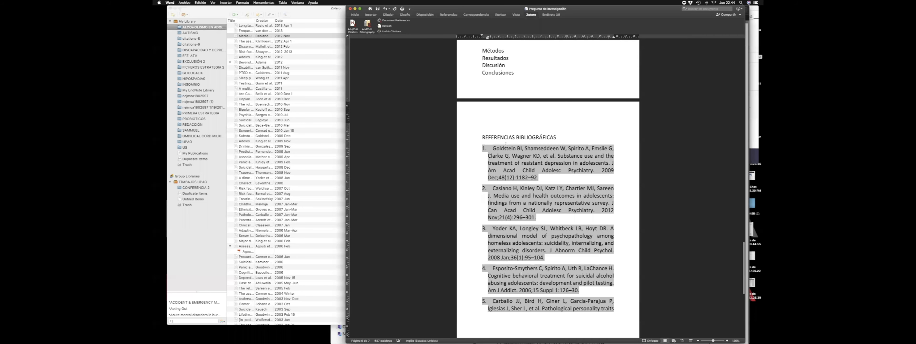
pyautogui.click(504, 135)
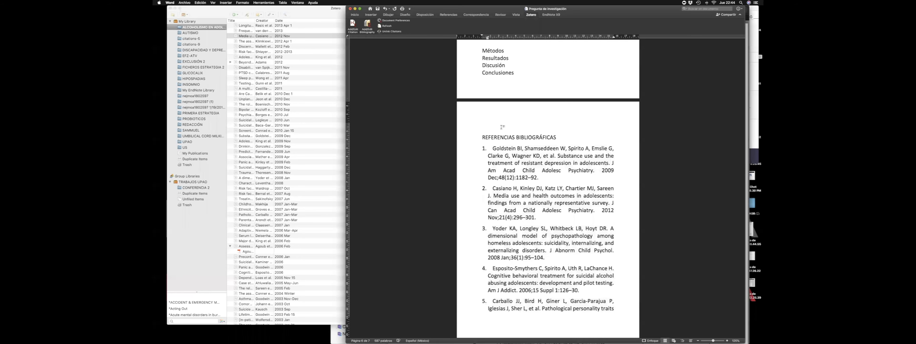
pyautogui.press('Delete')
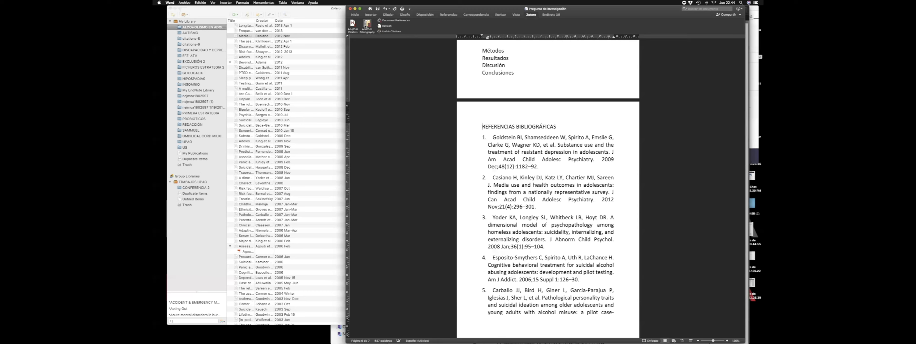
# Review the numbered reference list, the cited paragraphs and the search strategy notes across the document.
pyautogui.scroll(-3, 587, 213)
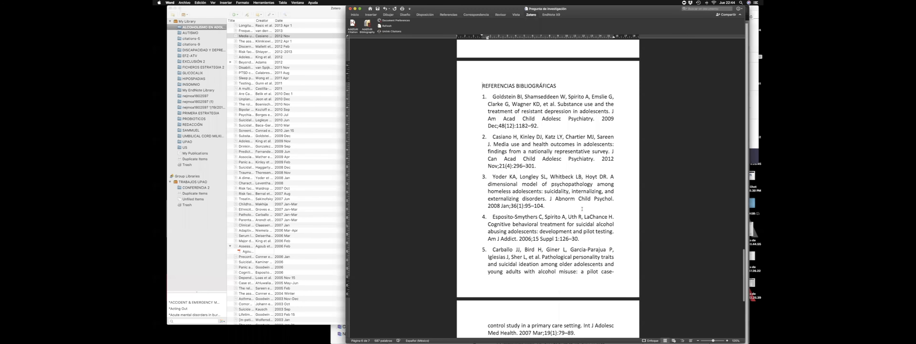
pyautogui.scroll(15, 582, 208)
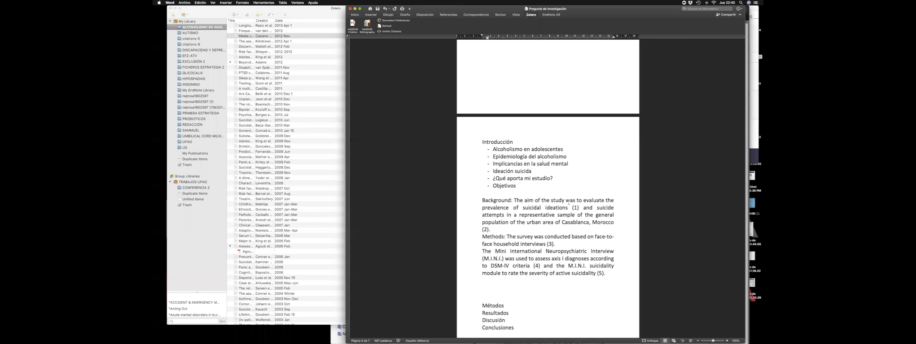
pyautogui.scroll(10, 568, 202)
pyautogui.scroll(10, 569, 202)
pyautogui.scroll(-10, 569, 192)
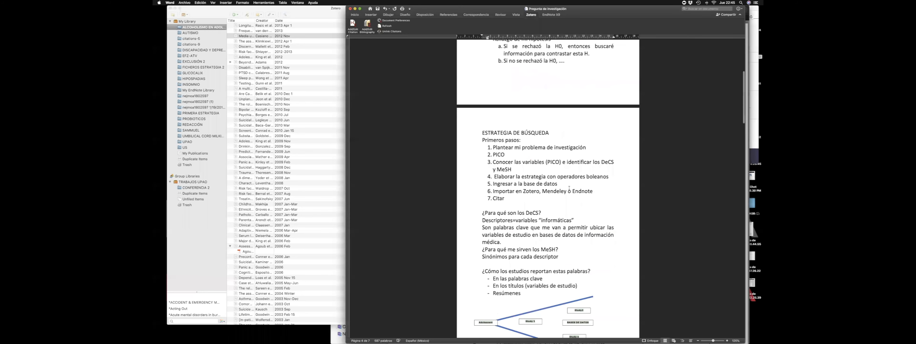
pyautogui.scroll(-15, 569, 188)
pyautogui.scroll(2, 569, 188)
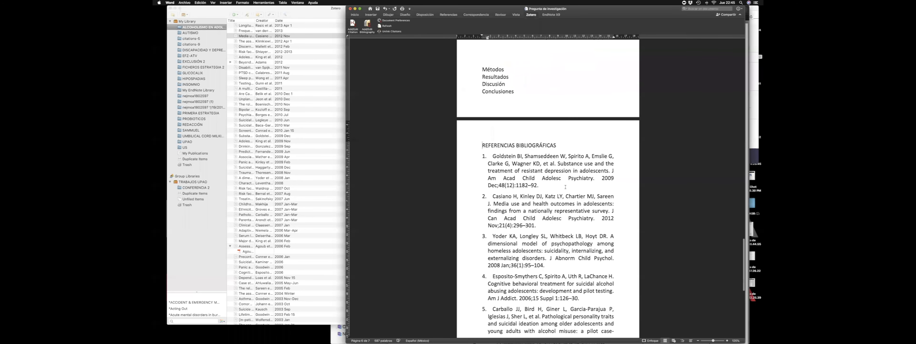
pyautogui.scroll(3, 569, 188)
pyautogui.scroll(-6, 555, 181)
# Select the whole document and examine the citation fields in the text against the numbered reference list.
pyautogui.click(541, 177)
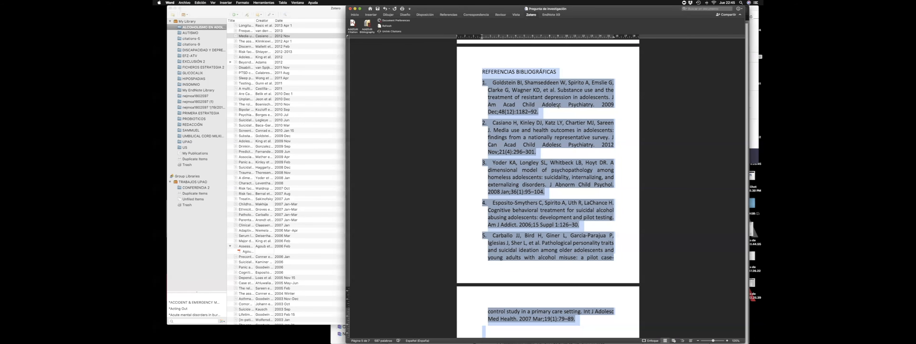
pyautogui.scroll(10, 558, 106)
pyautogui.scroll(8, 558, 105)
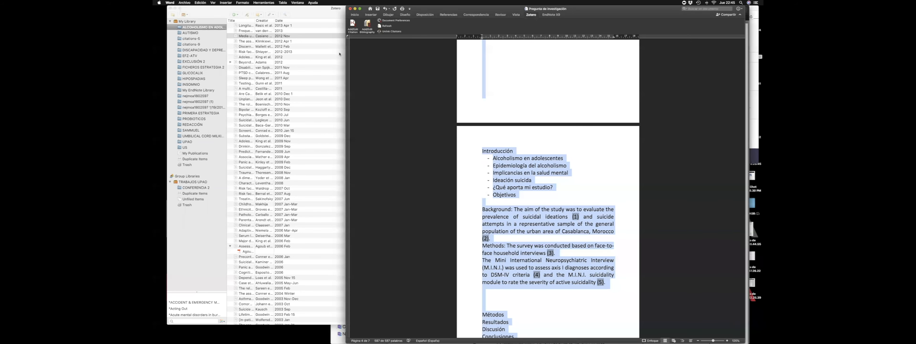
pyautogui.scroll(-4, 549, 156)
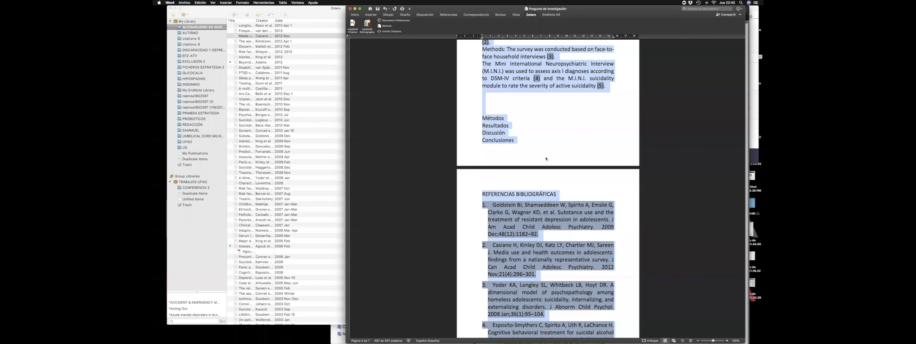
pyautogui.scroll(3, 548, 158)
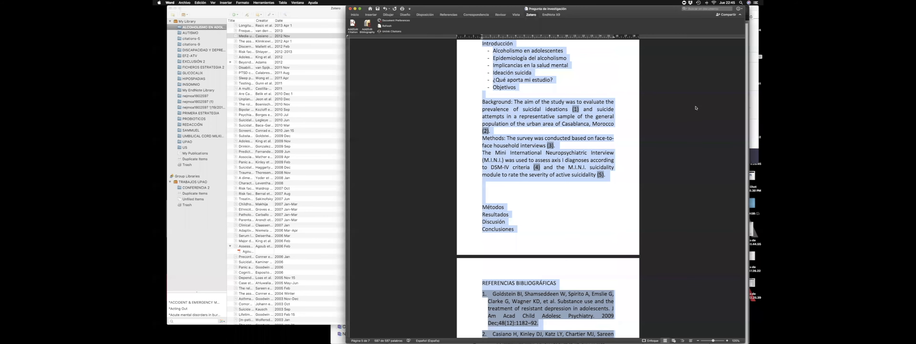
# Switch to the browser to view the PubMed search results, and return to the Word document with all its text selected.
pyautogui.hotkey('ctrl', 'Right')
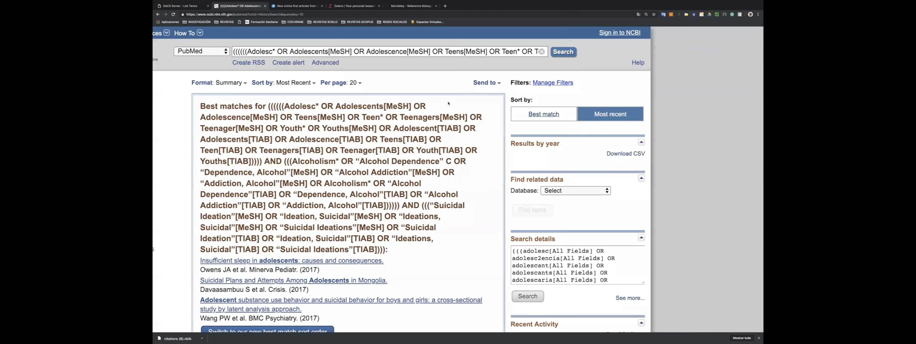
pyautogui.scroll(-3, 448, 103)
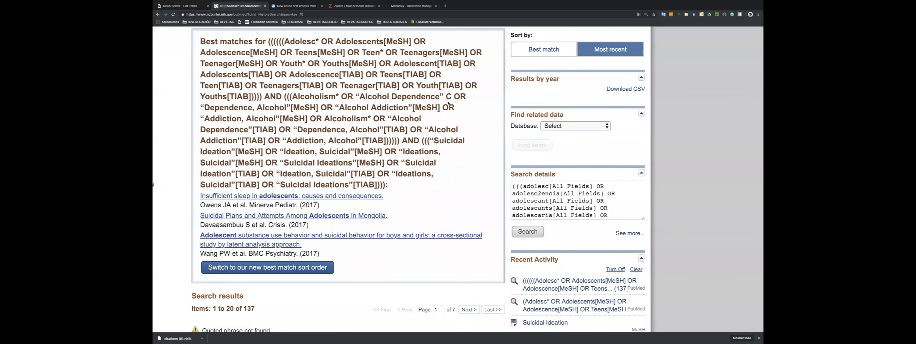
pyautogui.press('super+minus')
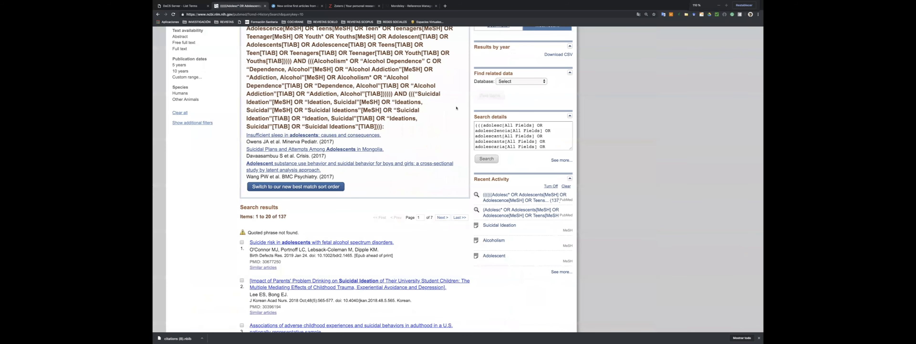
pyautogui.hotkey('ctrl', 'Left')
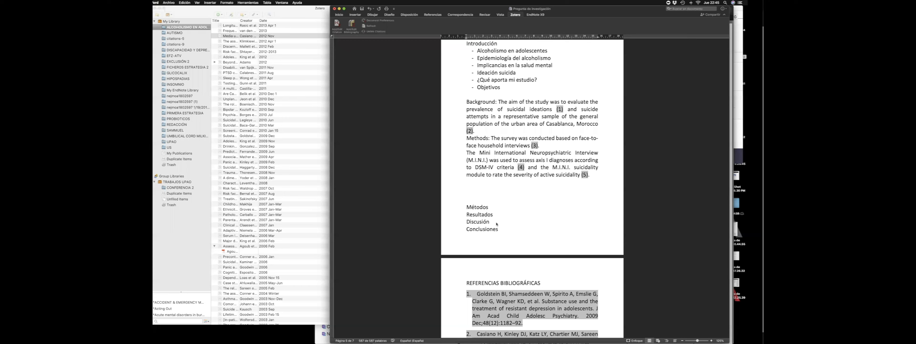
pyautogui.press('super+a')
pyautogui.scroll(-5, 497, 223)
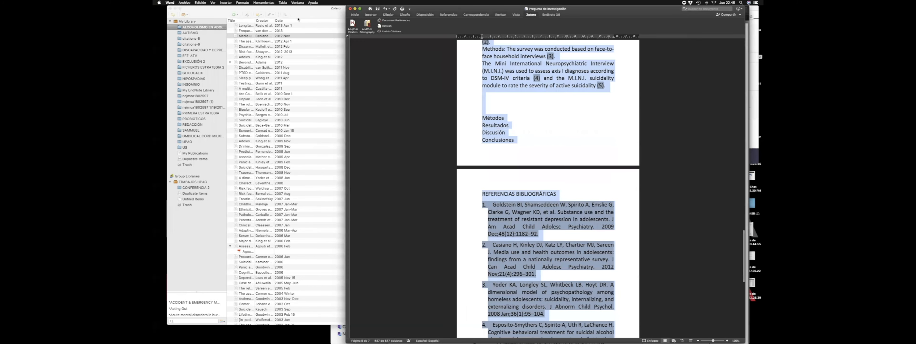
# Switch to Zotero, widen the Title column of the item list, and close the library window.
pyautogui.click(343, 15)
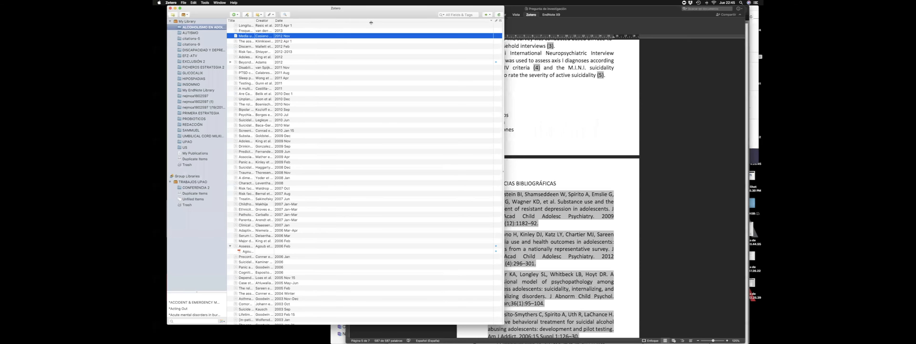
pyautogui.moveTo(371, 23); pyautogui.dragTo(371, 21)
pyautogui.moveTo(272, 20); pyautogui.dragTo(375, 24)
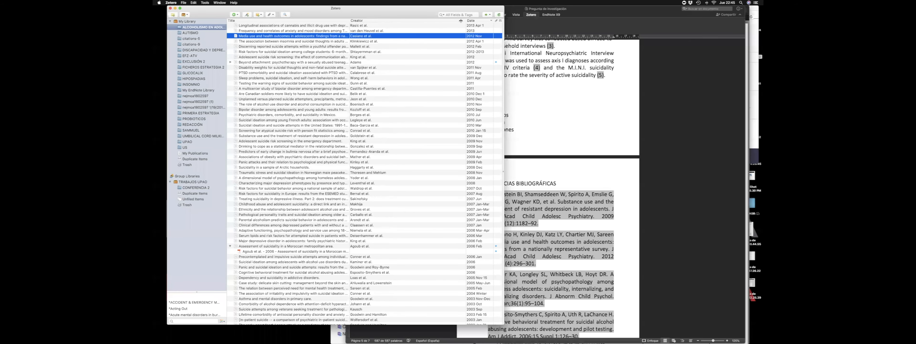
pyautogui.moveTo(466, 21); pyautogui.dragTo(430, 24)
pyautogui.moveTo(349, 21); pyautogui.dragTo(393, 22)
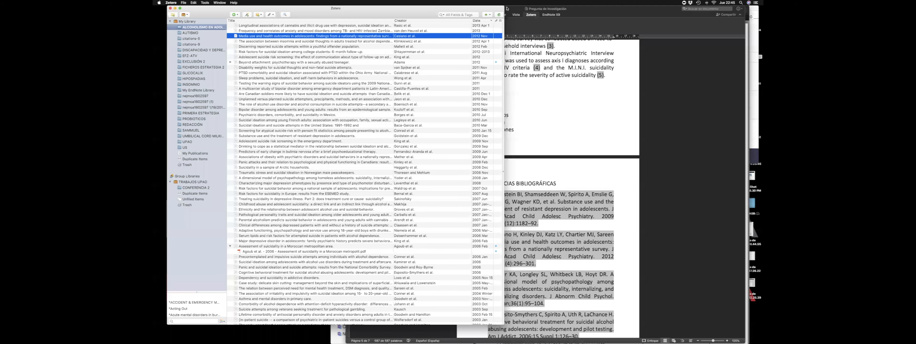
pyautogui.press('super+w')
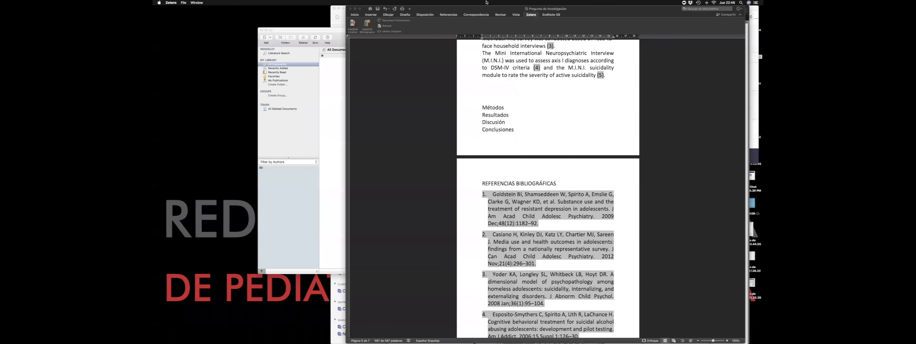
# View the export destinations for the PubMed search results in the browser, and return to the Word document.
pyautogui.click(495, 25)
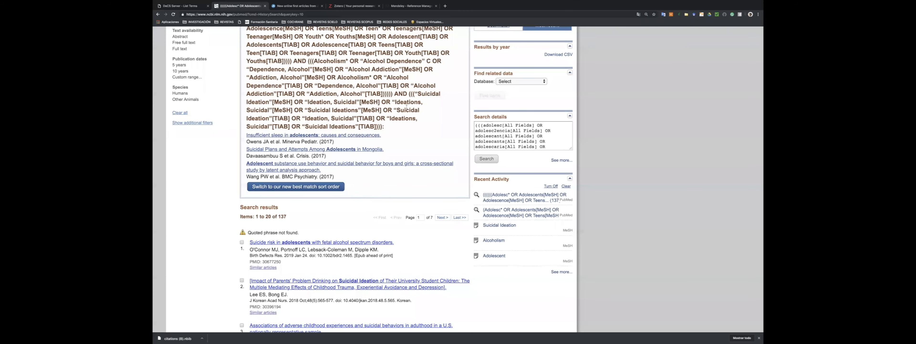
pyautogui.scroll(2, 407, 107)
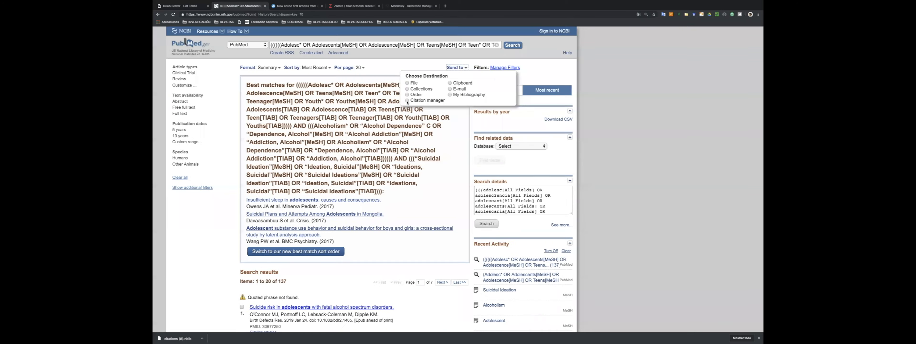
pyautogui.click(195, 234)
pyautogui.scroll(-1, 341, 231)
pyautogui.hotkey('ctrl', 'Left')
pyautogui.press('super+a')
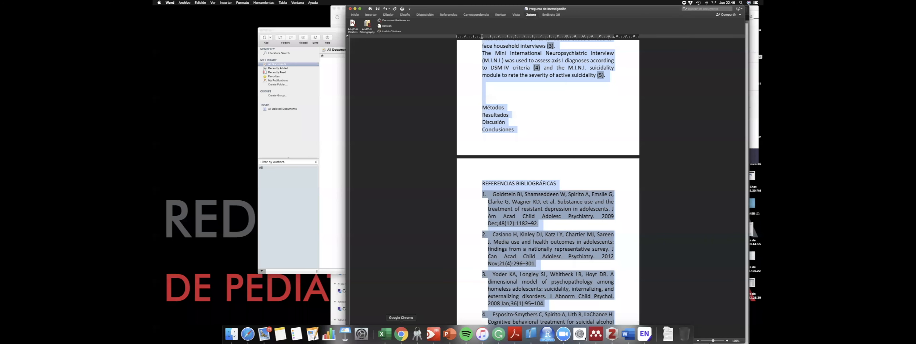
pyautogui.click(612, 334)
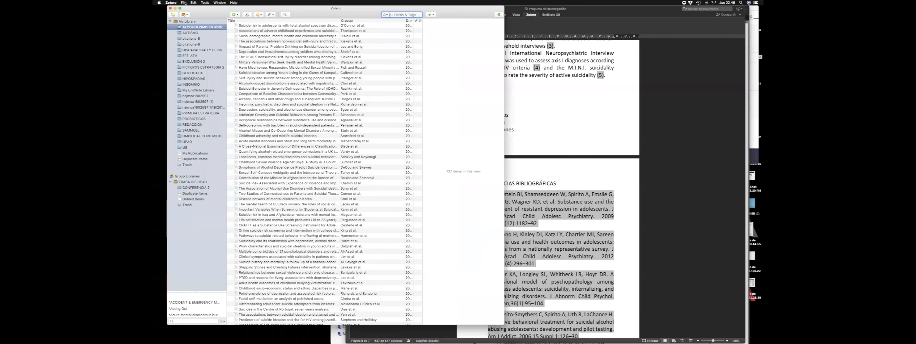
pyautogui.click(193, 33)
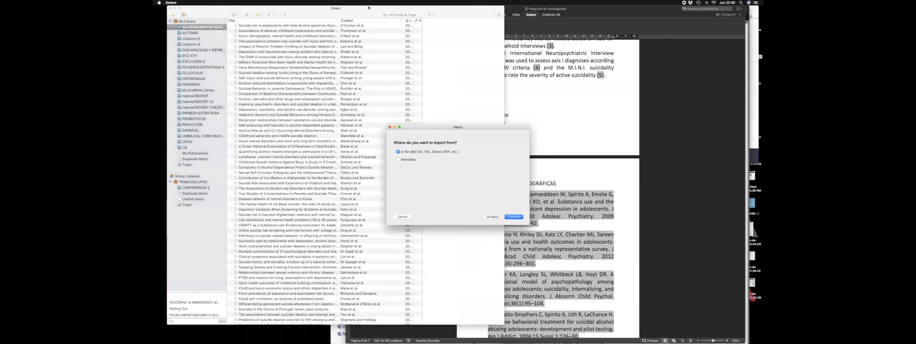
pyautogui.click(515, 217)
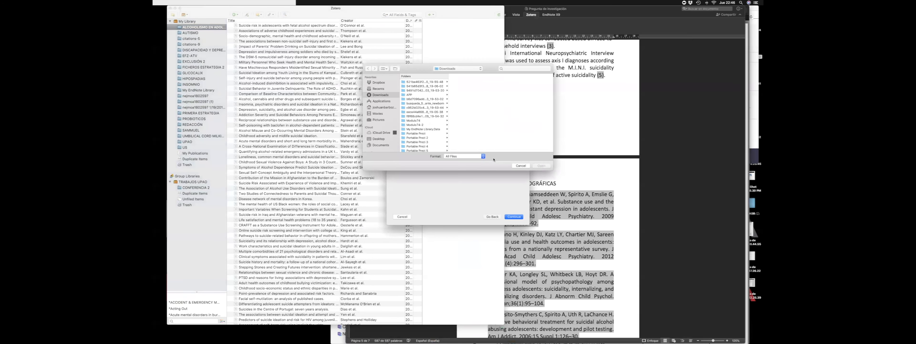
pyautogui.click(668, 333)
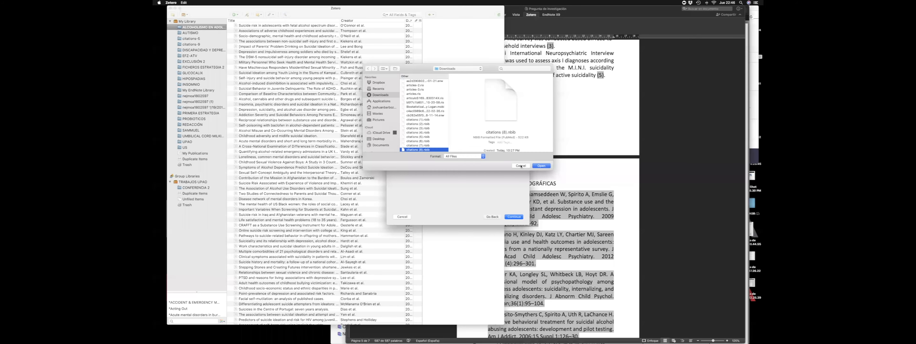
pyautogui.click(496, 216)
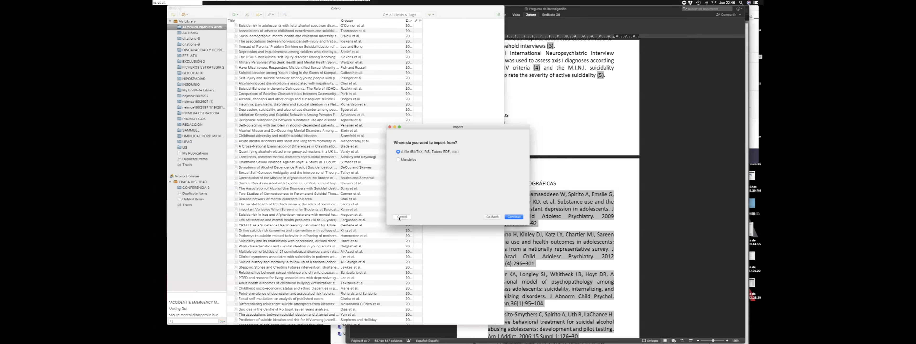
pyautogui.press('Escape')
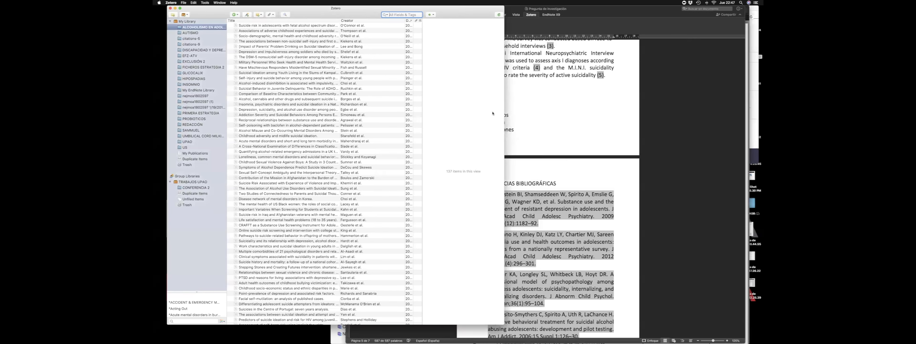
pyautogui.click(663, 117)
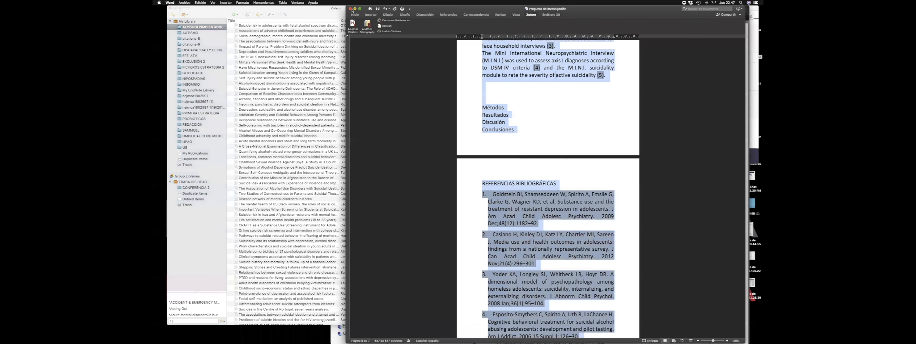
pyautogui.click(196, 14)
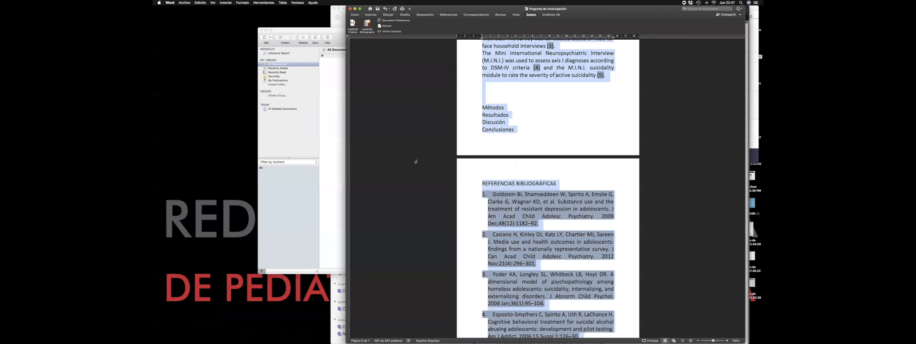
# Reopen Zotero and display the word processor preferences through the Zotero Word for Mac Integration add-on.
pyautogui.press('F4')
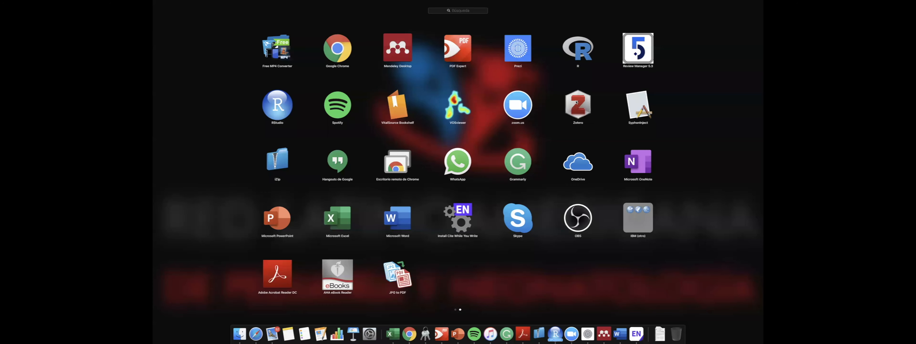
pyautogui.click(575, 102)
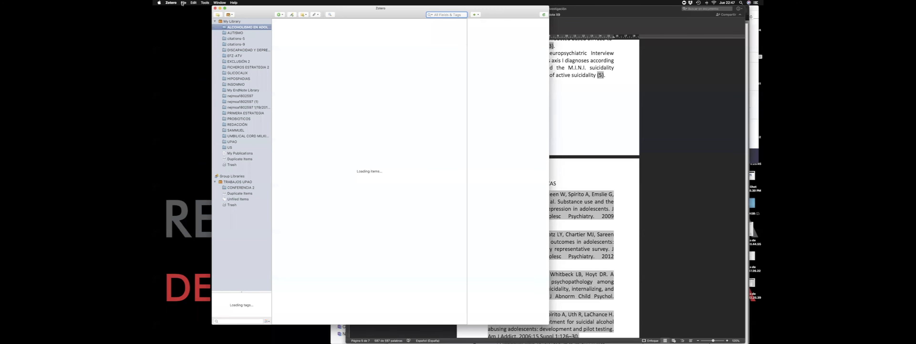
pyautogui.click(171, 2)
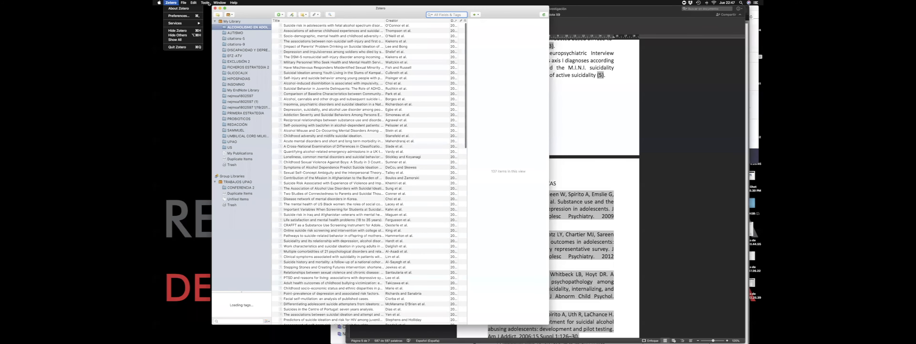
pyautogui.moveTo(209, 4)
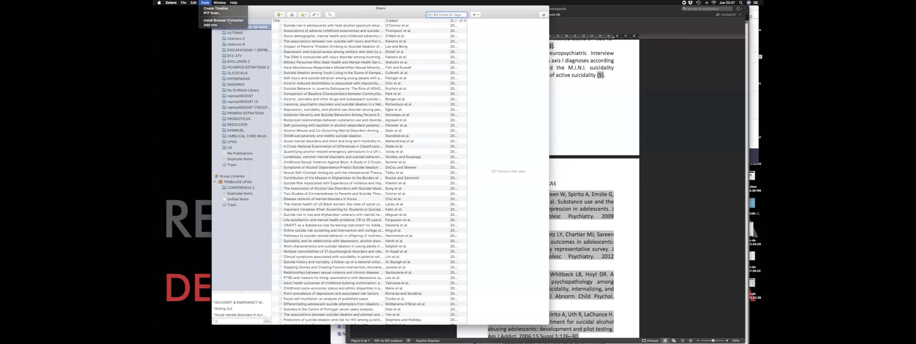
pyautogui.click(219, 26)
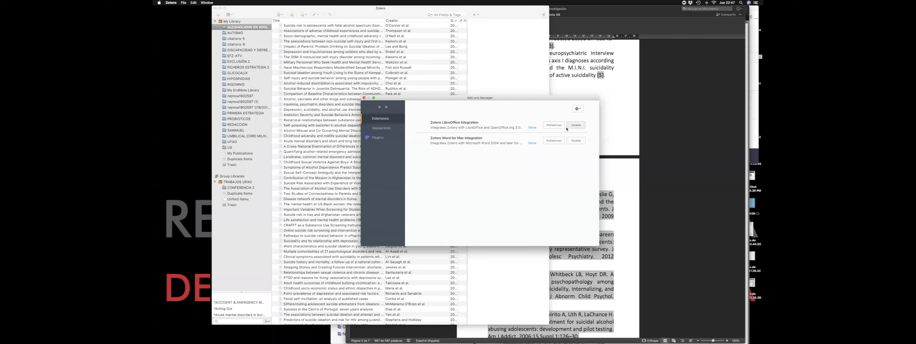
pyautogui.click(554, 140)
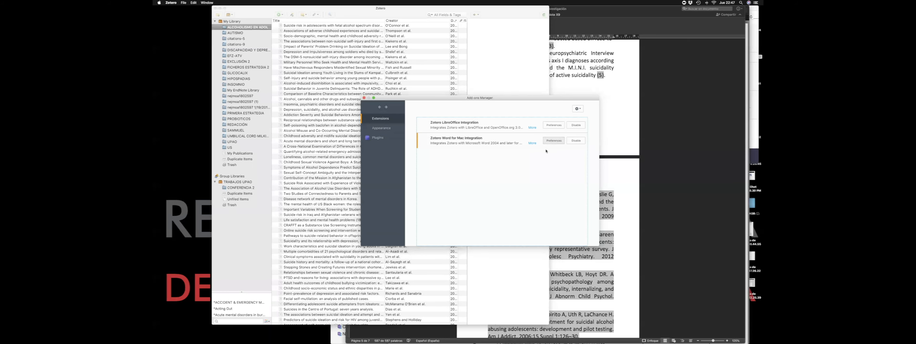
pyautogui.click(467, 96)
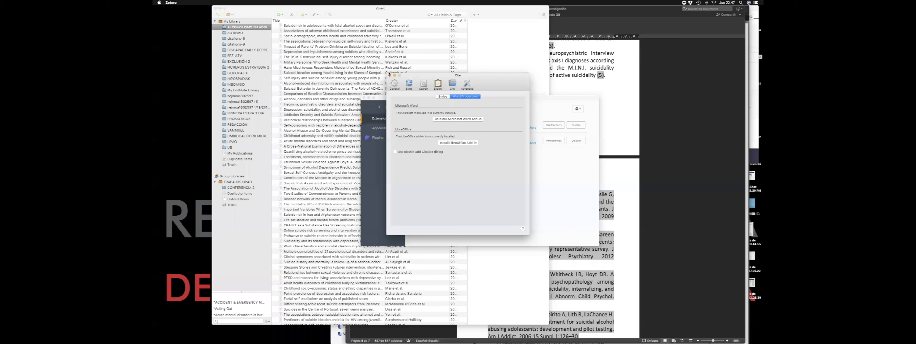
# Reopen the Zotero preferences from the main library window to view the Cite settings with the style list, and close them.
pyautogui.click(390, 76)
pyautogui.click(395, 11)
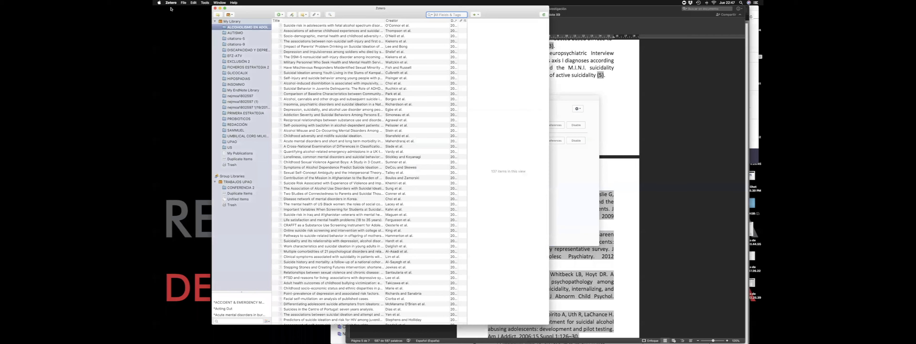
pyautogui.click(171, 2)
pyautogui.click(177, 16)
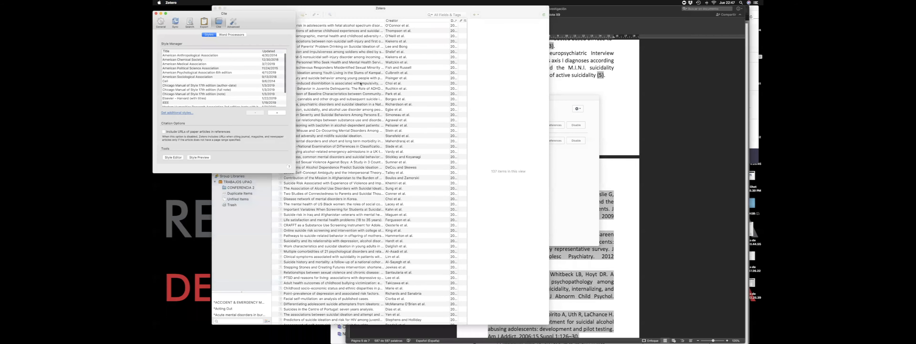
pyautogui.click(156, 13)
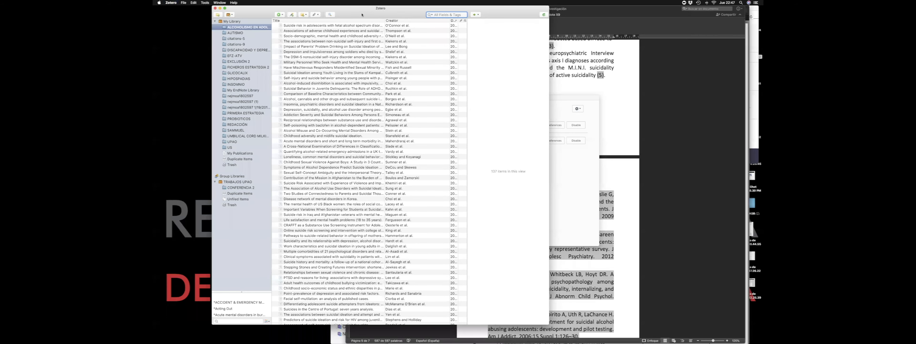
# Move the Zotero library window aside and close both it and the Add-ons Manager to uncover the Word document.
pyautogui.moveTo(335, 12); pyautogui.dragTo(480, 13)
pyautogui.moveTo(368, 6); pyautogui.dragTo(450, 8)
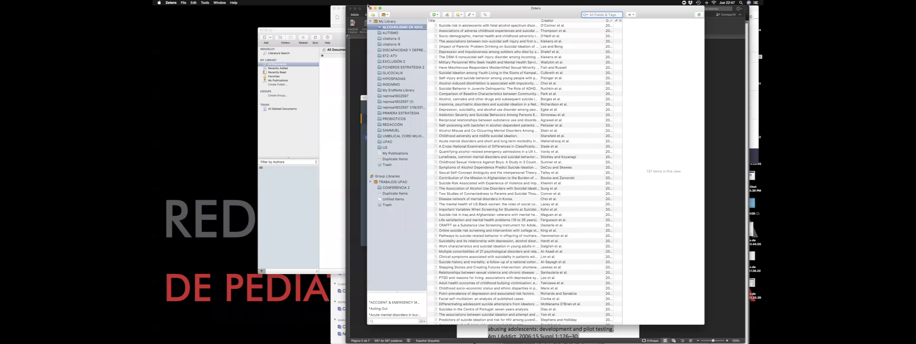
pyautogui.press('super+w')
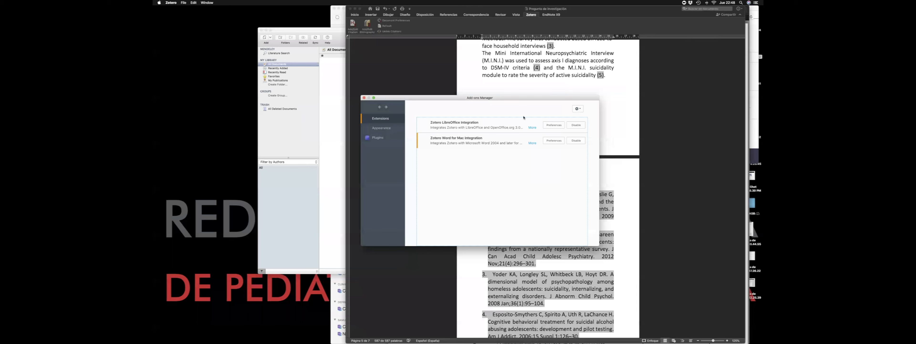
pyautogui.click(364, 97)
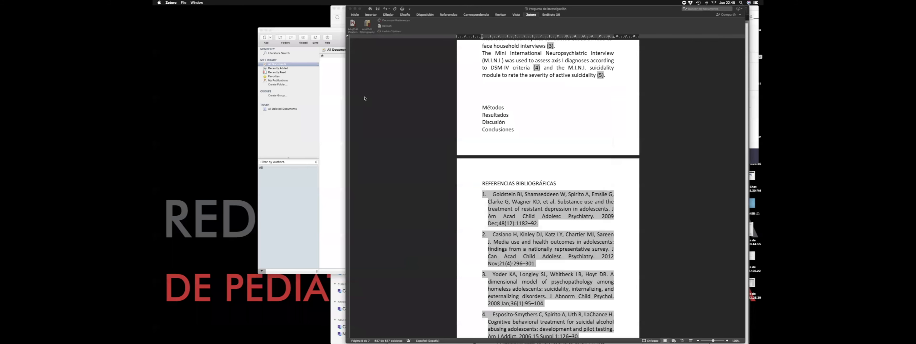